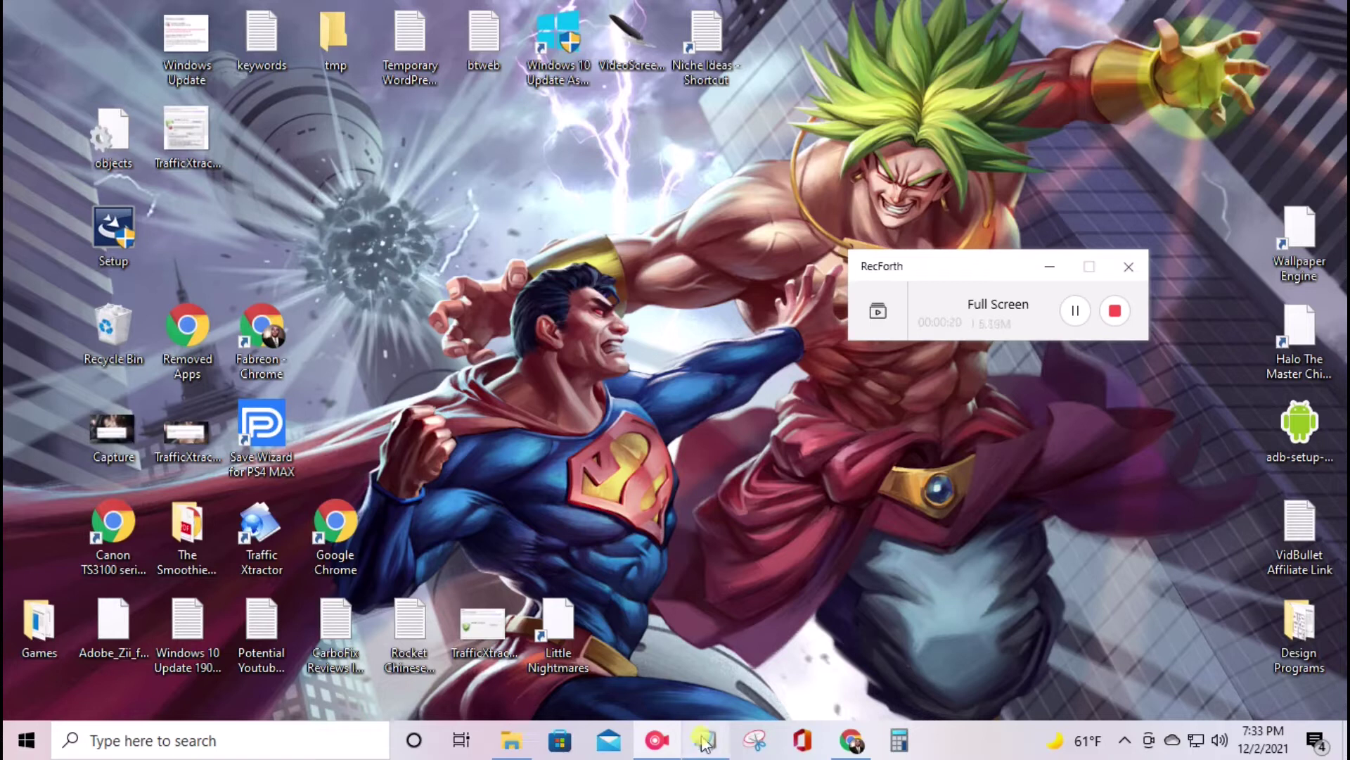
Open the Java Burn folder and preview the Java Burn coffee review video, pausing it and skipping ahead to a later scene.
click(514, 739)
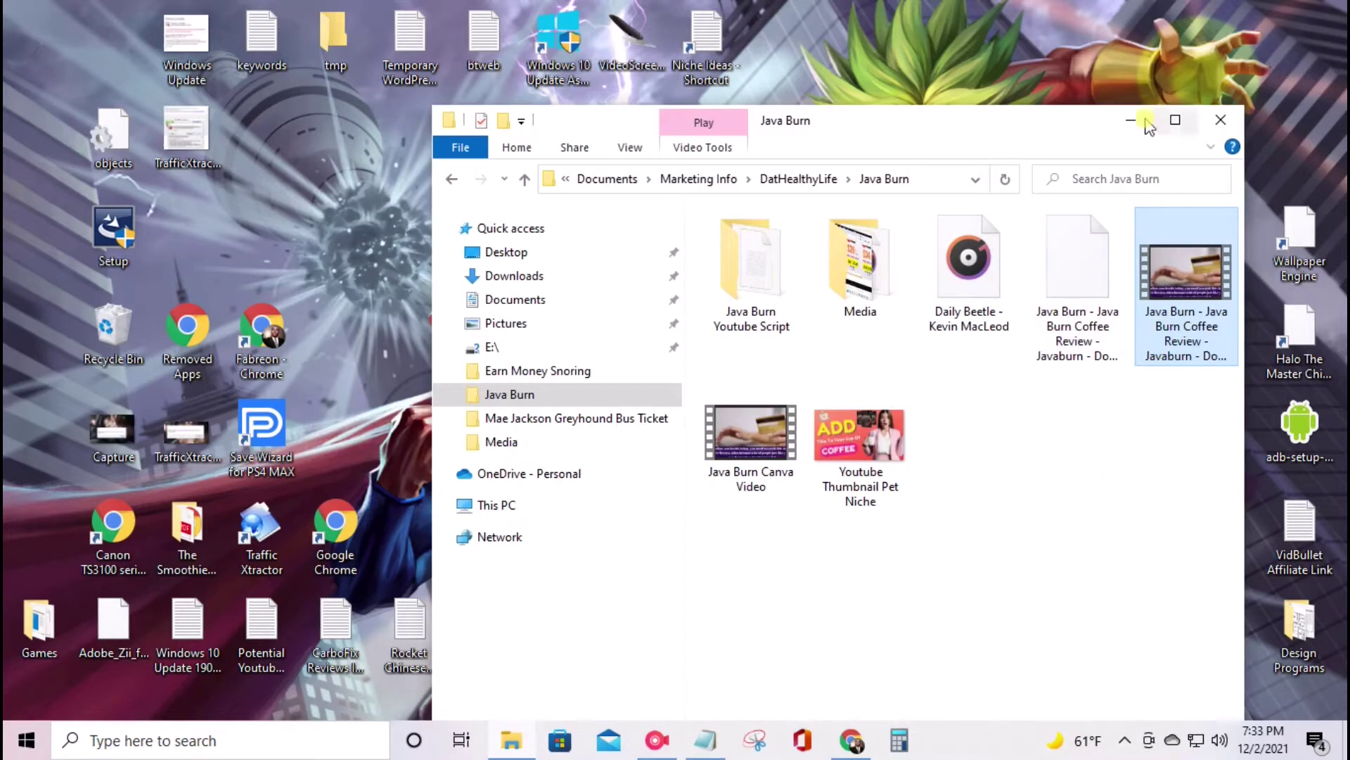
drag(1077, 123, 1042, 61)
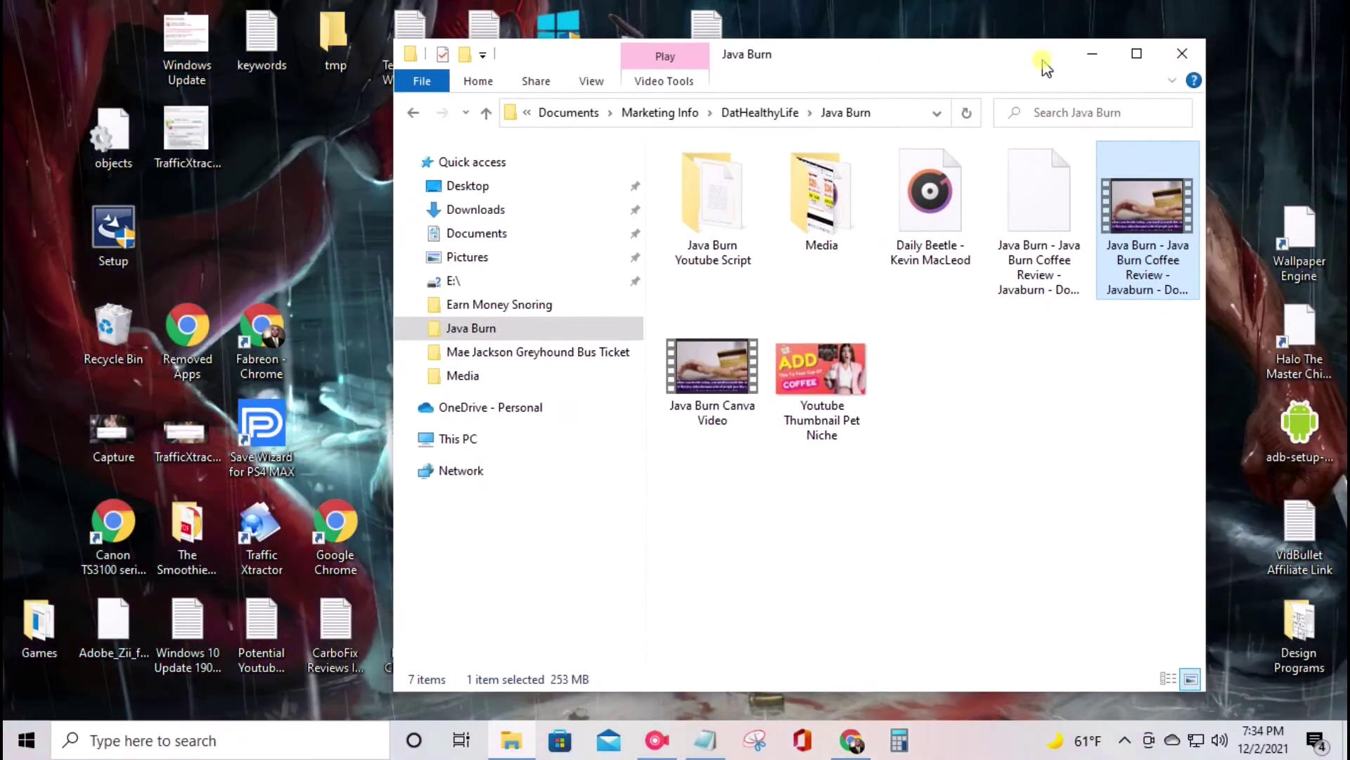
right_click(1143, 220)
click(1141, 223)
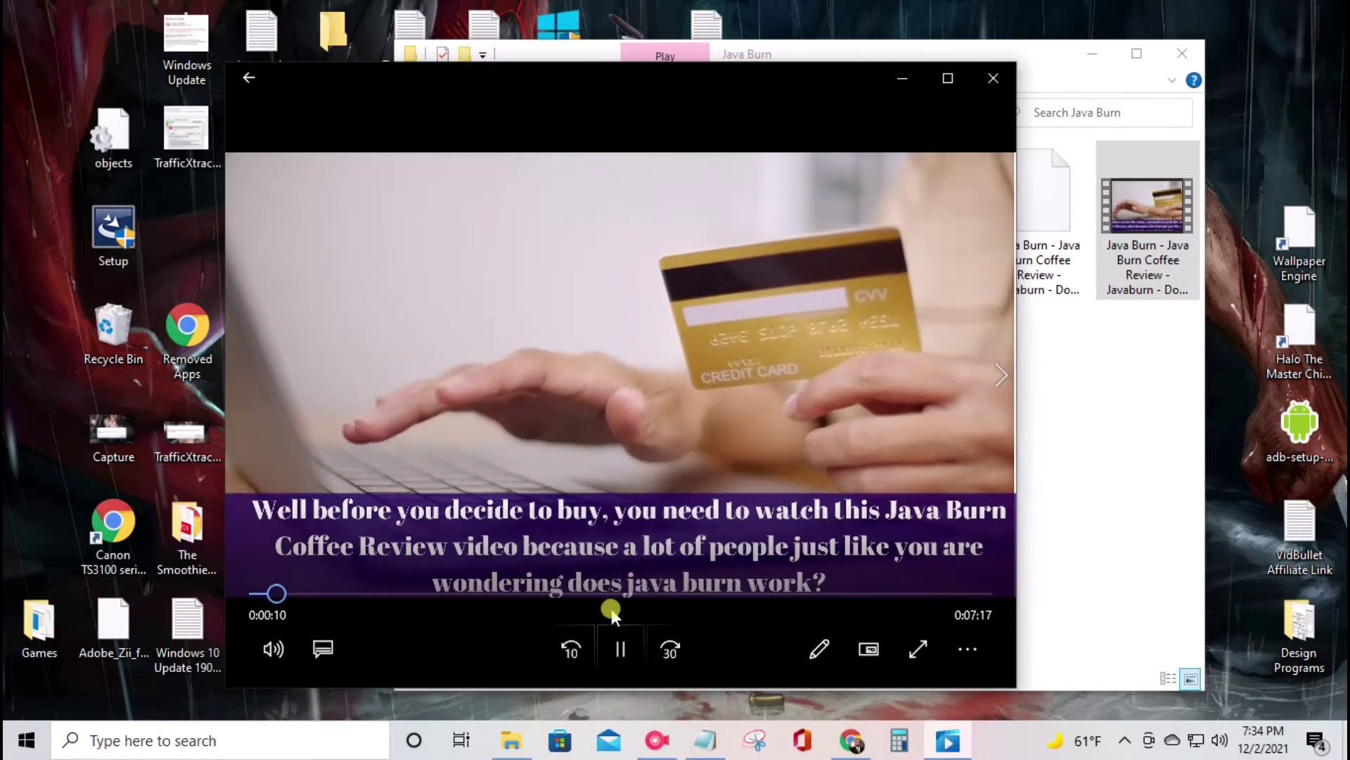
click(620, 648)
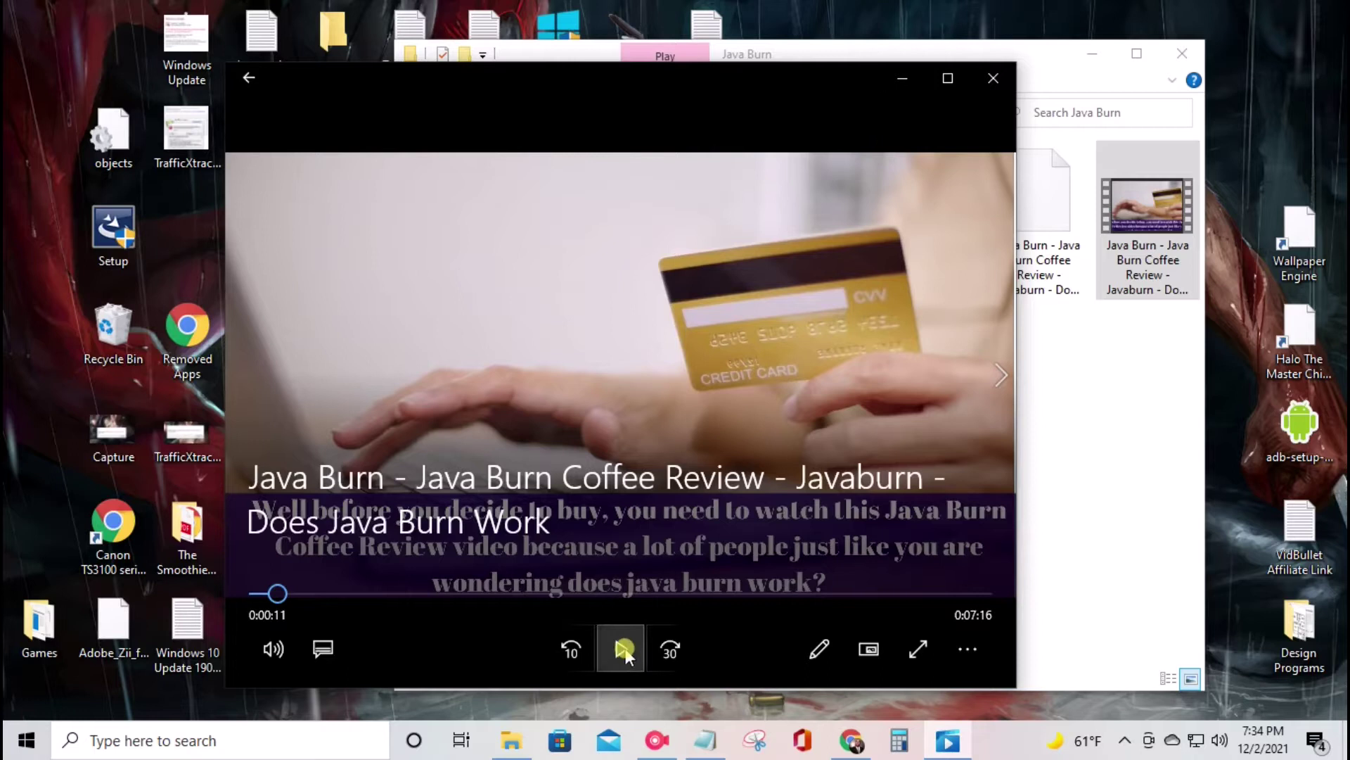
drag(405, 593, 522, 593)
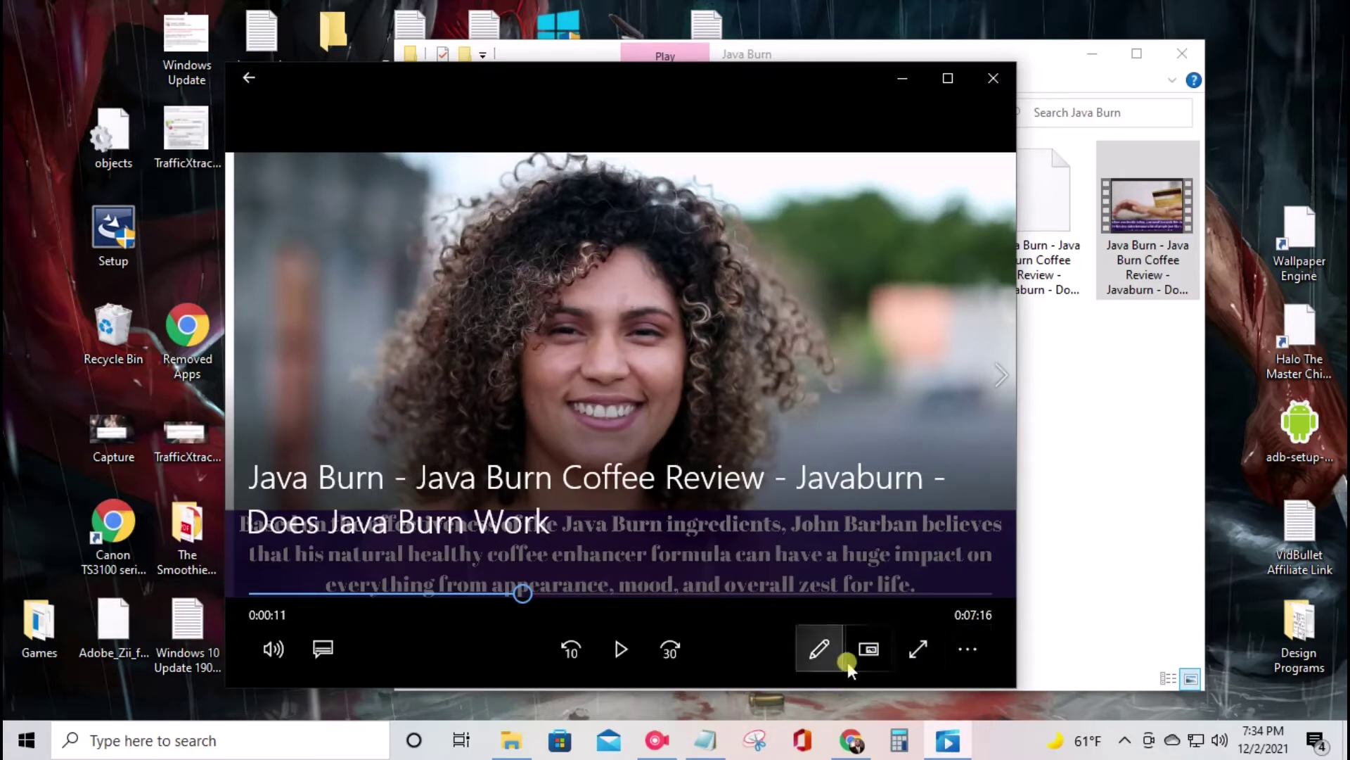
Switch to Google Chrome and bring up the already open Canva home page.
mouse_move(853, 749)
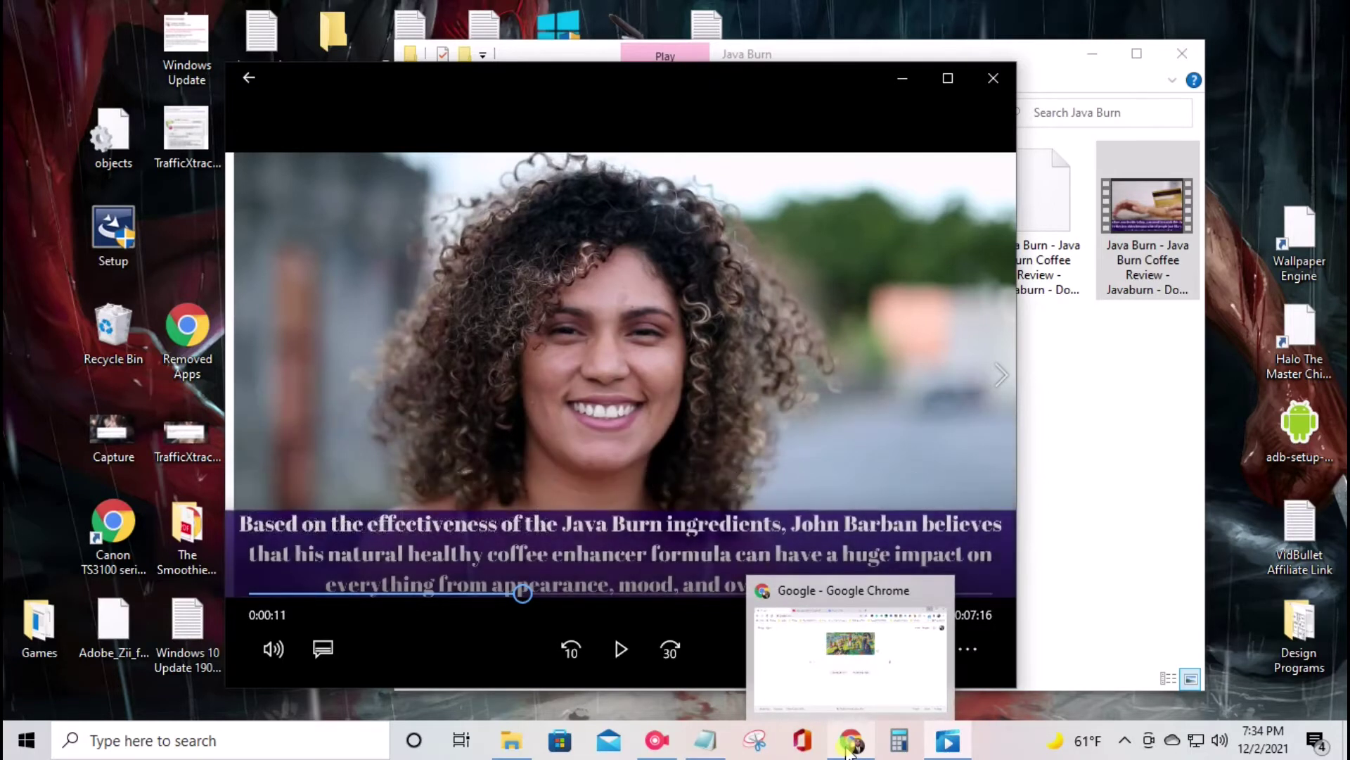
click(849, 750)
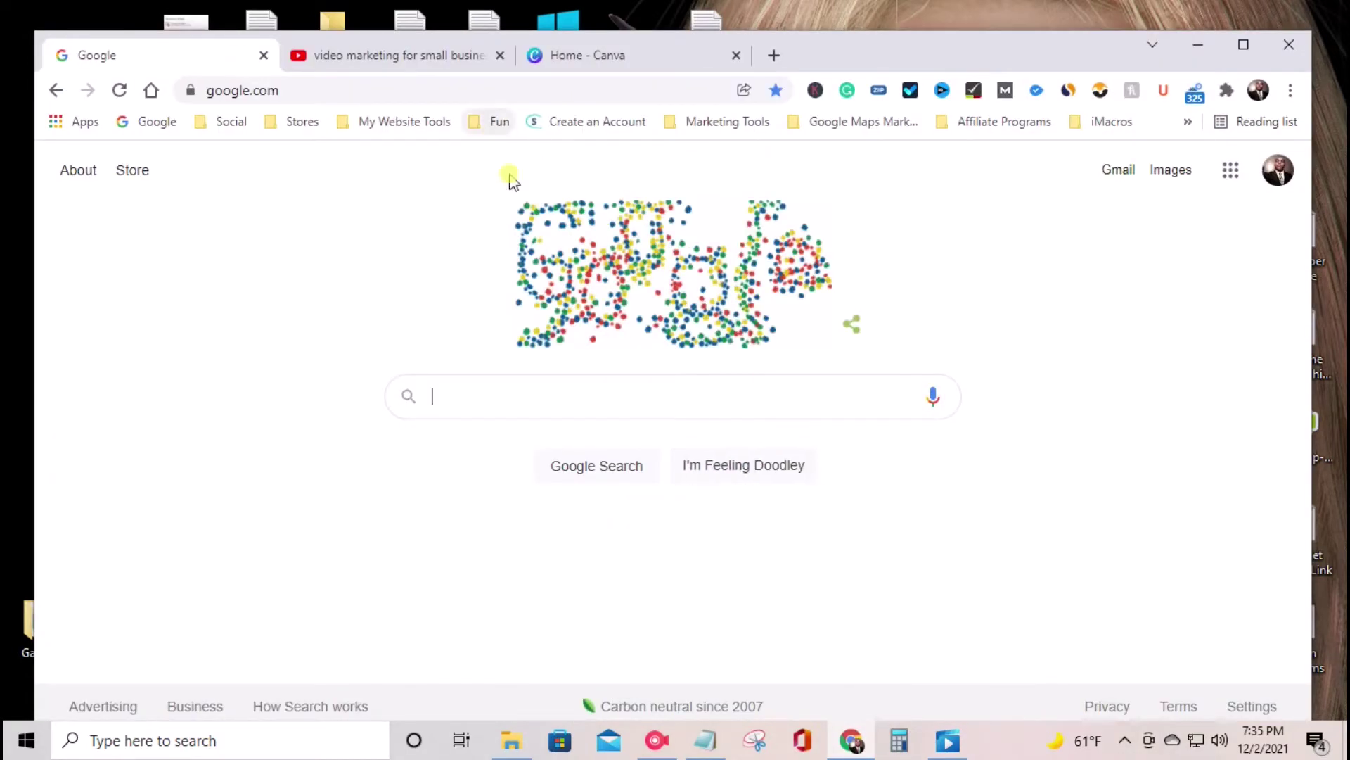
click(633, 60)
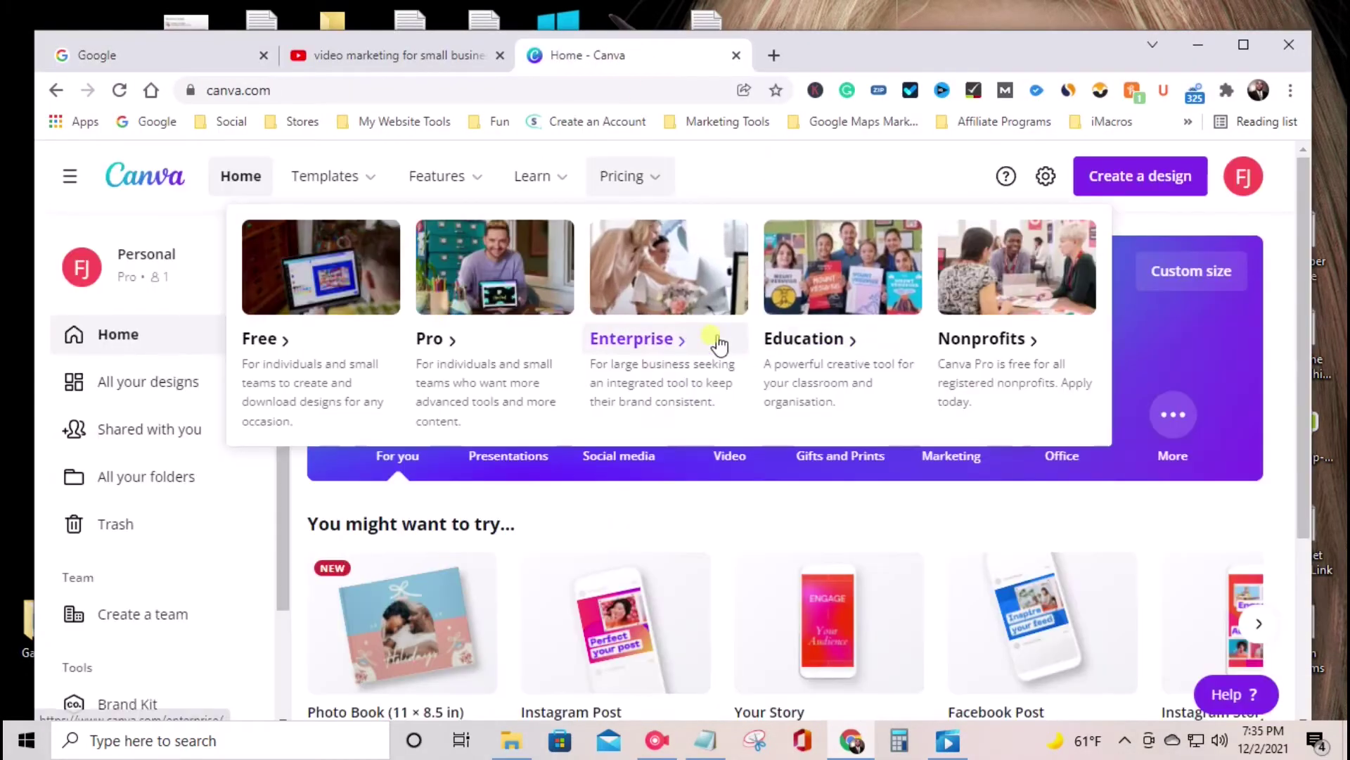
Look over the wevideo.com home page in a new browser tab, and return to Canva with that page closed.
click(772, 56)
click(653, 88)
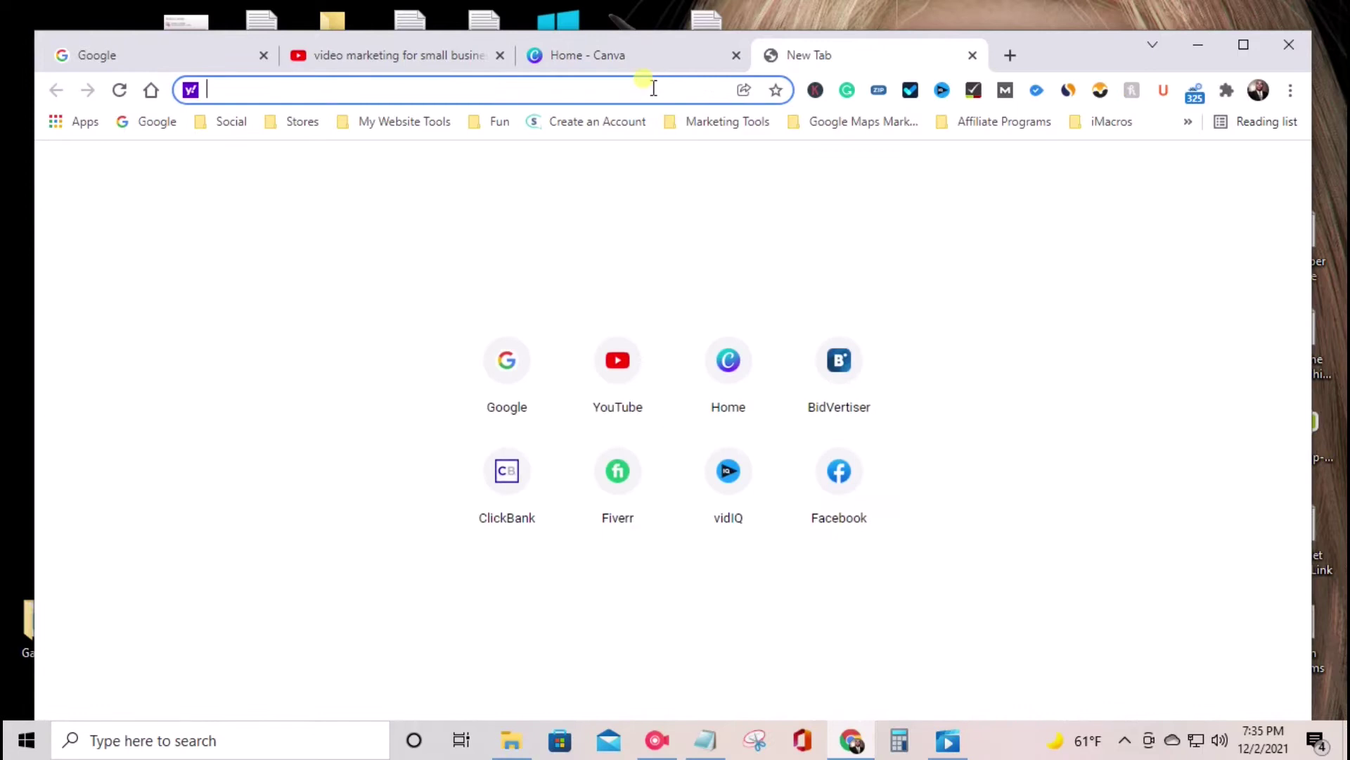
text(wevideo)
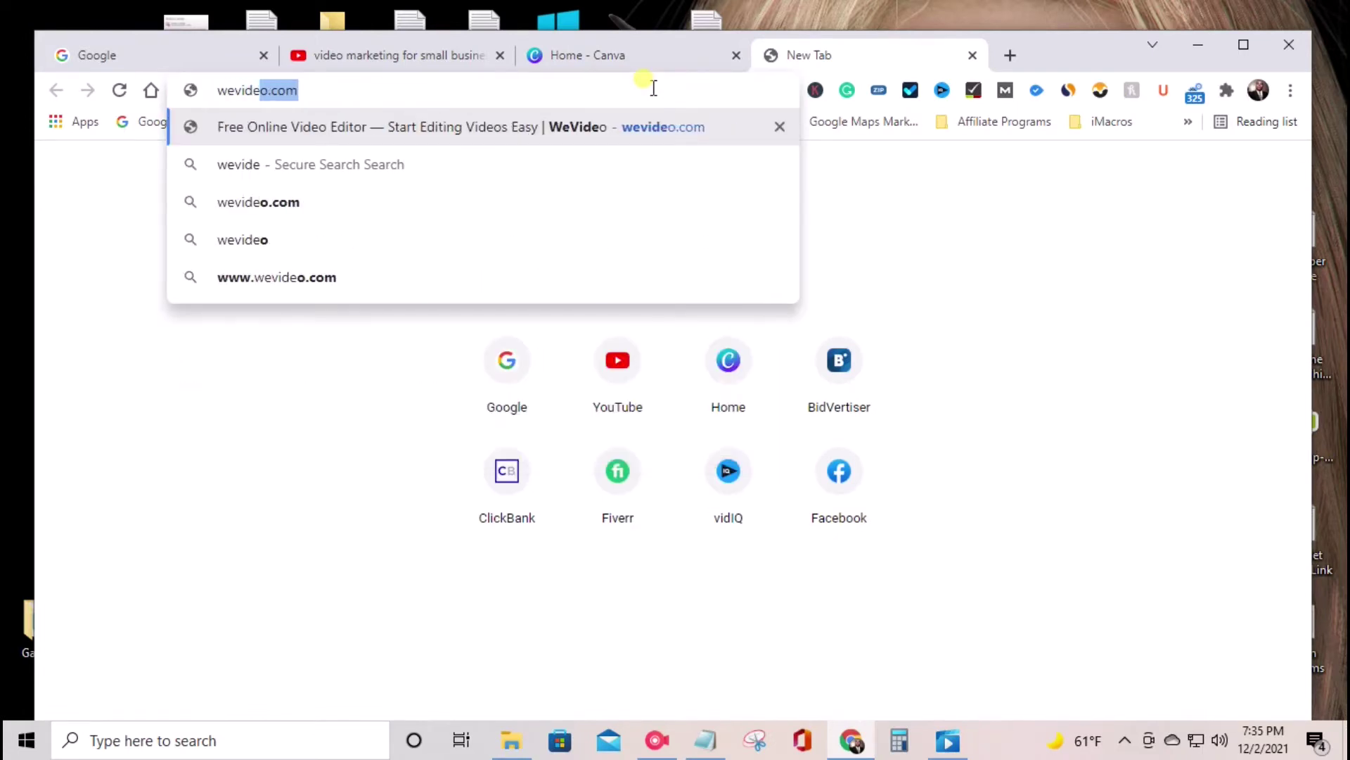
key(Return)
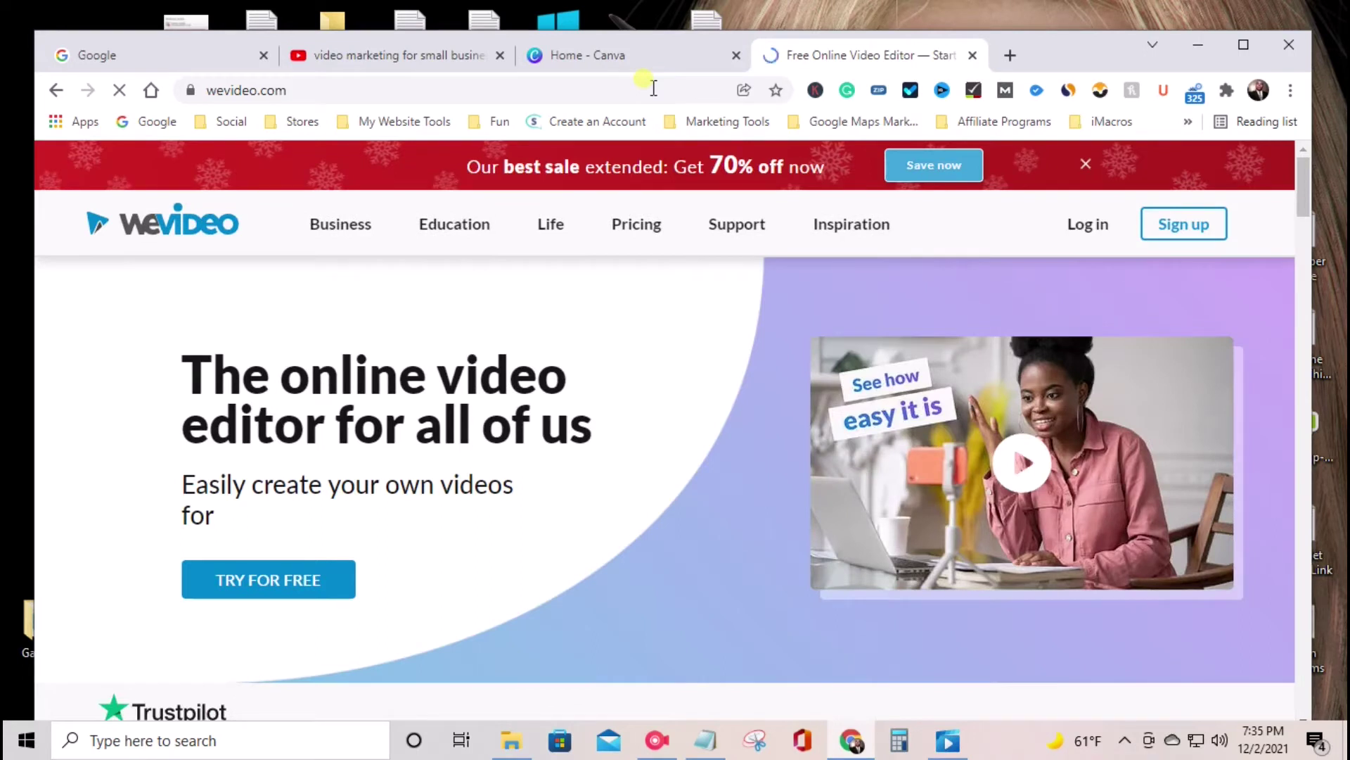
scroll(687, 373, down, 9)
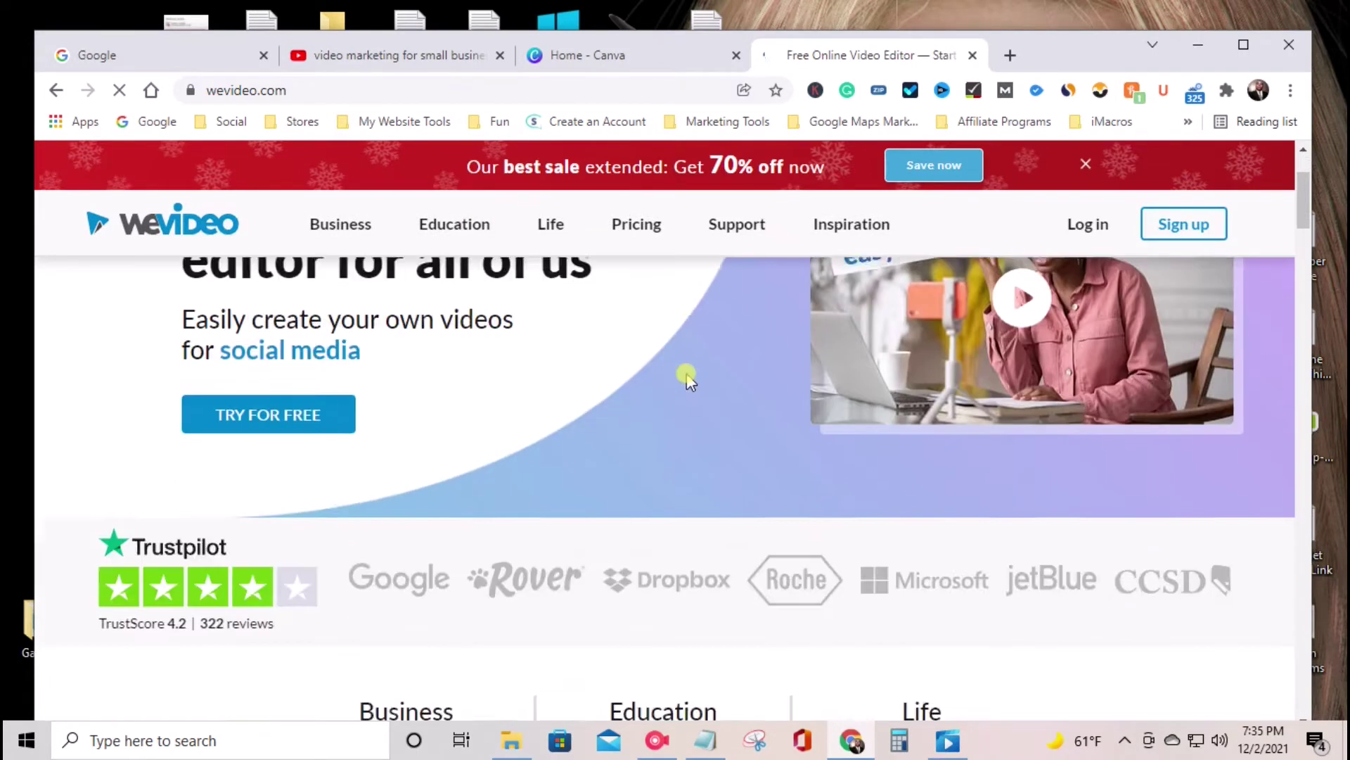
scroll(676, 359, down, 6)
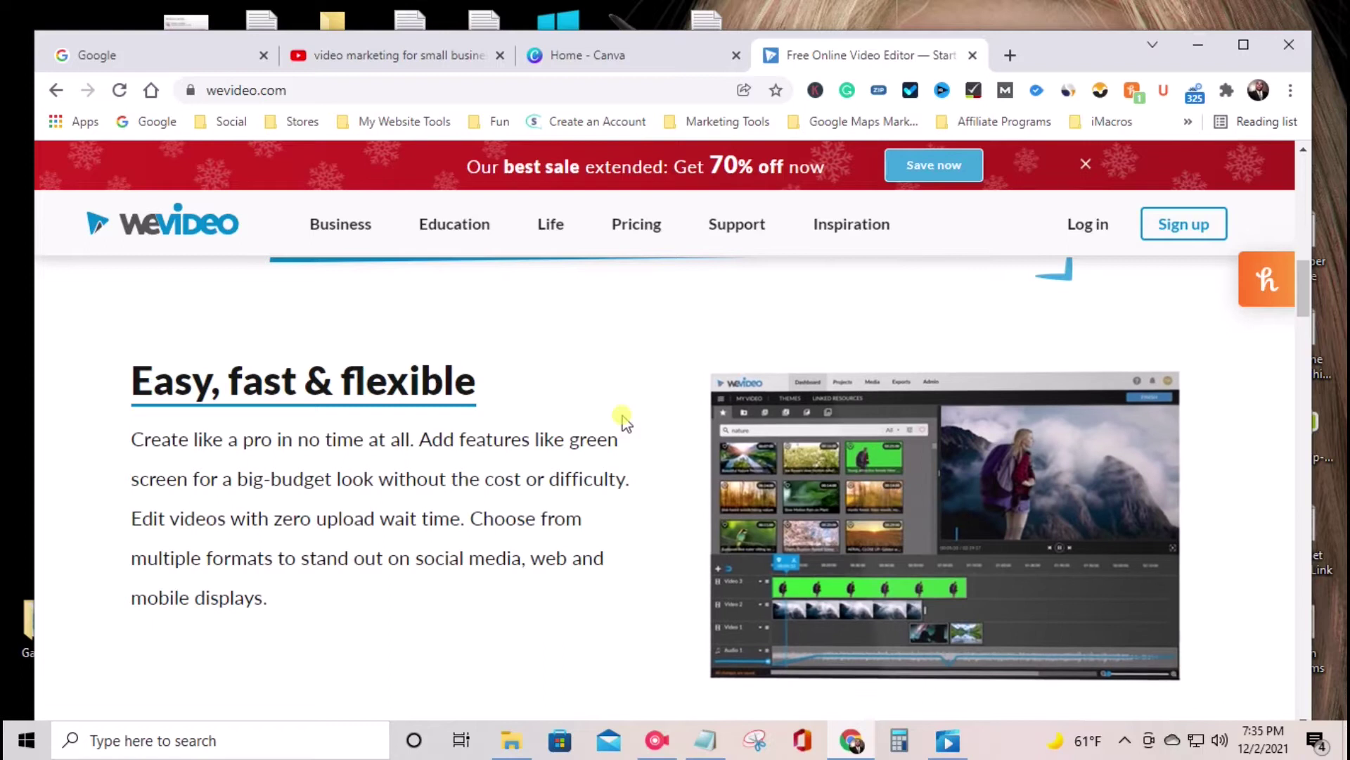
click(577, 56)
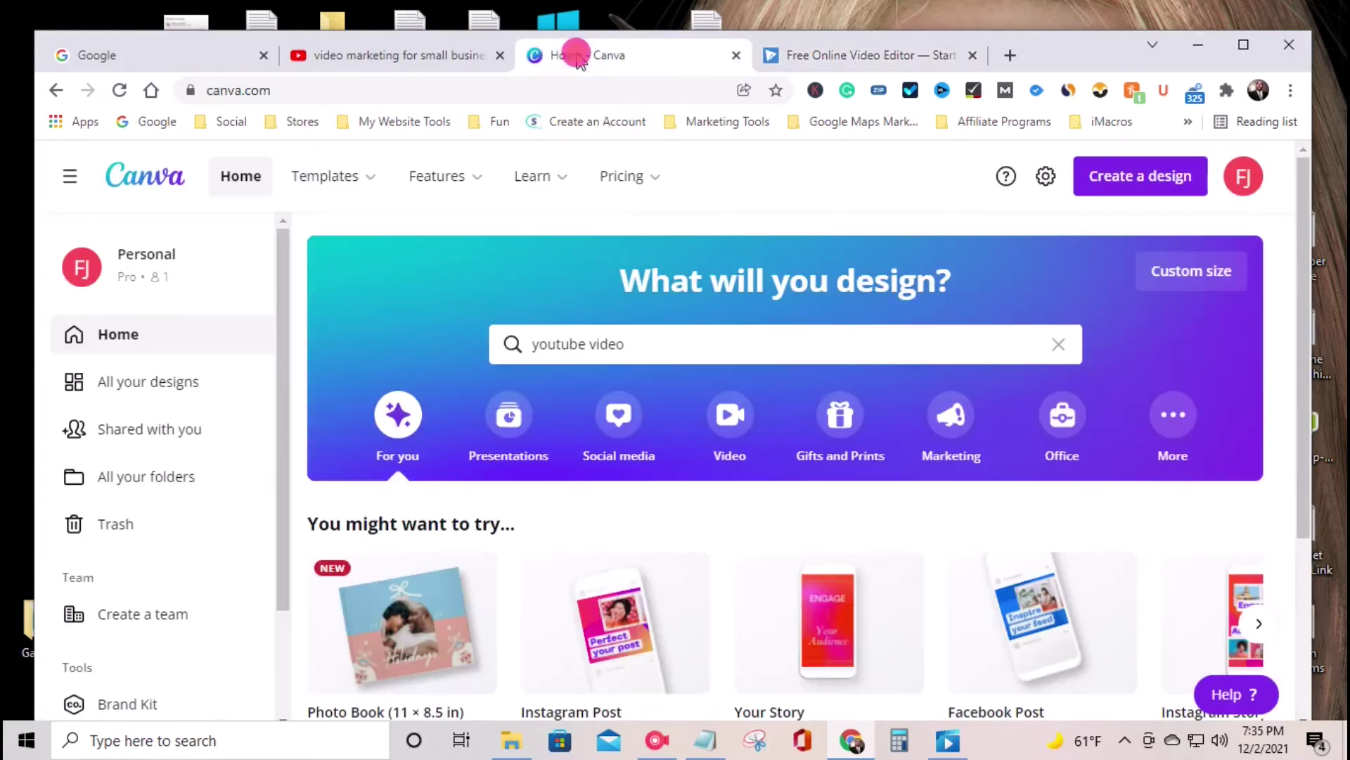
click(974, 56)
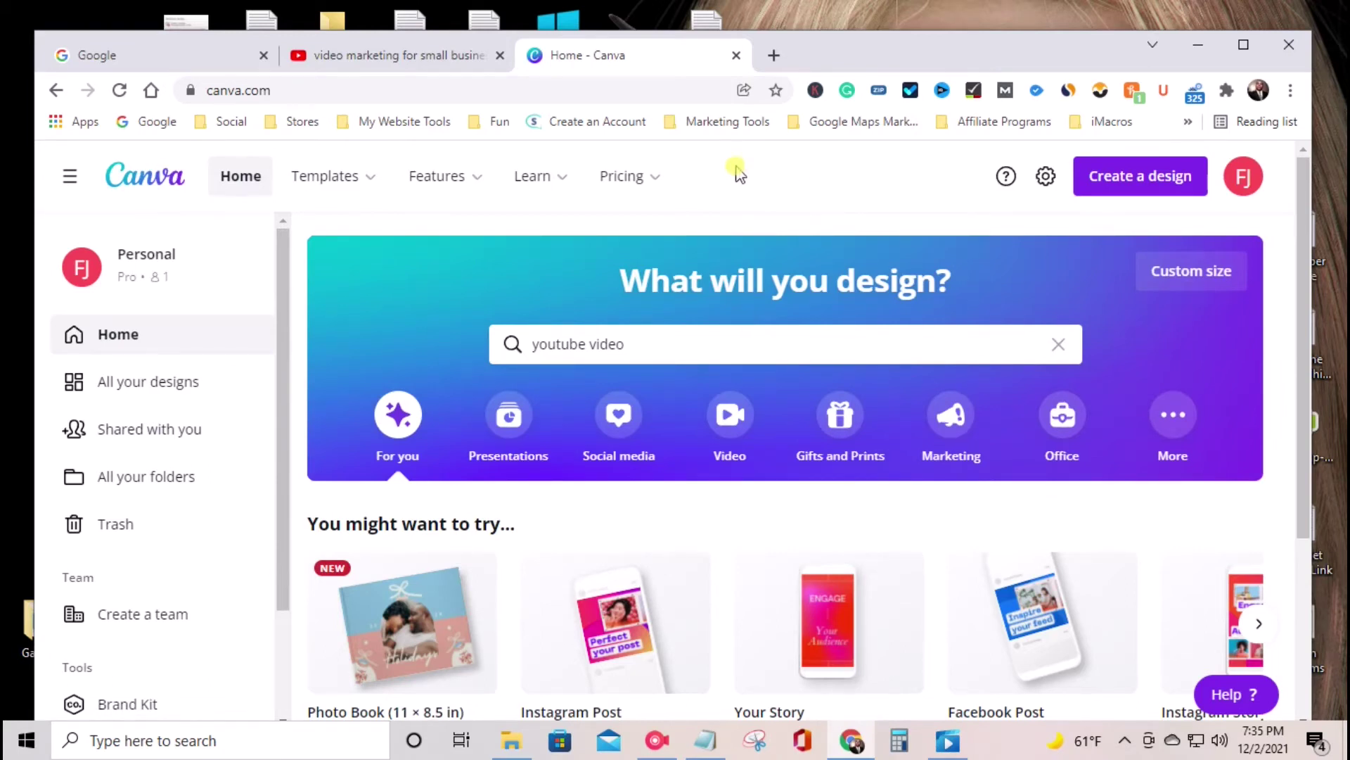
Open Canva's YouTube Video template collection from the suggestions for "youtube video".
scroll(860, 165, down, 1)
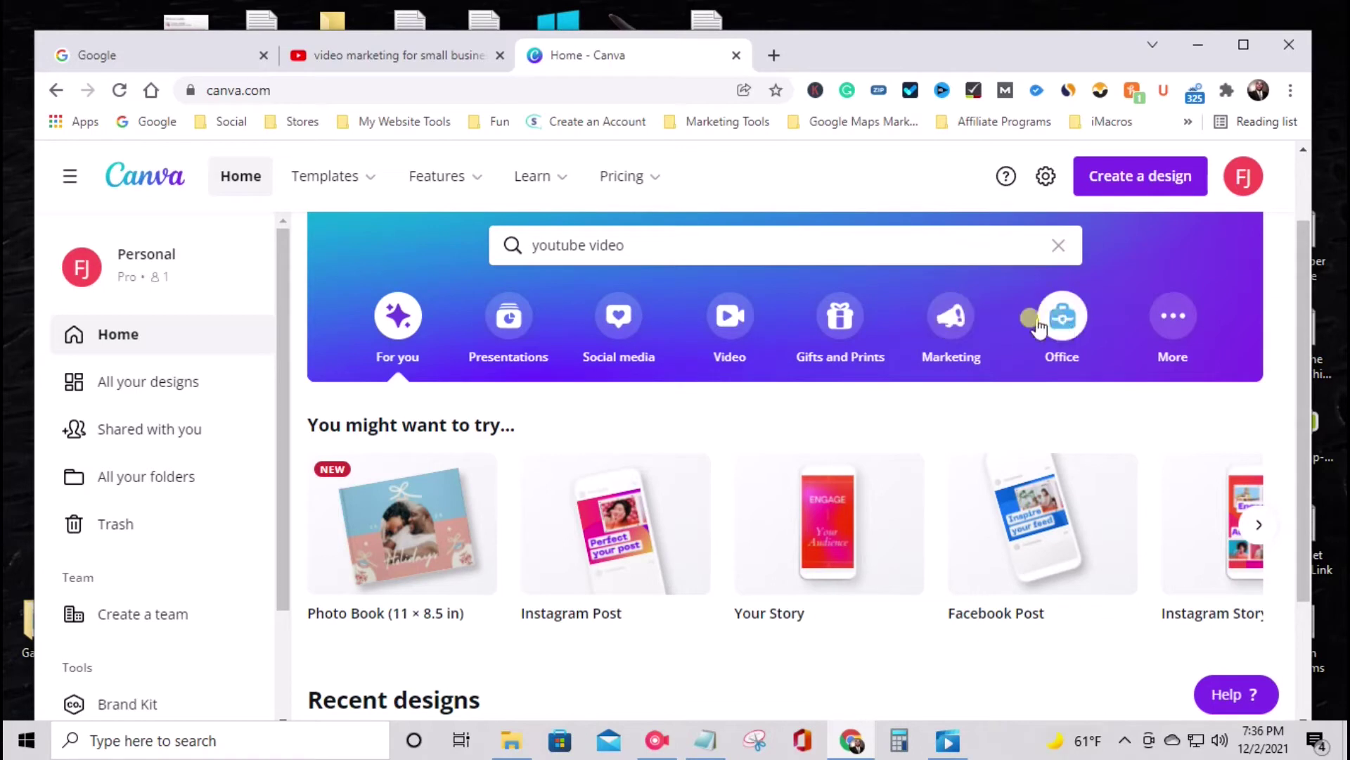
mouse_move(371, 197)
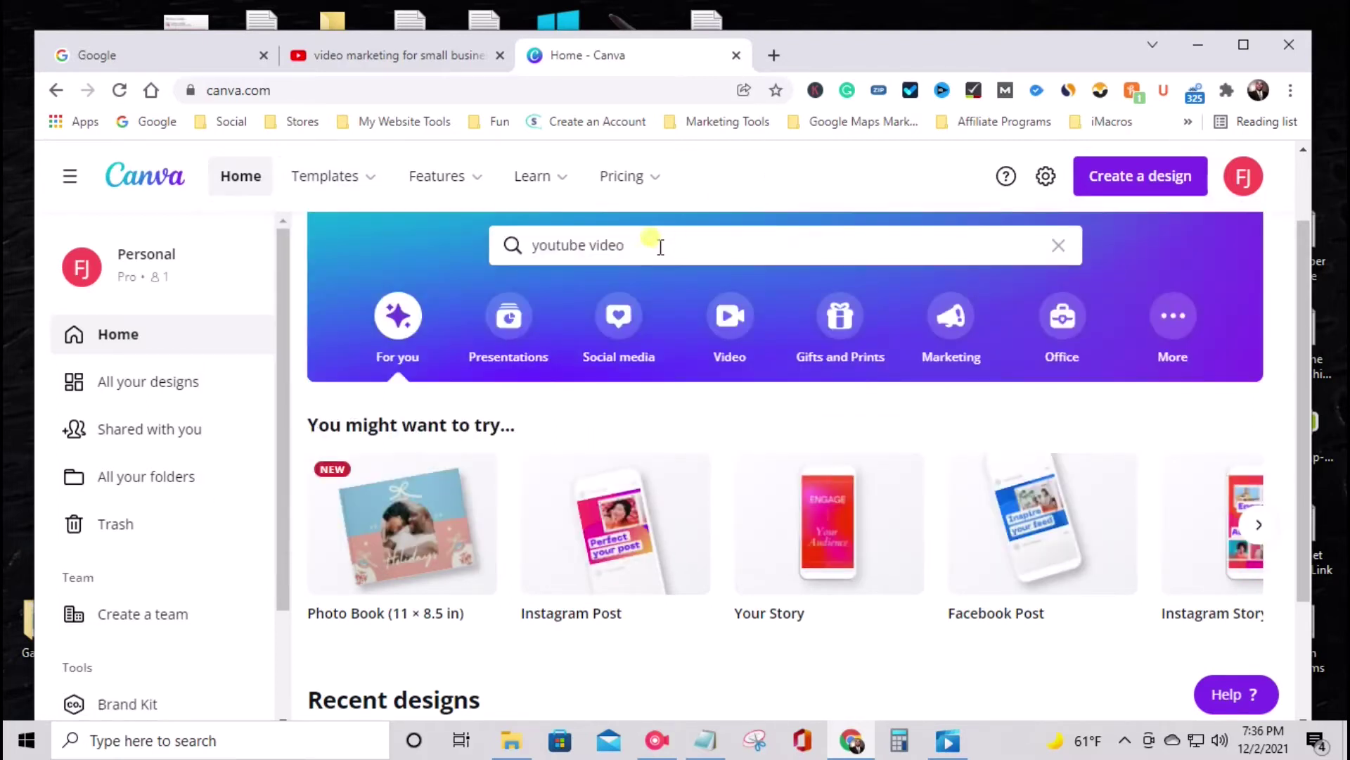
click(660, 247)
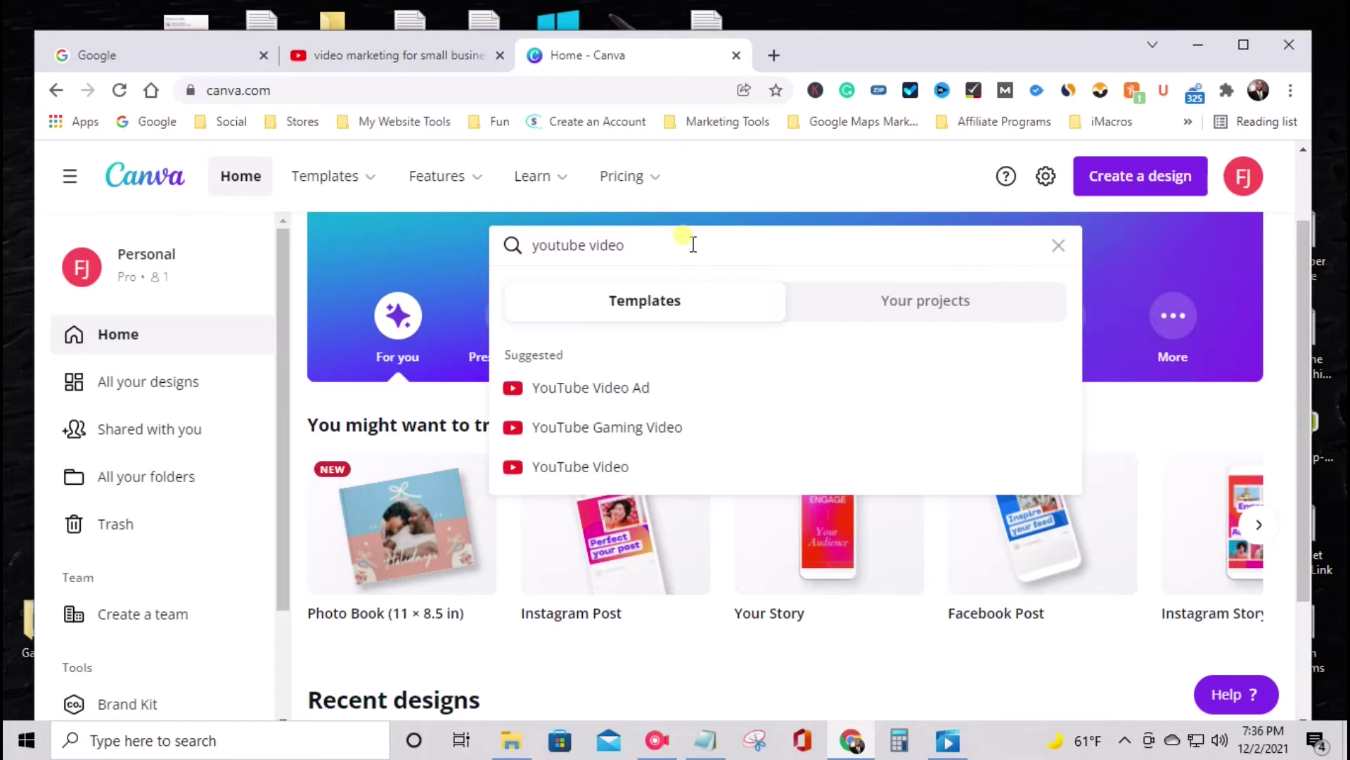
click(594, 468)
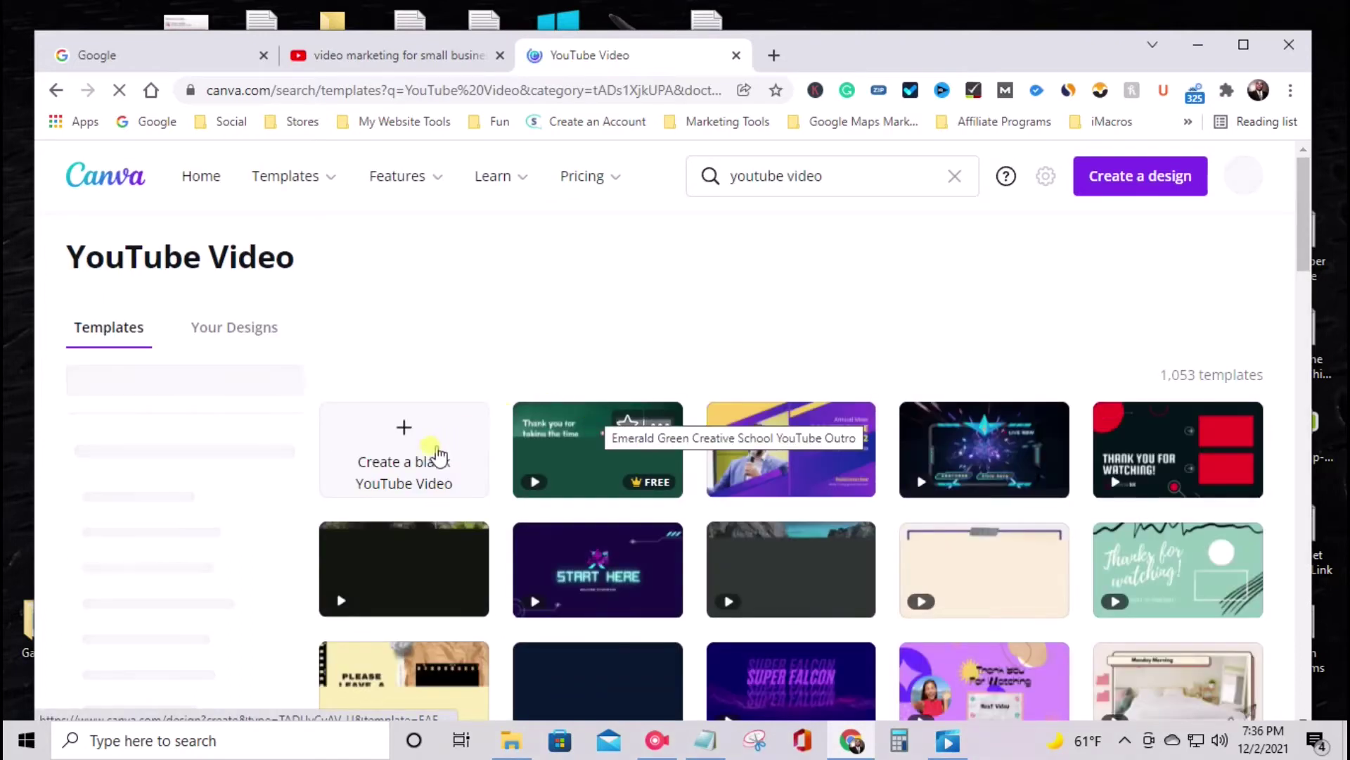
Look through the YouTube Video templates and create a blank YouTube Video design.
scroll(636, 443, down, 7)
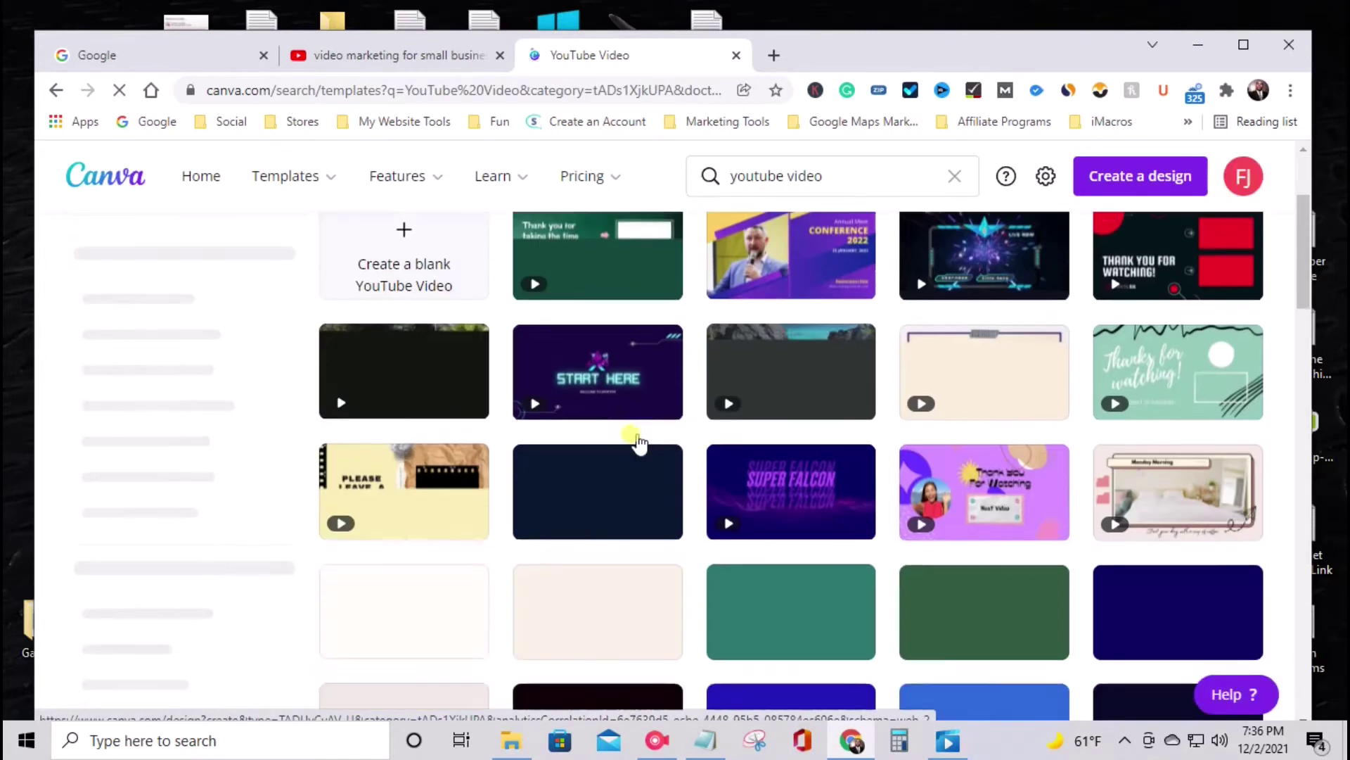
scroll(649, 442, down, 4)
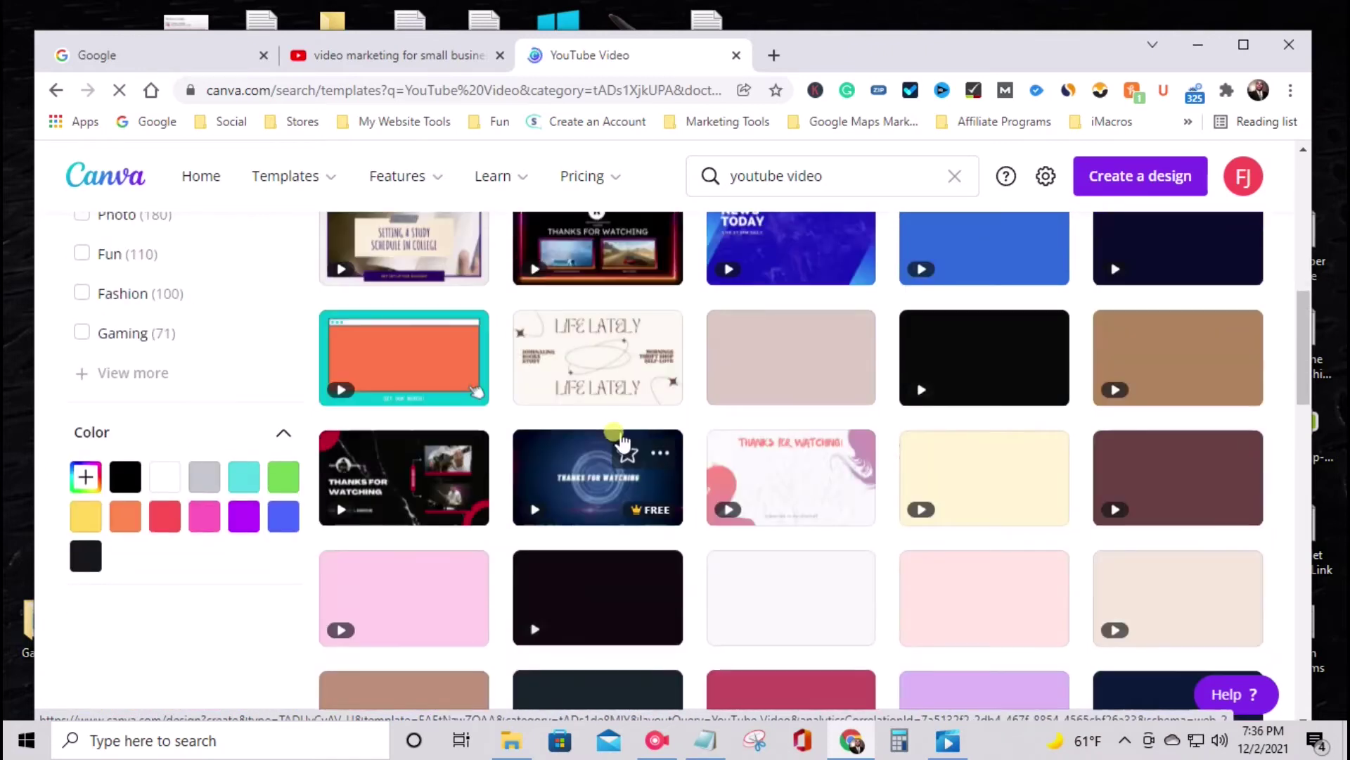
scroll(842, 485, down, 3)
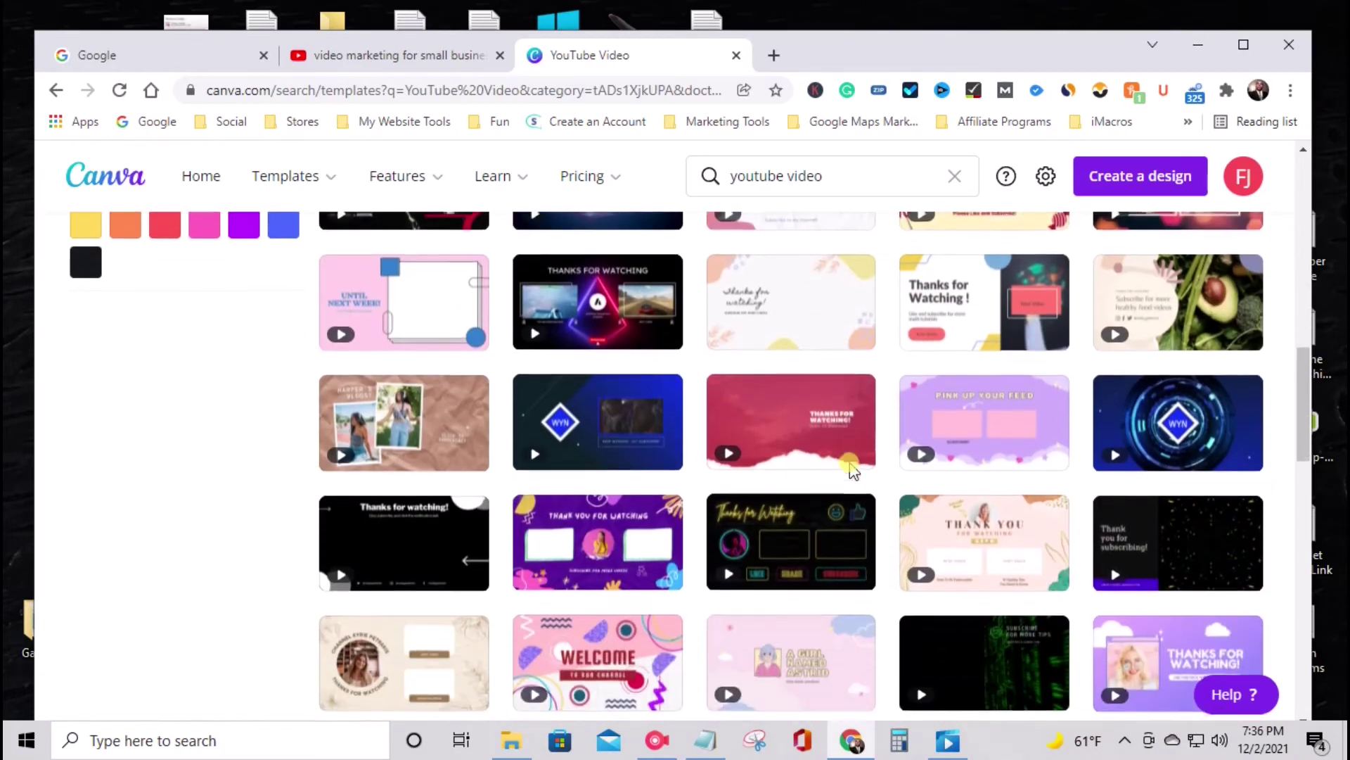
scroll(846, 469, up, 7)
scroll(844, 468, up, 7)
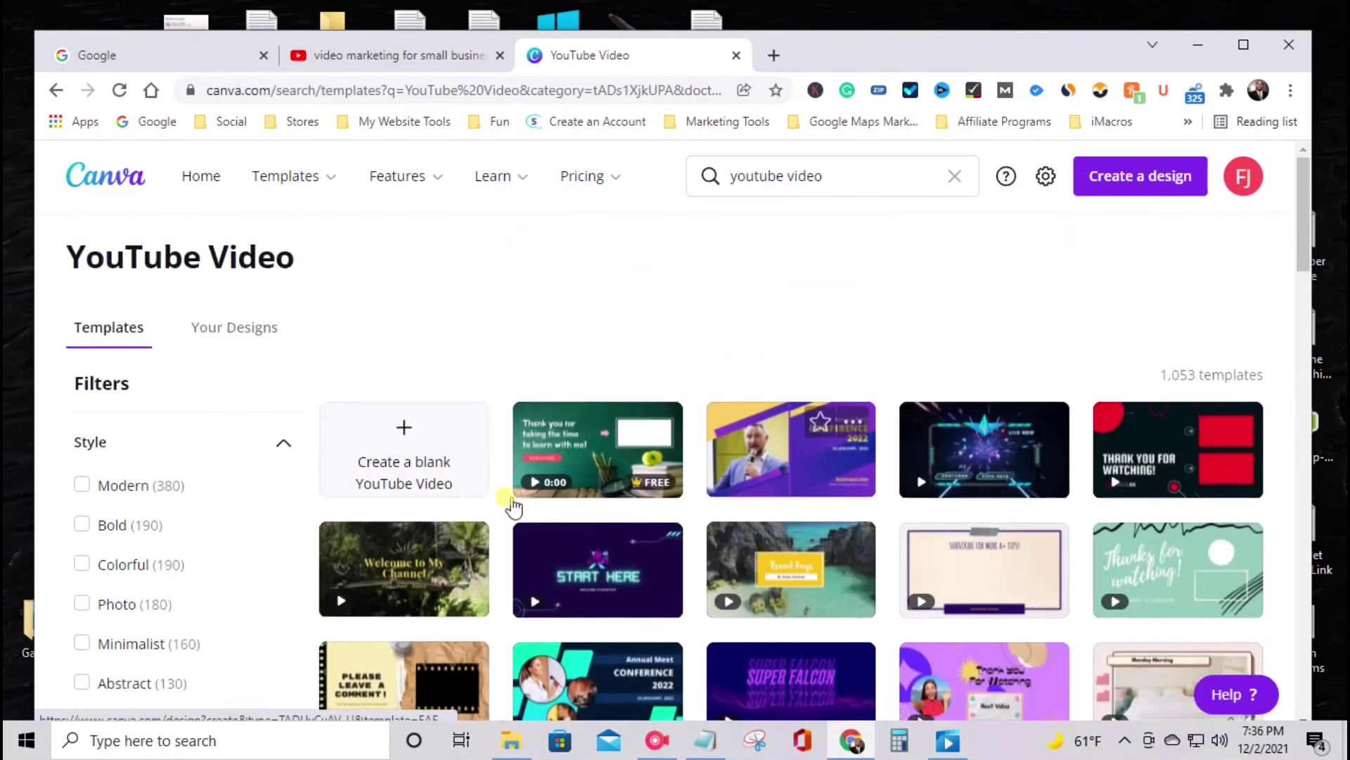
click(464, 439)
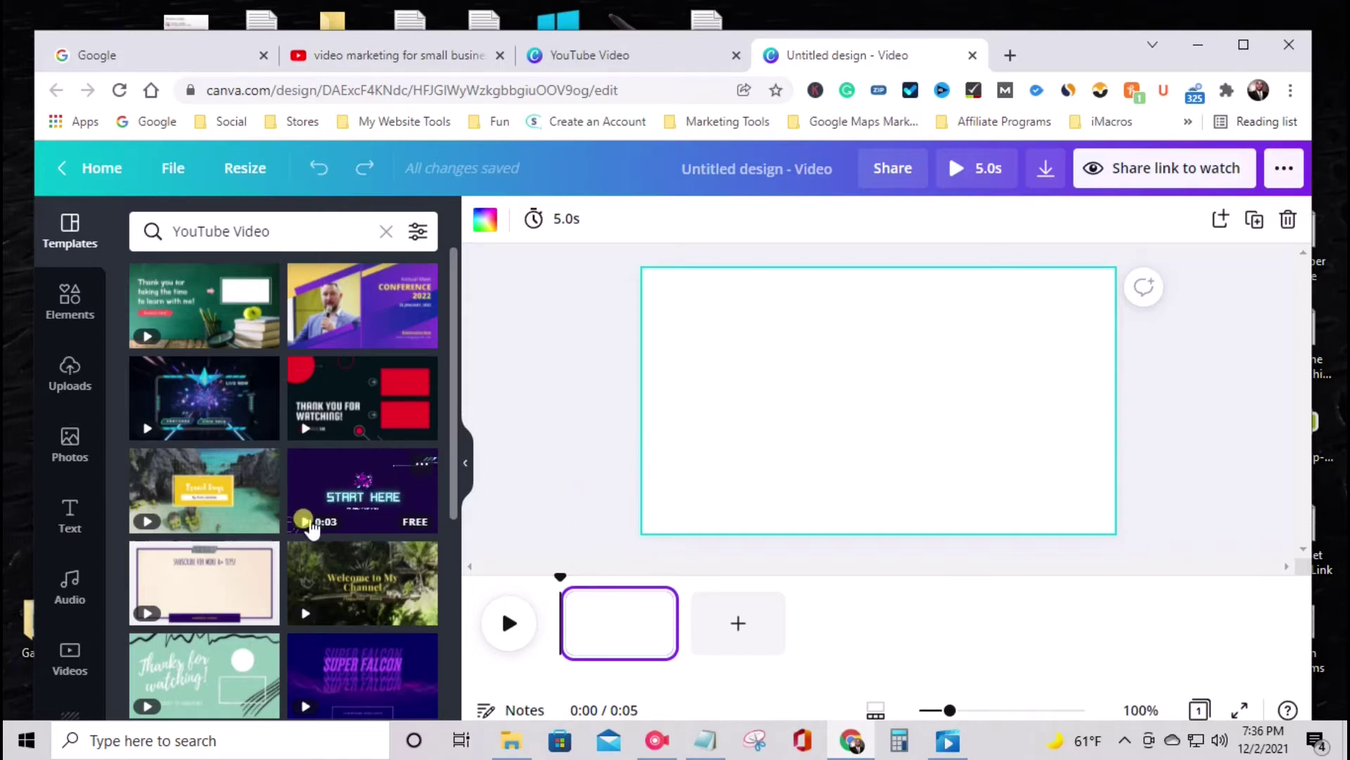
Try out the START HERE template on the blank page by playing it, and delete it from the design.
click(310, 527)
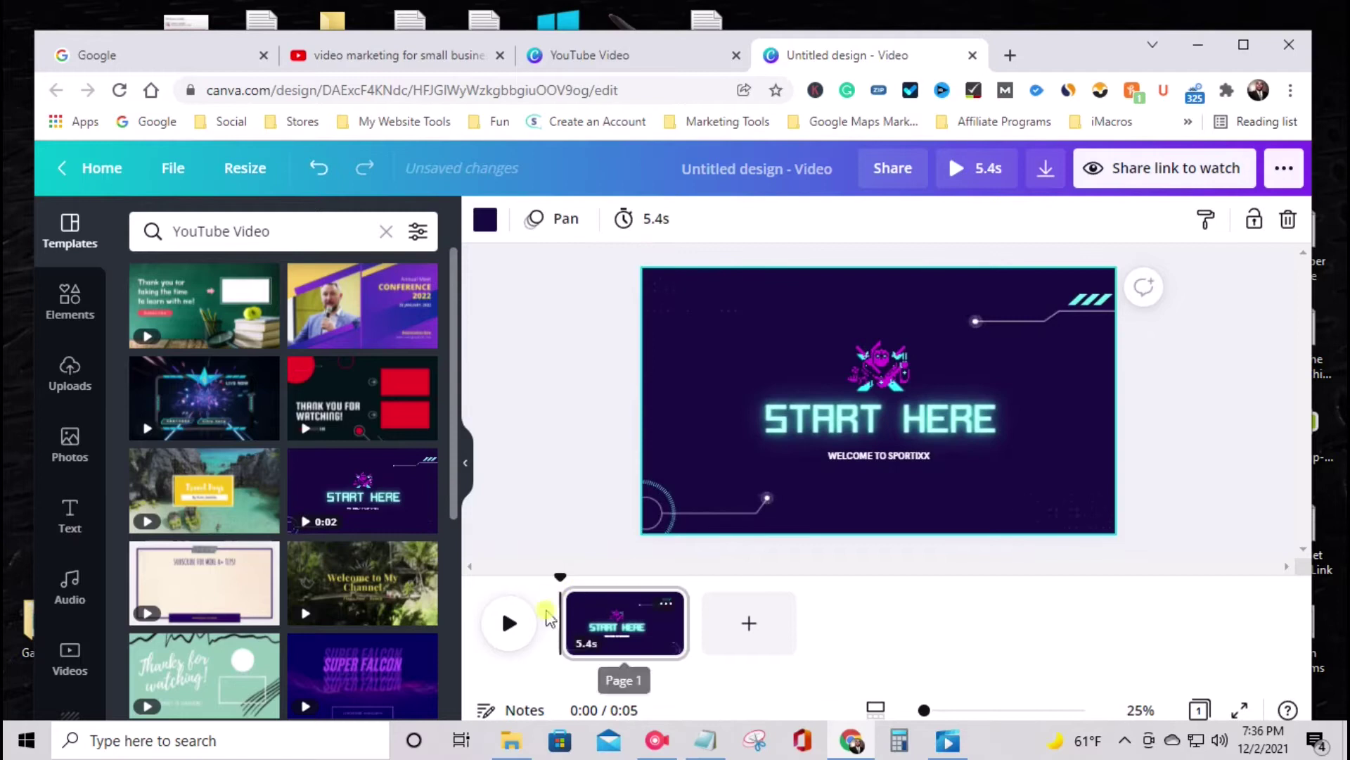
click(510, 627)
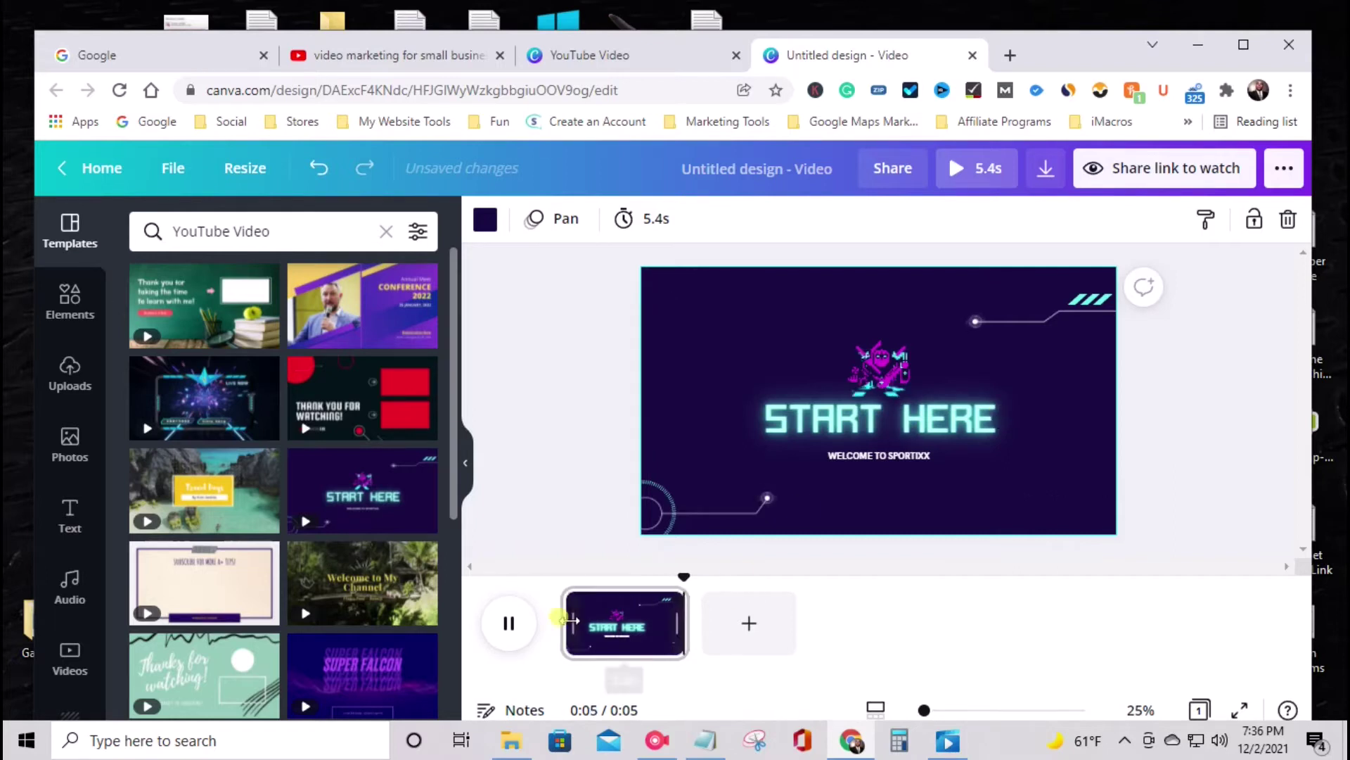
click(599, 636)
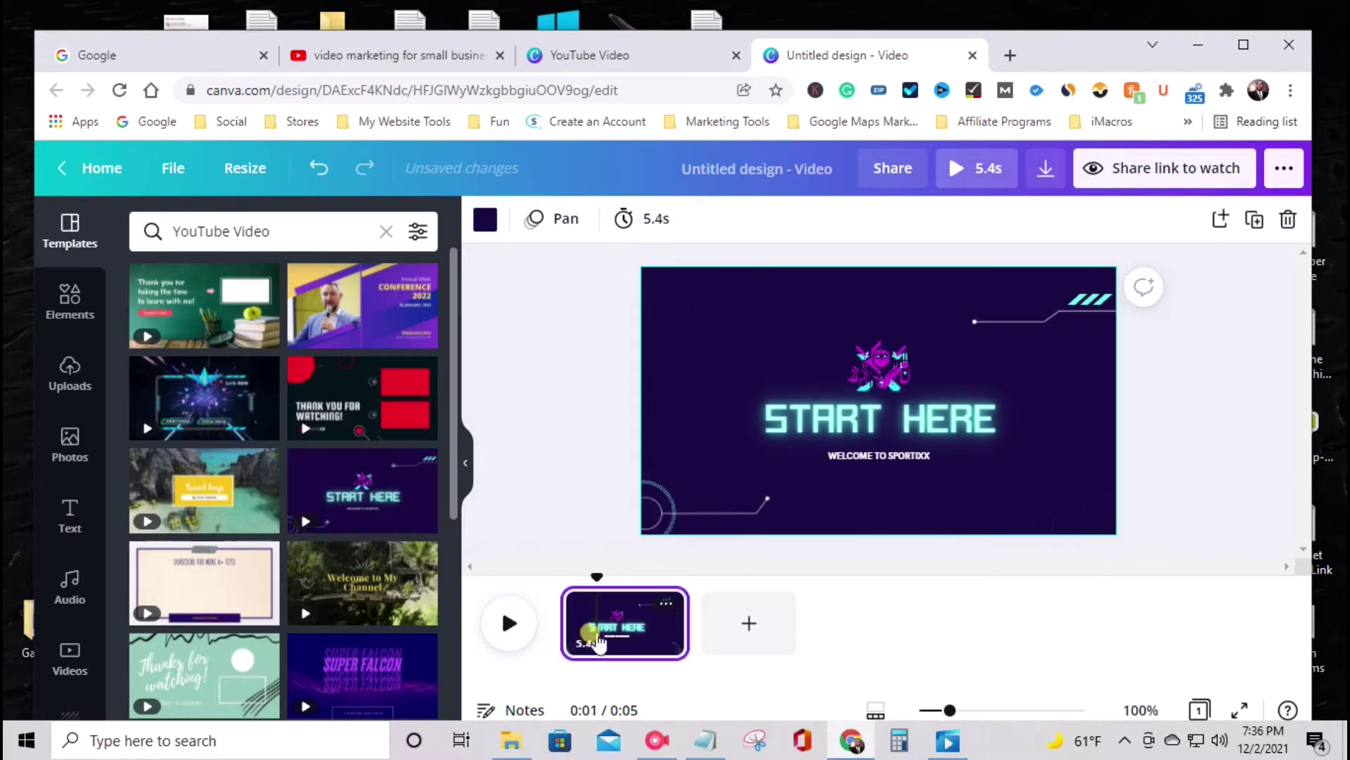
key(Delete)
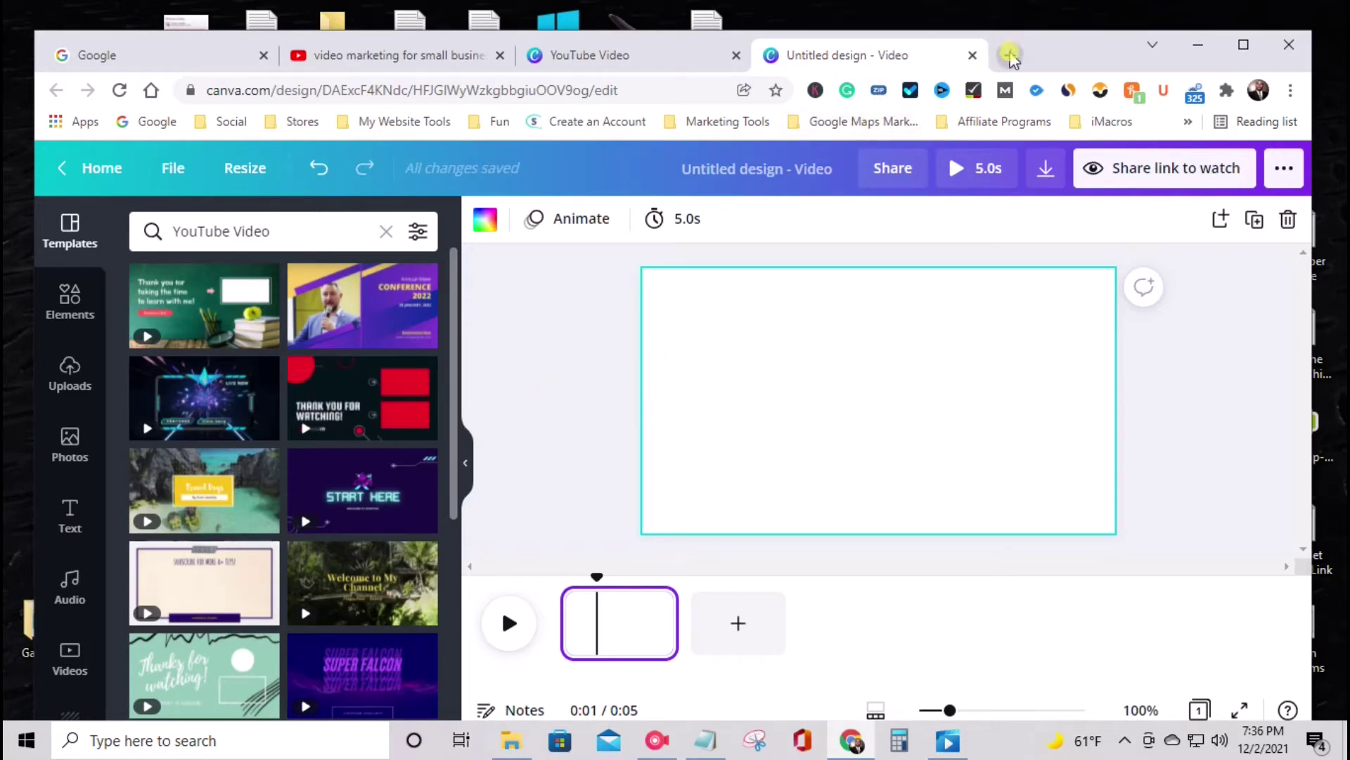
Search Google for "the best shoes for walking all day" in a new browser tab.
click(1007, 56)
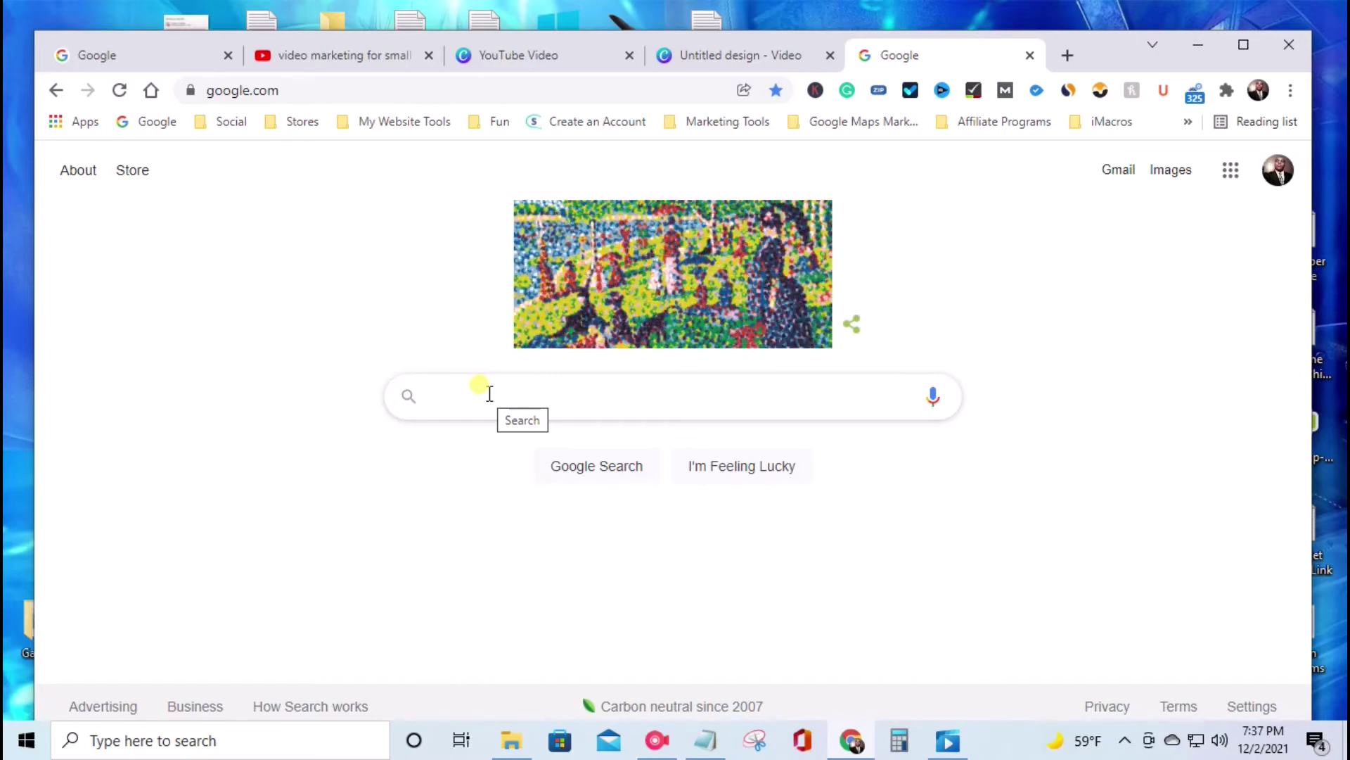
text(he best )
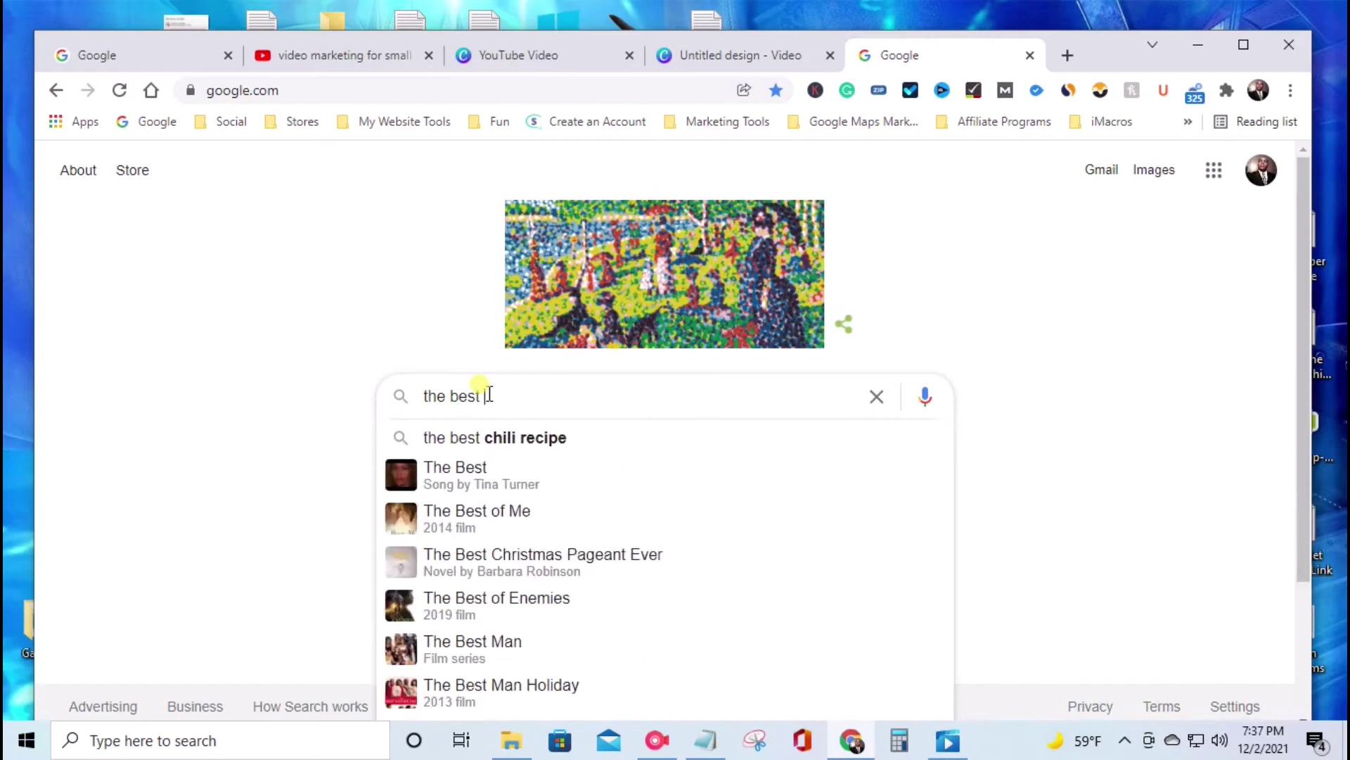
text(shoes for)
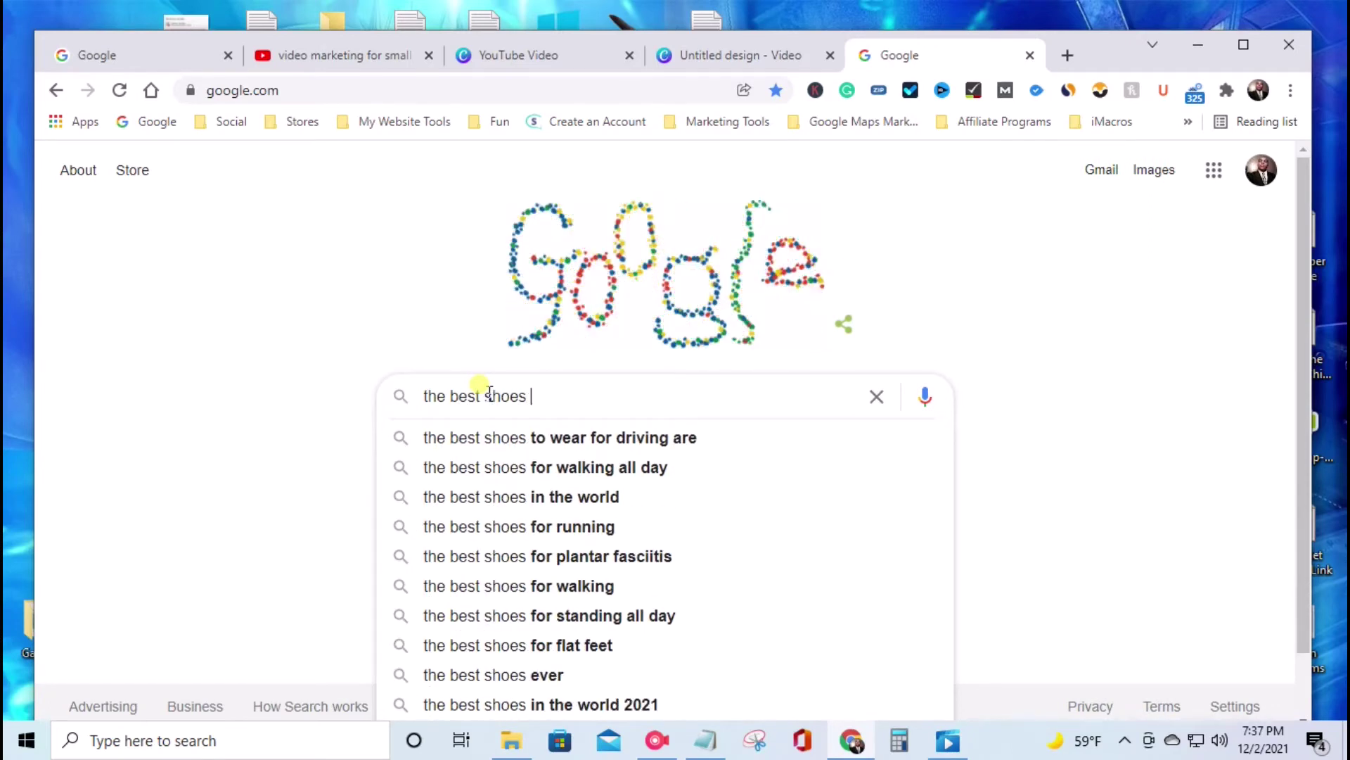
click(528, 437)
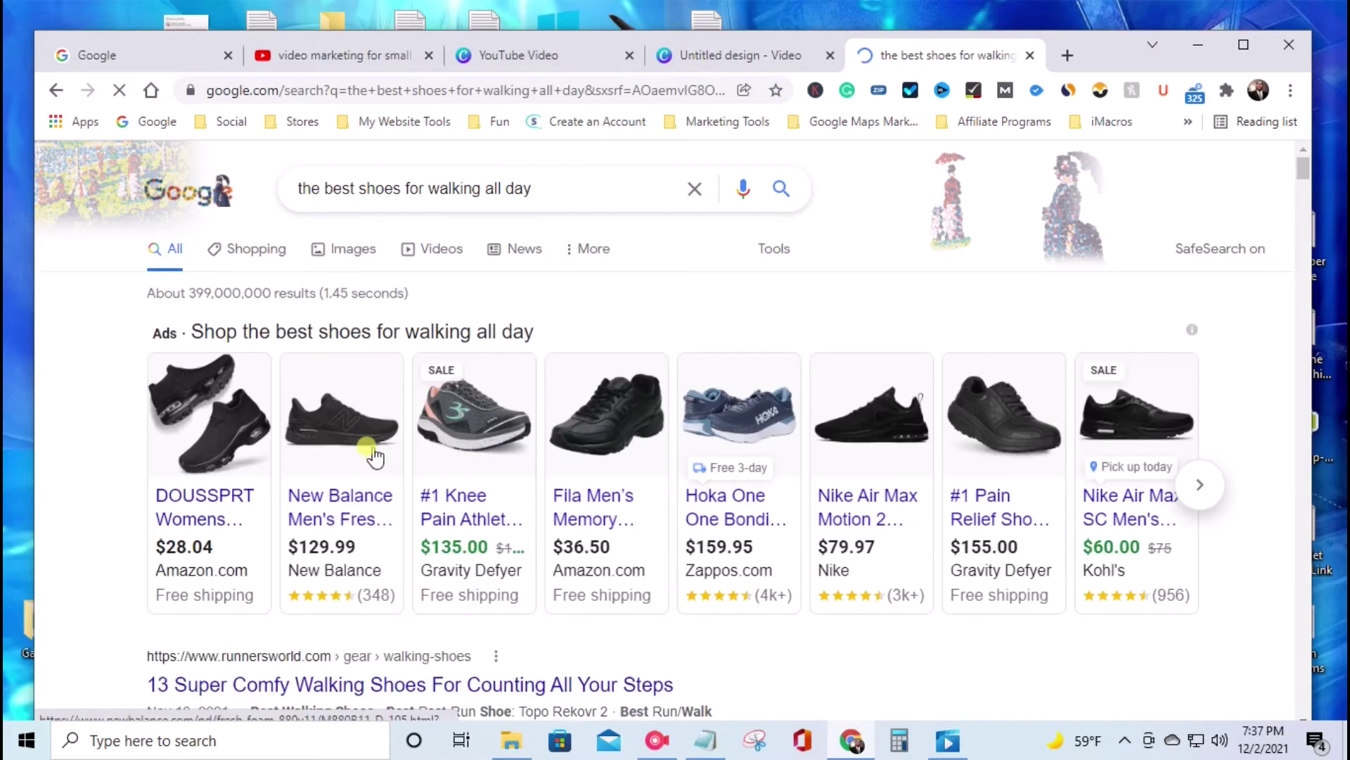
Open the Solereview article "Best shoes for standing all day" from the search results and skim its introduction.
scroll(369, 447, down, 5)
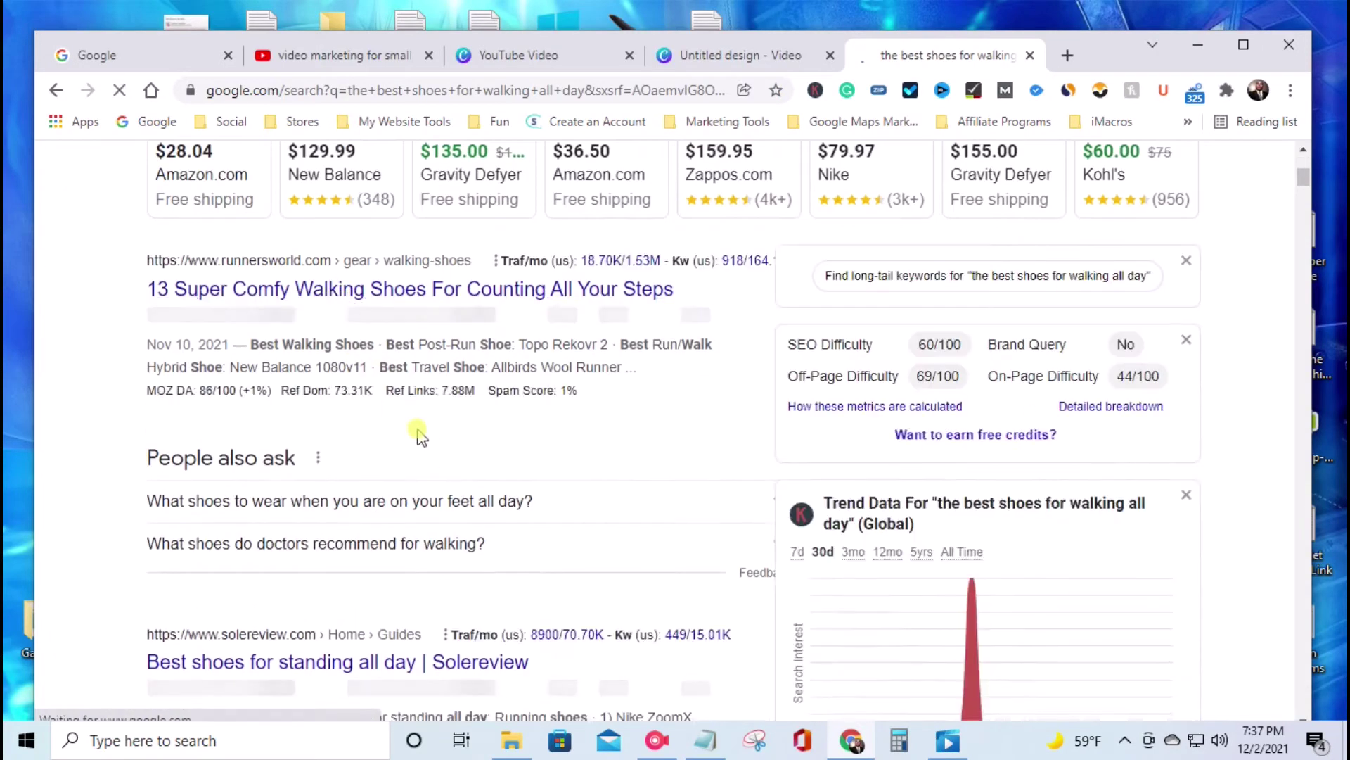
scroll(386, 401, down, 3)
click(373, 422)
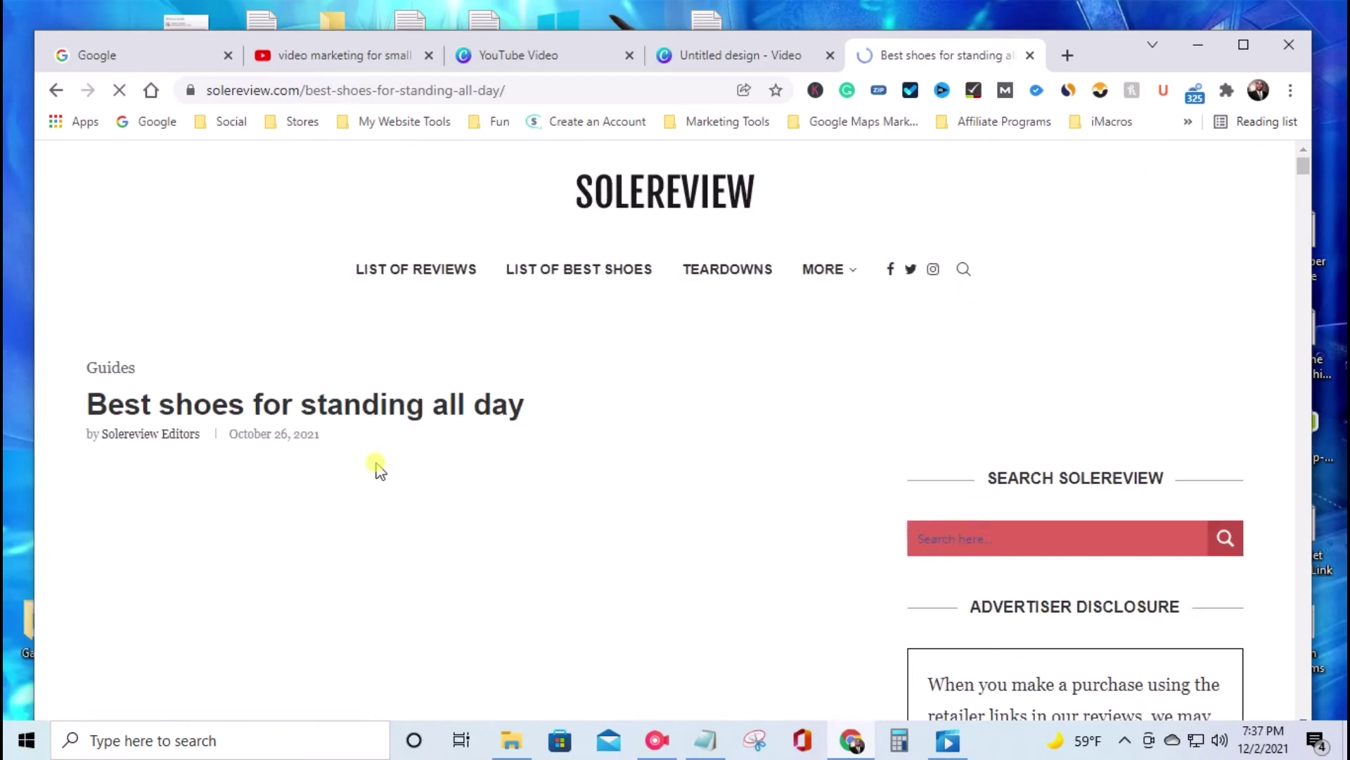
scroll(458, 429, down, 8)
scroll(458, 427, down, 3)
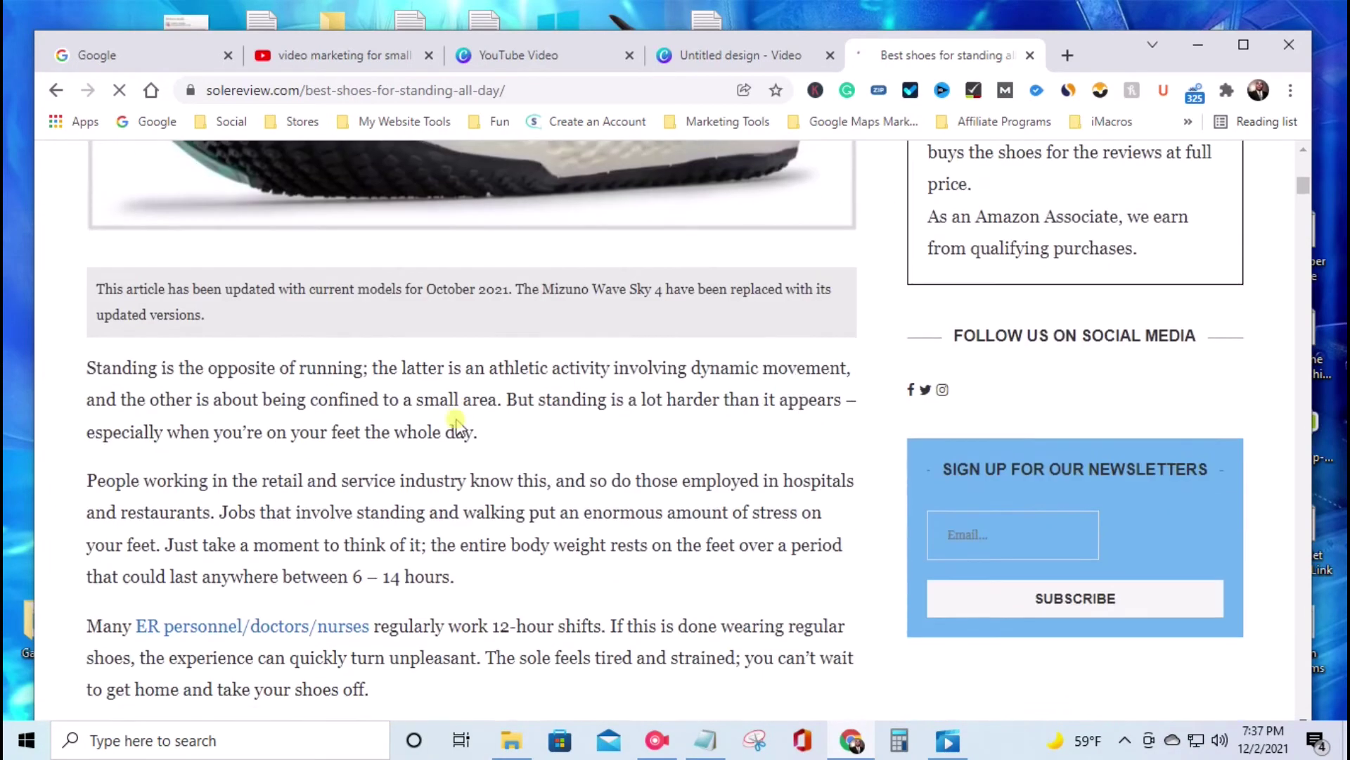
Copy the article's opening paragraph, from "Standing is the opposite of running" to "the whole day.", into a blank Notepad note placed over the browser.
scroll(324, 465, down, 1)
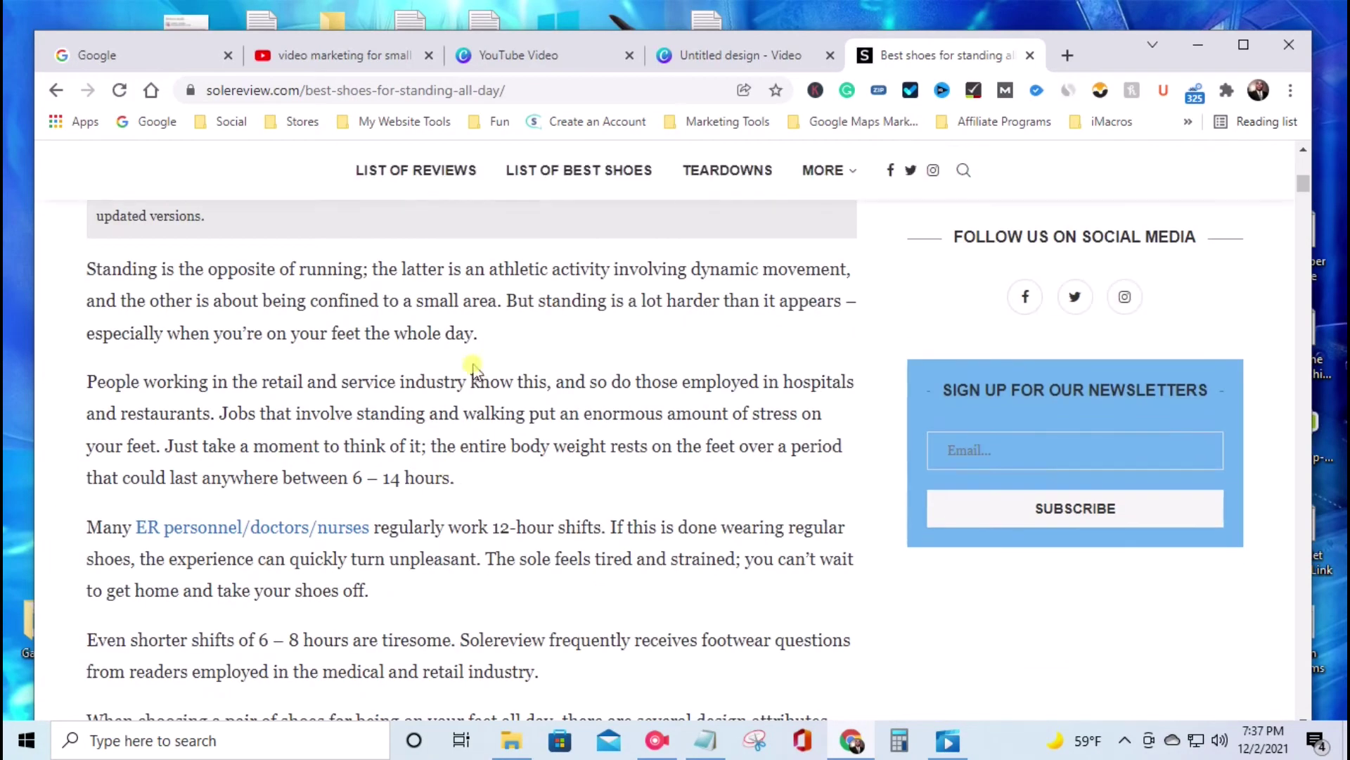
drag(478, 336, 92, 274)
key(ctrl+c)
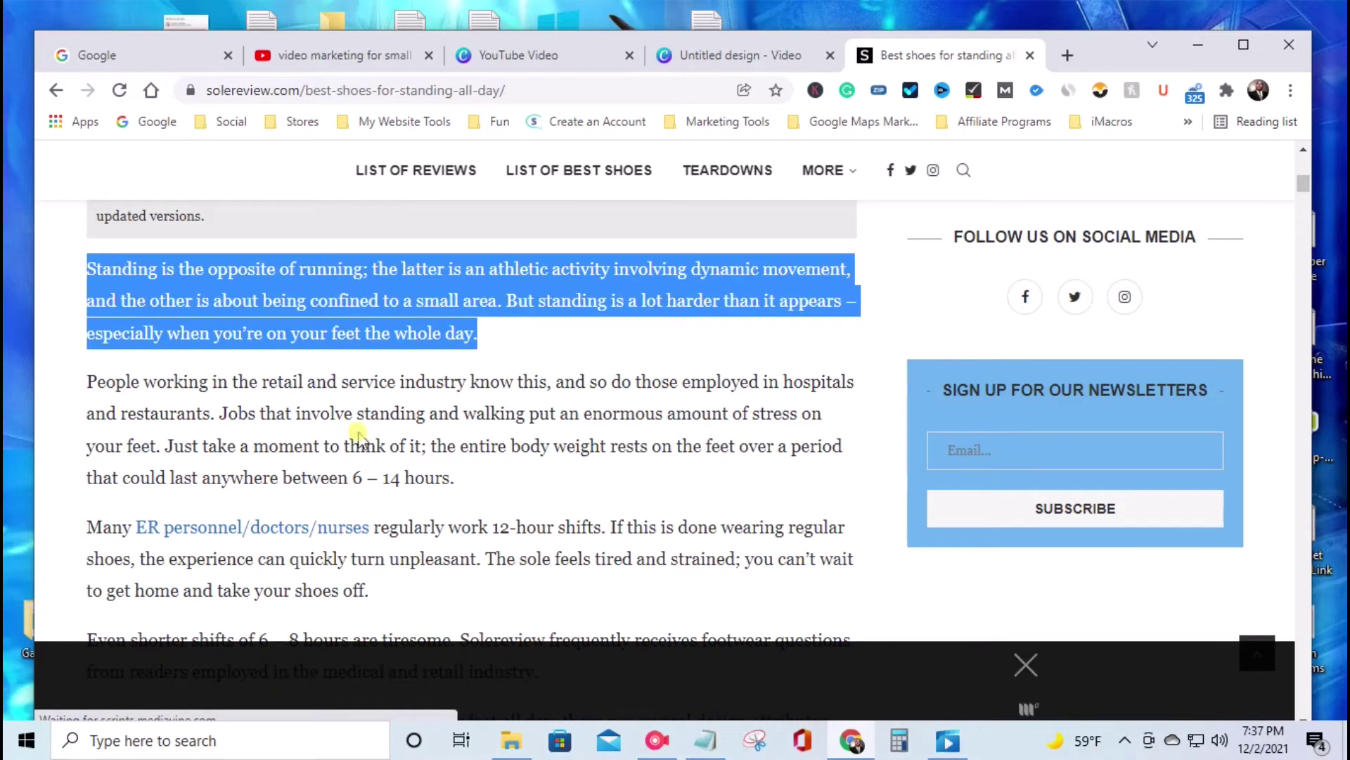
click(706, 740)
drag(1132, 619, 832, 458)
key(BackSpace)
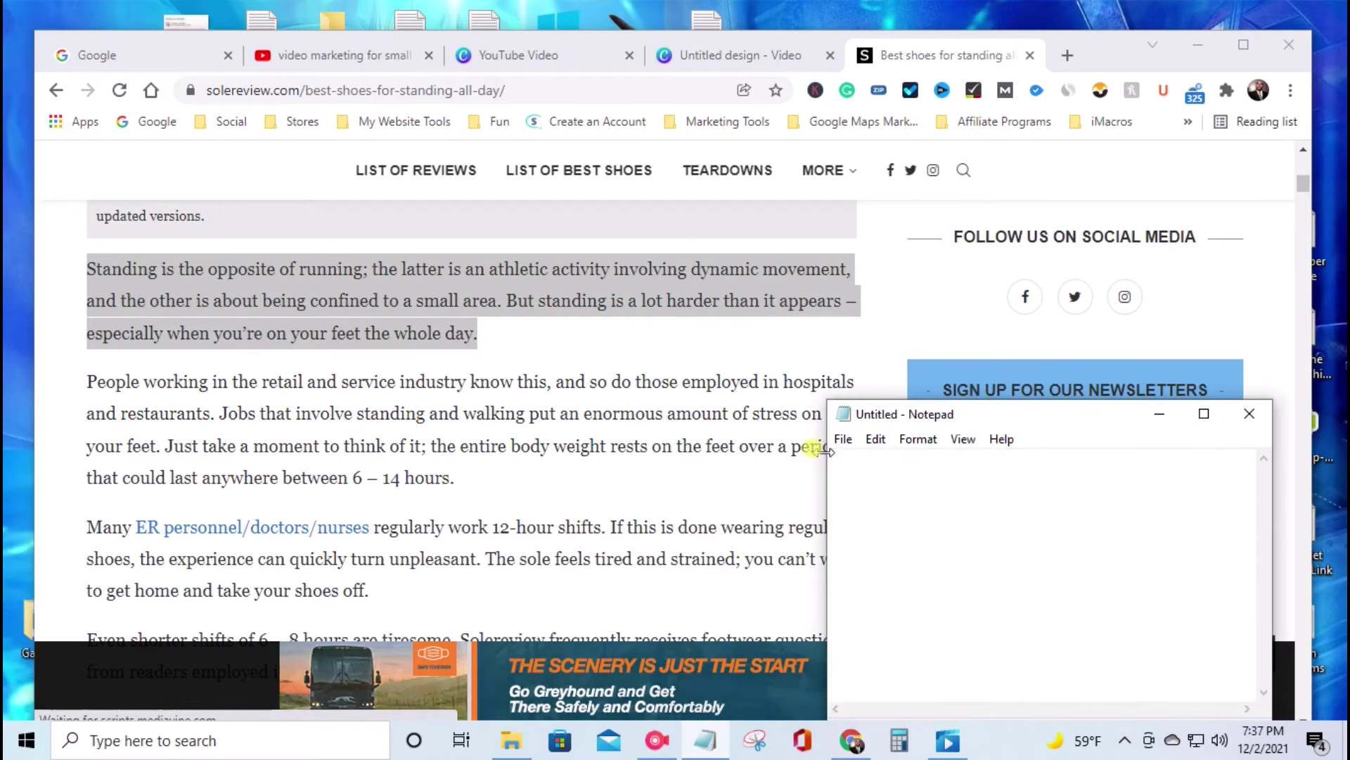
key(ctrl+v)
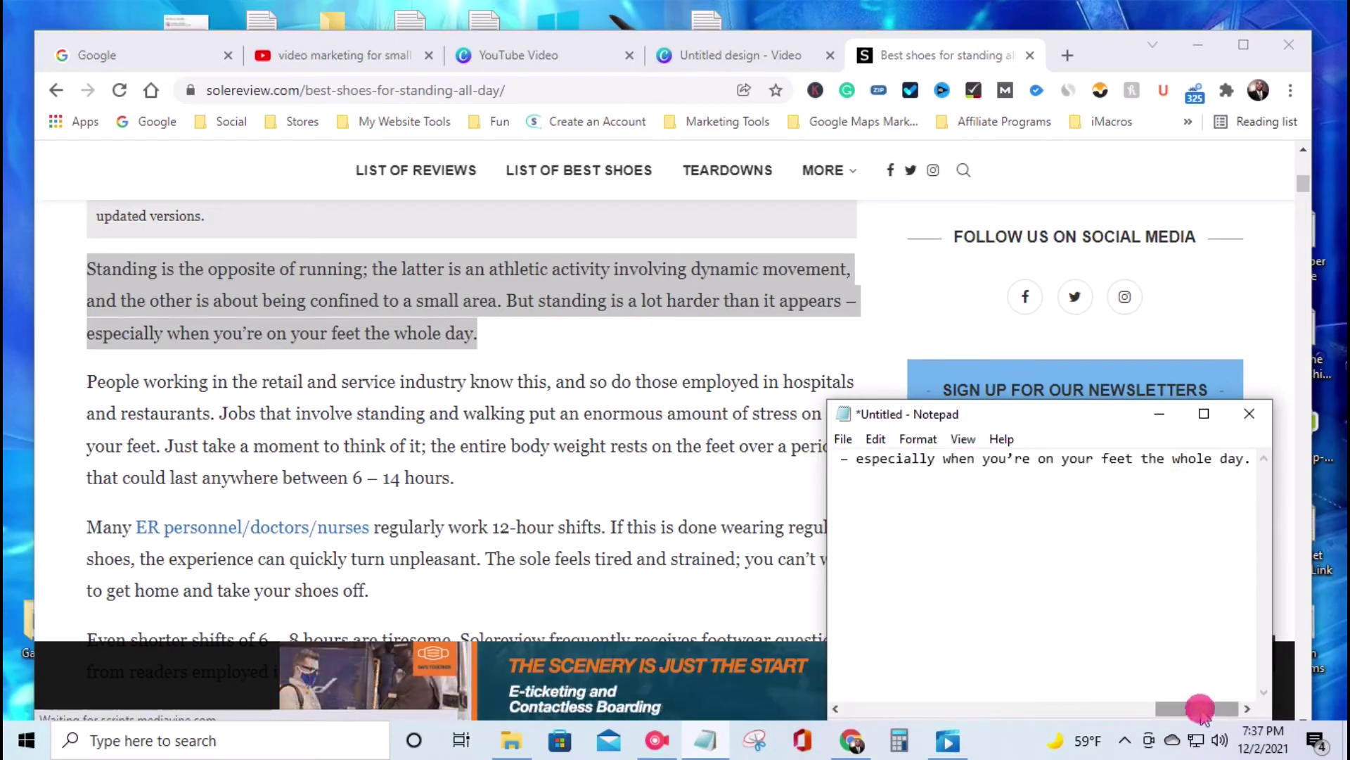
drag(1204, 709, 855, 707)
drag(1069, 425, 972, 340)
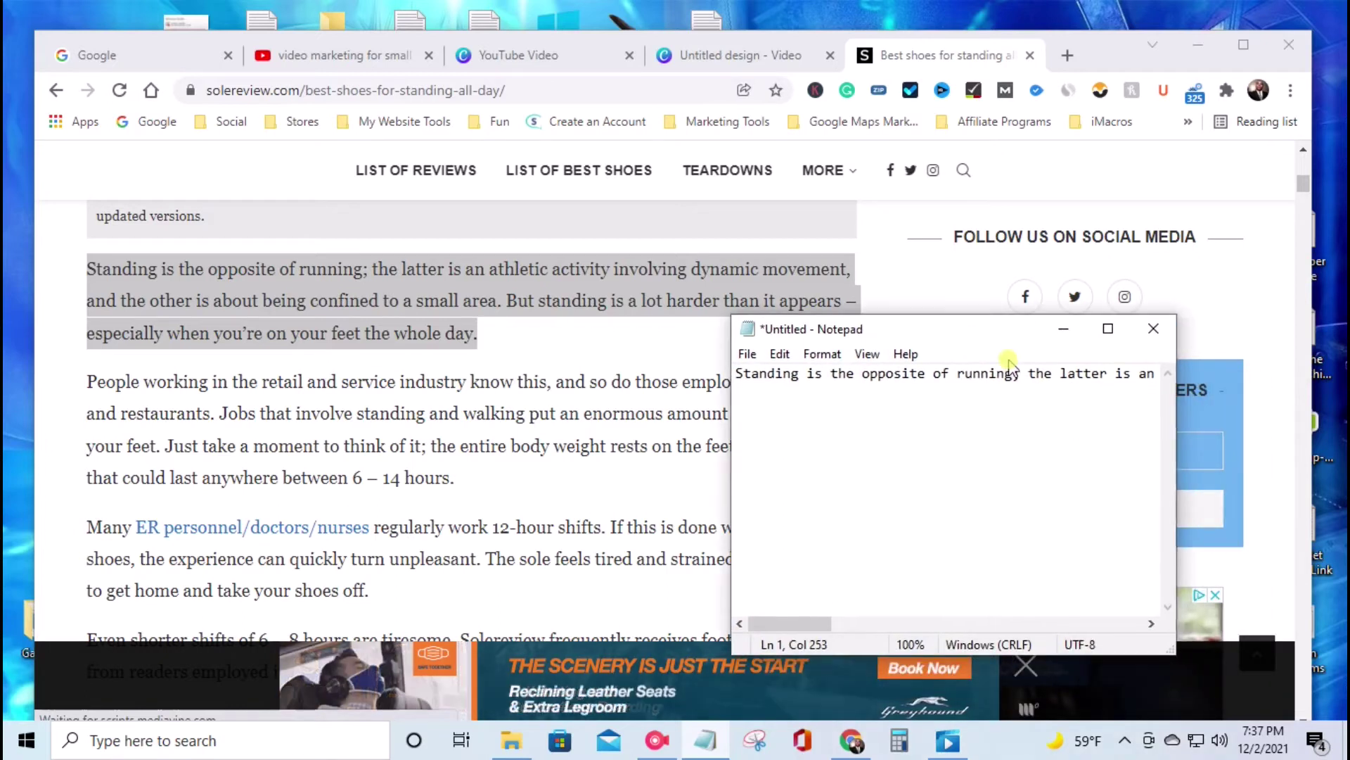
Break the pasted paragraph into short lines, splitting after "running;", "involving", "being", "a lot" and "you're".
click(1029, 373)
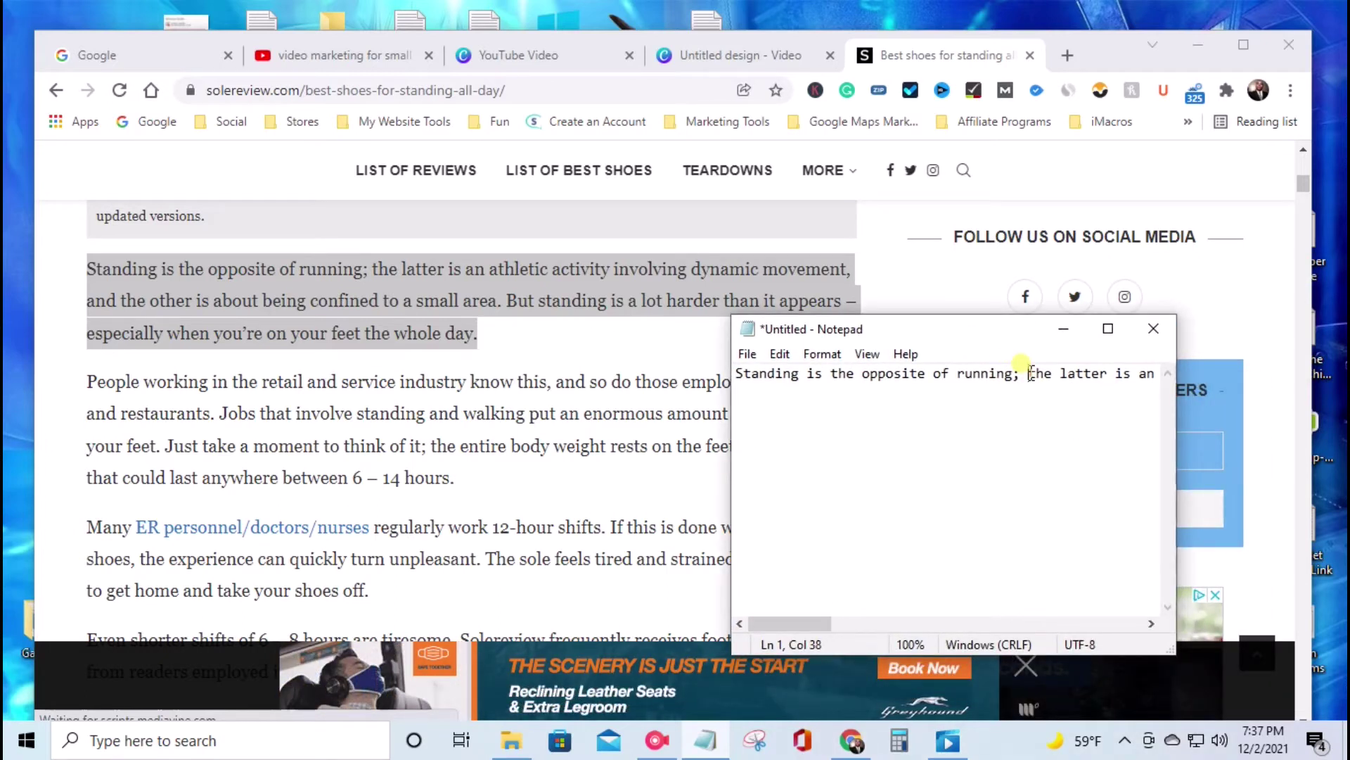
key(Return)
click(1092, 391)
key(Return)
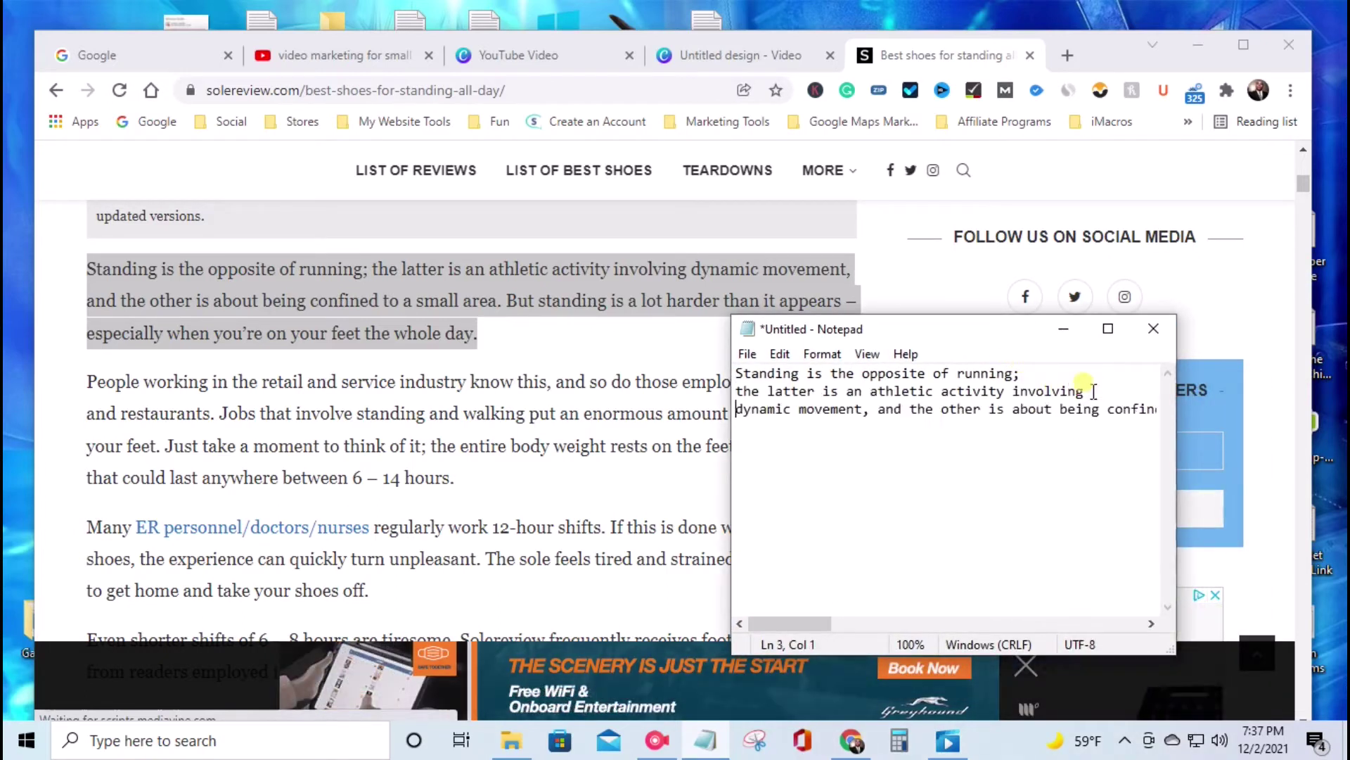
key(Return)
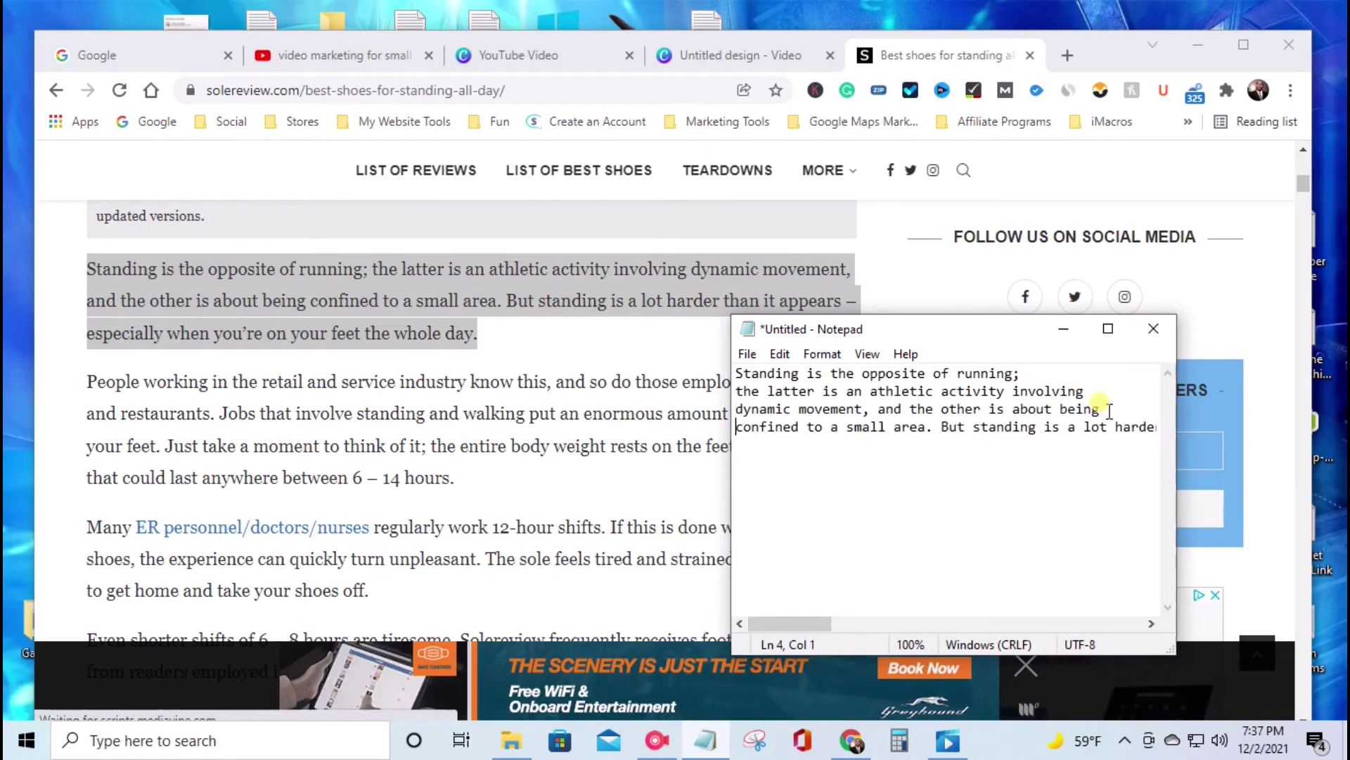
click(1119, 429)
key(Return)
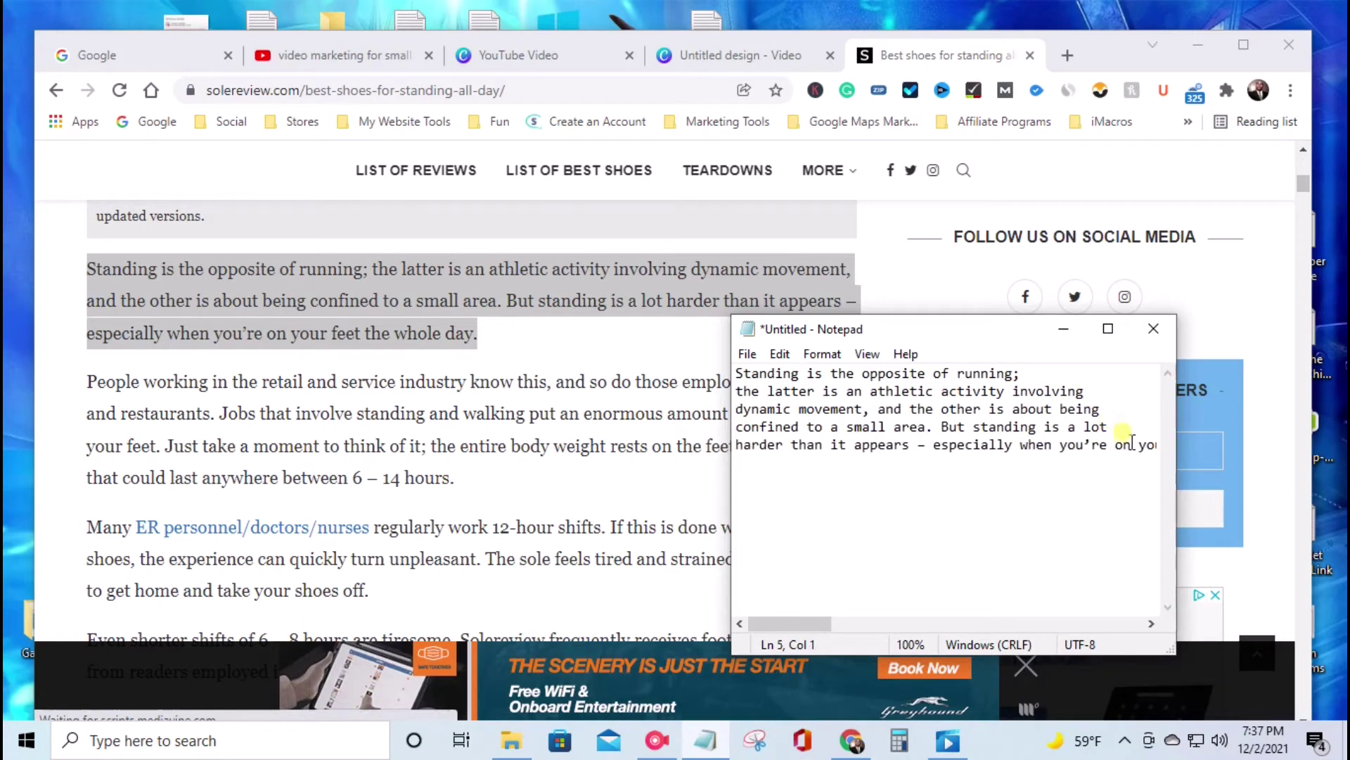
key(Return)
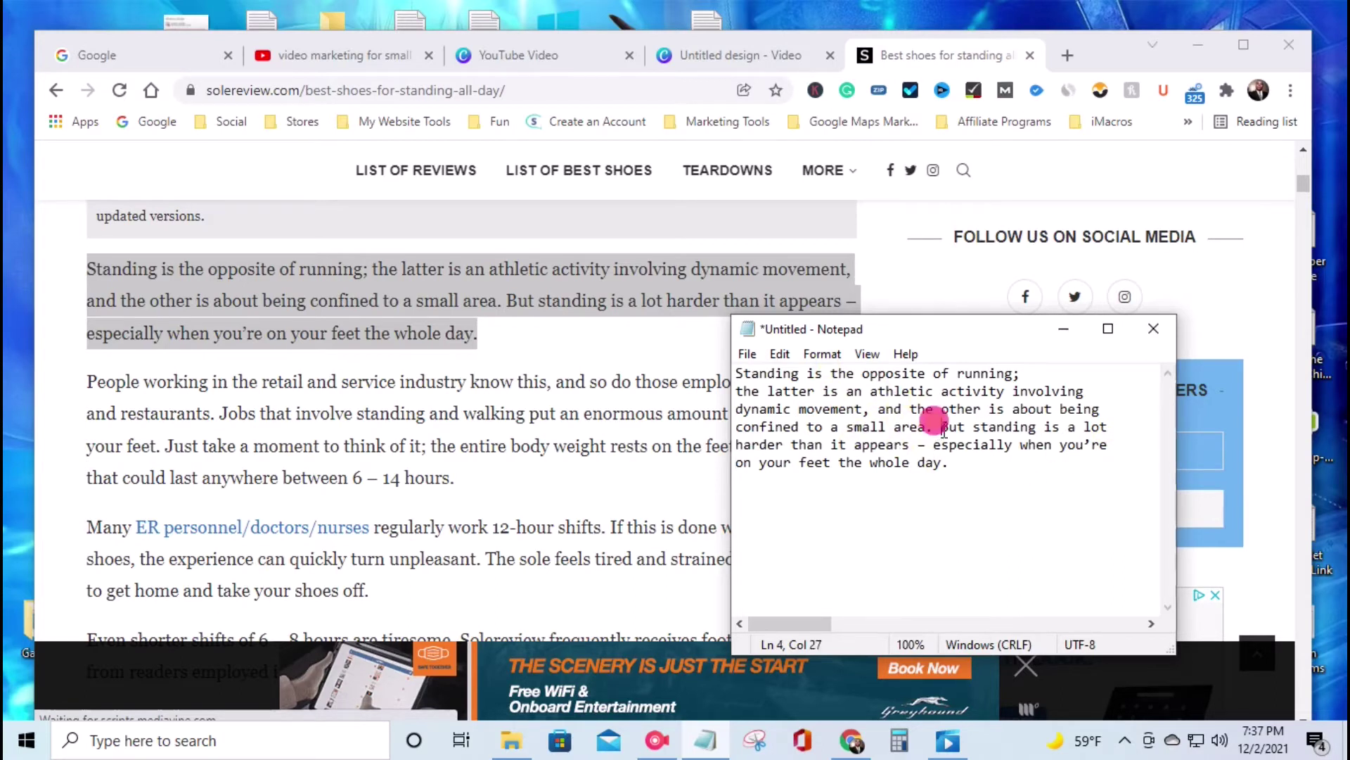
Separate "But standing is a lot" from the first sentence with a blank line and rejoin it with "harder than it appears".
key(Return)
key(Return)
click(736, 481)
key(BackSpace)
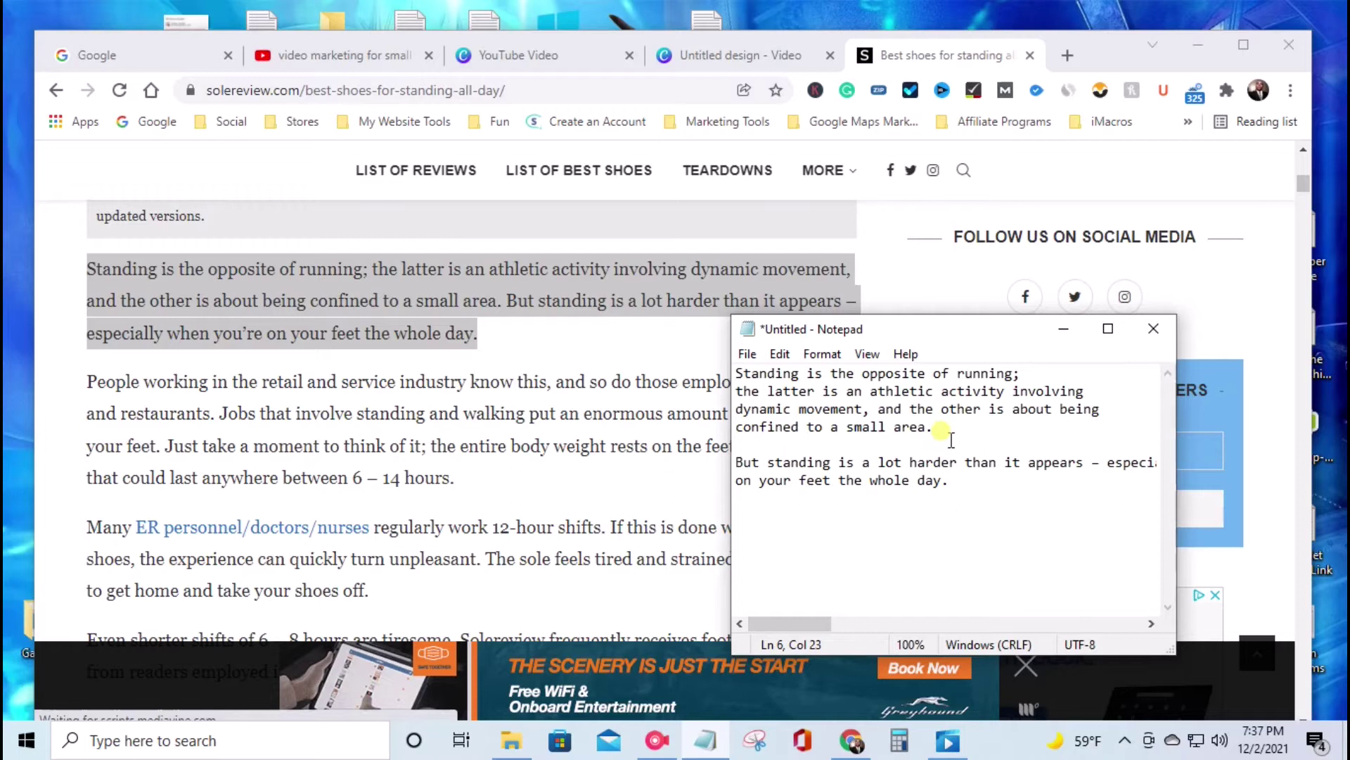
Return to the blank Canva design and highlight the first text block of the Notepad script over it.
click(703, 56)
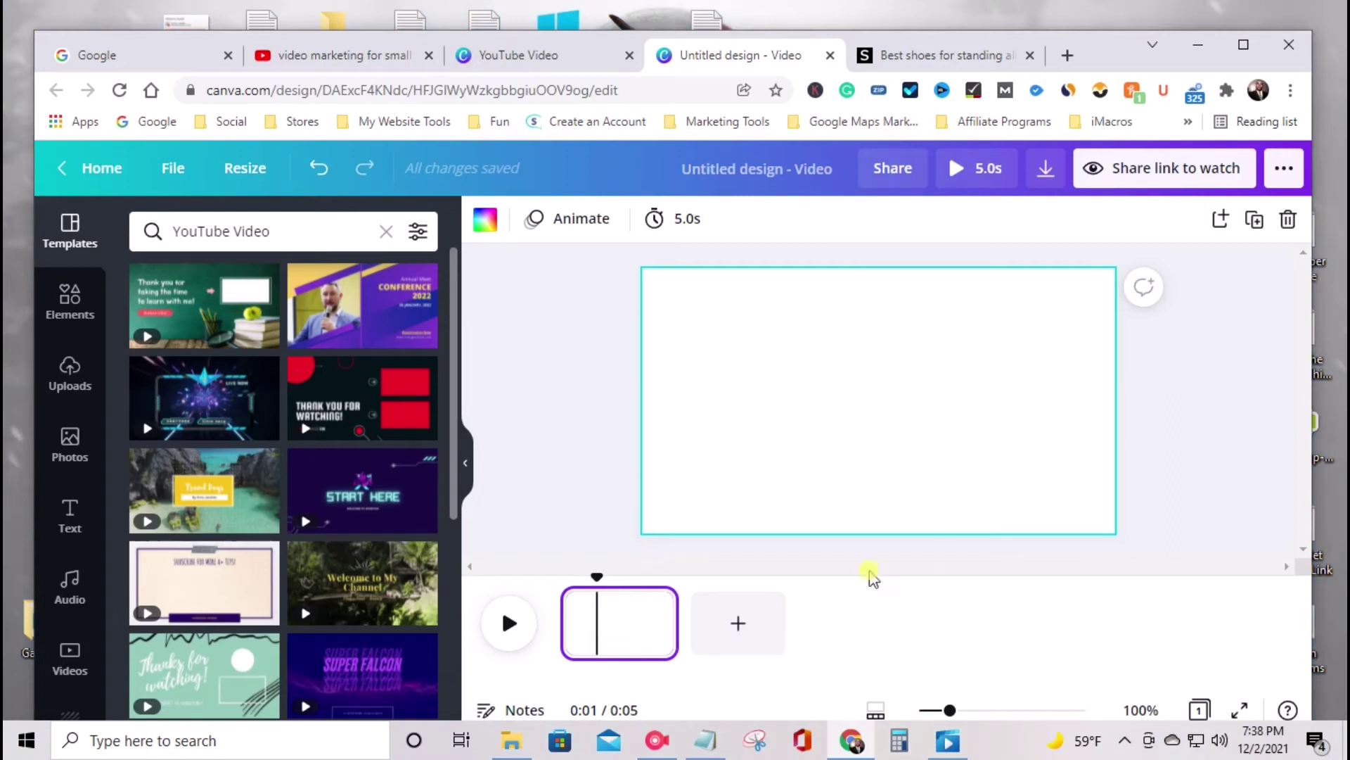
click(705, 740)
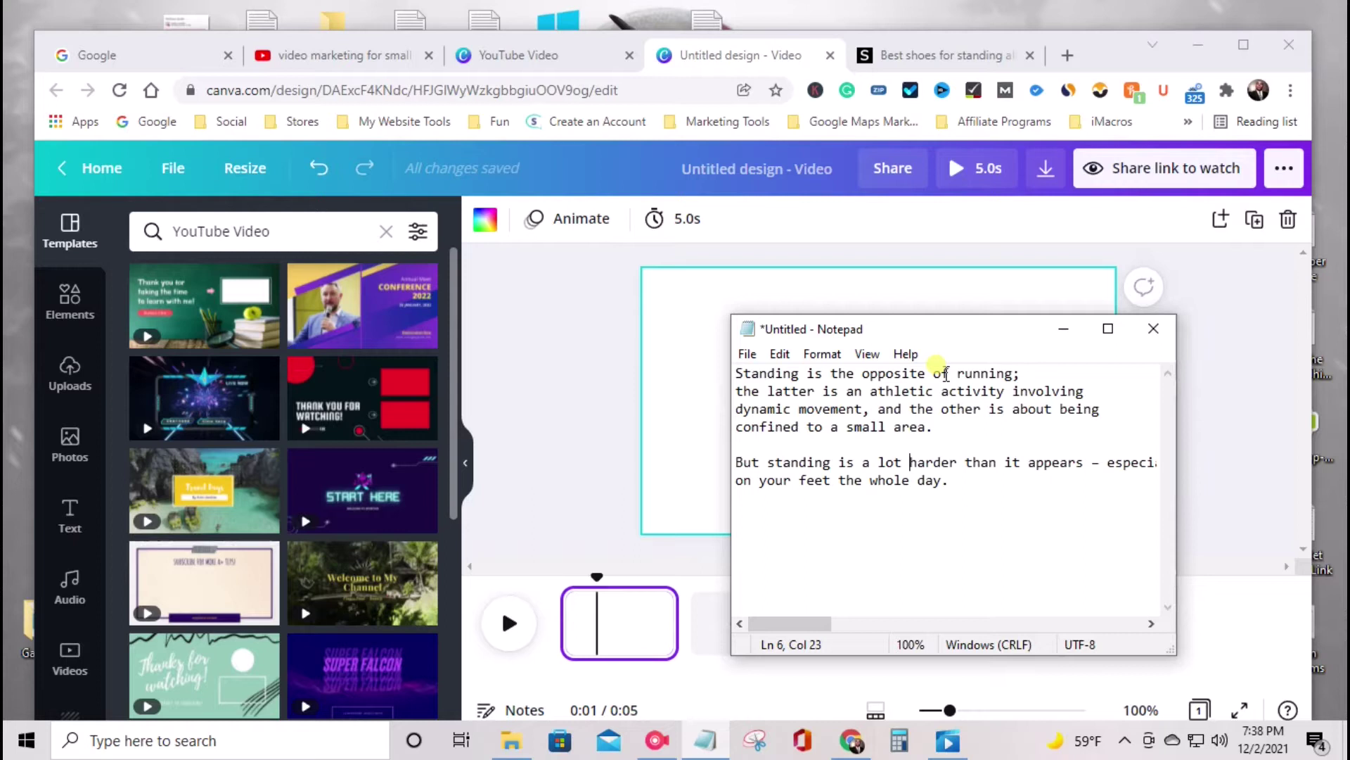
drag(935, 427, 751, 387)
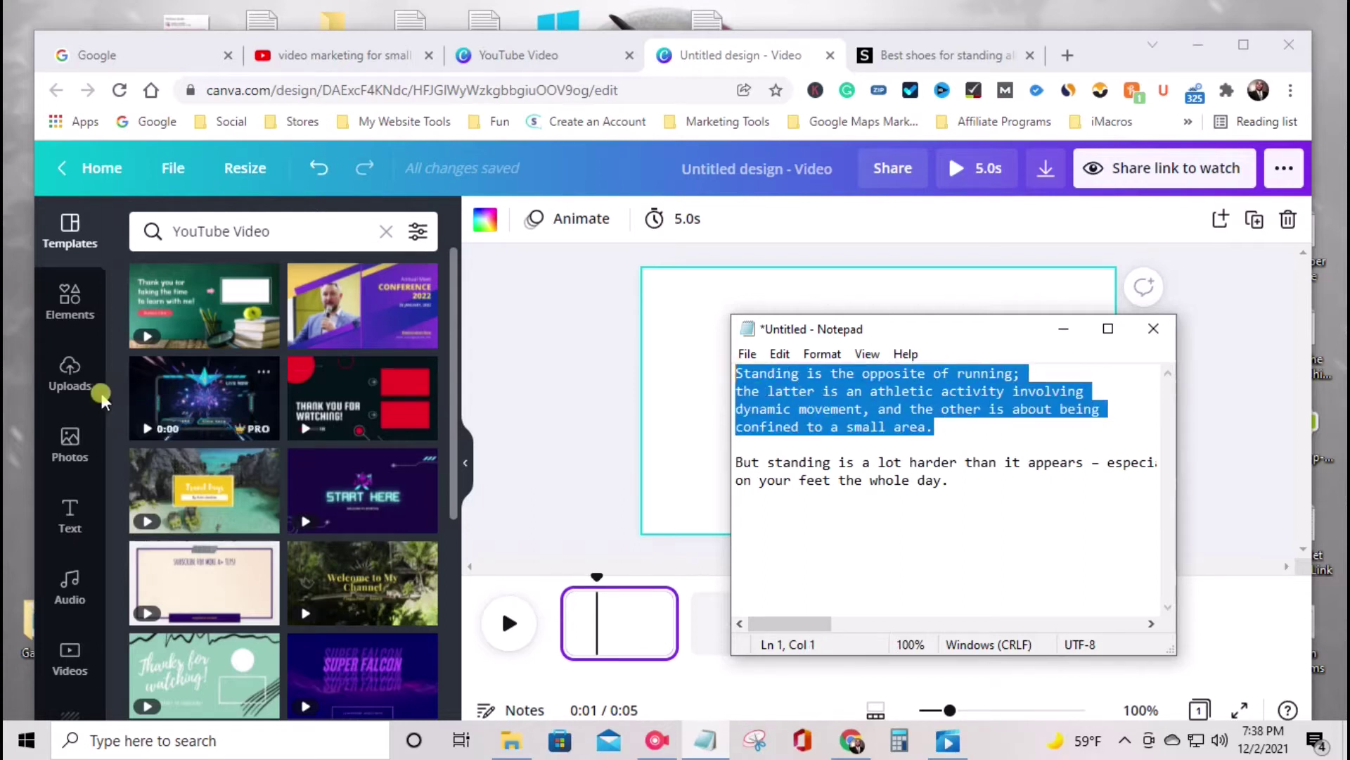
Search Canva's video library for "standing" and look through the clips for one that suits the first text block.
scroll(91, 566, down, 3)
click(69, 482)
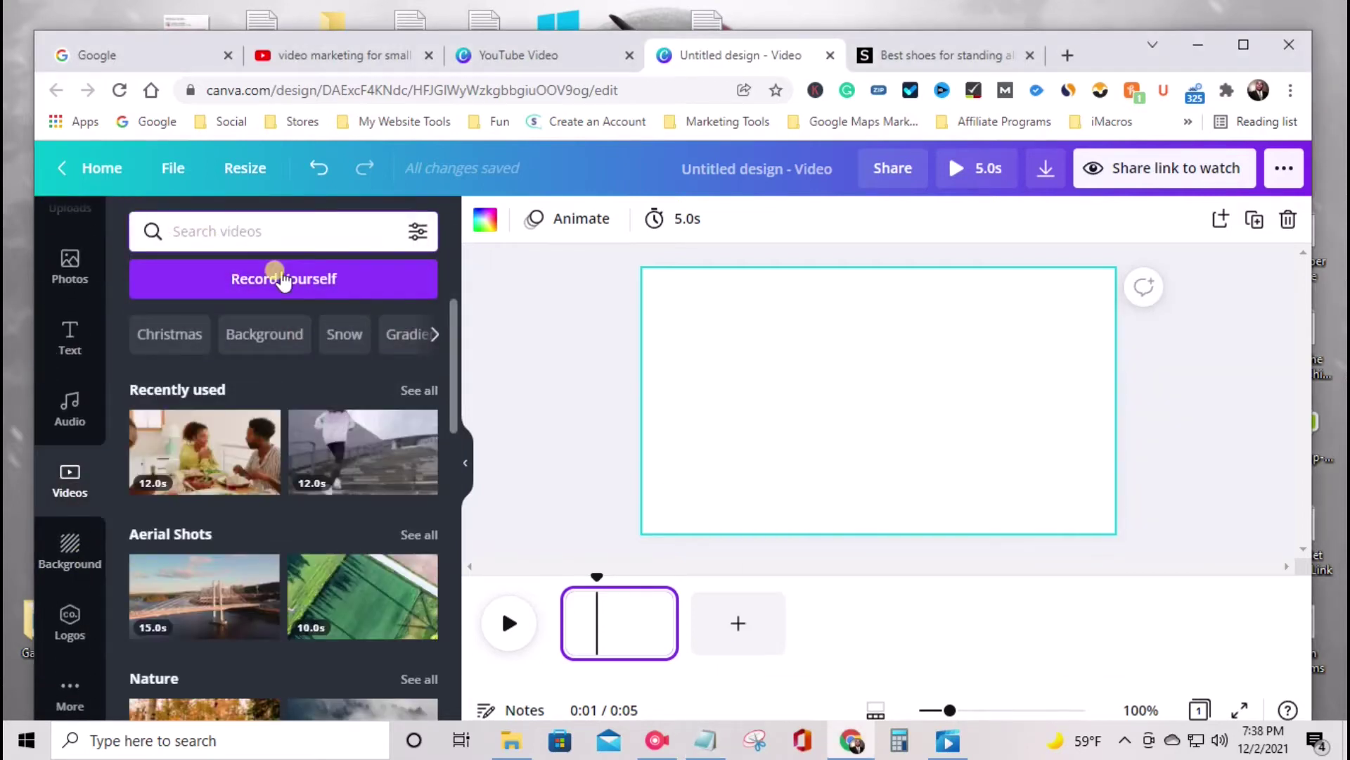
text(standing)
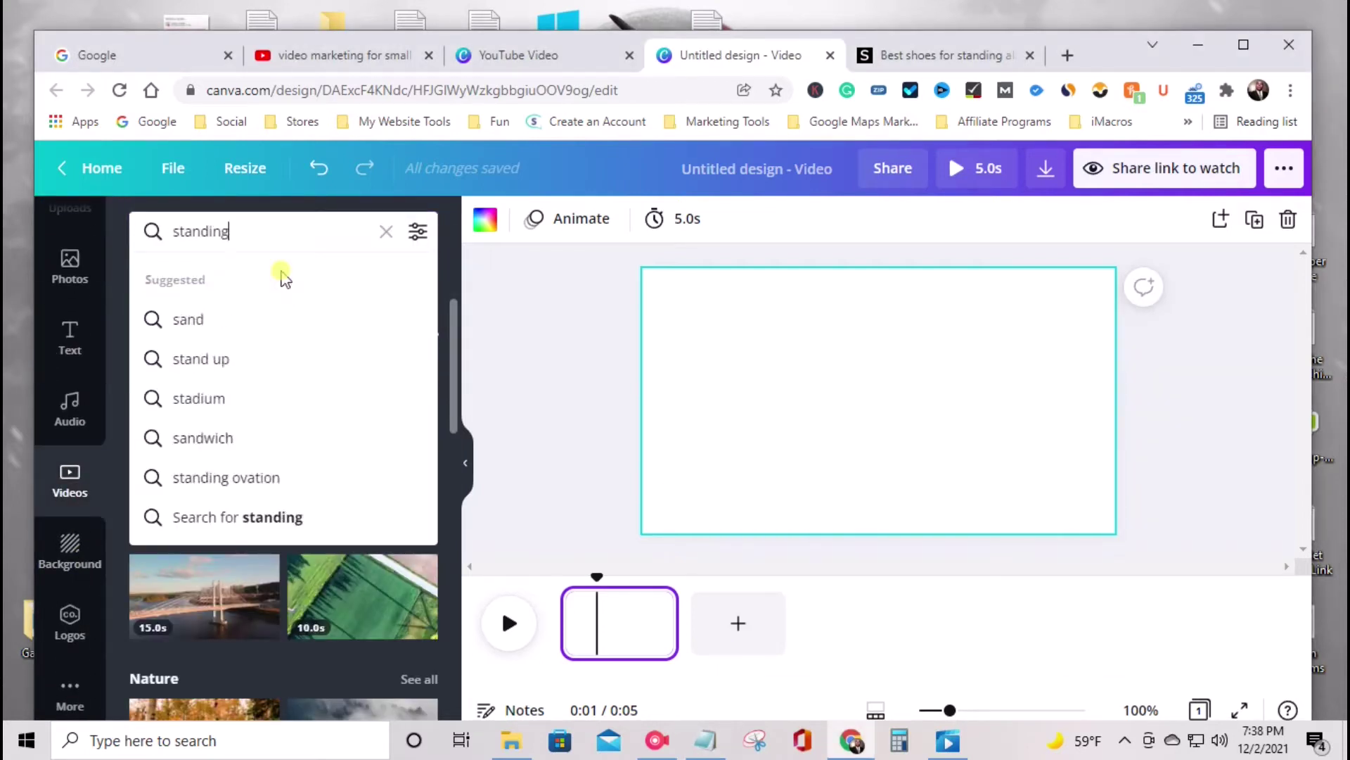
key(Return)
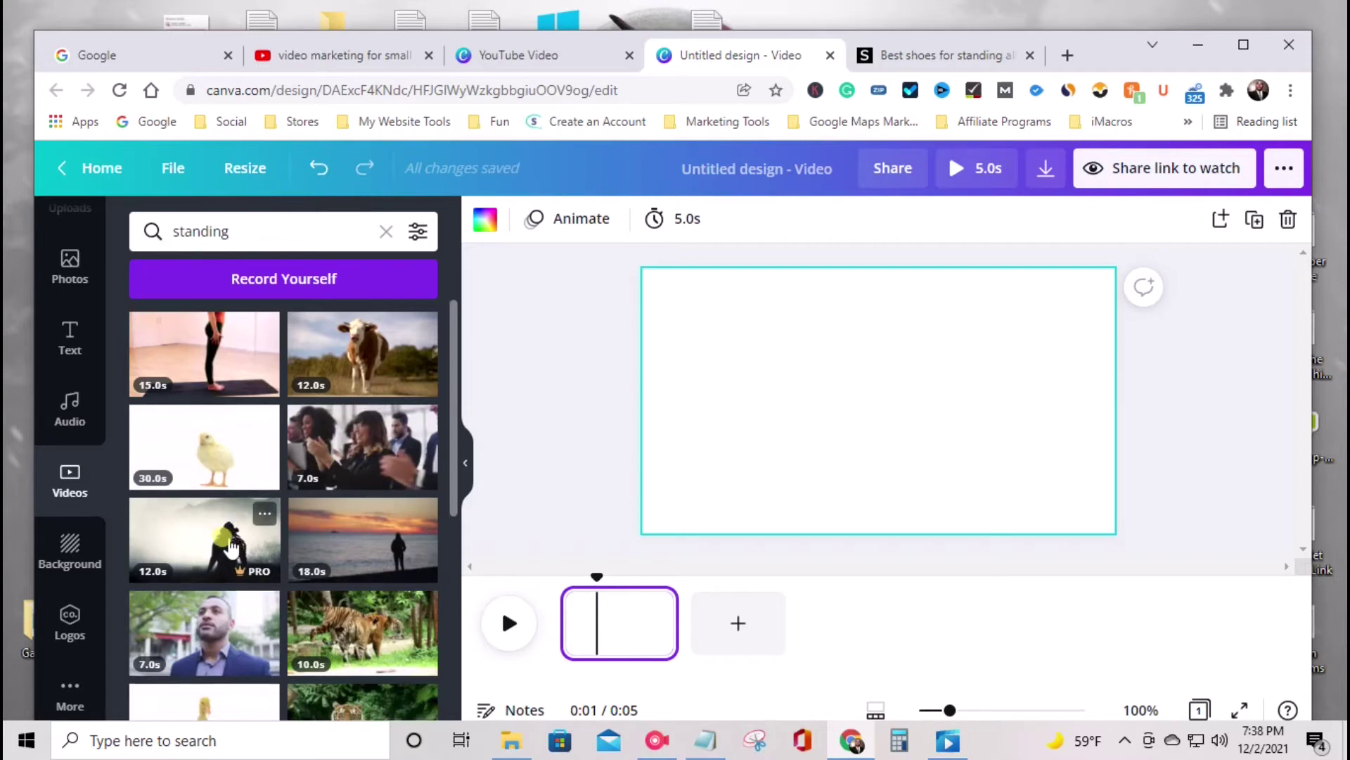
scroll(252, 543, down, 4)
scroll(252, 542, down, 4)
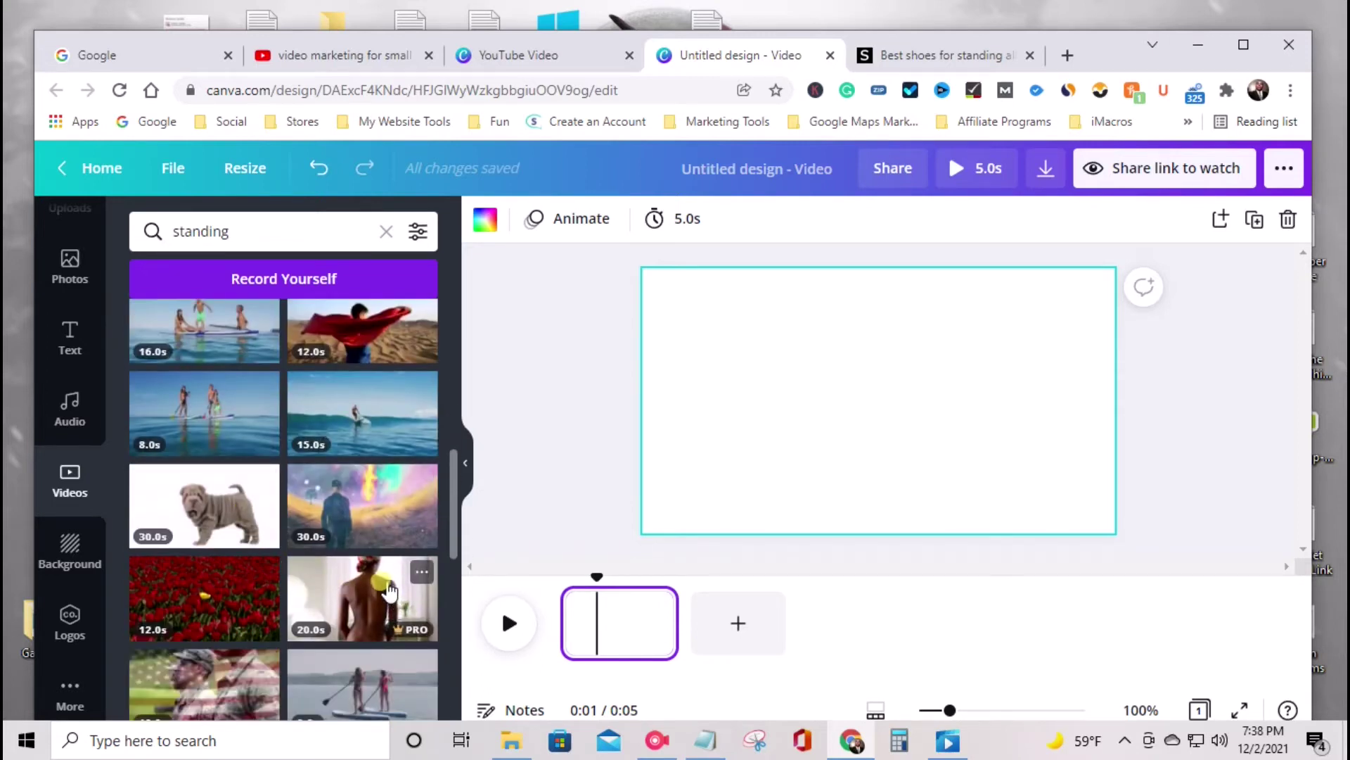
scroll(379, 589, down, 1)
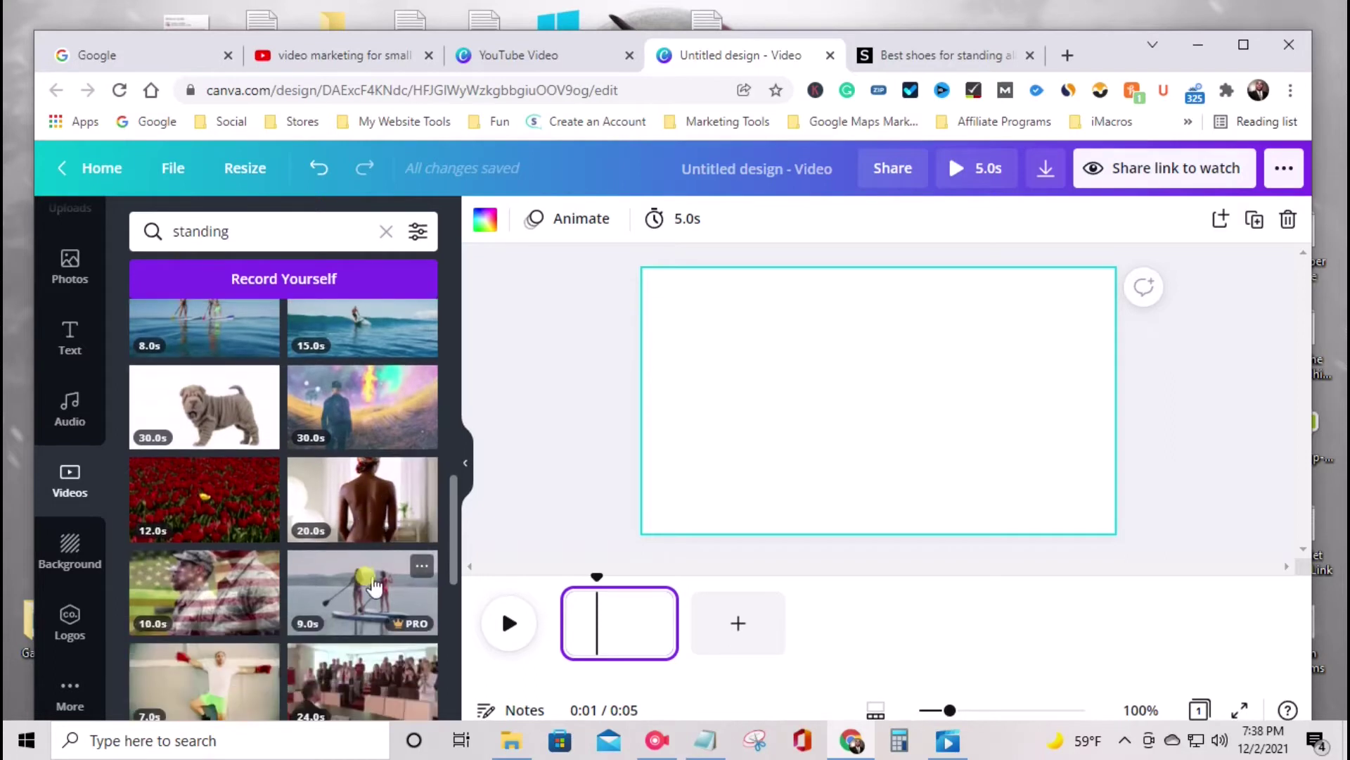
scroll(317, 555, down, 2)
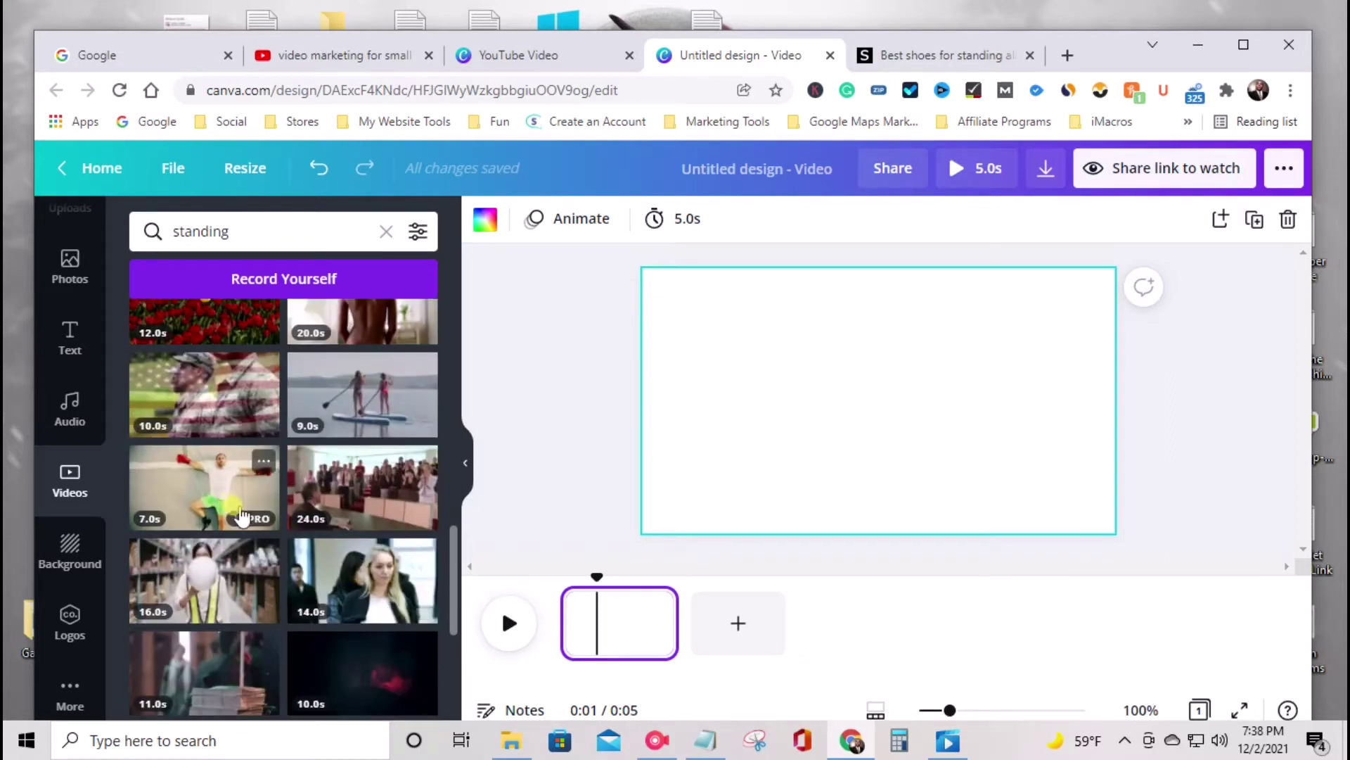
scroll(241, 517, down, 3)
Refine the video search to "standing all day" and look through the clips.
click(239, 228)
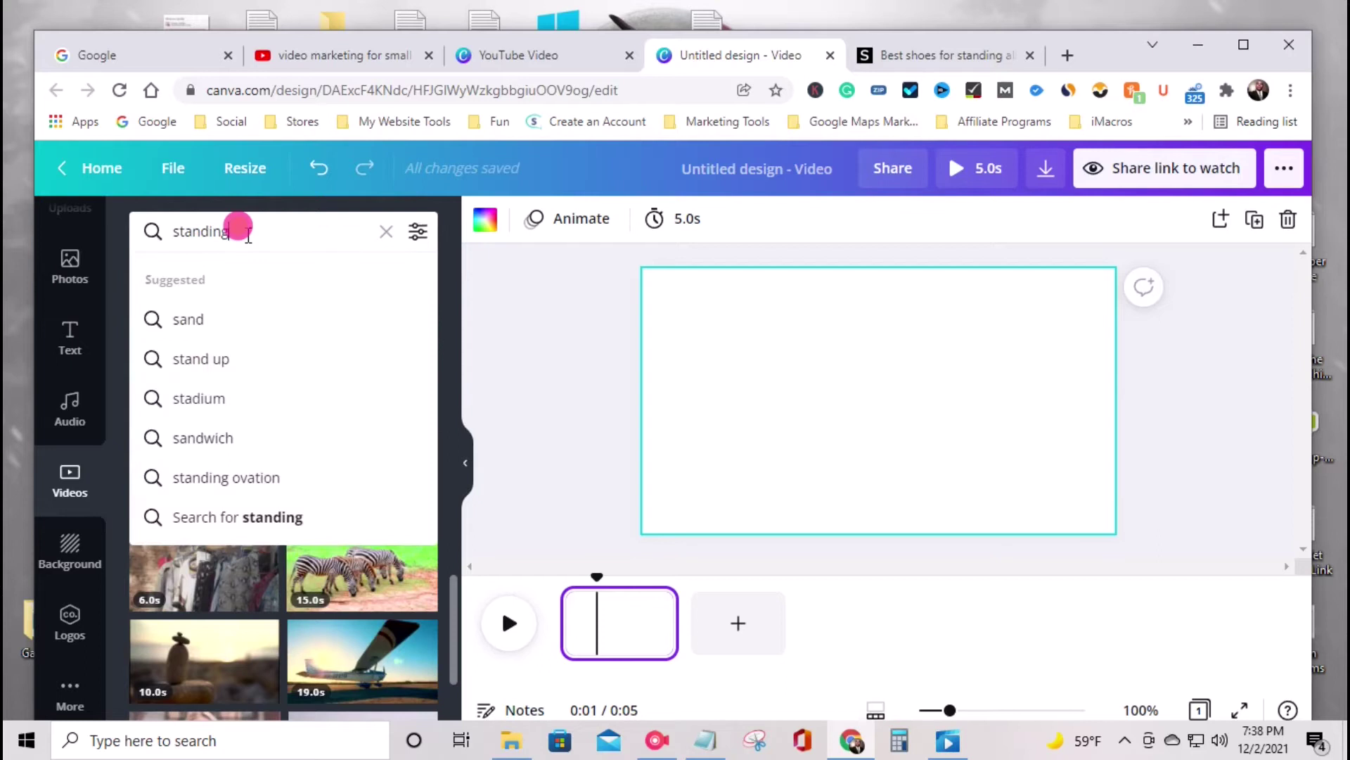
text(all day)
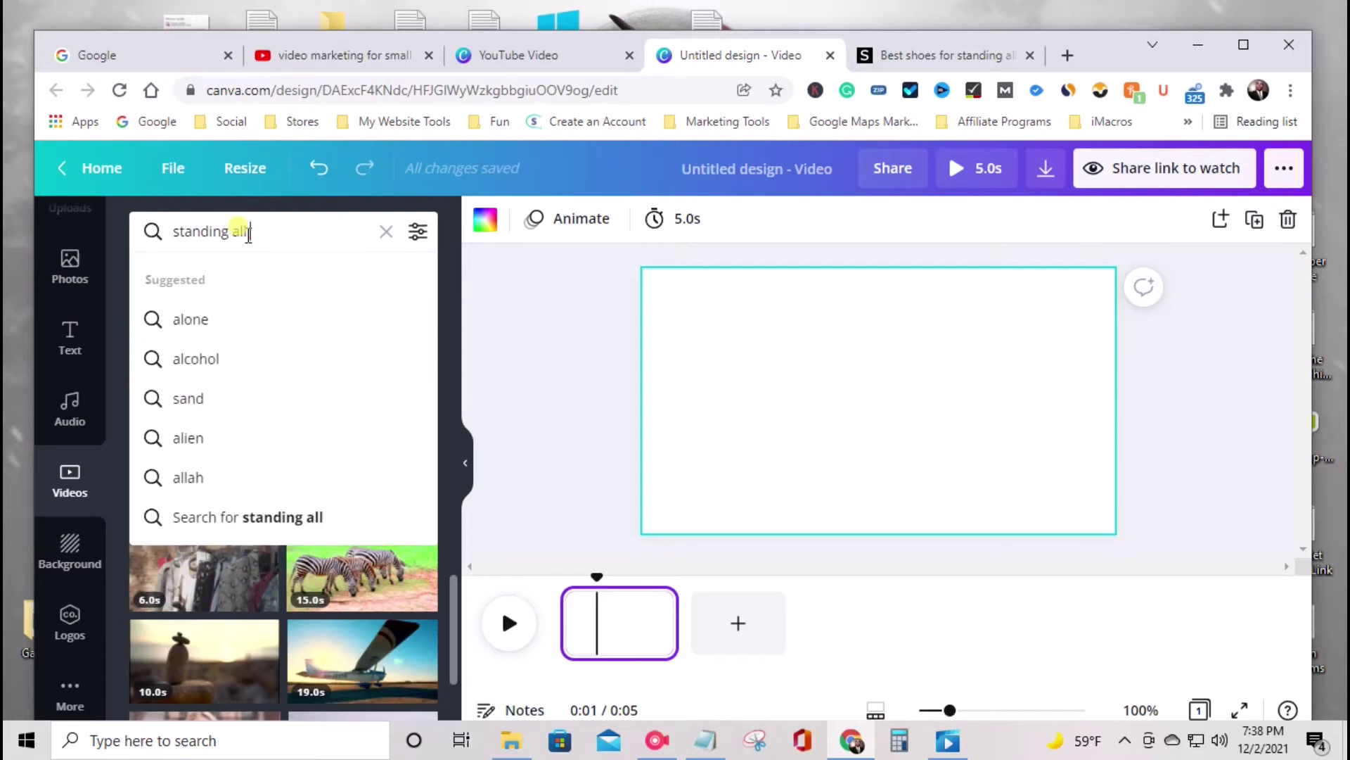
key(Return)
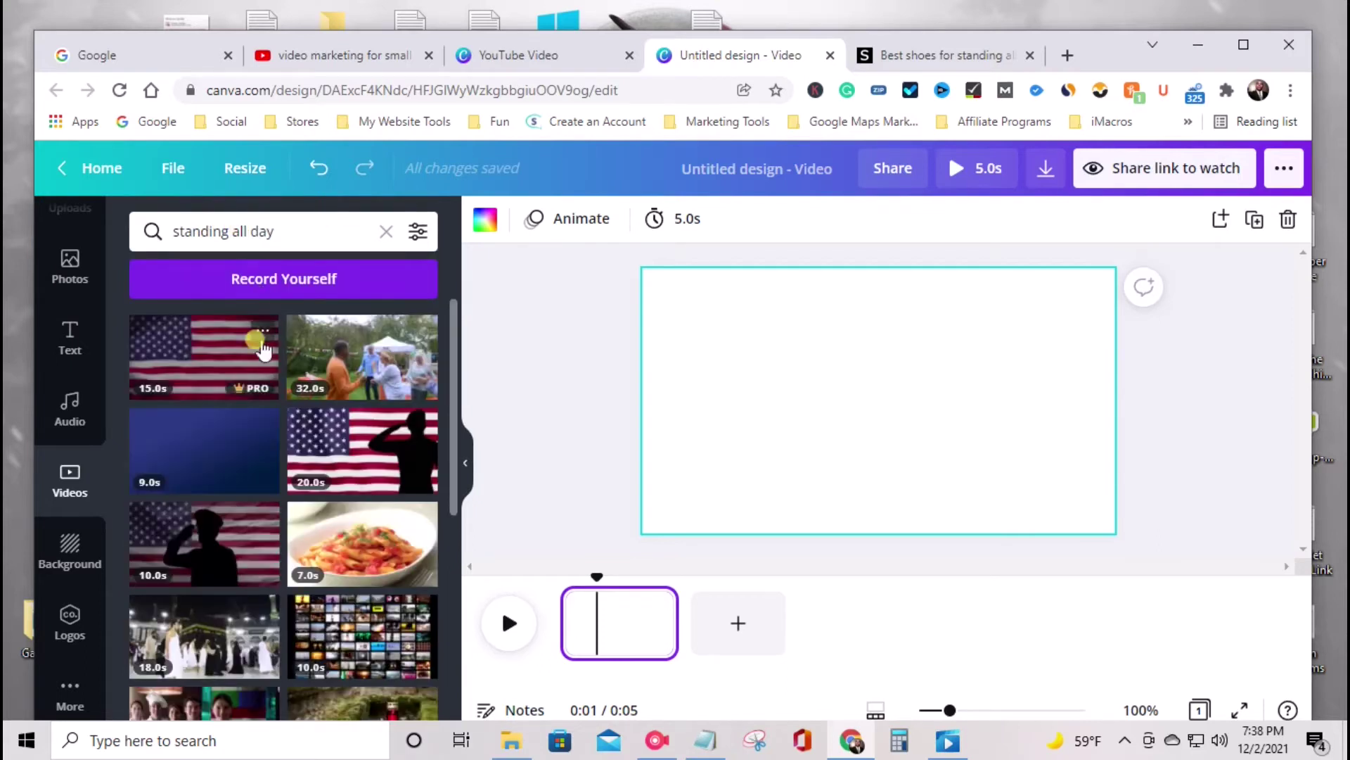
scroll(299, 430, down, 1)
scroll(299, 429, down, 5)
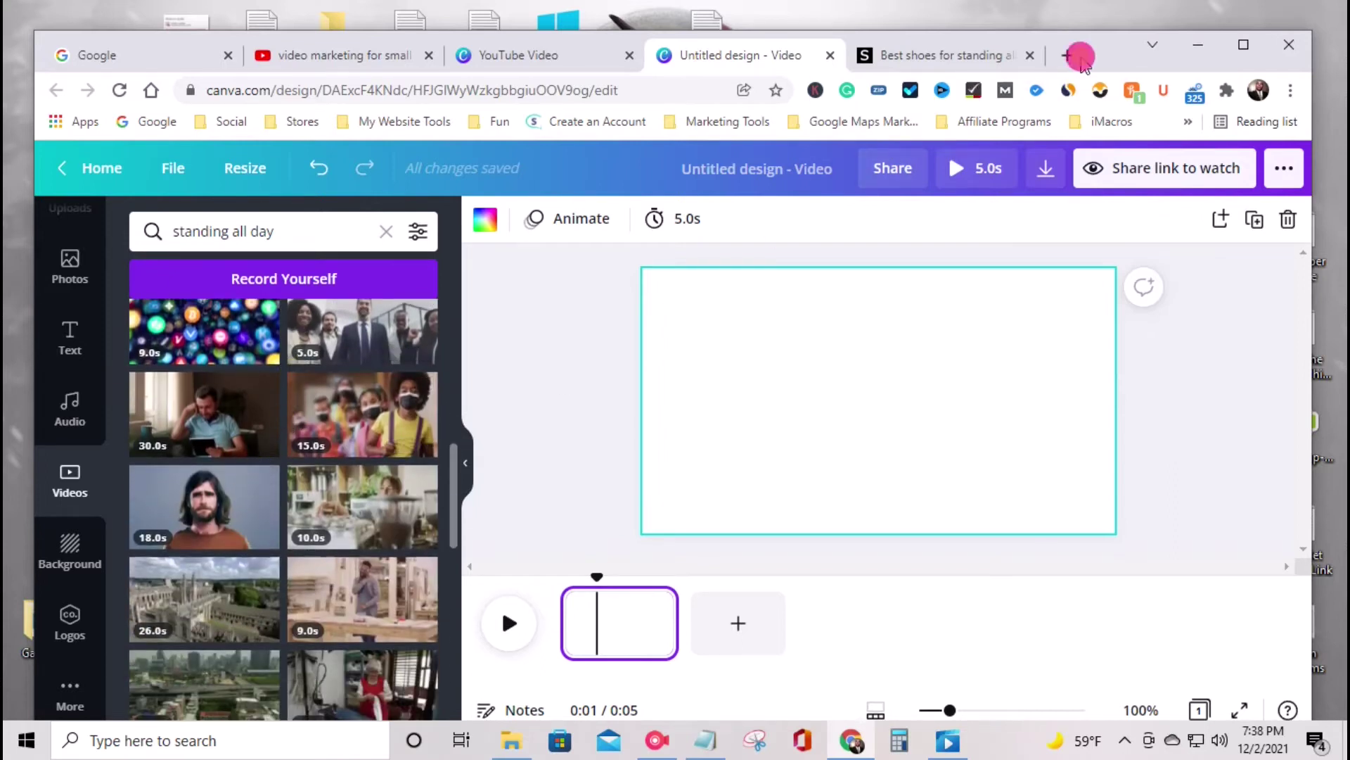
Open the Pexels free stock site, pexels.com, in a new browser tab.
click(1080, 58)
text(pe)
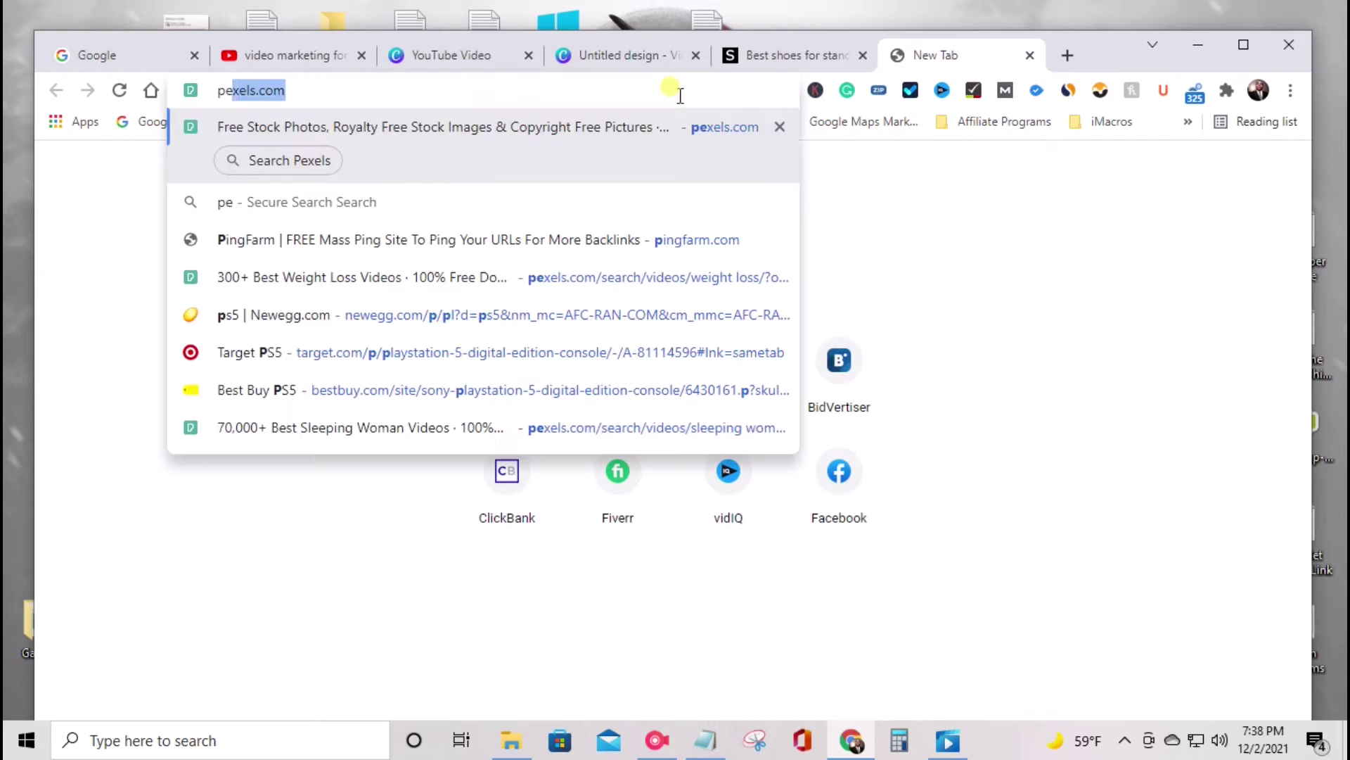
text(xel)
key(Return)
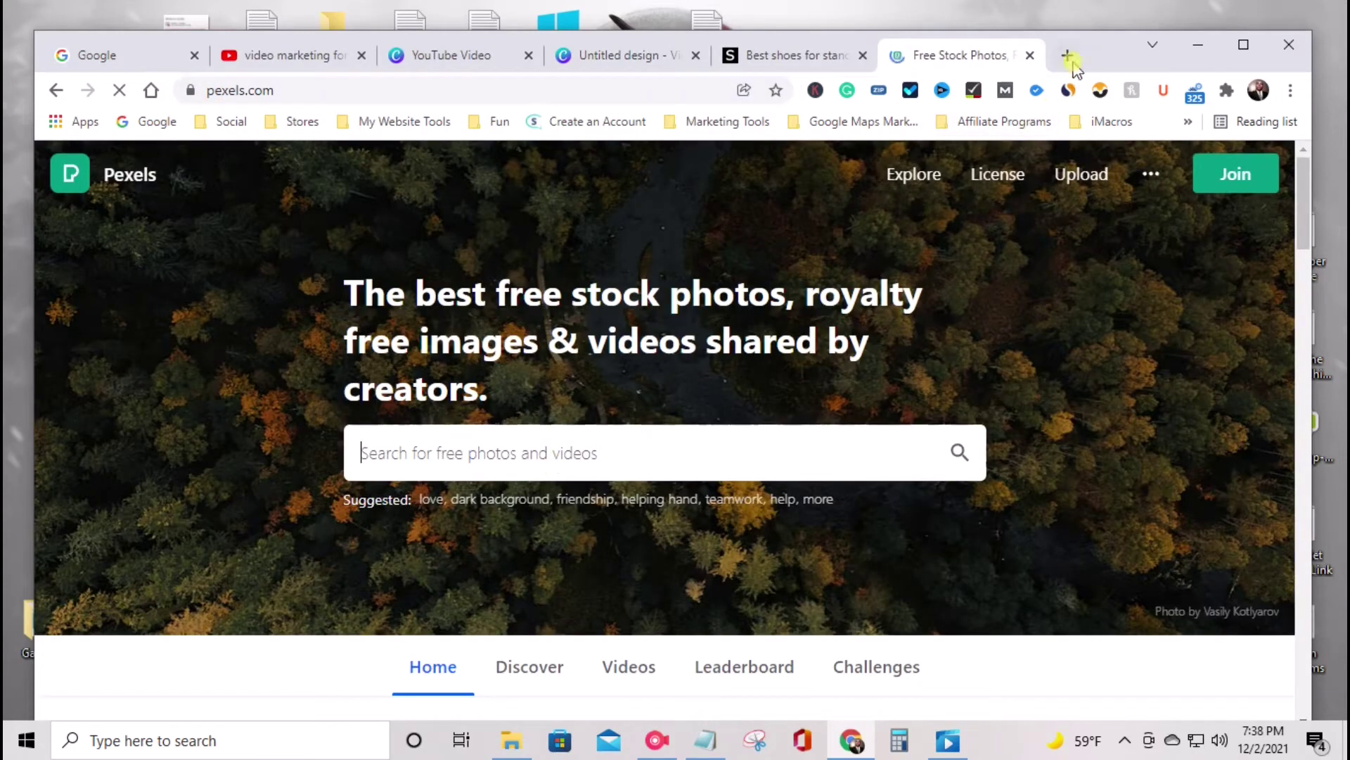
Open the Pixabay free stock site, pixabay.com, in another new browser tab.
click(1067, 55)
click(674, 87)
text(un)
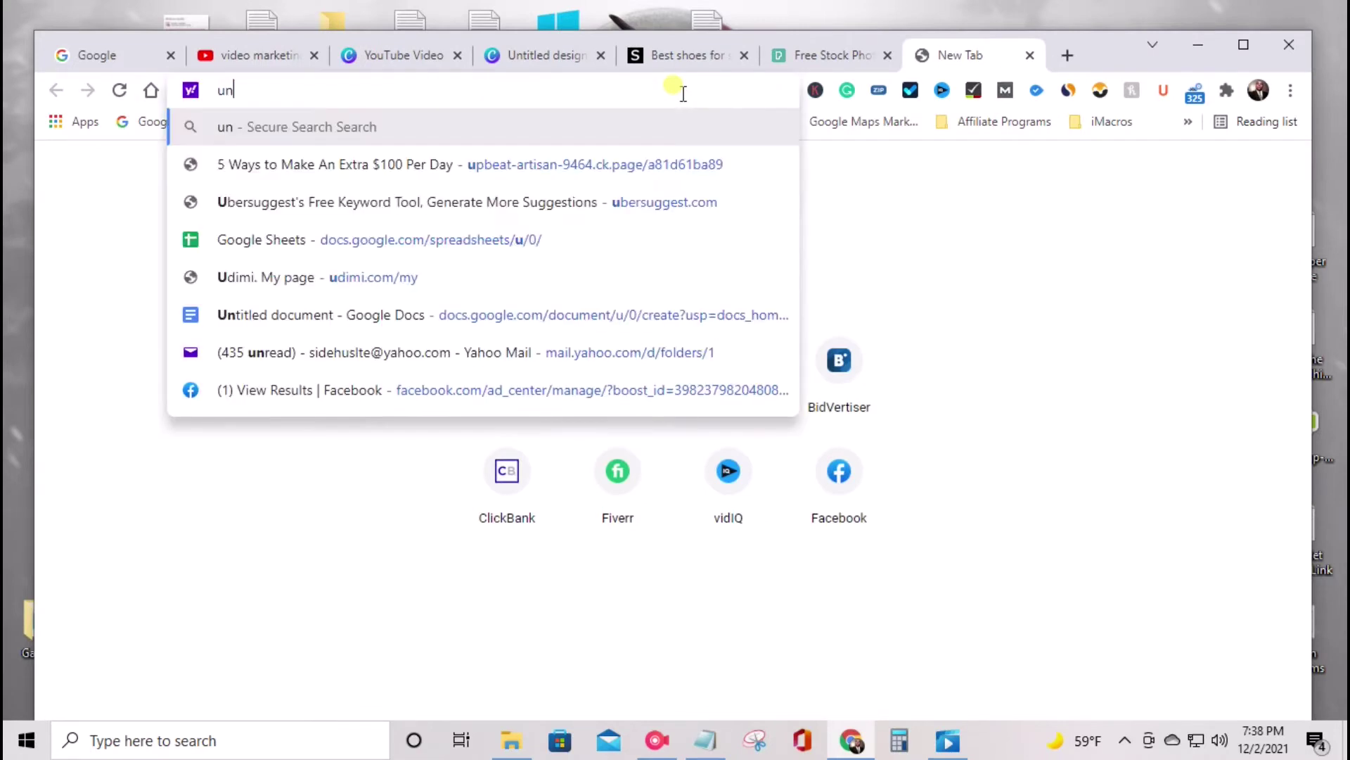
key(BackSpace)
key(BackSpace)
text(pixabay.com)
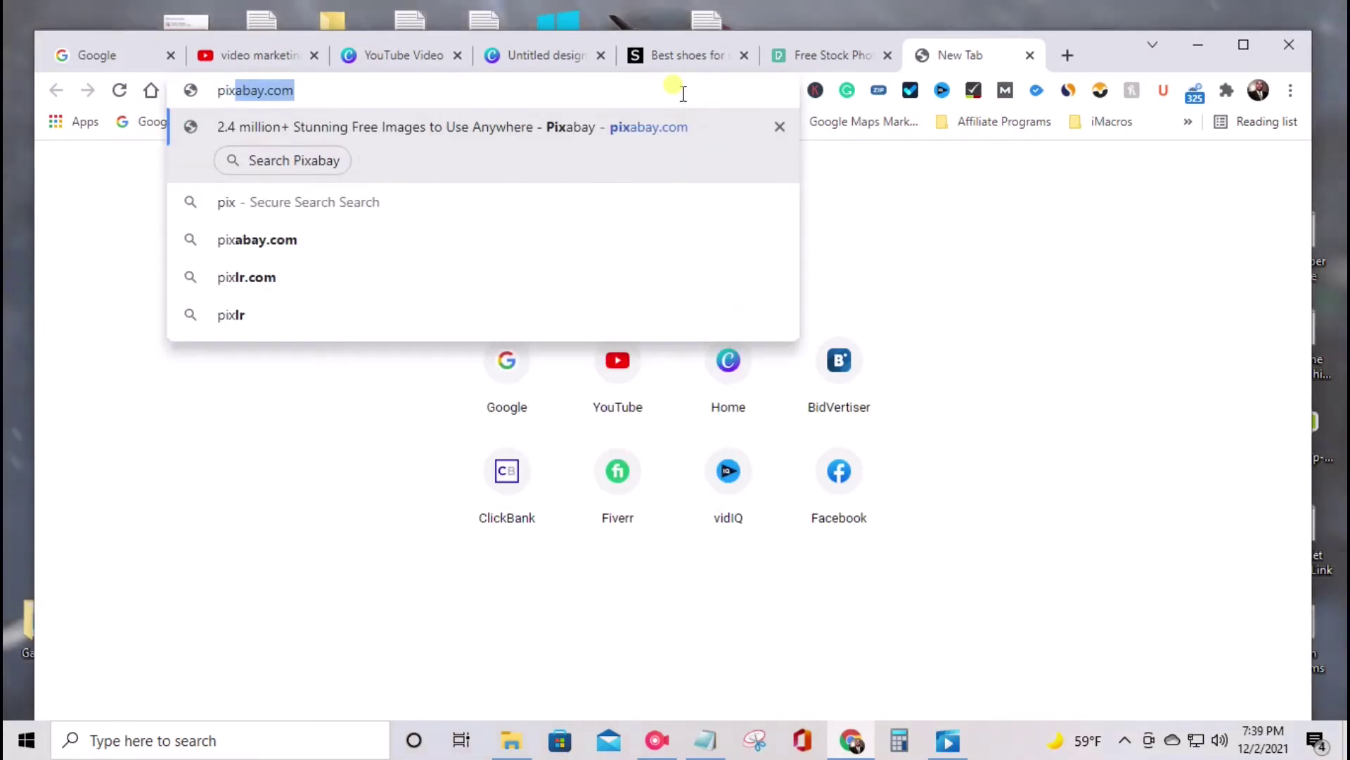
key(Return)
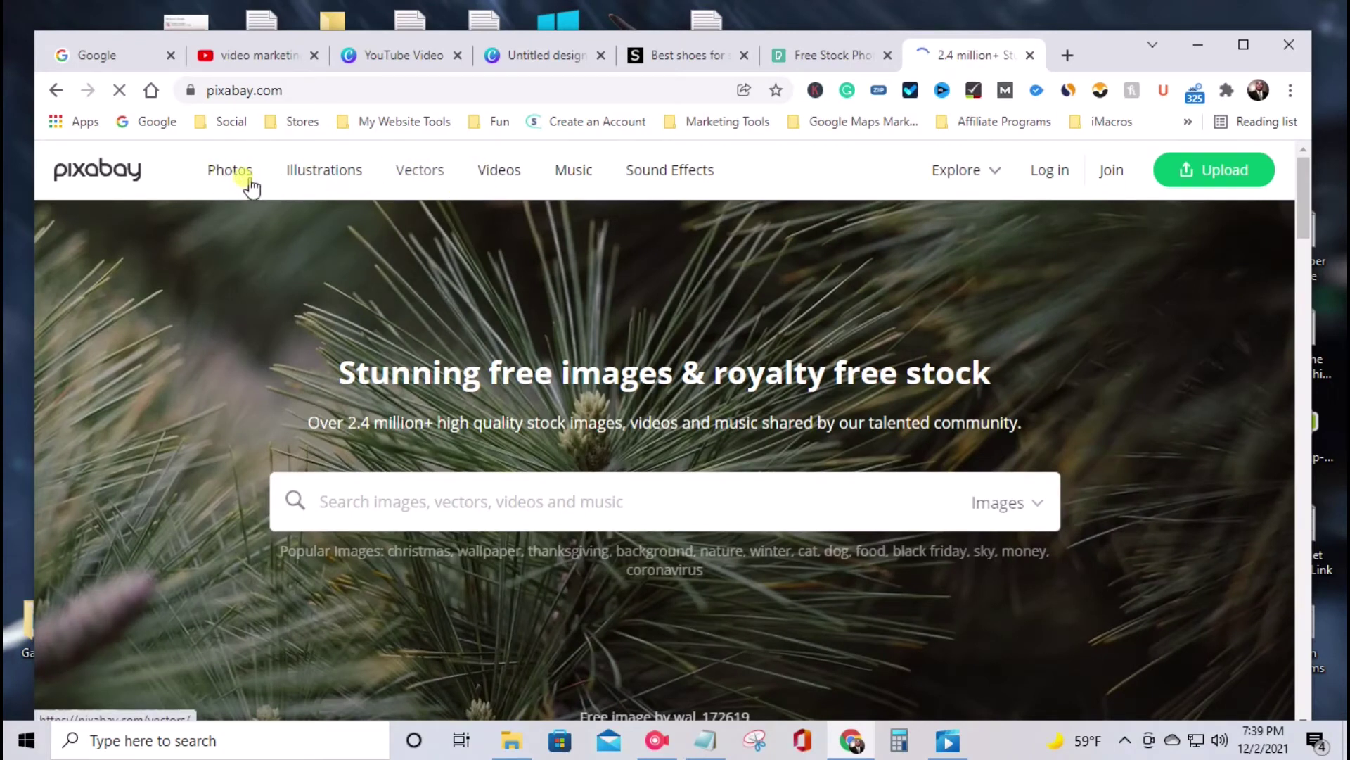
Open unsplash.com in another new browser tab and go back to the Pexels page.
click(828, 68)
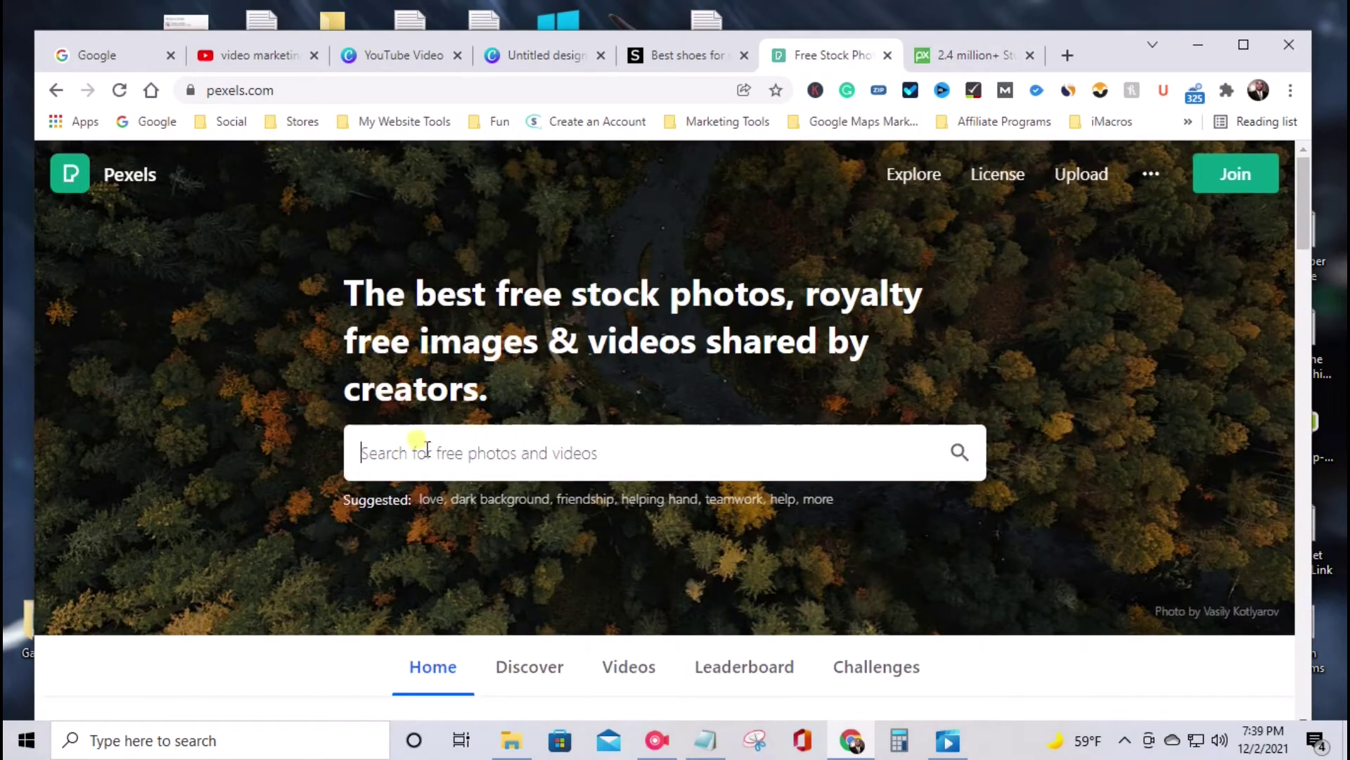
click(1067, 54)
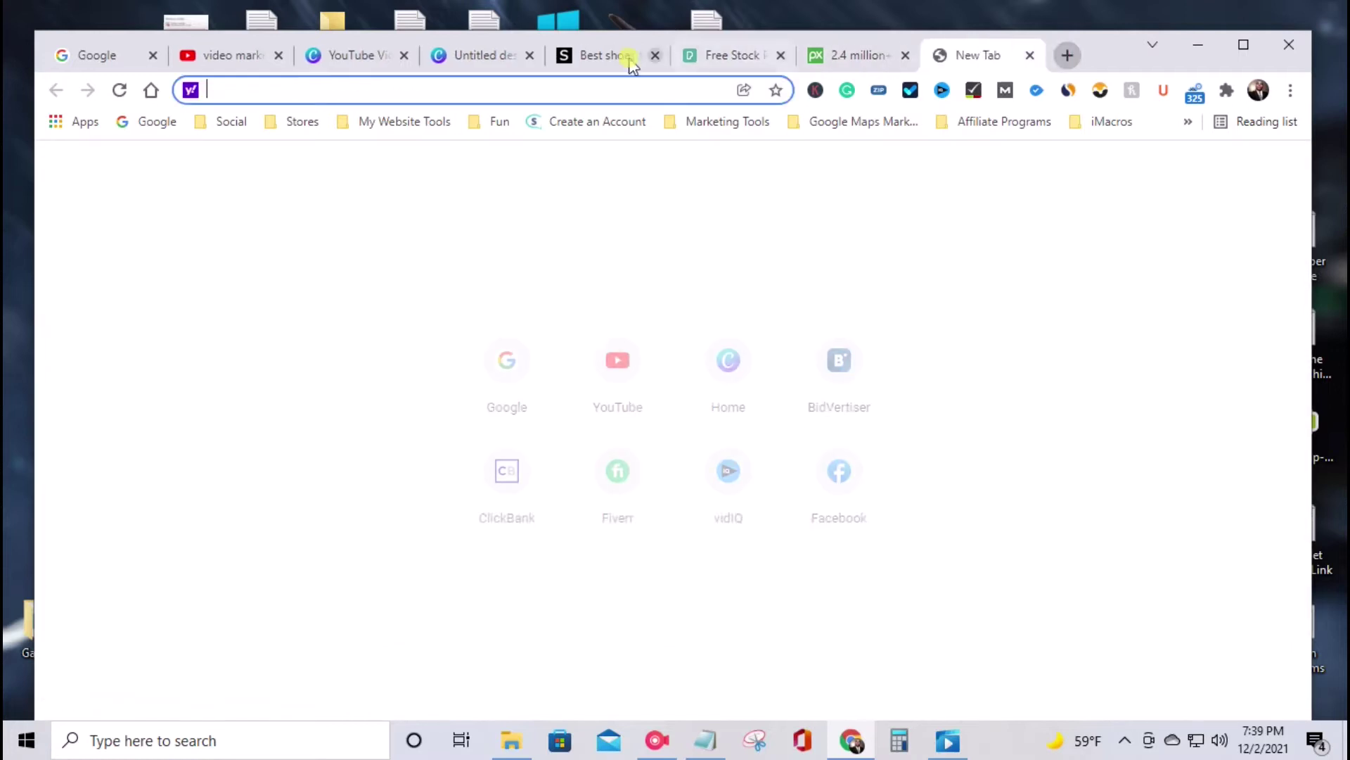
text(unsp)
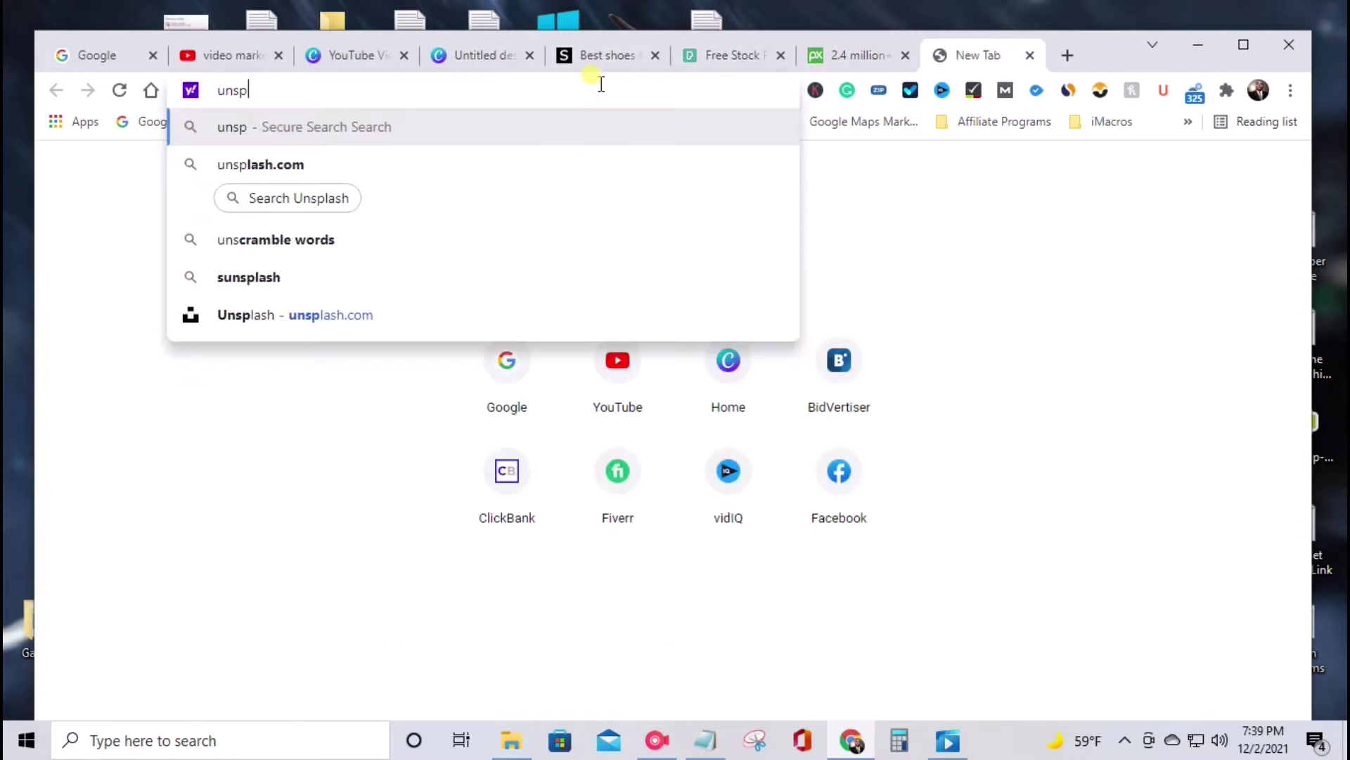
text(lash.com)
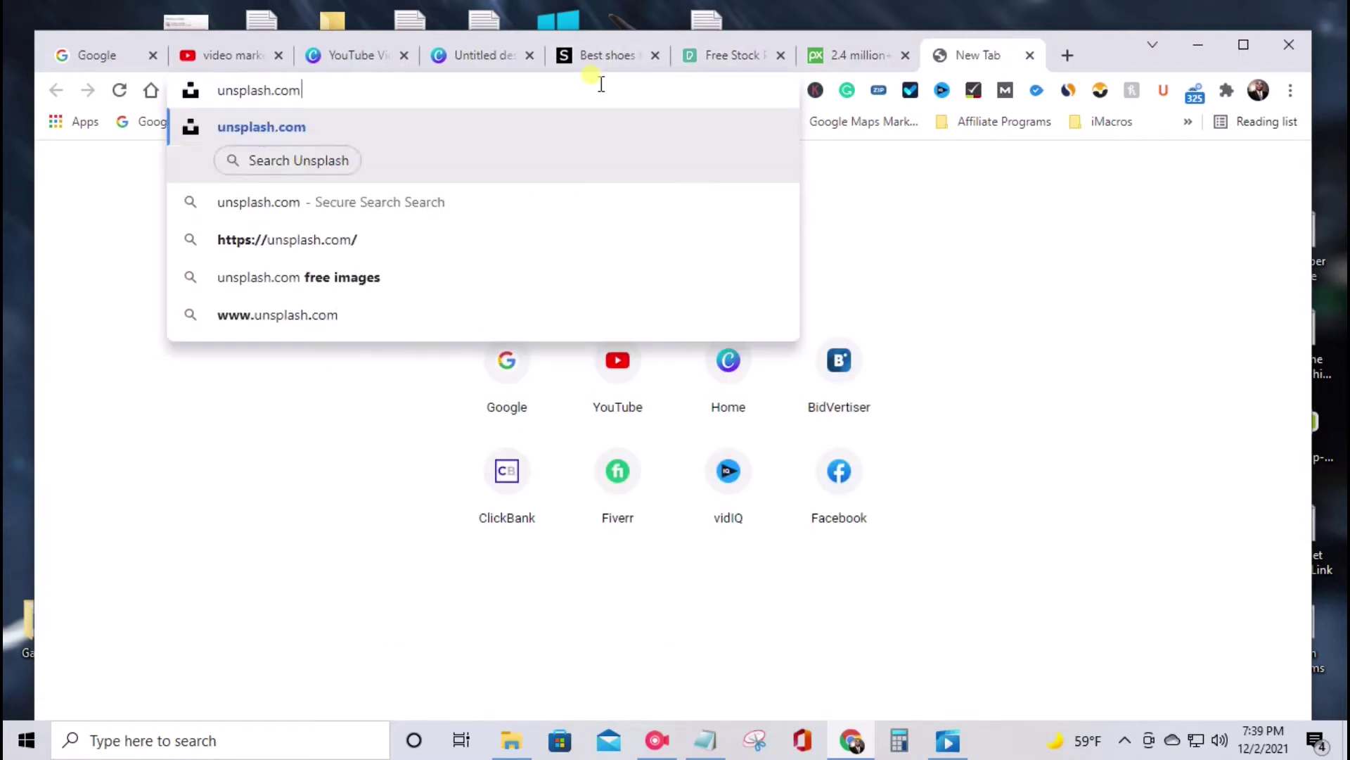
key(Return)
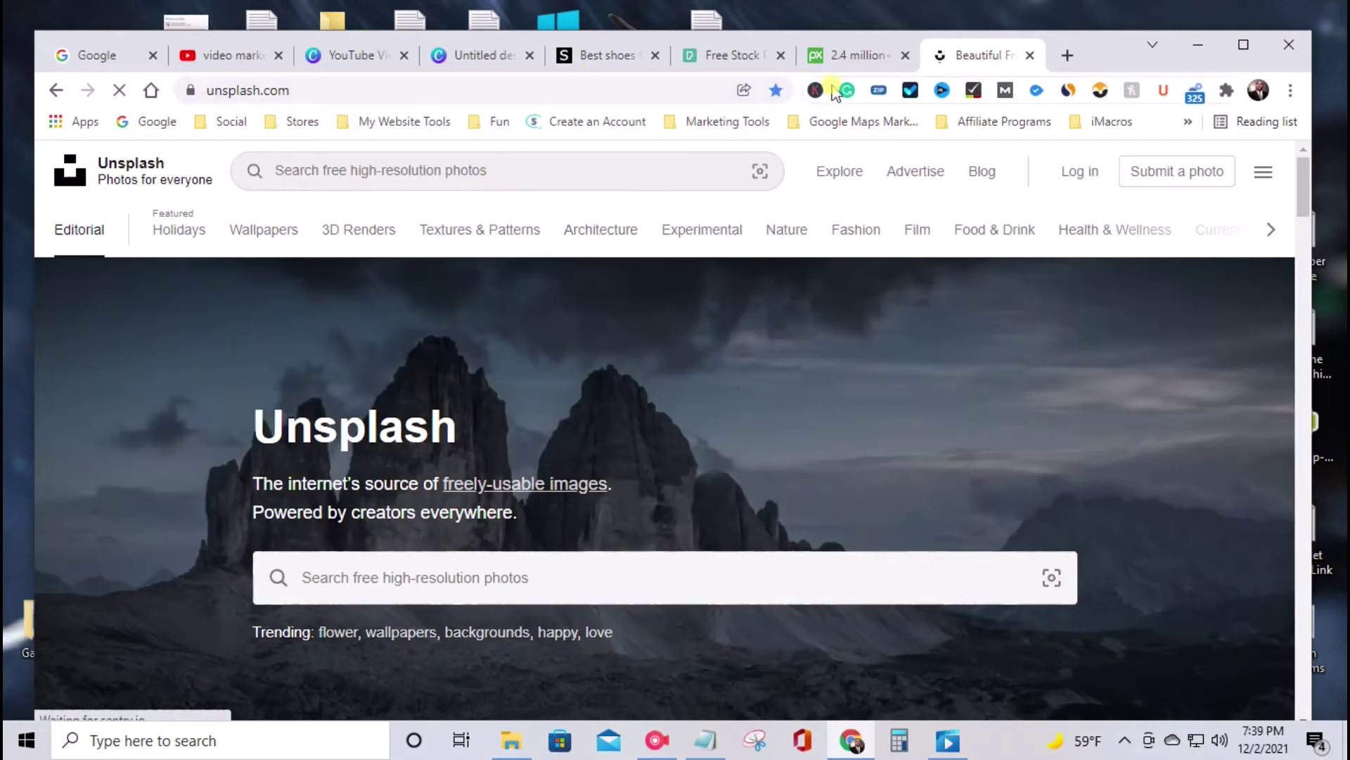
click(858, 55)
click(981, 55)
click(735, 55)
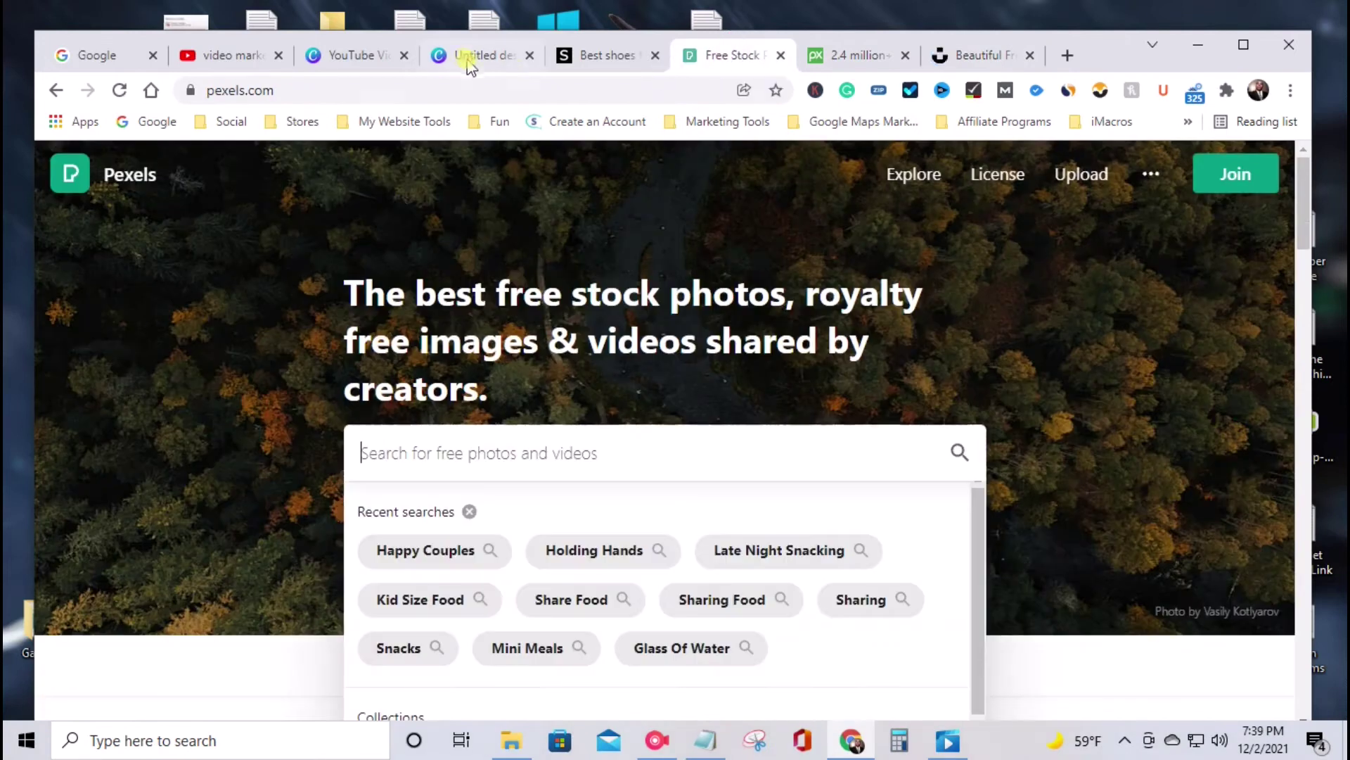
Switch back to the Canva design and search the video library for "stand up".
click(478, 55)
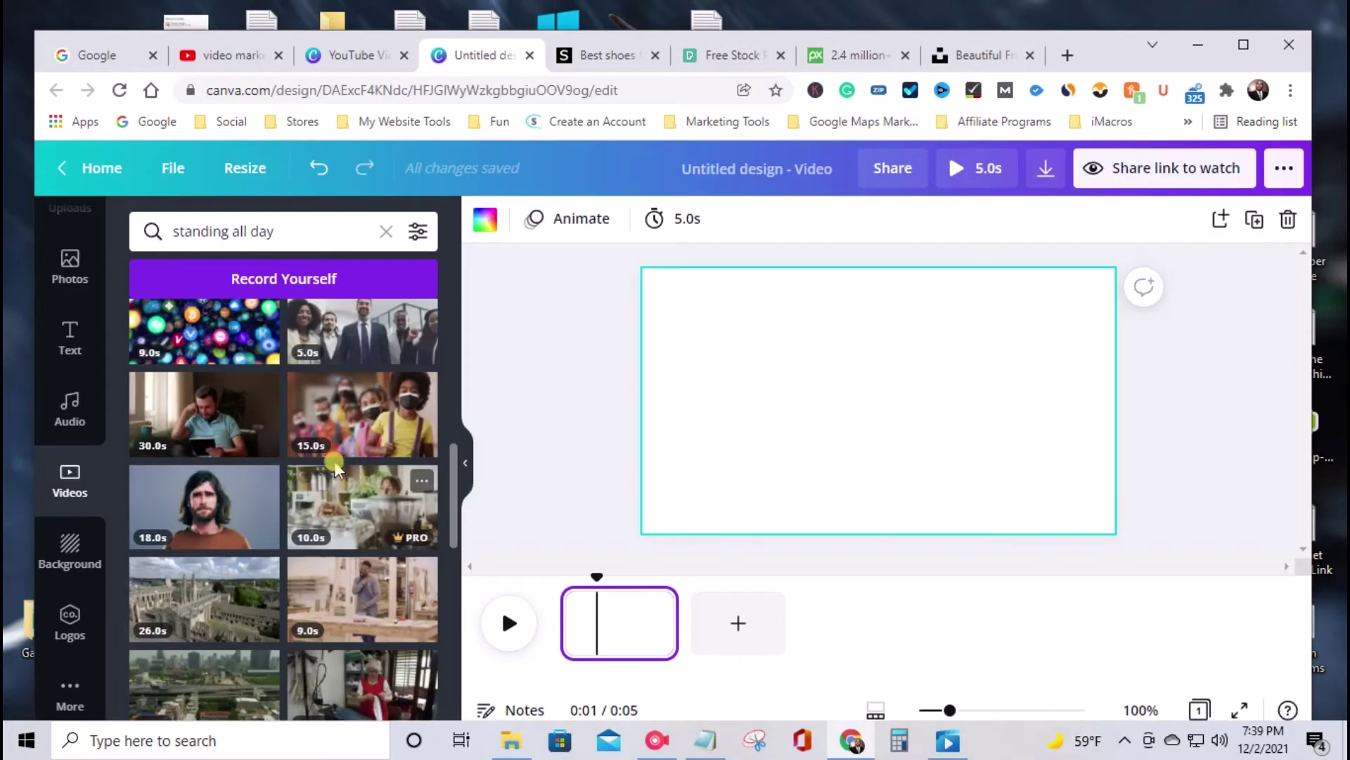
scroll(359, 443, down, 4)
scroll(363, 436, up, 5)
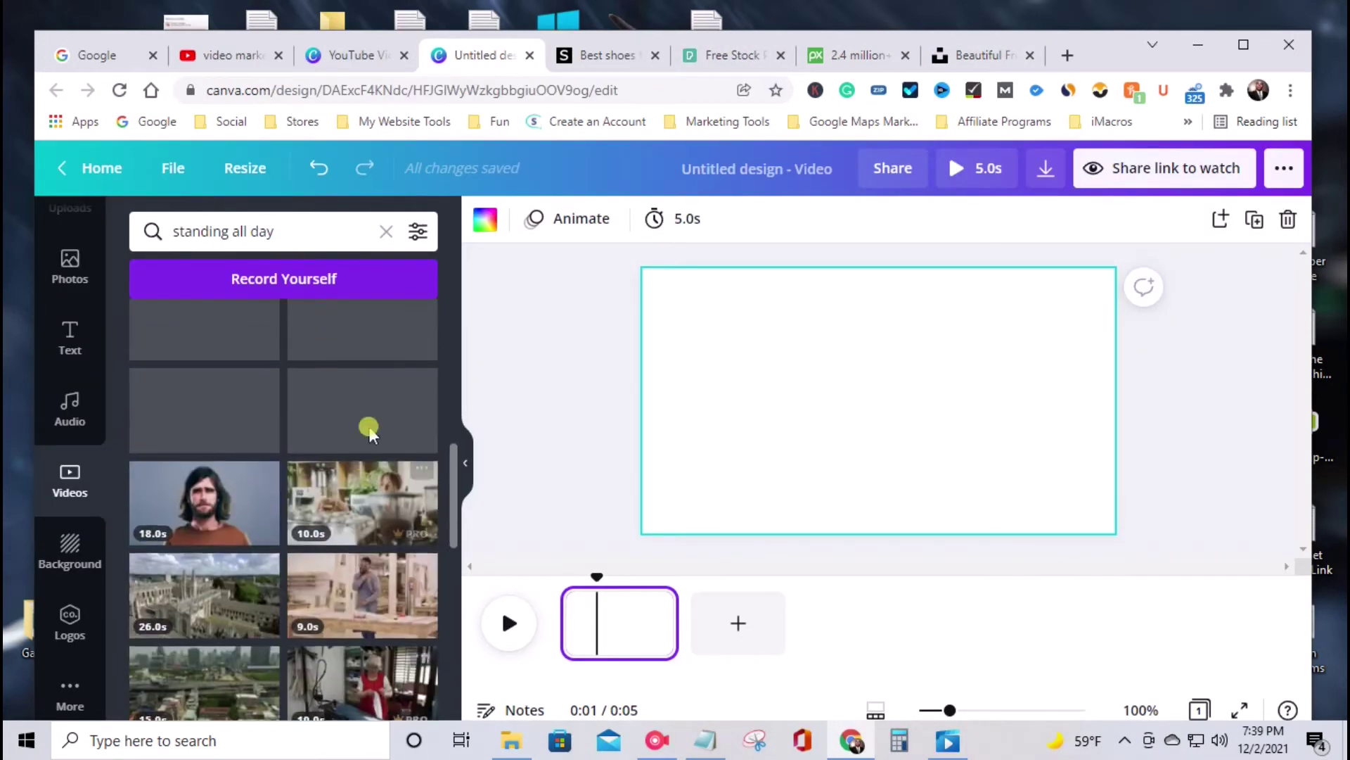
click(295, 232)
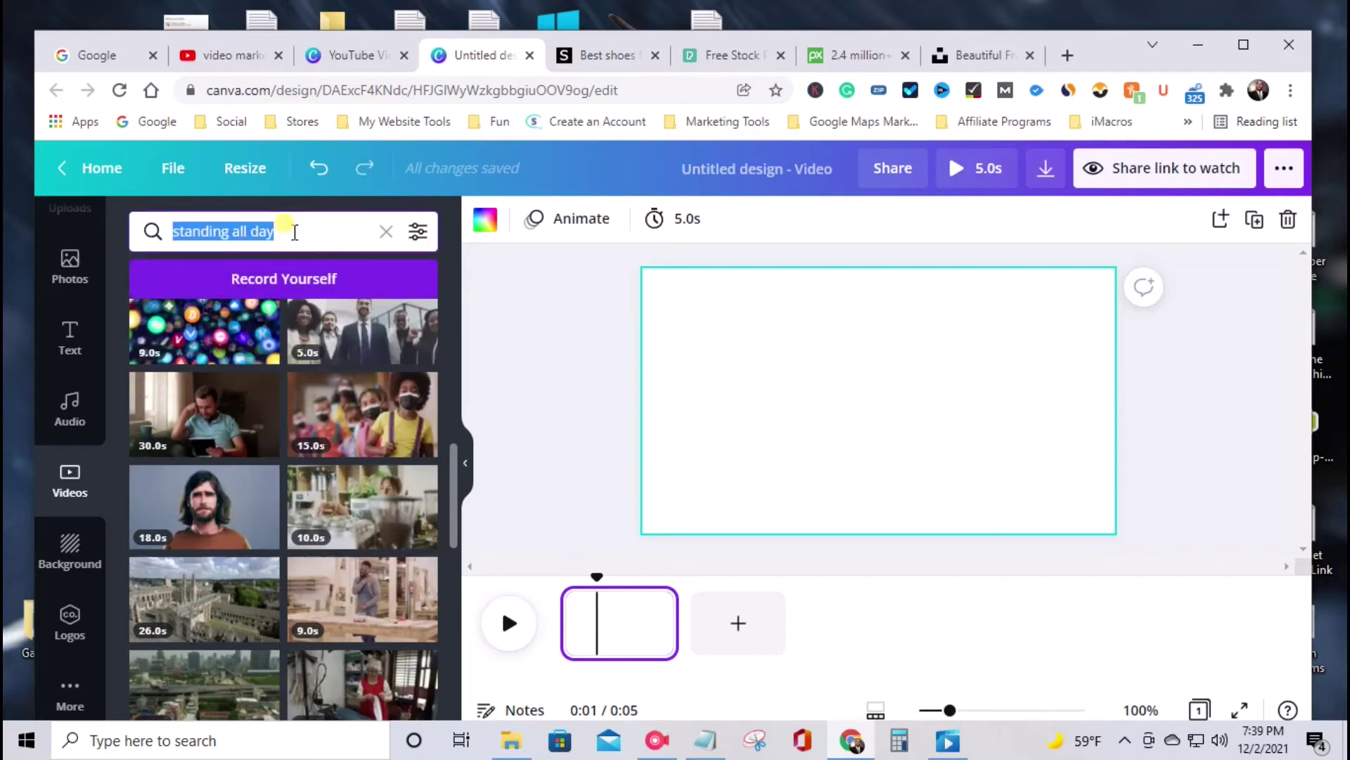
text(st)
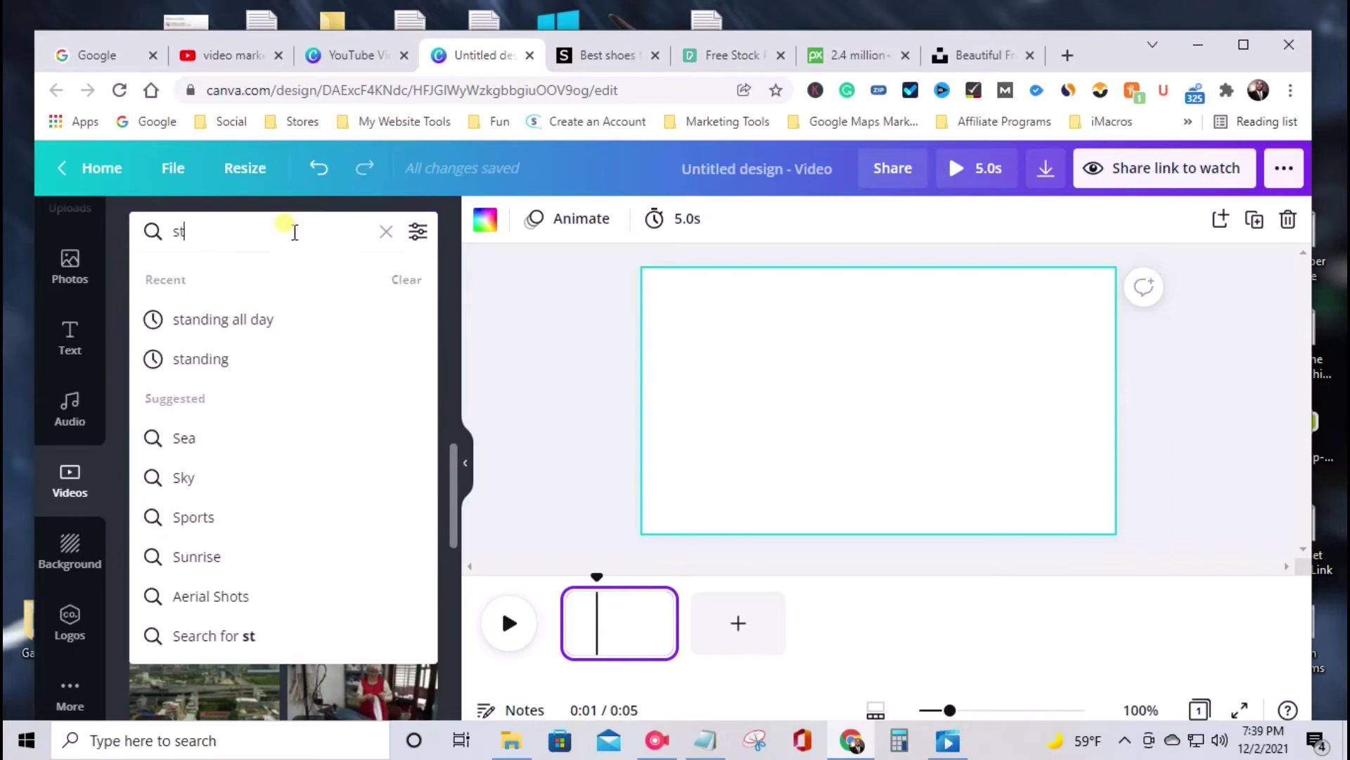
text(andin)
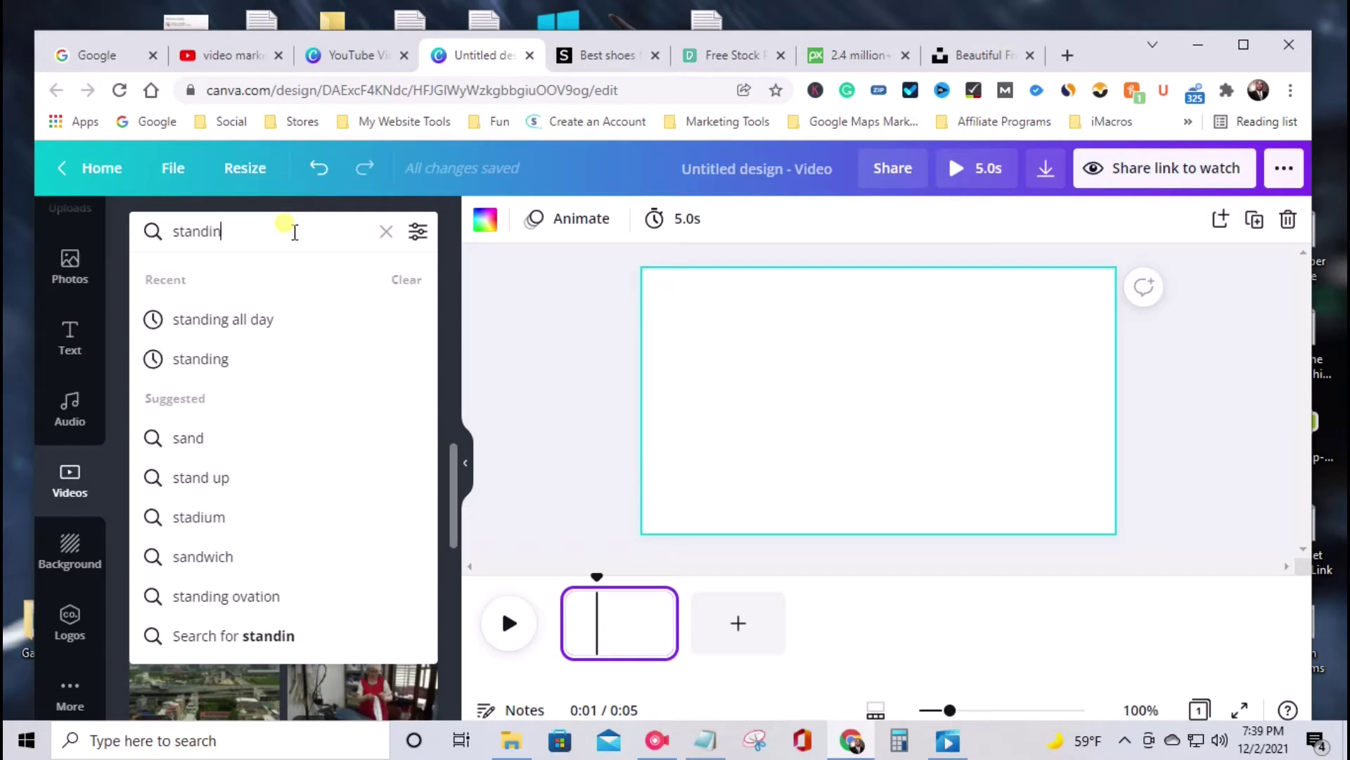
key(BackSpace)
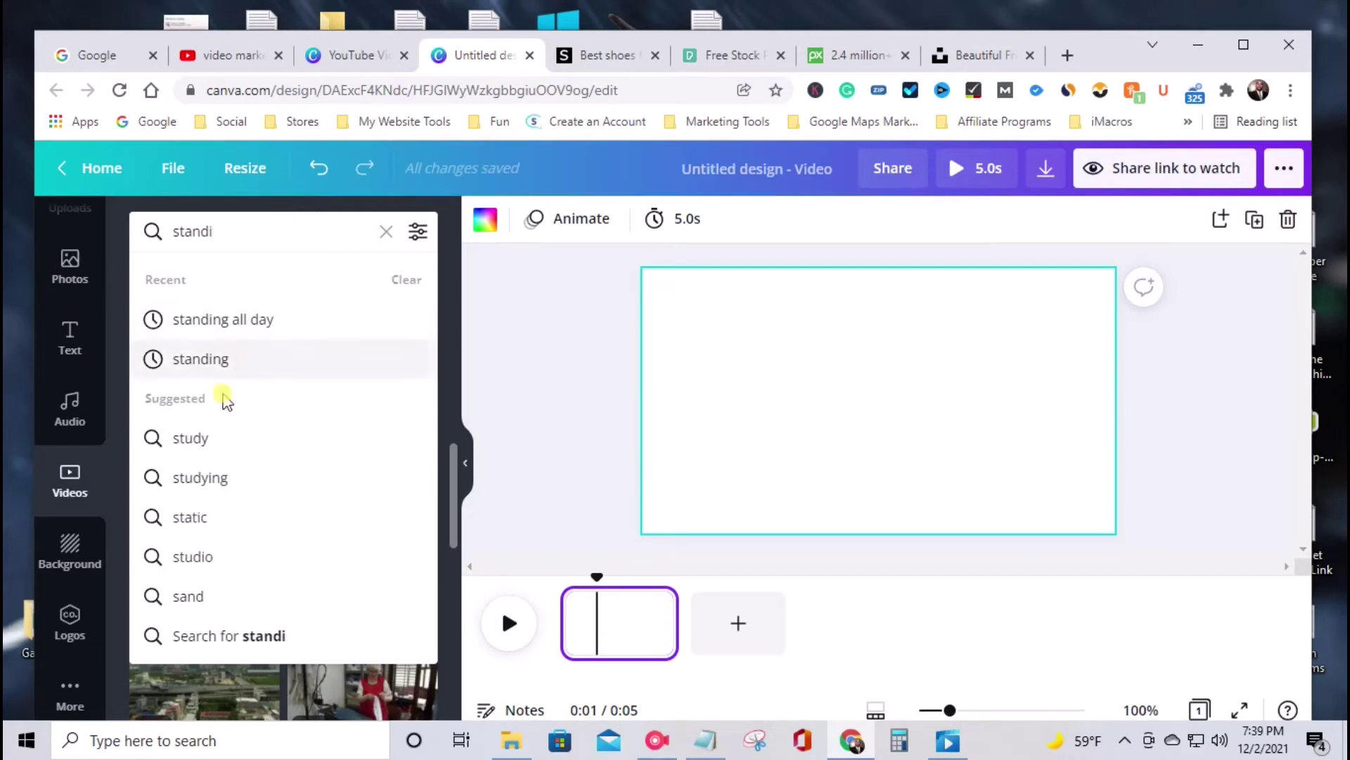
key(BackSpace)
text(up)
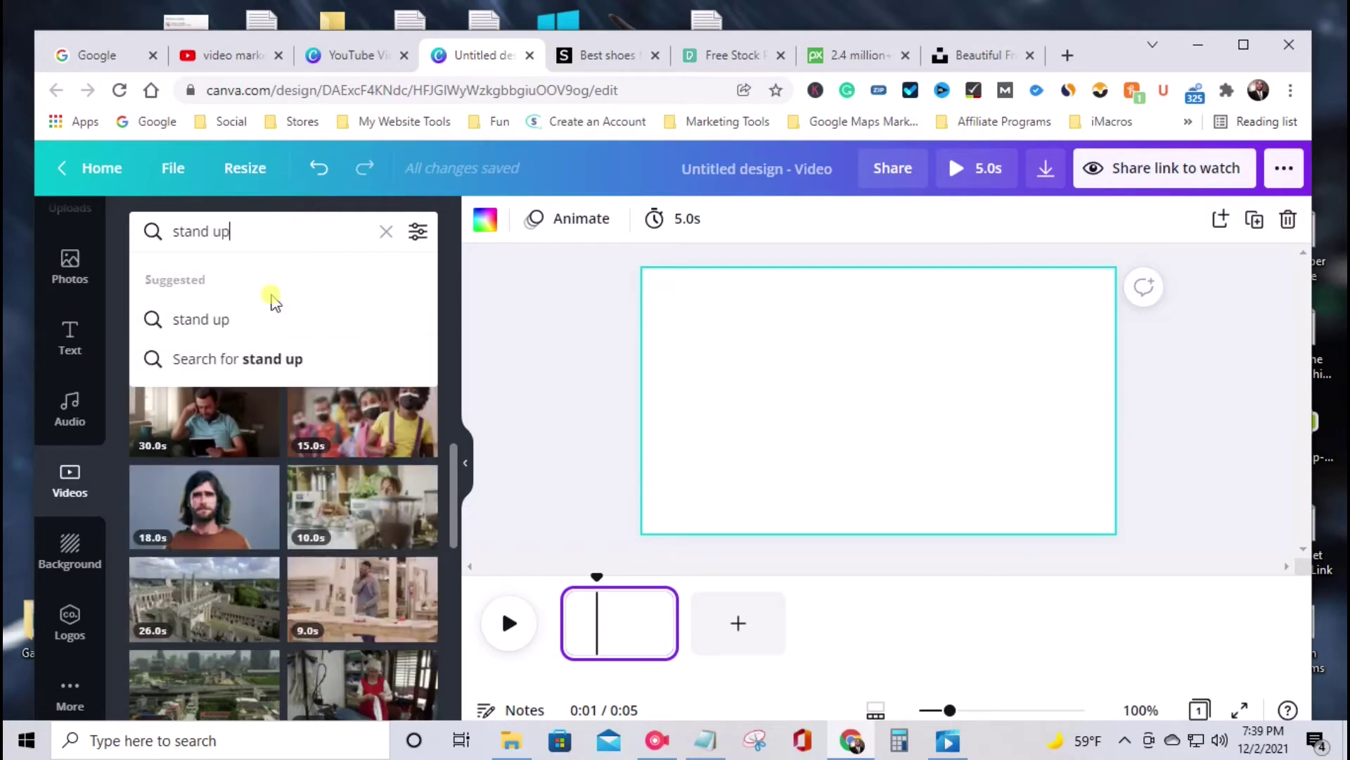
click(262, 340)
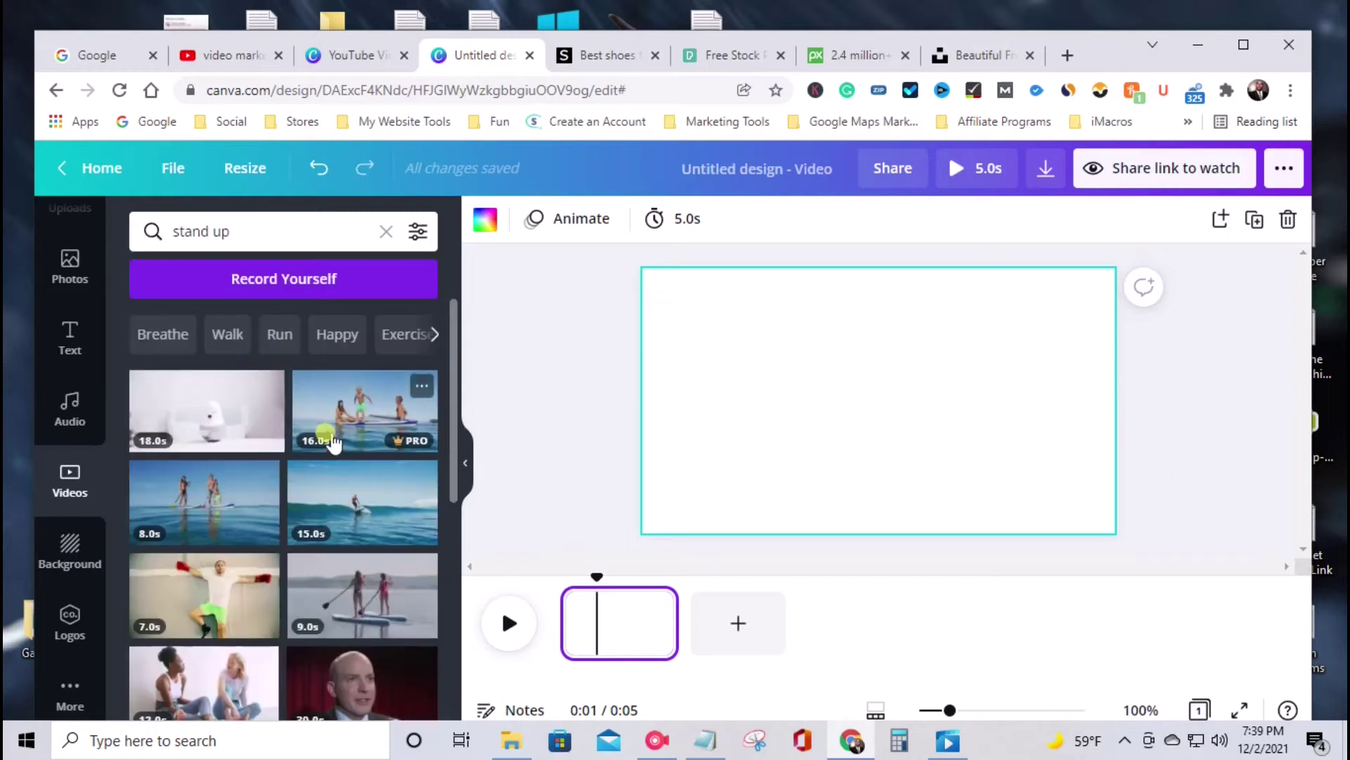
Add the 19-second clip of the standing comedian before a red curtain and enlarge it to fill the page.
scroll(357, 536, down, 3)
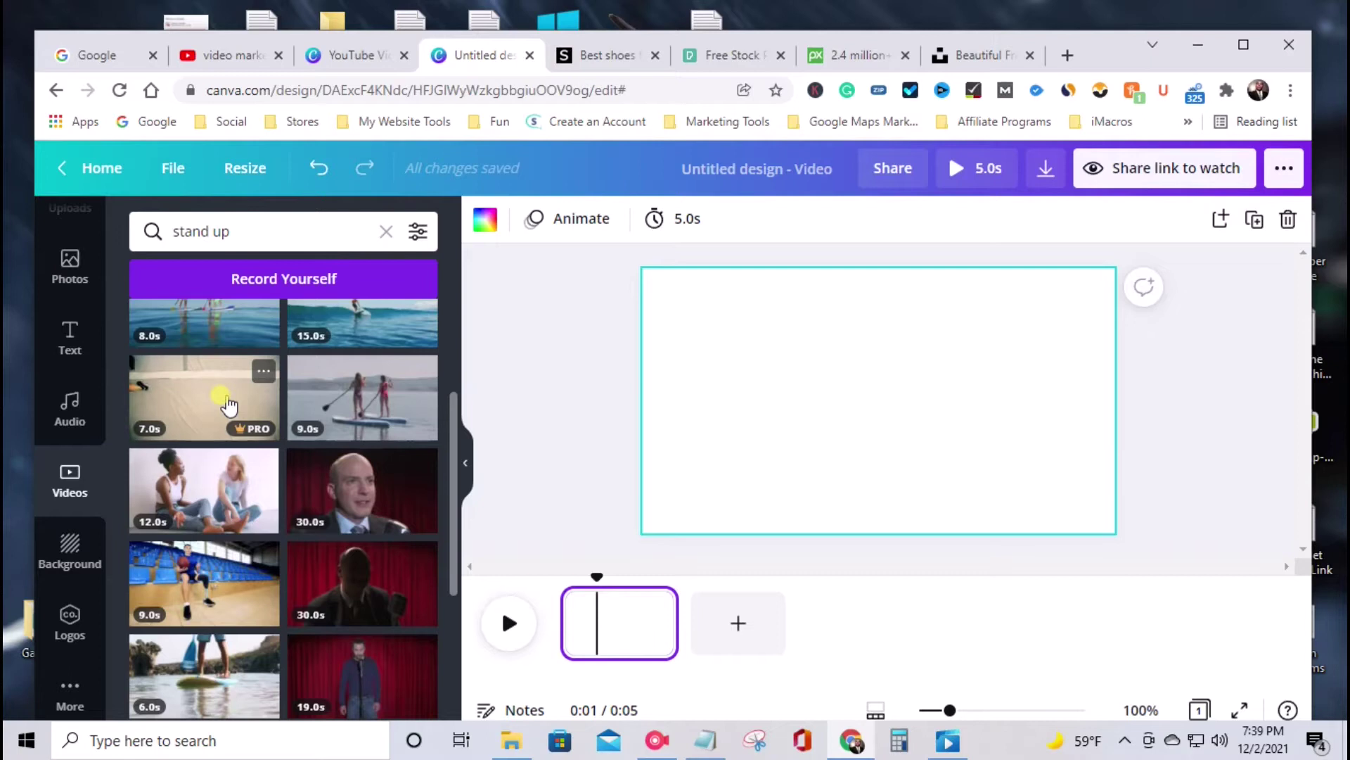
scroll(339, 486, down, 3)
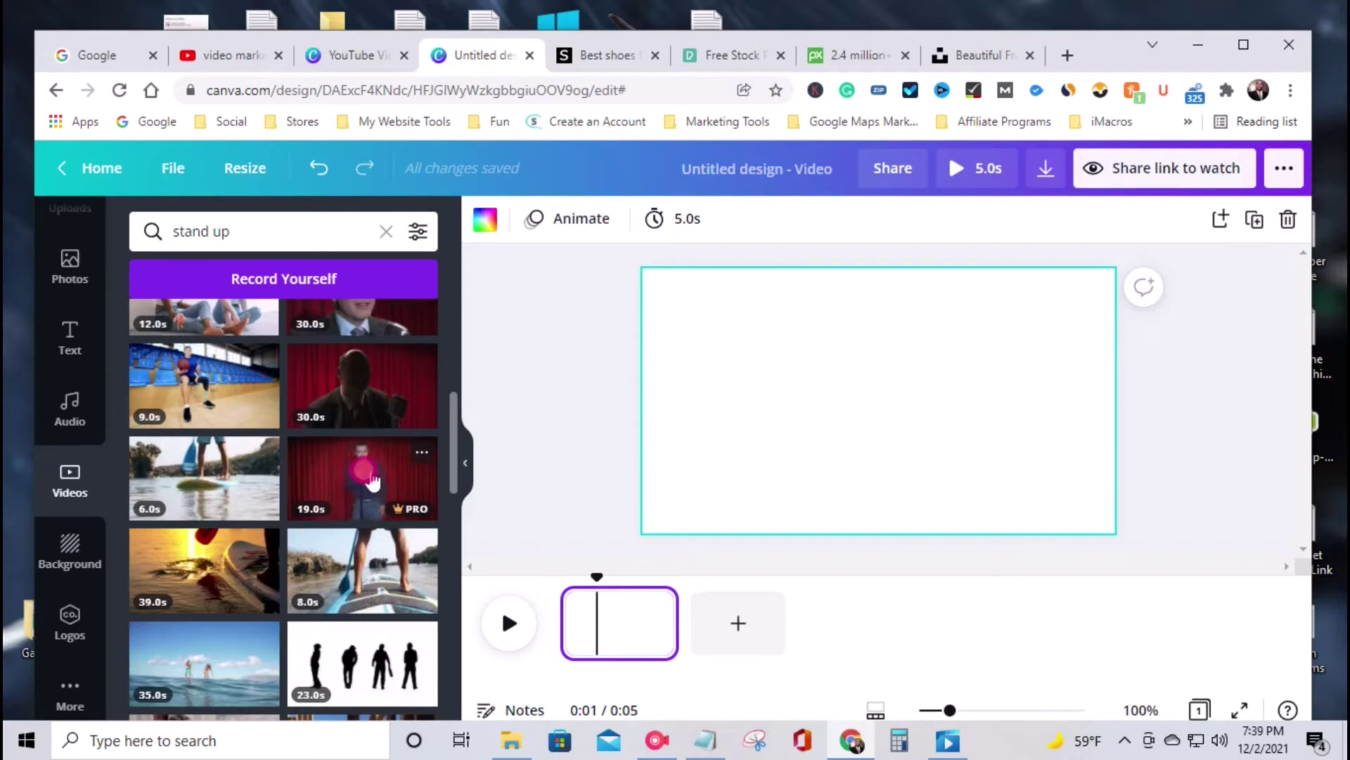
click(368, 479)
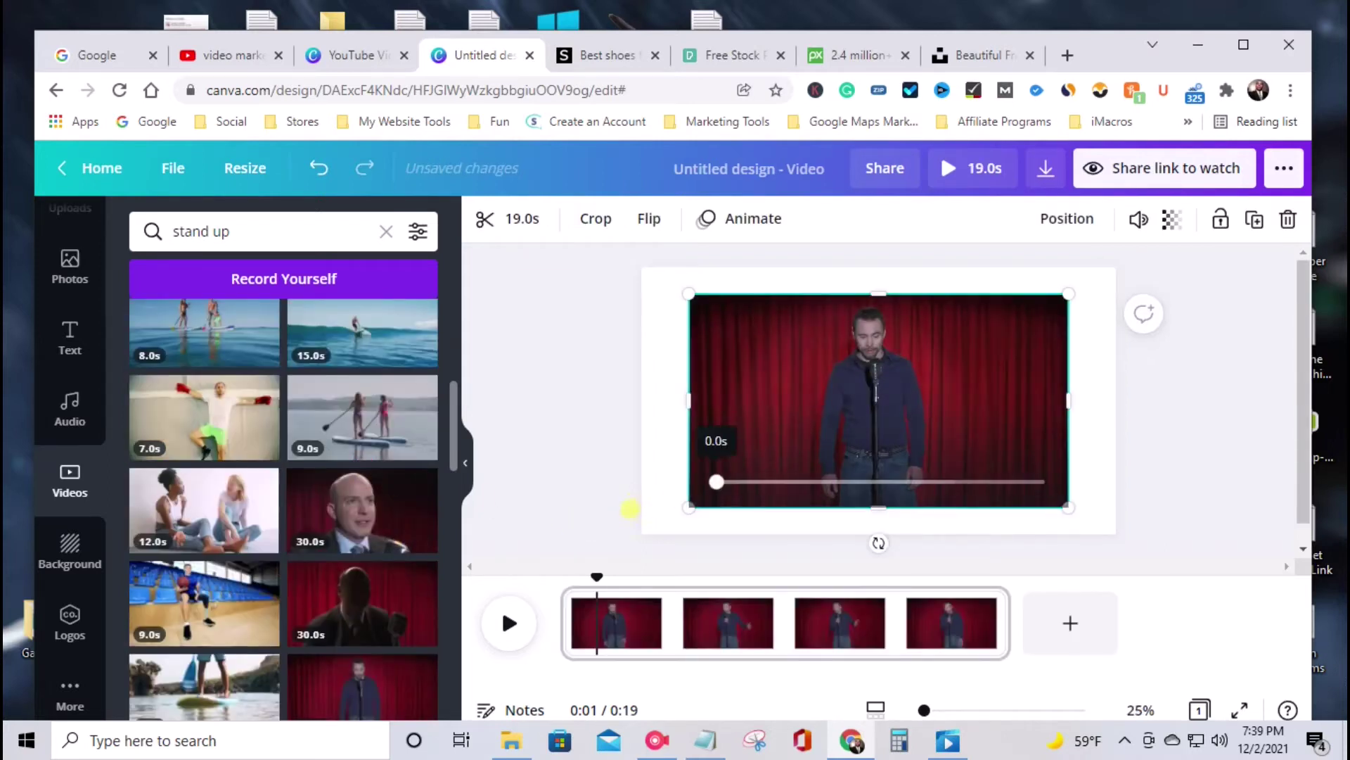
drag(685, 292, 642, 269)
drag(1067, 506, 1112, 538)
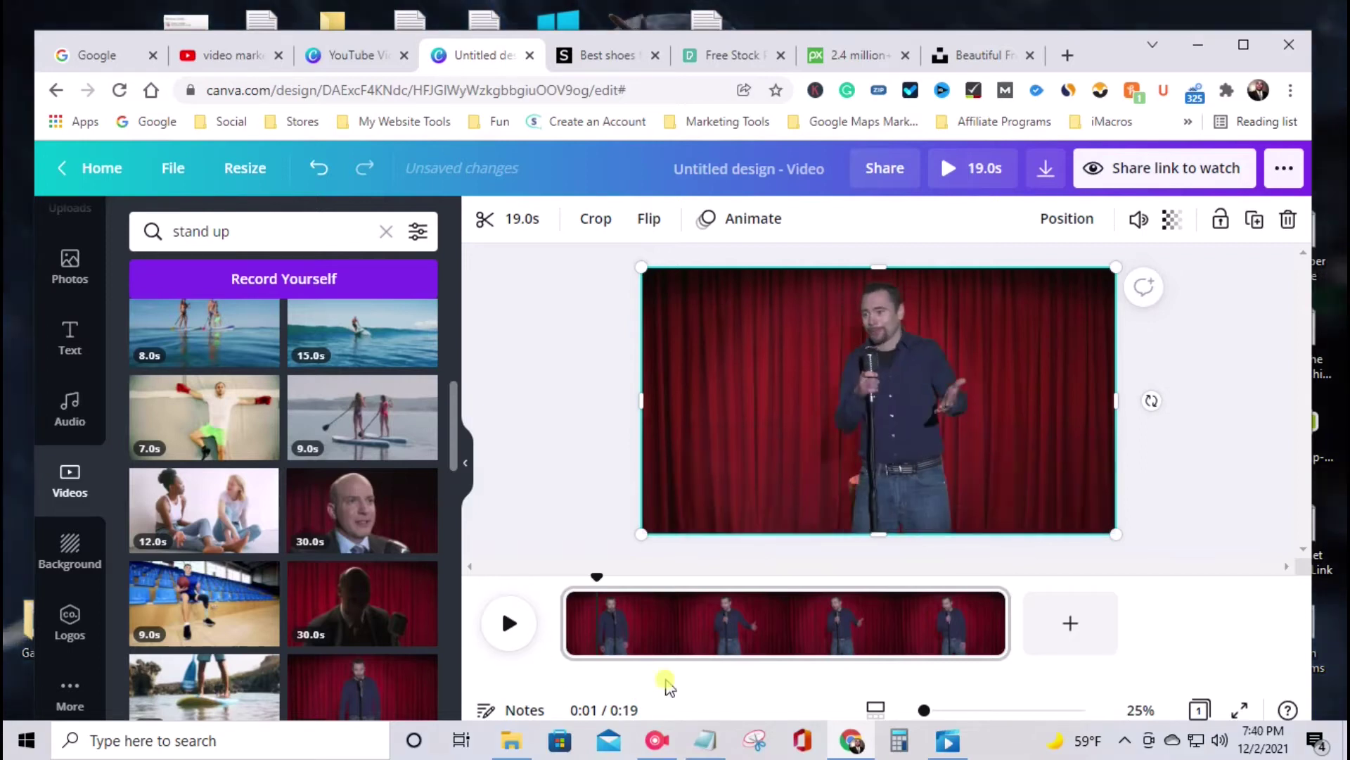
Switch to the Notepad script and copy the first paragraph, "Standing is the opposite of running" through "confined to a small area.".
click(714, 744)
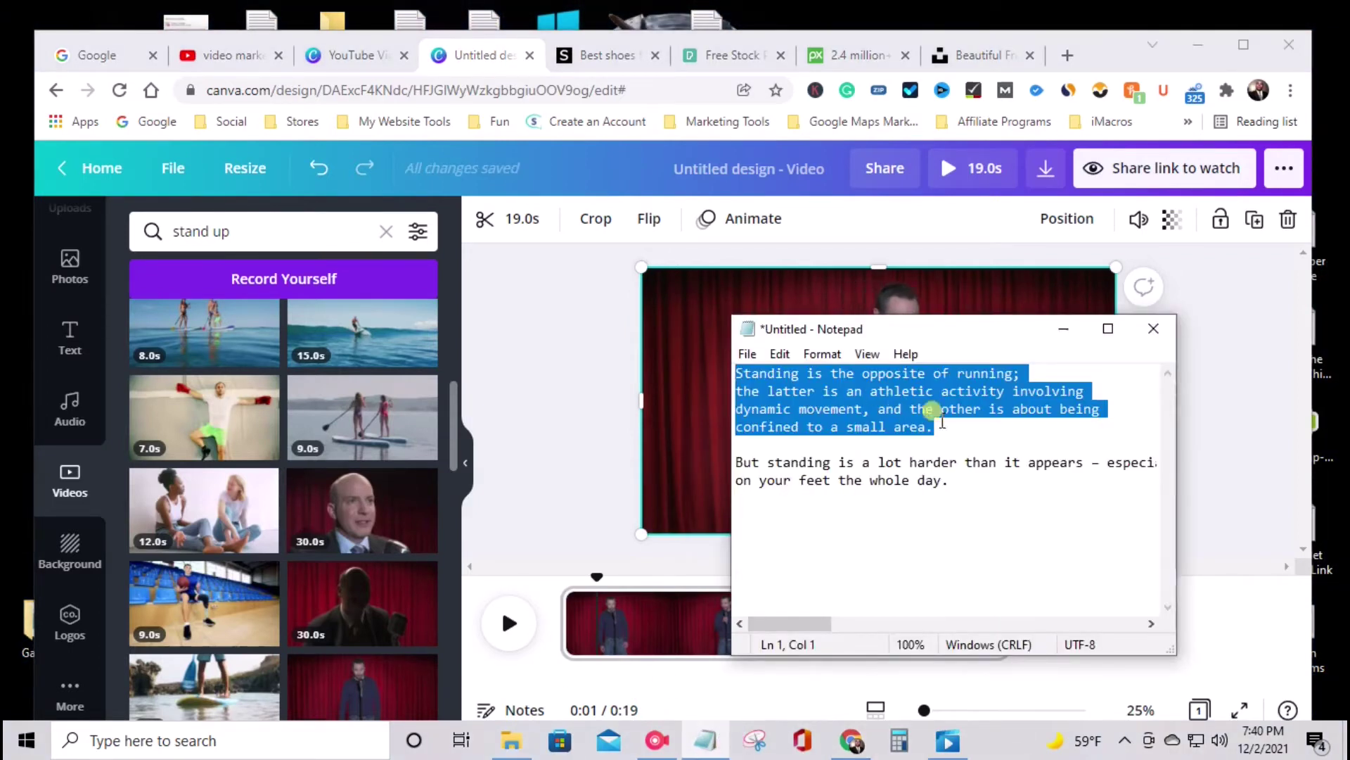
click(940, 429)
drag(904, 433, 734, 376)
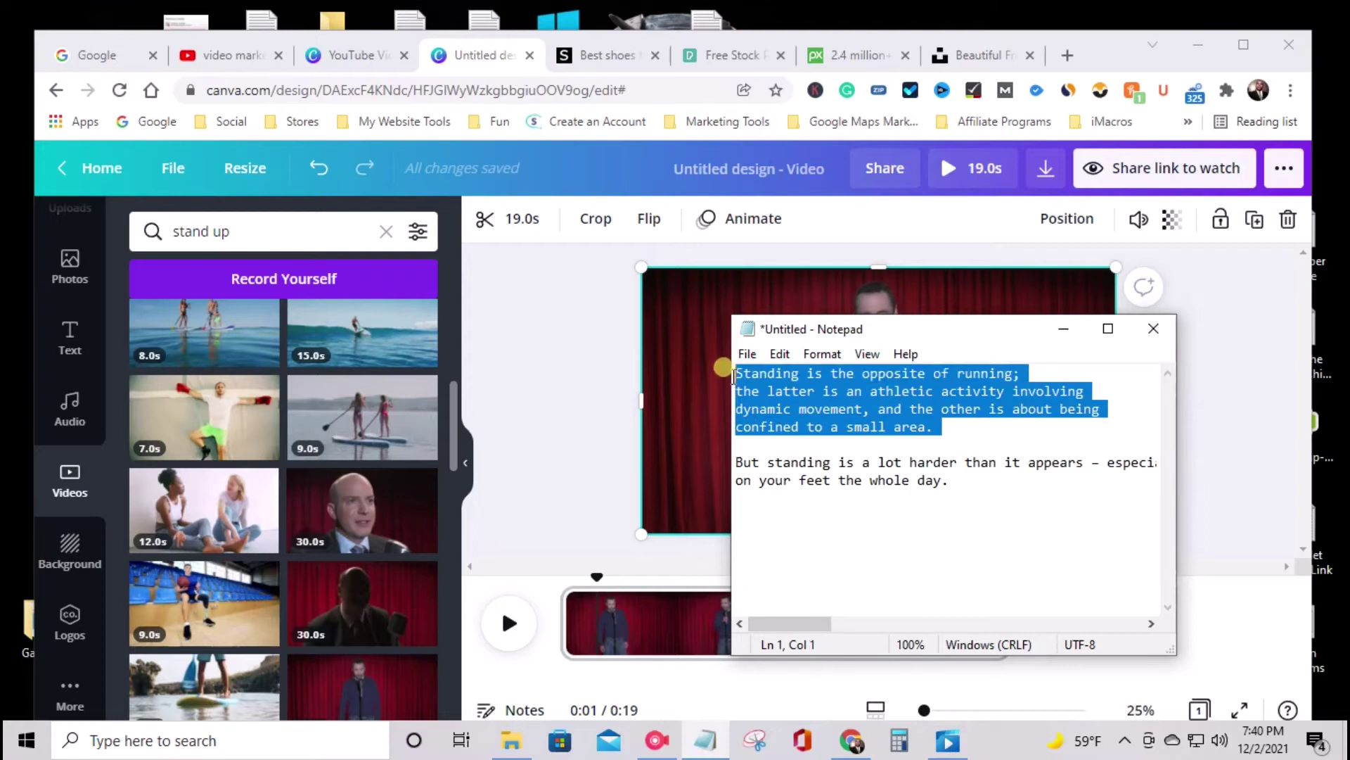
Add a subheading to the video page, enlarge it to about size 45.9, and replace its text with the copied script paragraph.
click(64, 339)
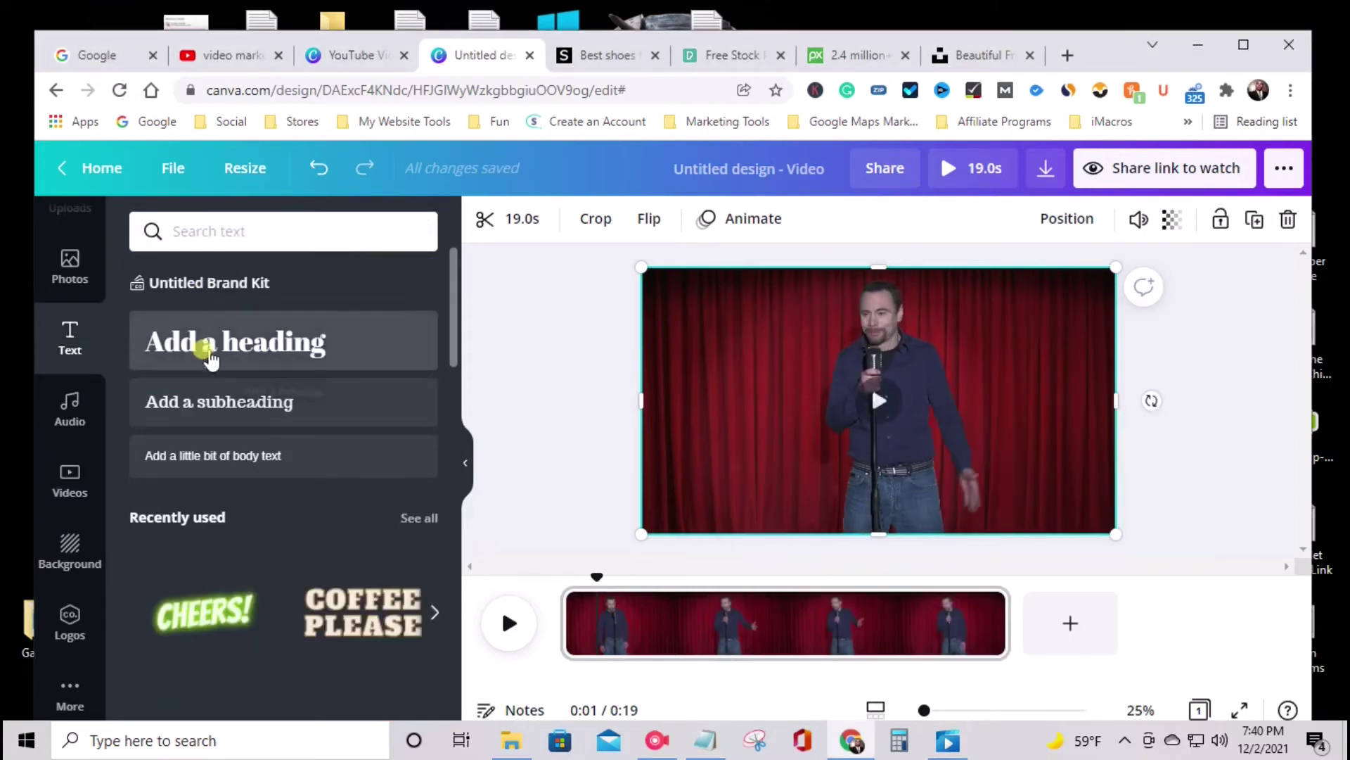
click(215, 409)
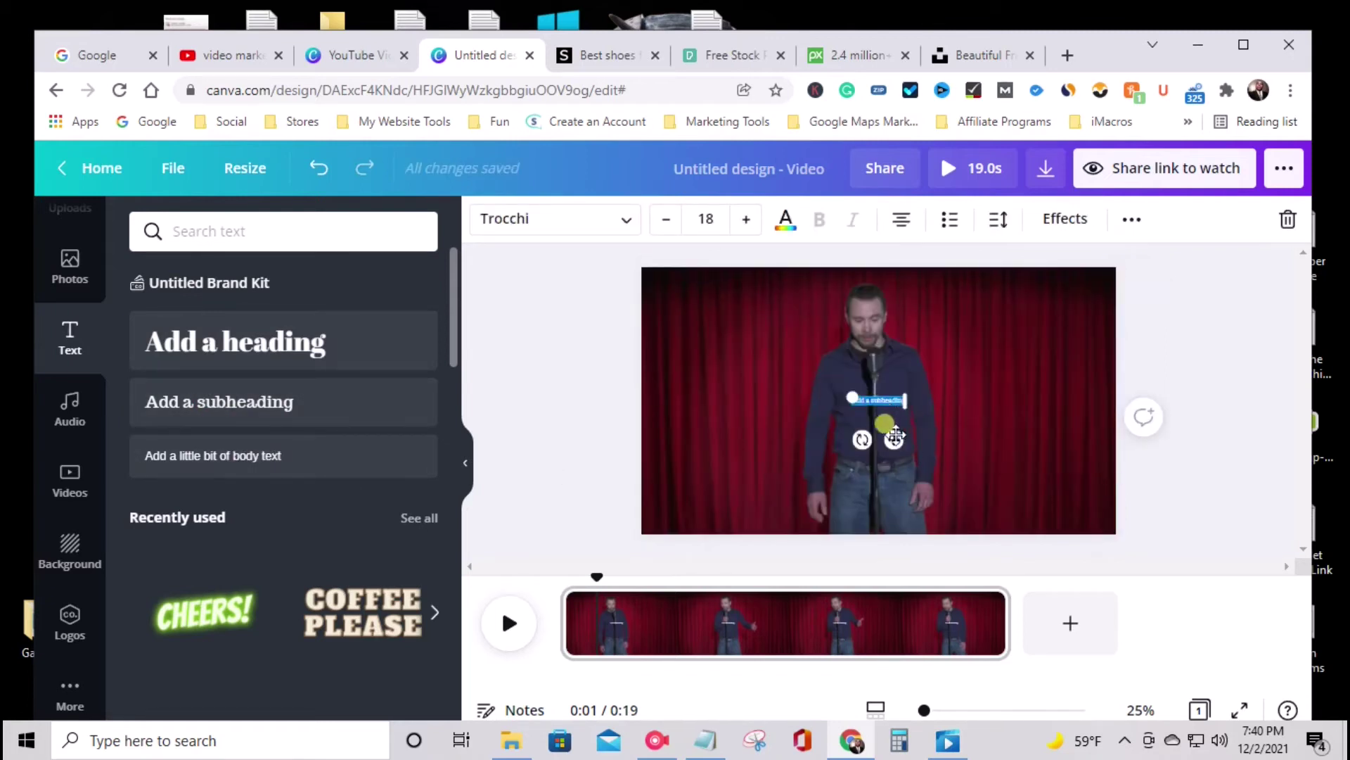
drag(893, 439, 976, 456)
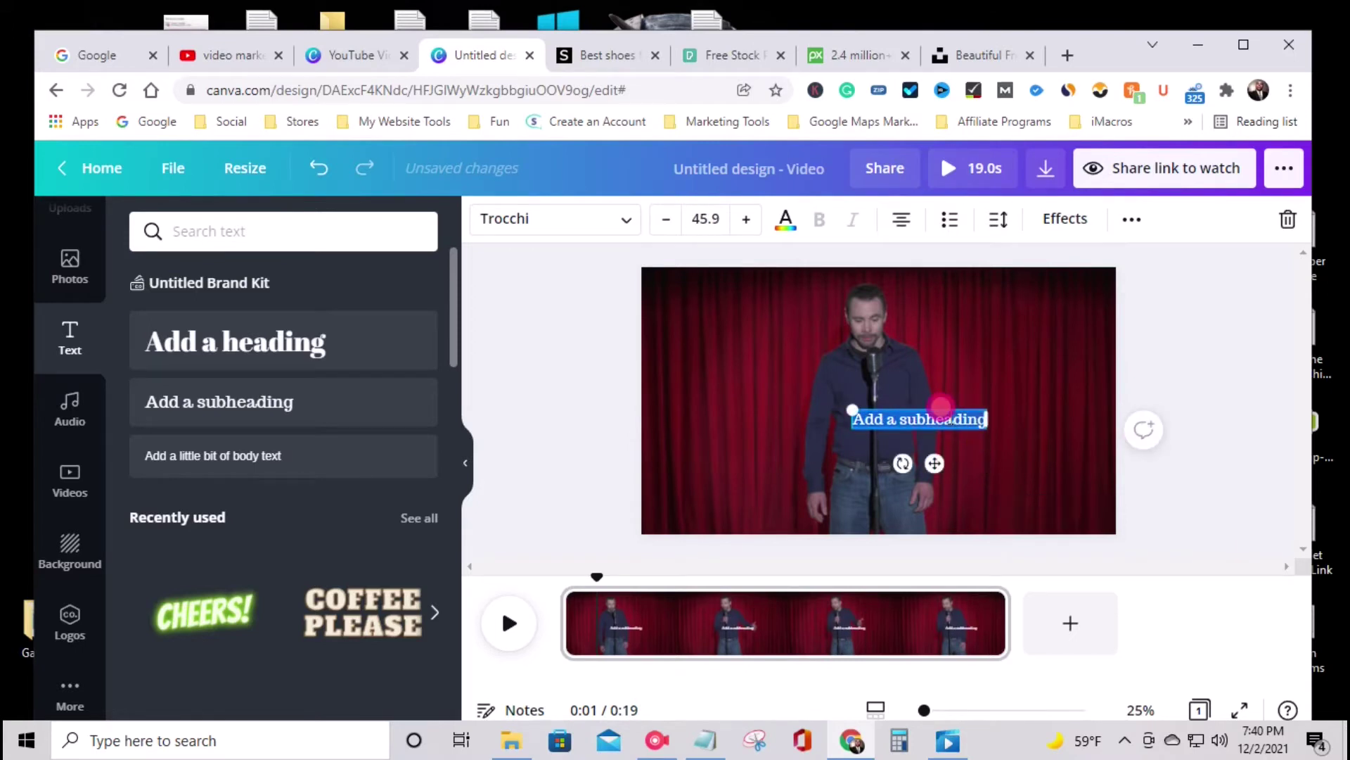
text(Standing is the opposite of running: the latter is an athletic activity involving dynamic movement, and the other is about being confined to a small area.)
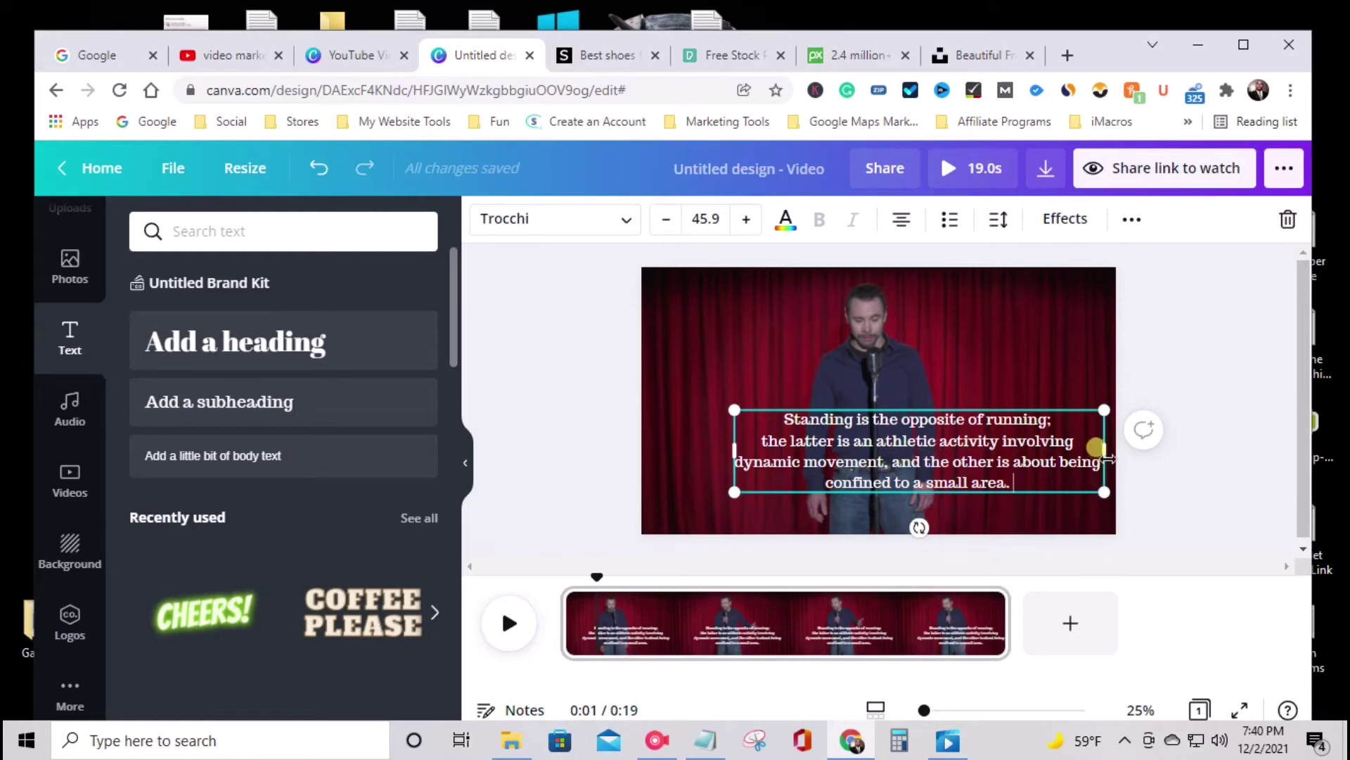
click(942, 524)
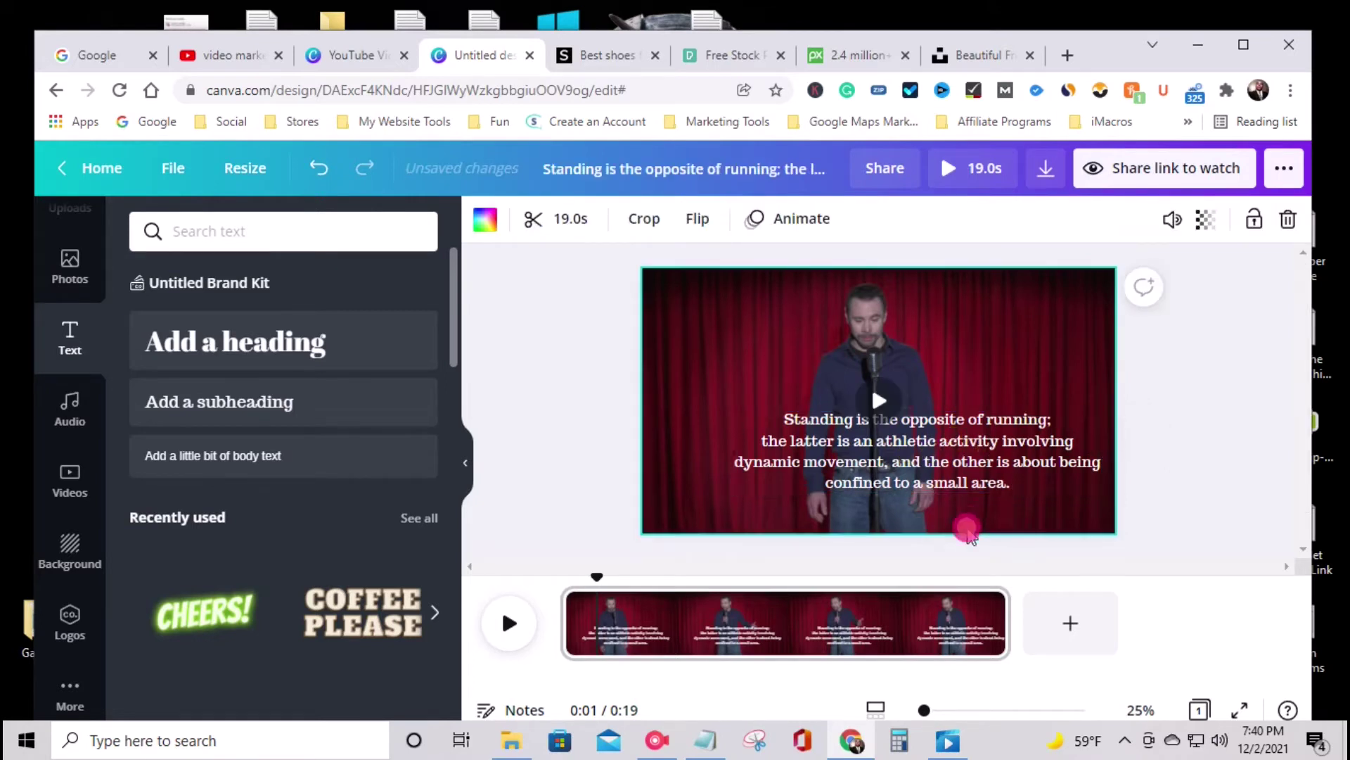
Move the caption lower on the frame and widen its text box.
click(987, 464)
drag(986, 464, 942, 482)
drag(1064, 472, 1238, 470)
drag(949, 482, 911, 493)
Try left and right alignment on the caption's "dynamic movement" line and return it to centred.
click(900, 220)
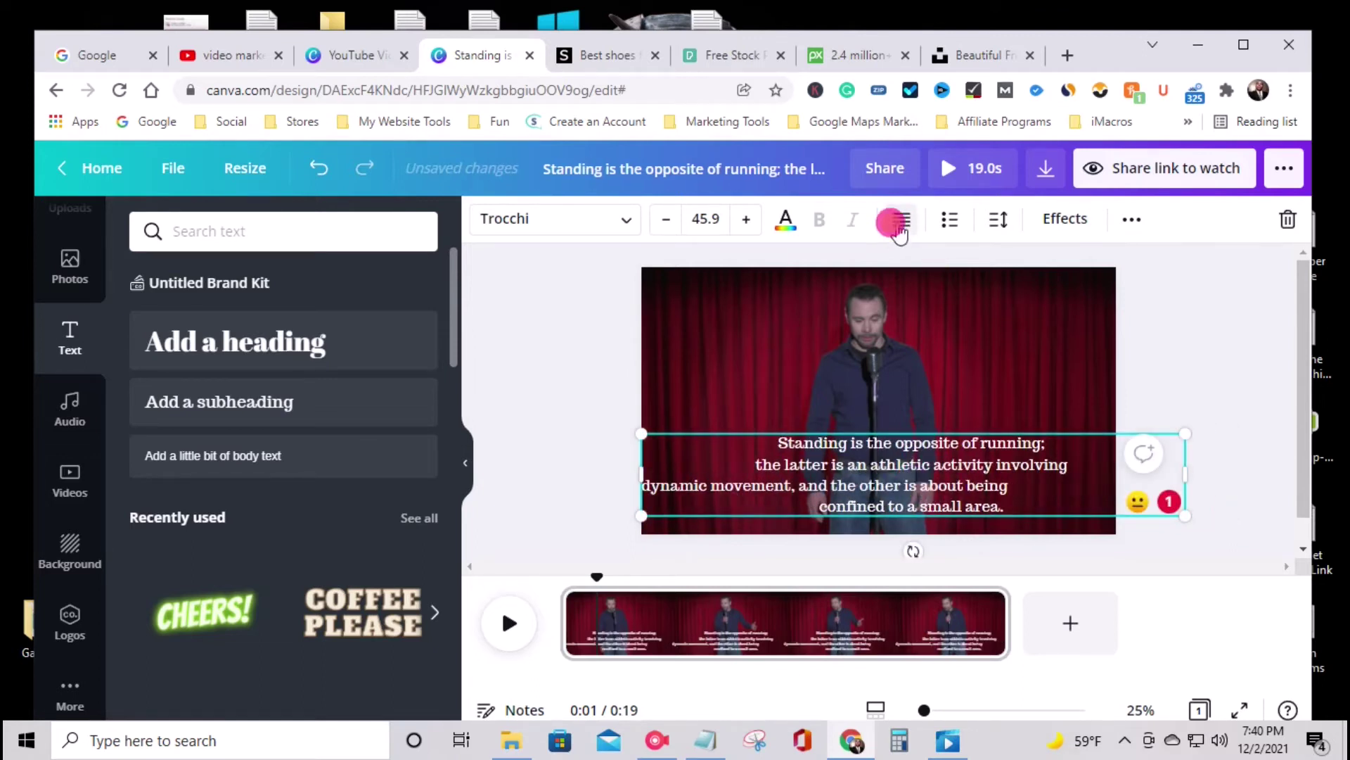
click(898, 225)
click(899, 231)
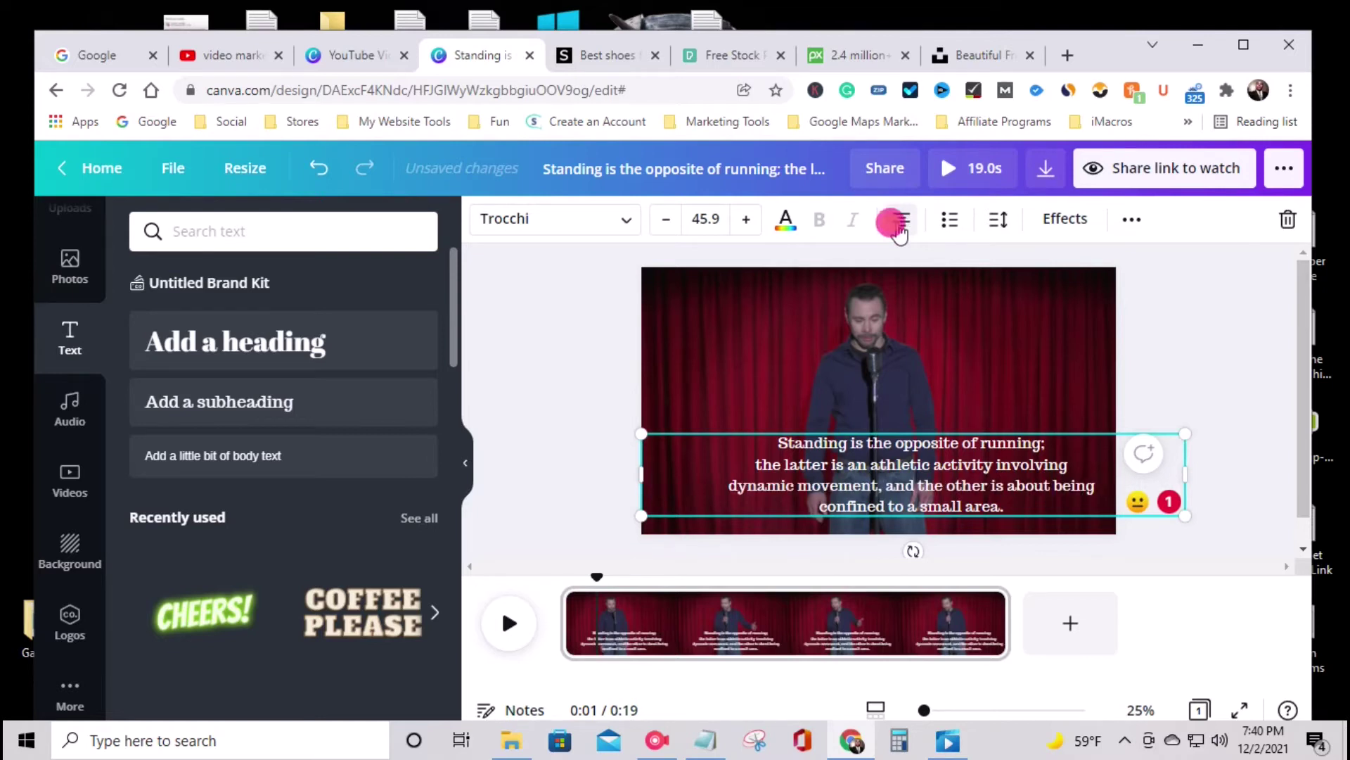
click(899, 232)
click(900, 226)
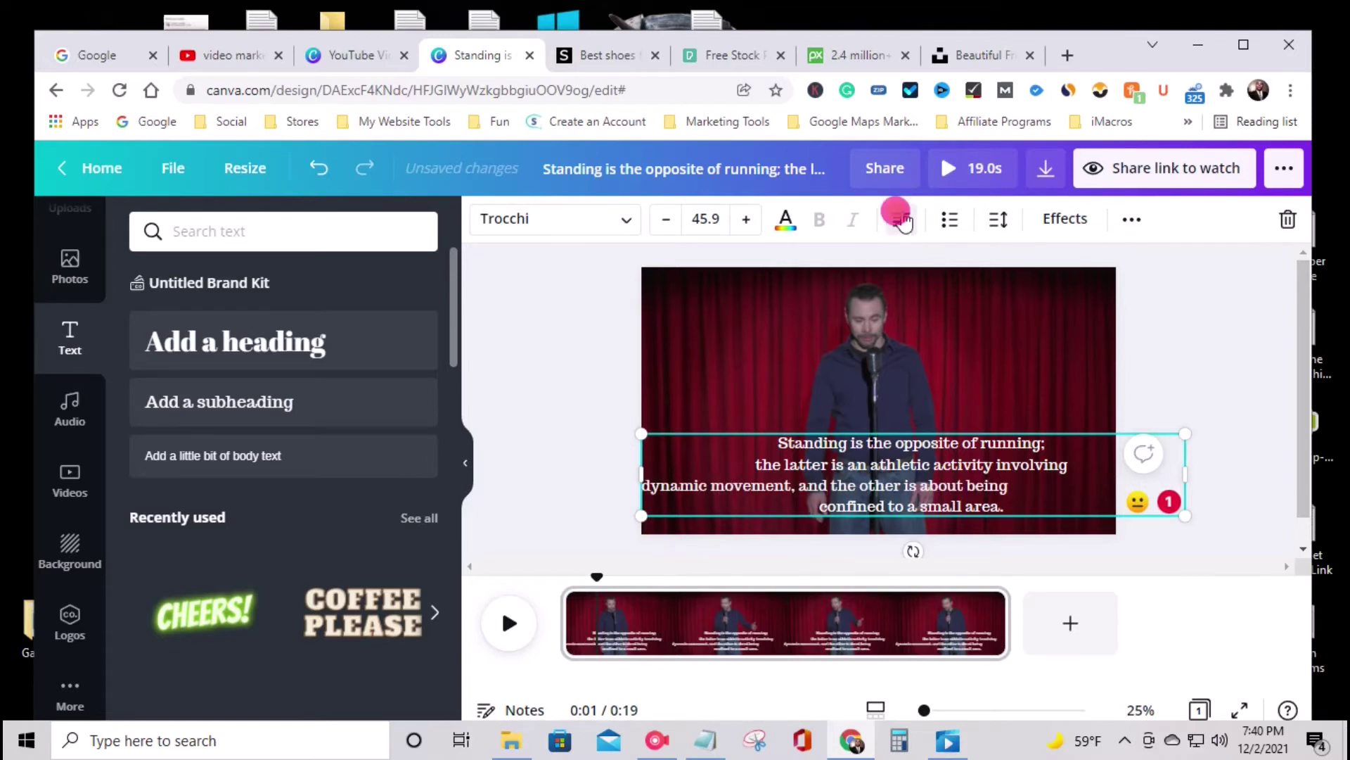
click(901, 224)
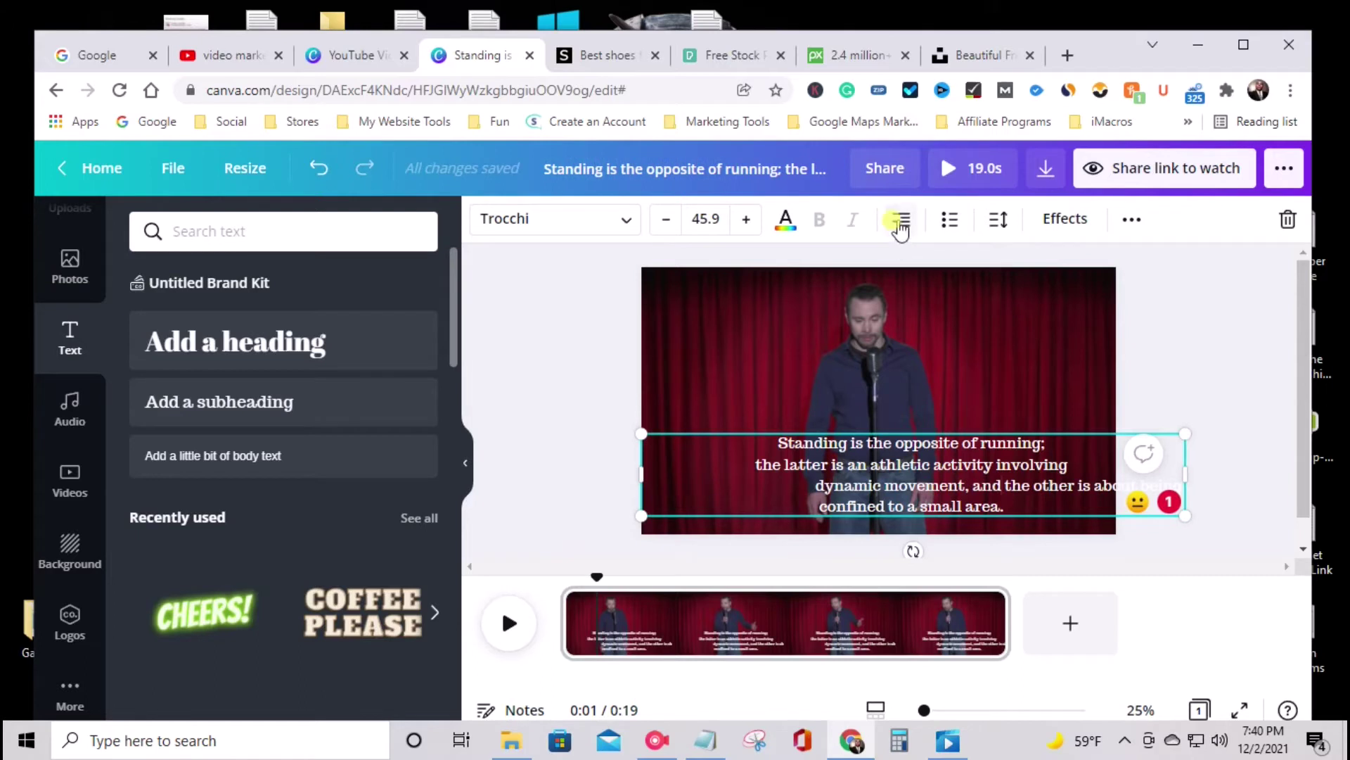
click(900, 226)
Adjust the caption box to nearly the page width and position it over the lower part of the frame.
drag(1189, 476, 1298, 470)
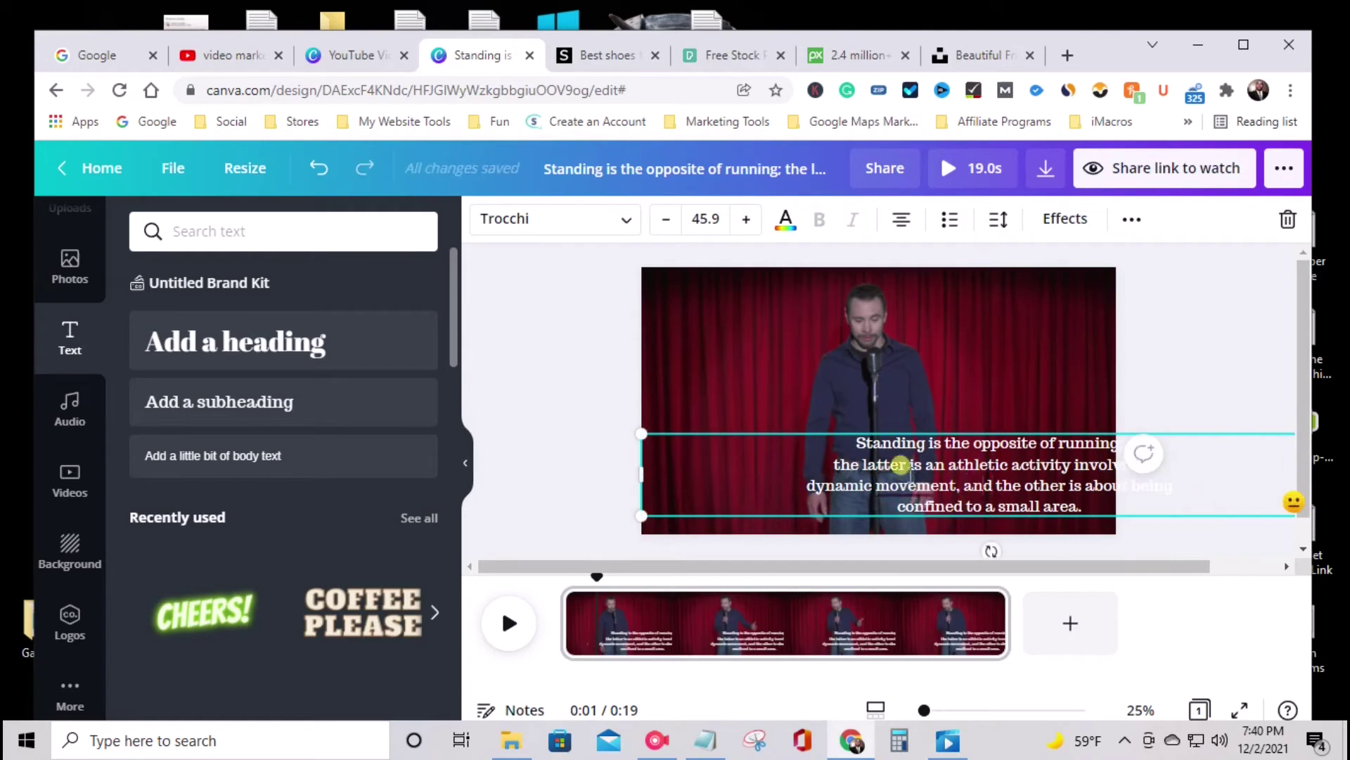
drag(650, 476, 901, 478)
click(1004, 401)
drag(1066, 480, 847, 478)
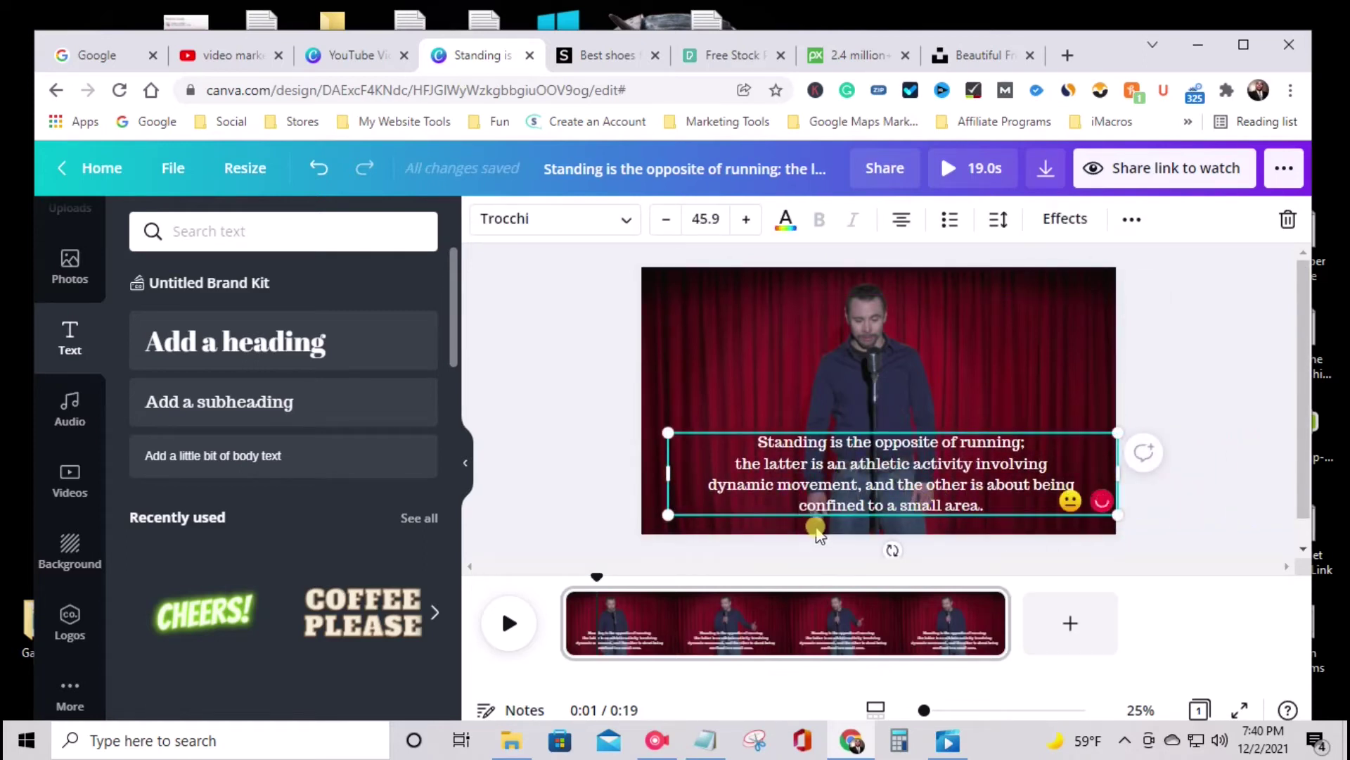
Remove the line breaks inside the caption so its sentence flows as continuous text.
click(855, 547)
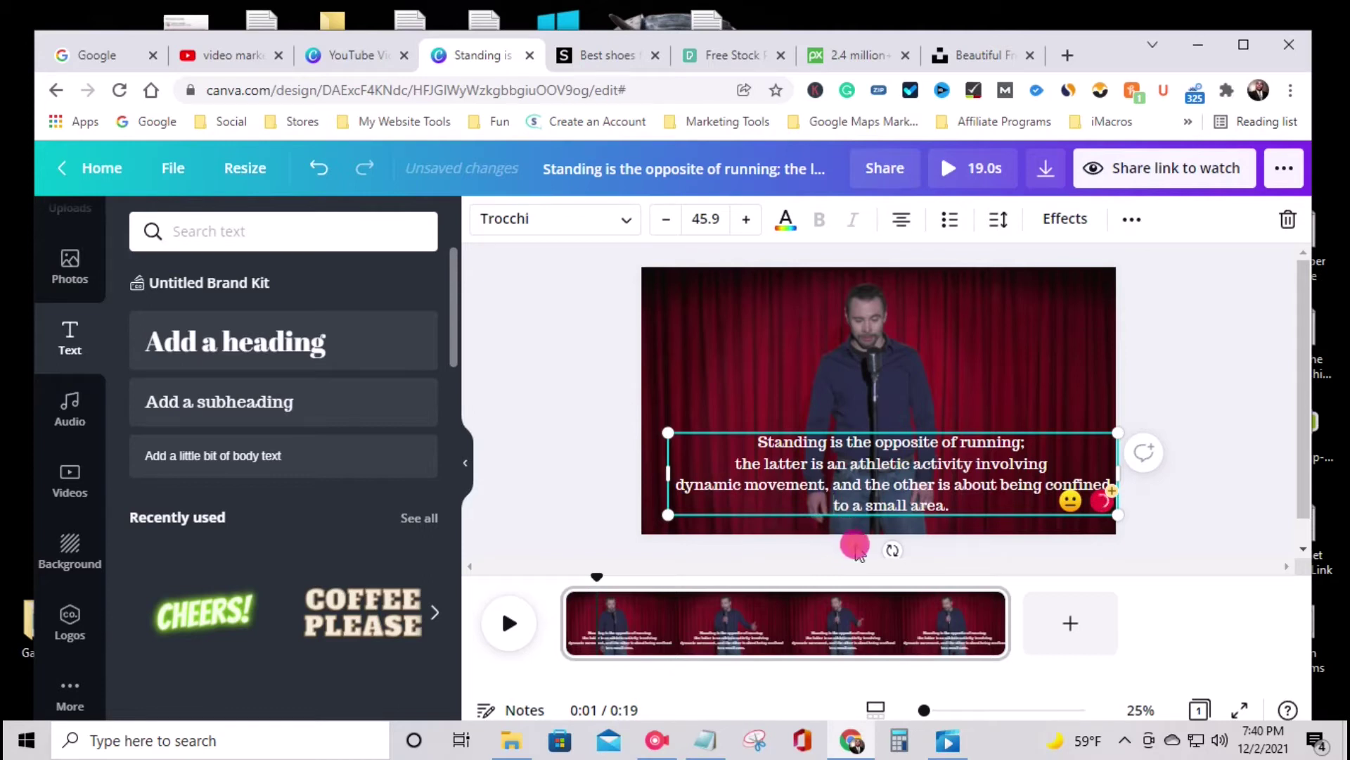
key(Delete)
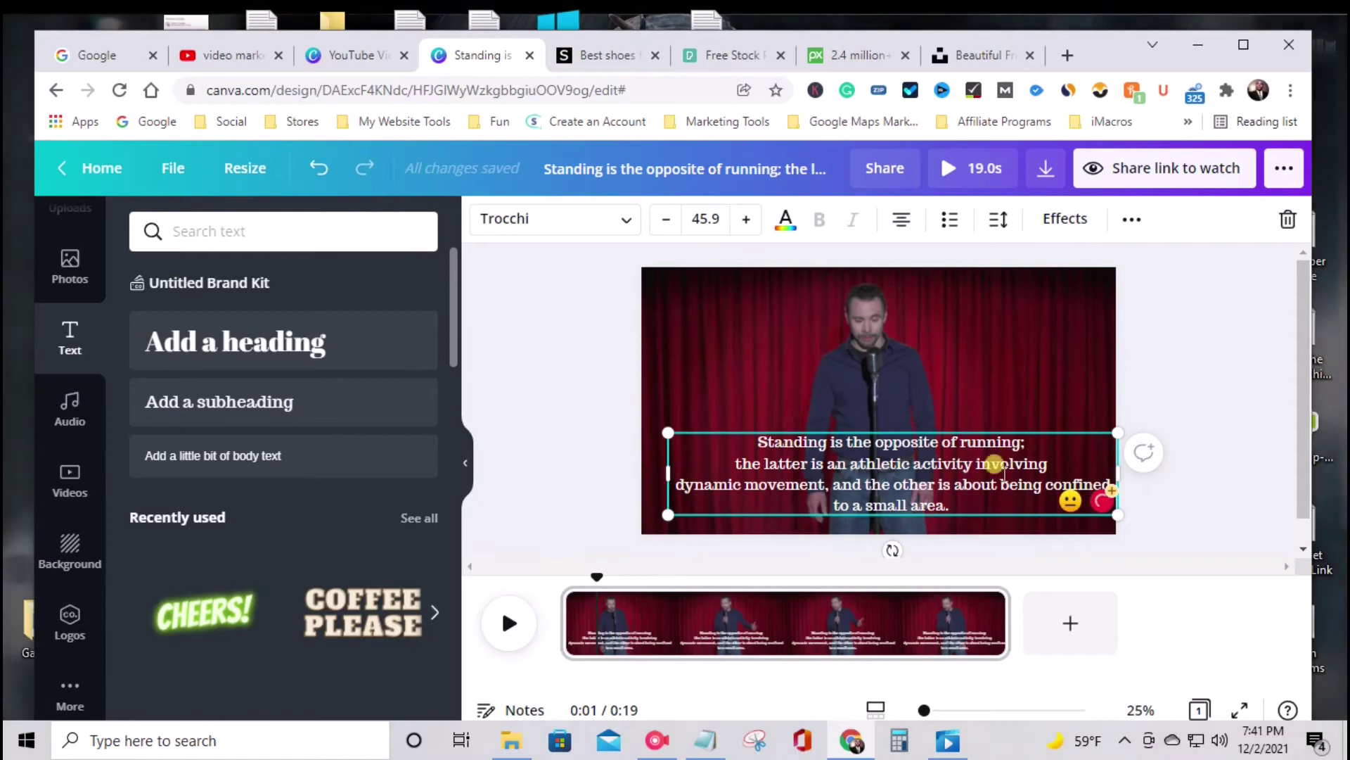
key(BackSpace)
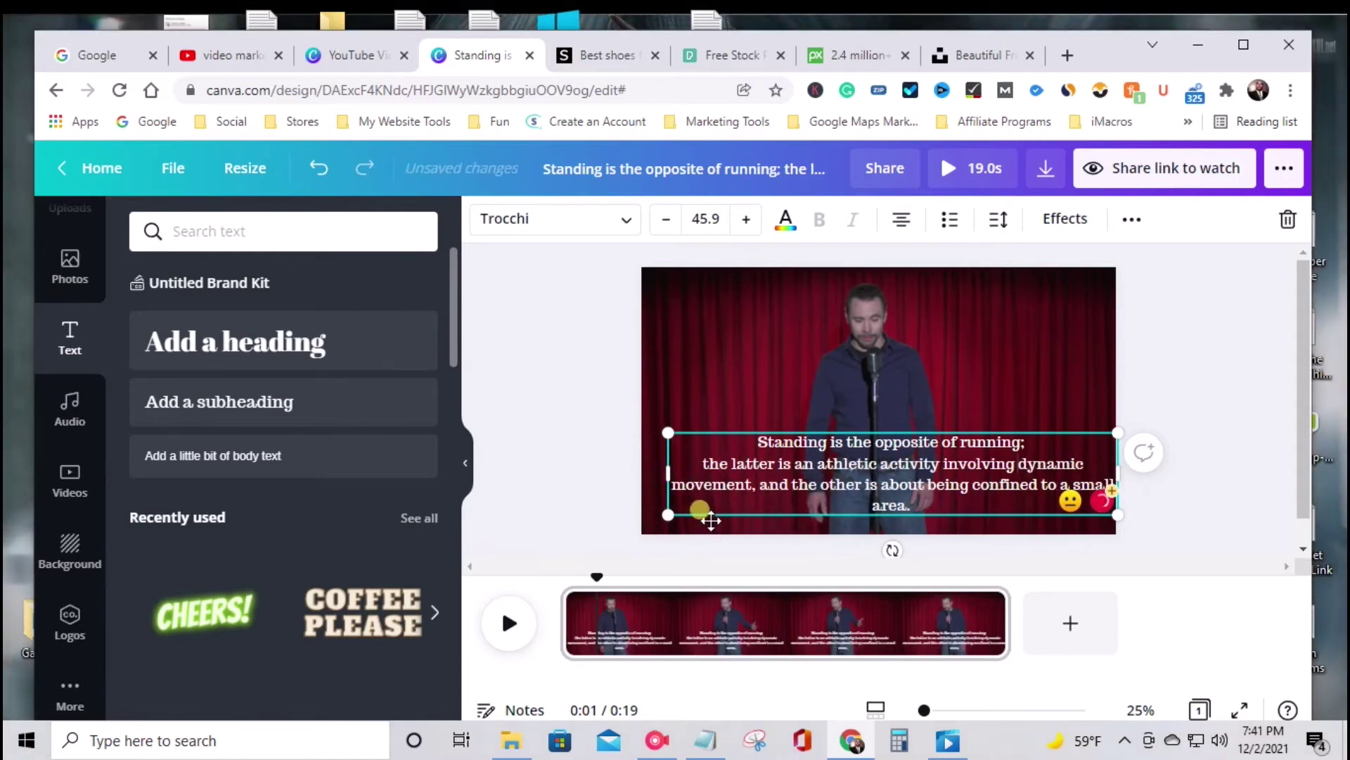
key(BackSpace)
key(BackSpace)
text(t)
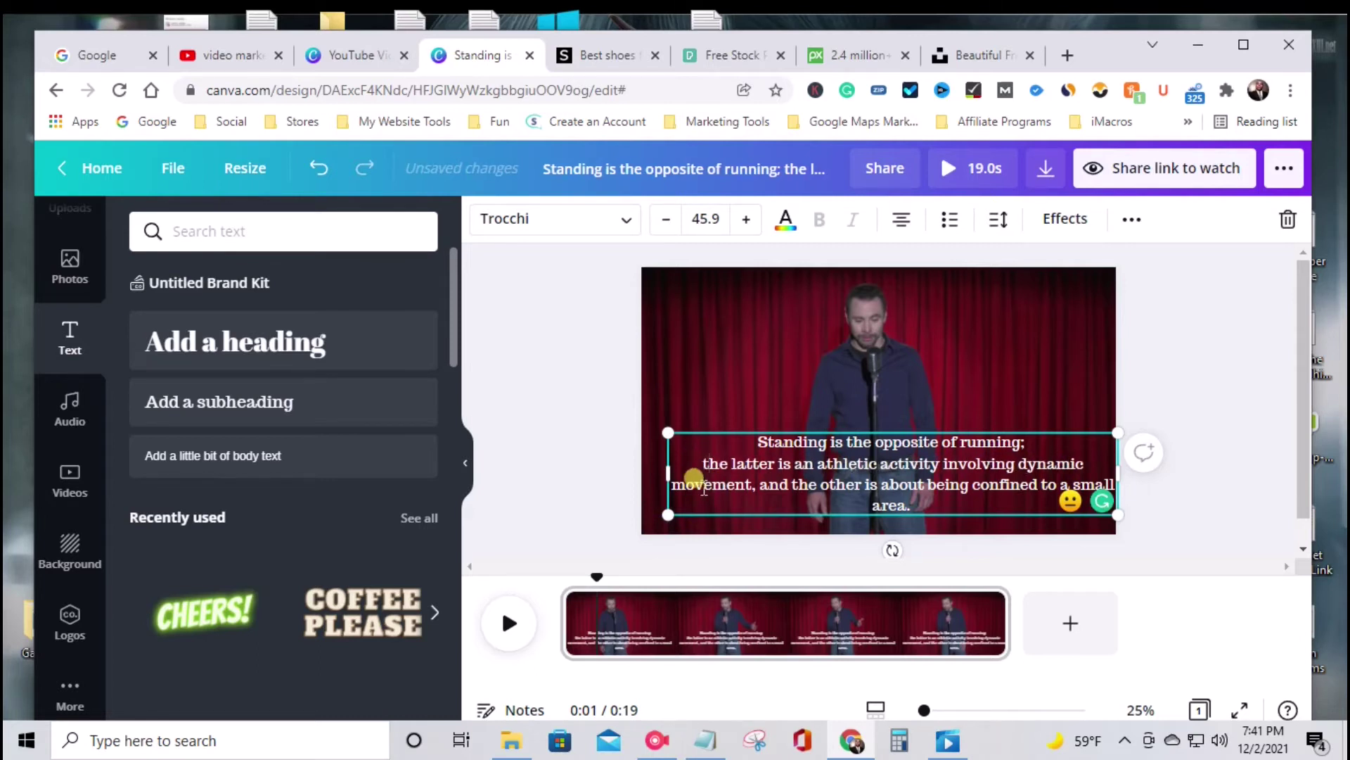
key(BackSpace)
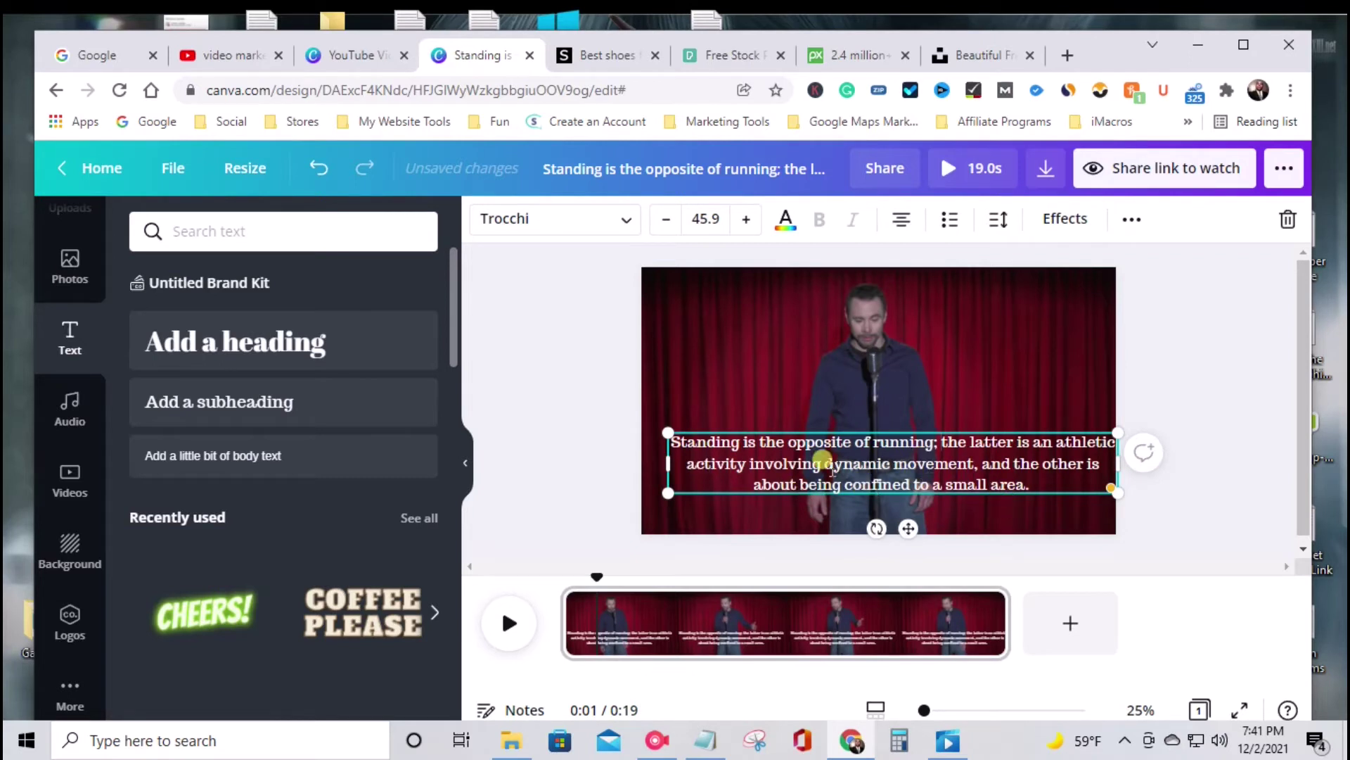
Move the caption down to the lower edge of the video frame and deselect it.
click(855, 447)
drag(864, 462, 866, 489)
click(895, 465)
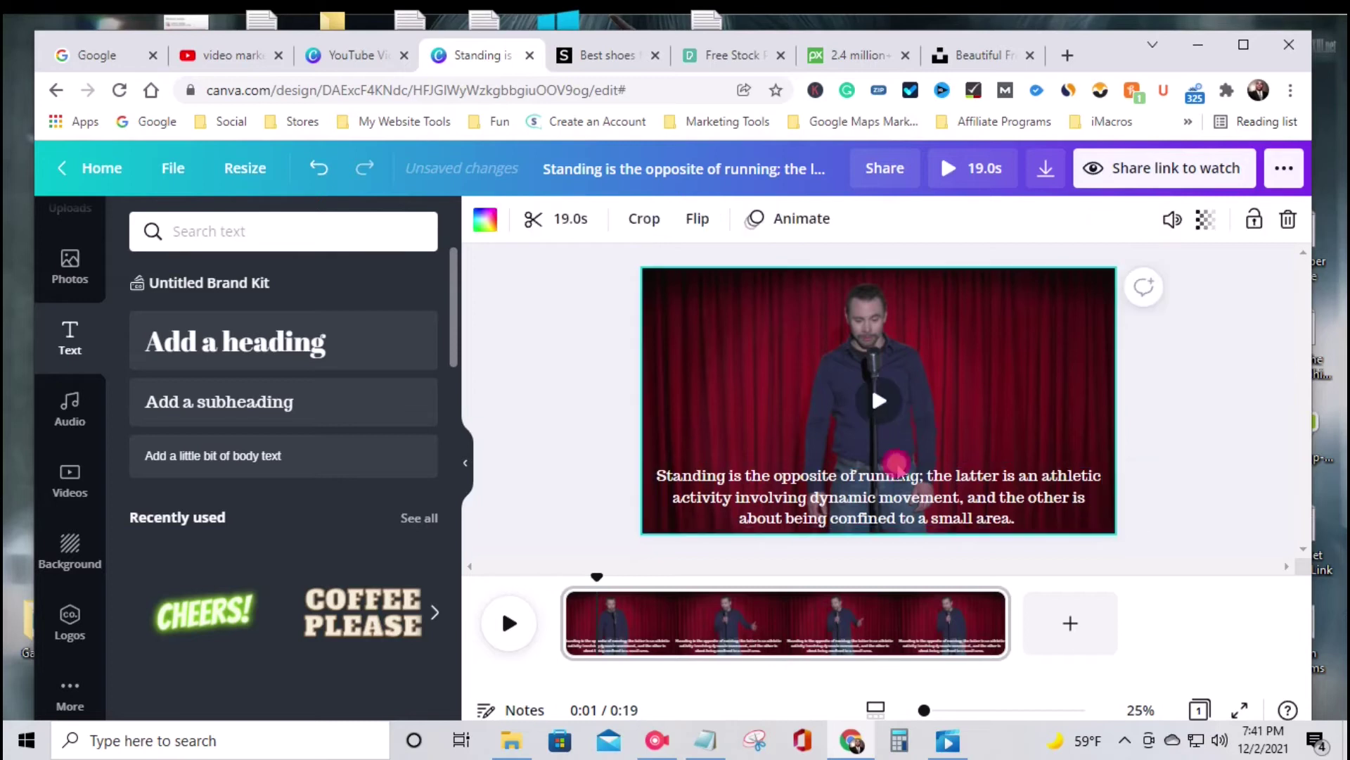
Play and pause the captioned clip to preview it, and try to extend its end on the timeline.
click(503, 622)
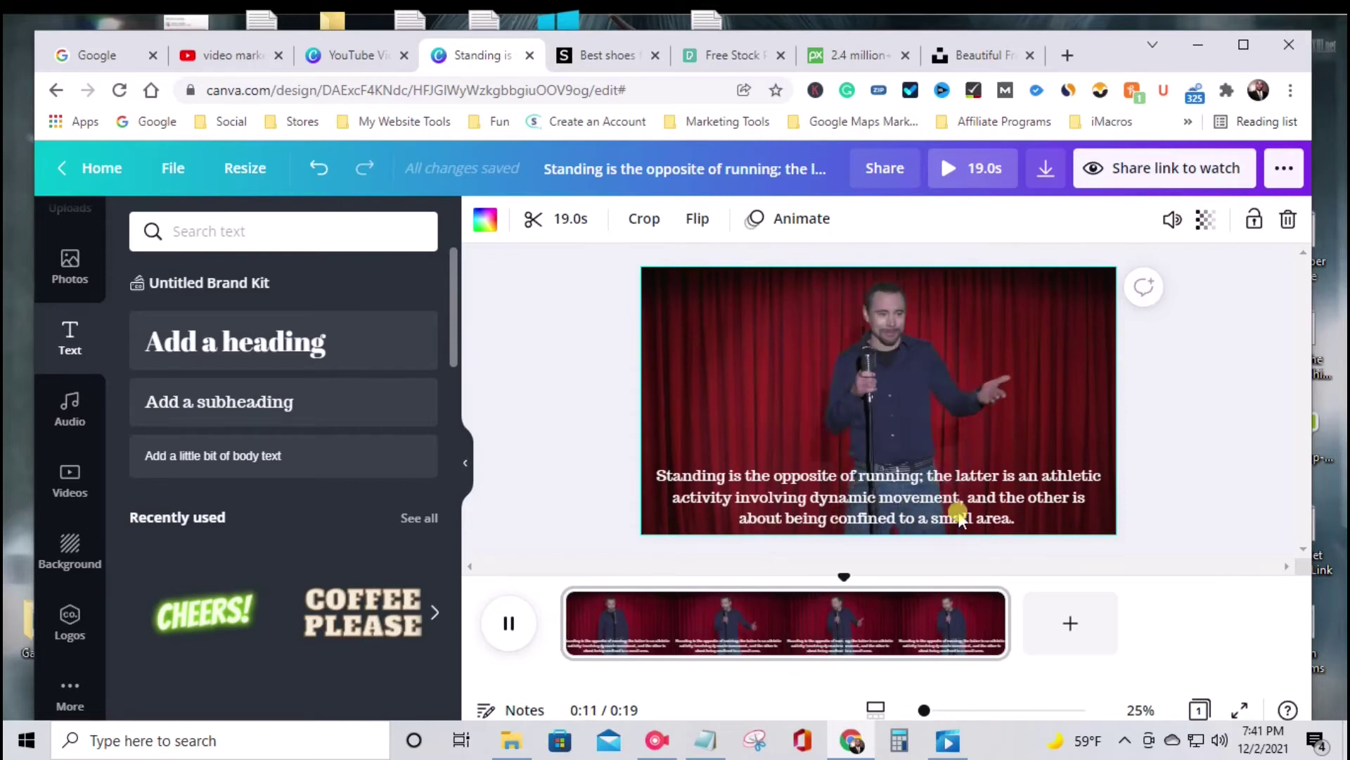
click(509, 623)
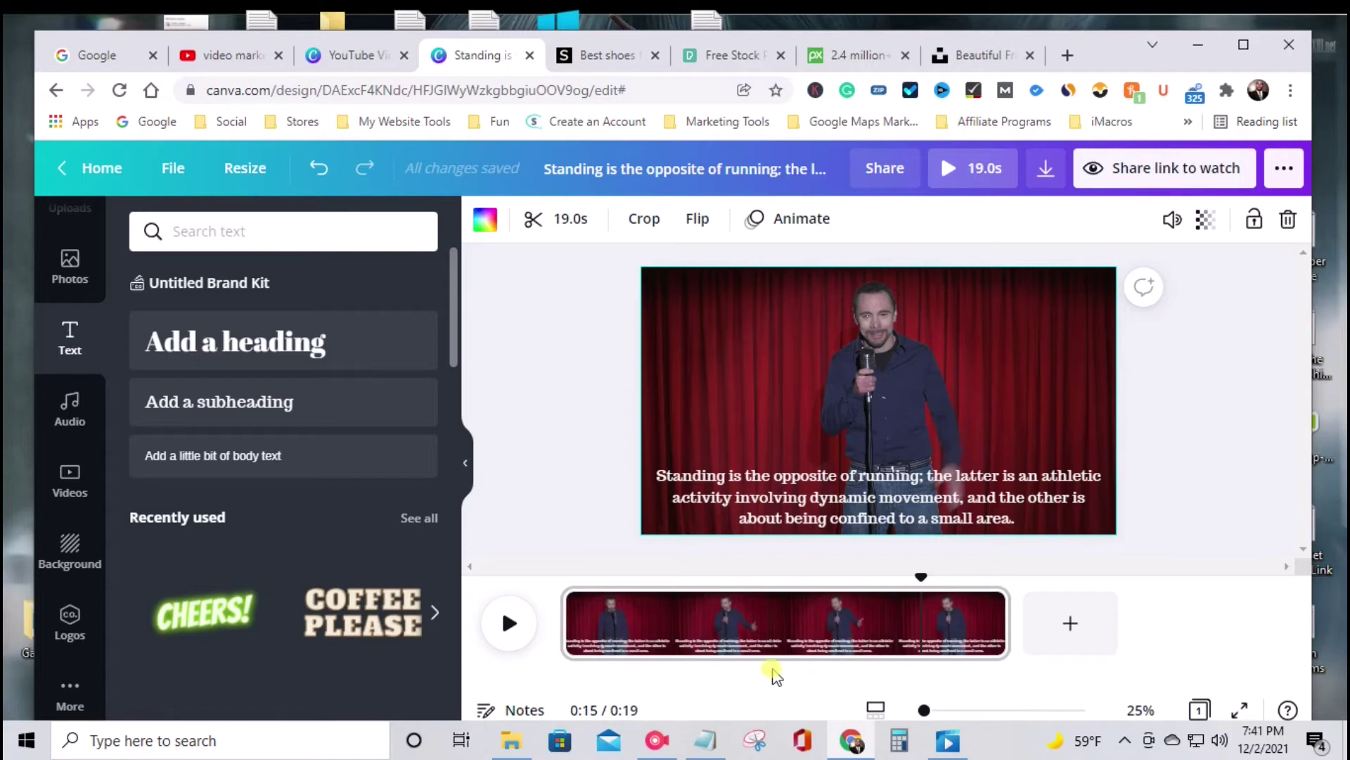
drag(1004, 623, 1062, 623)
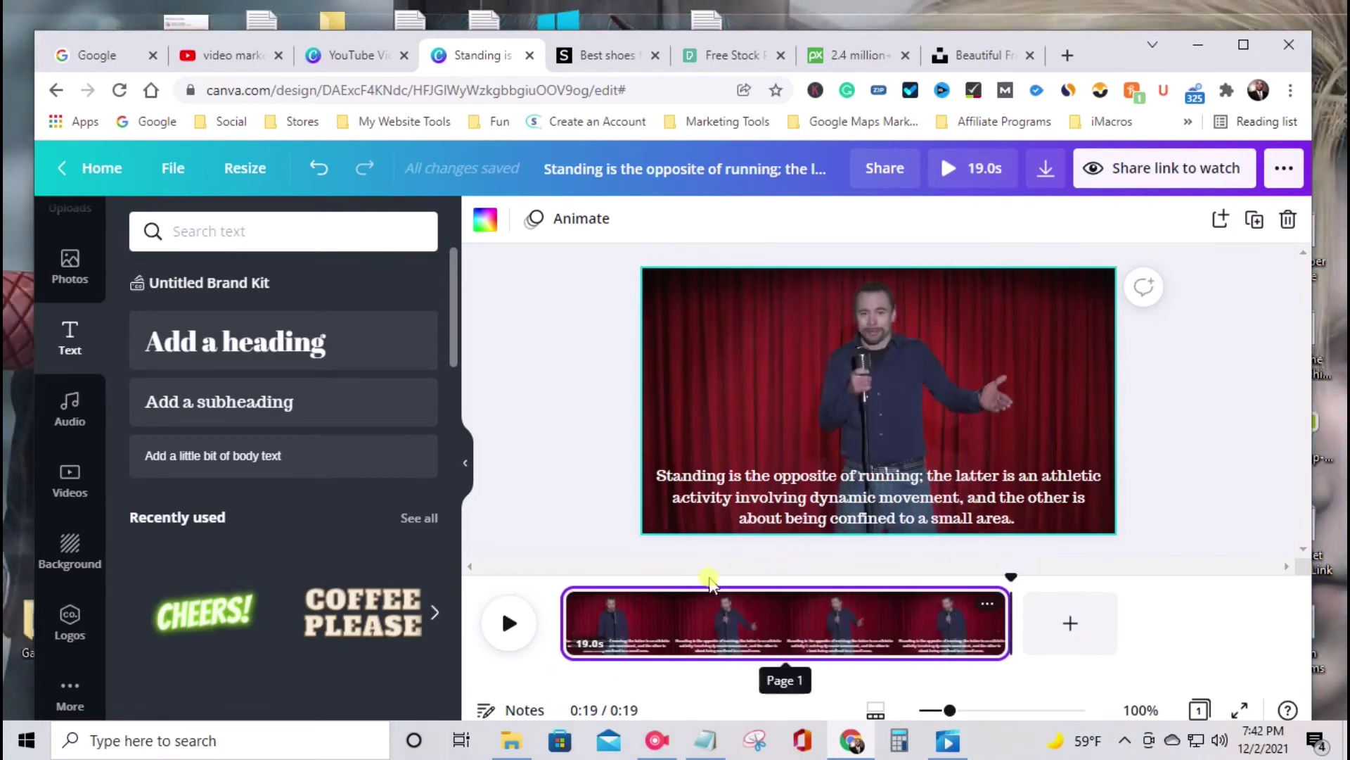
click(573, 679)
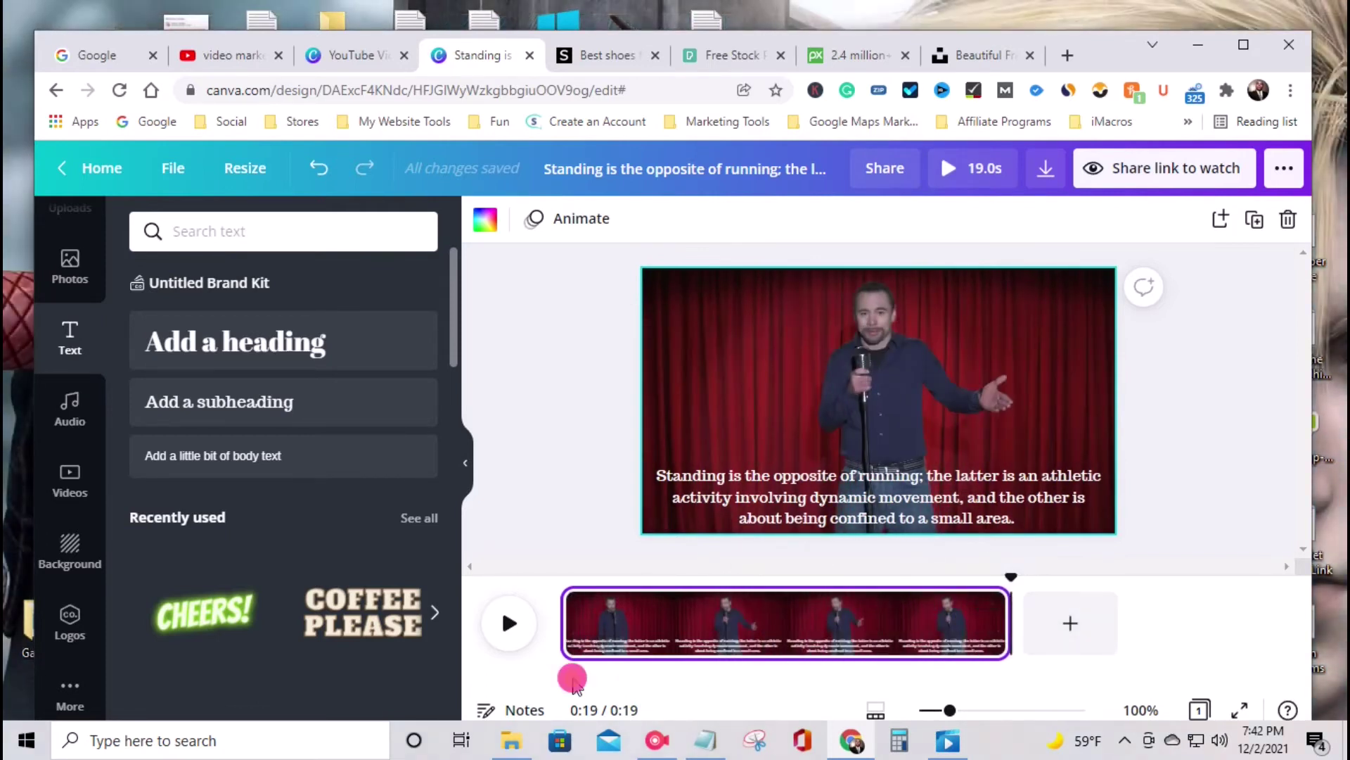
Apply the Bounce text animation to the caption on the comedian clip.
click(802, 510)
click(1081, 226)
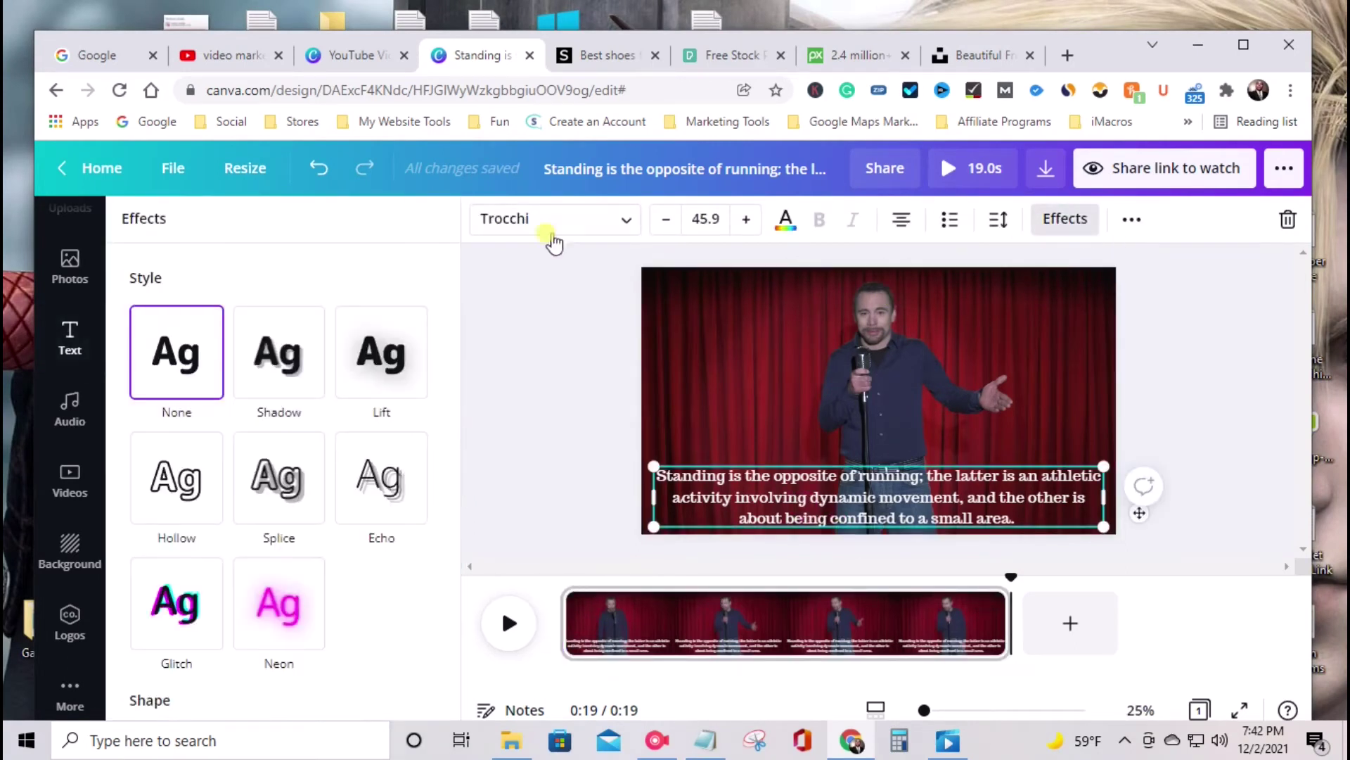
click(1127, 223)
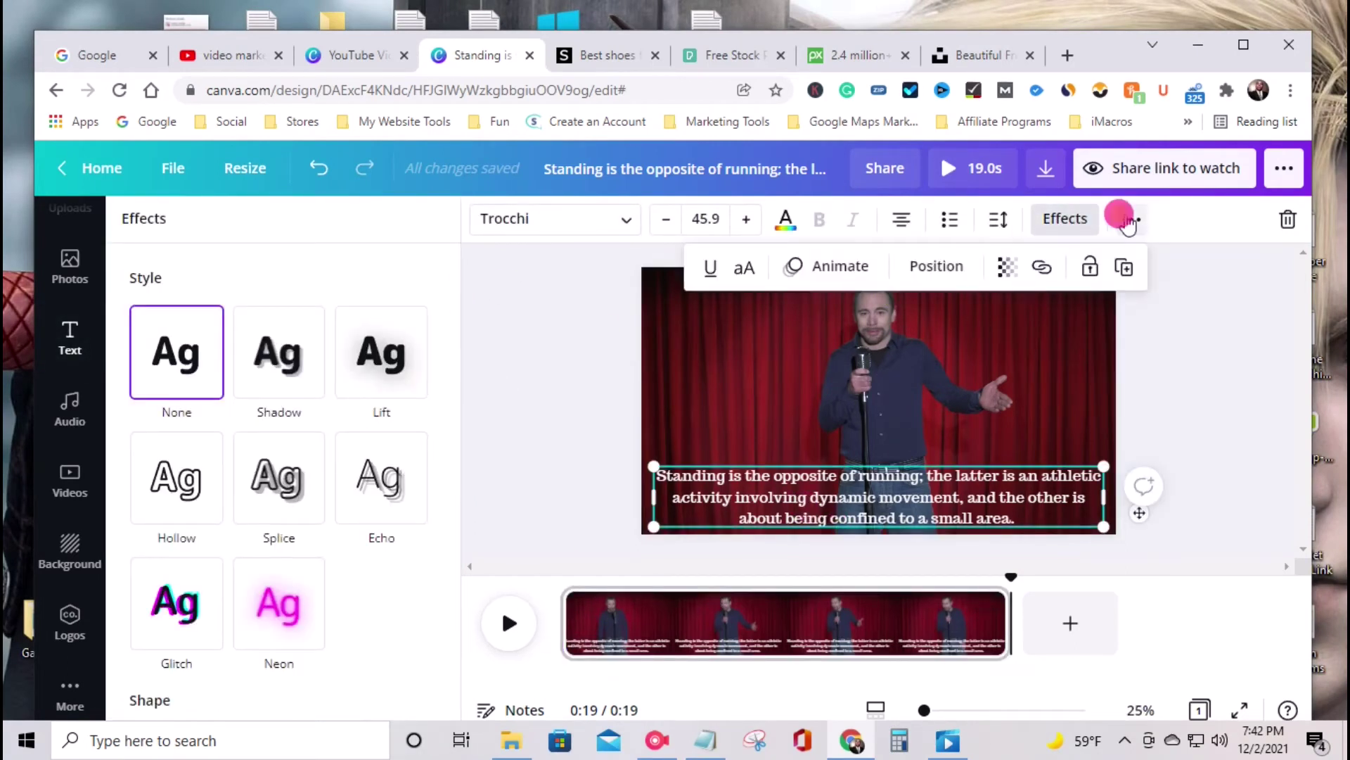
click(821, 266)
click(278, 449)
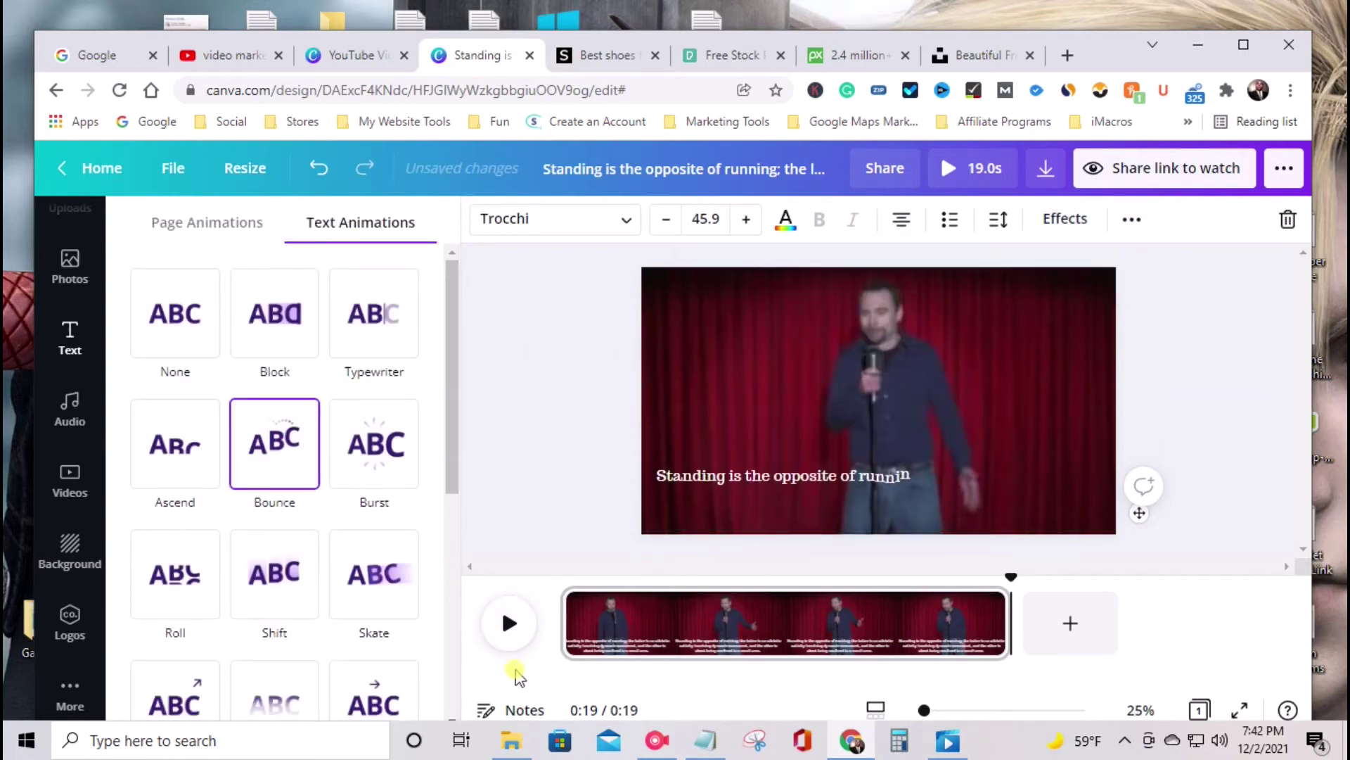
click(547, 585)
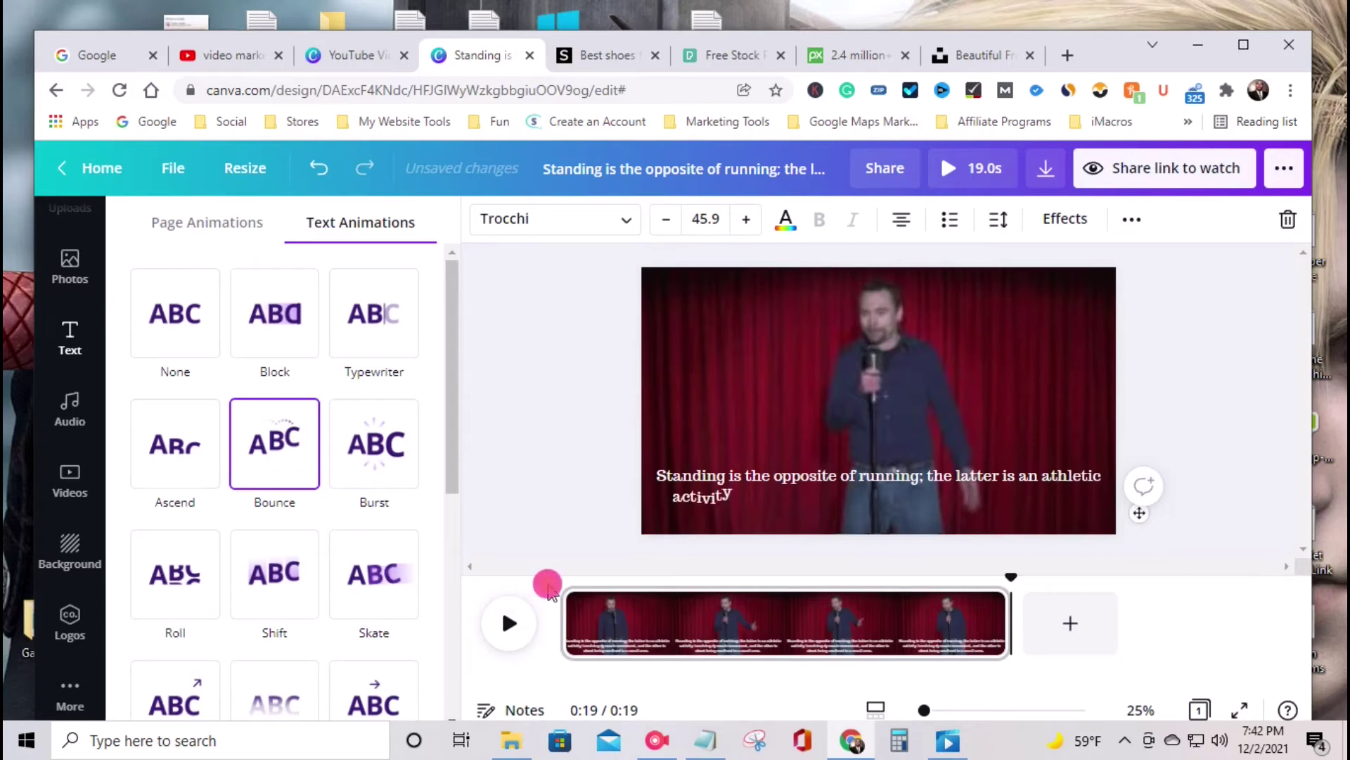
Add a blank second page and bring up the Notepad text to read its next sentence.
click(1070, 623)
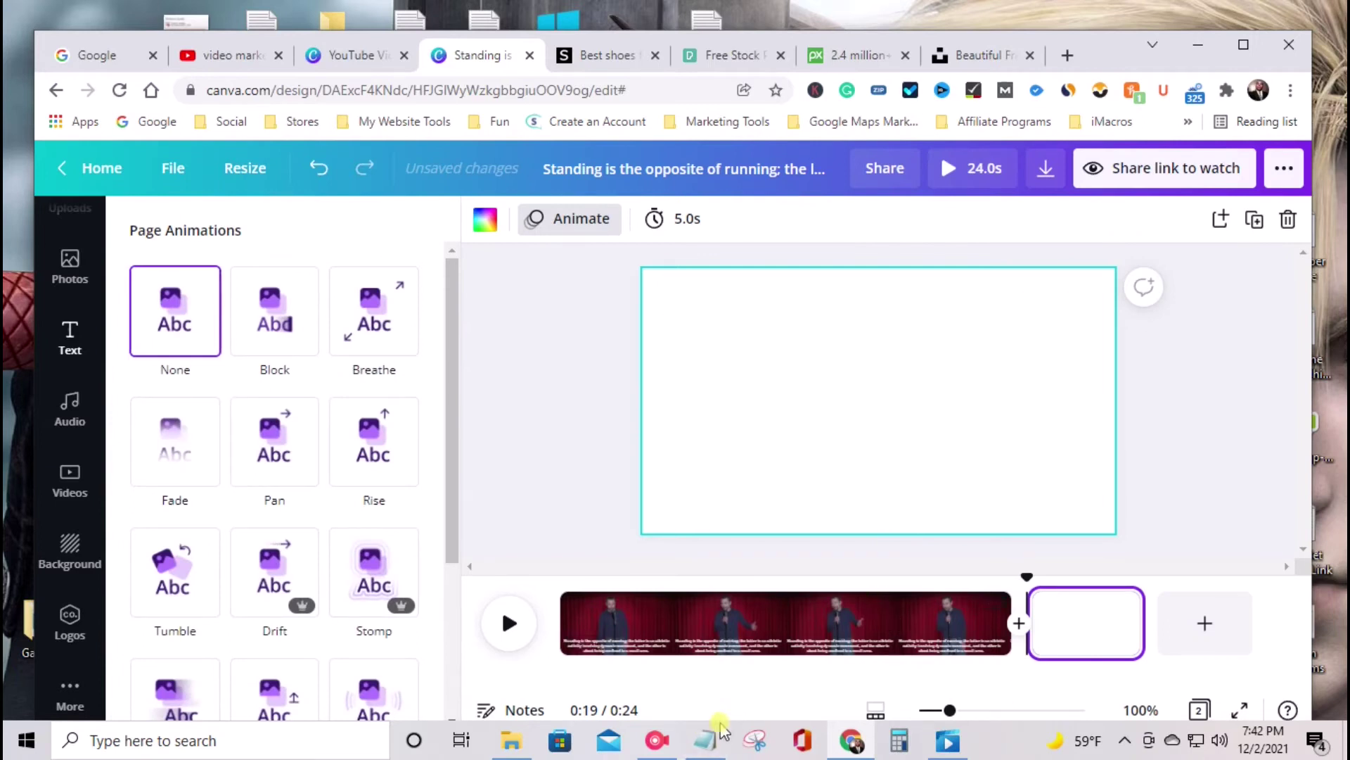
click(705, 740)
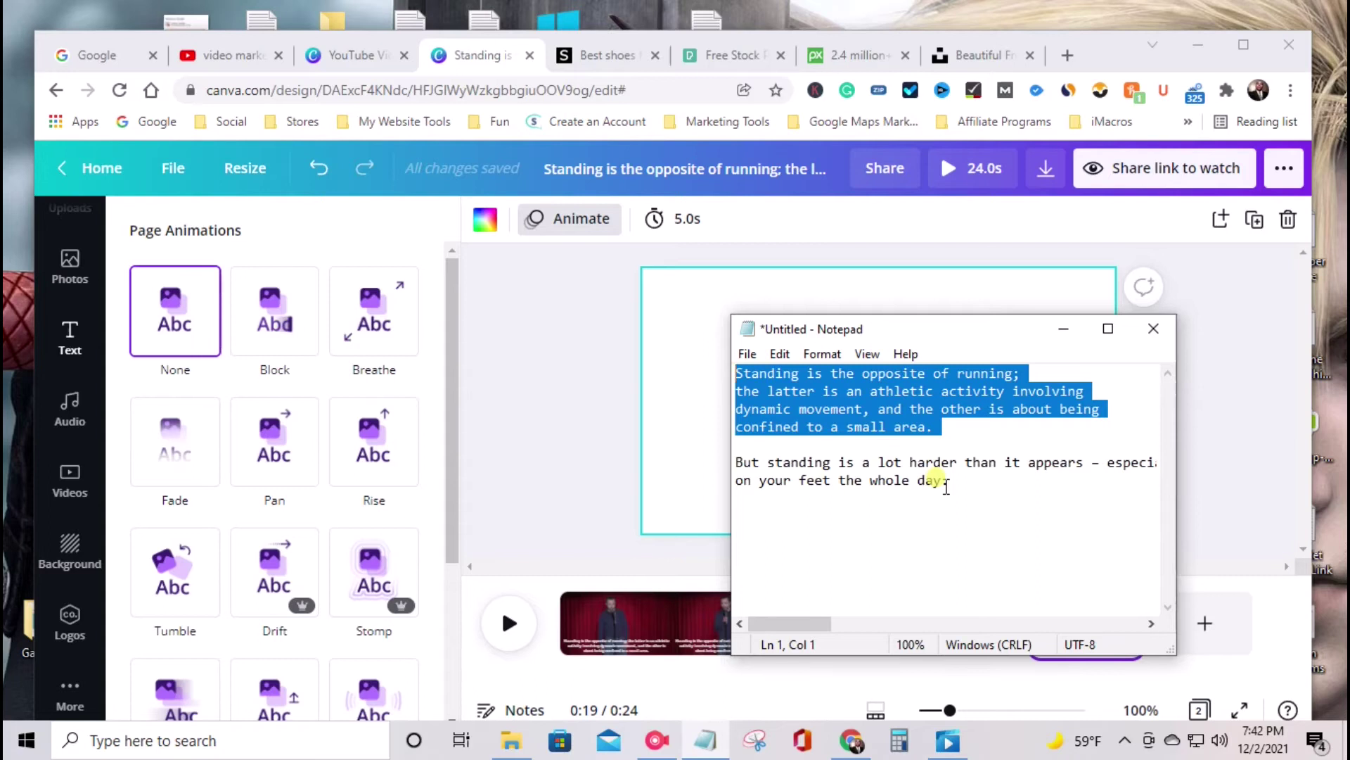
drag(820, 626, 785, 622)
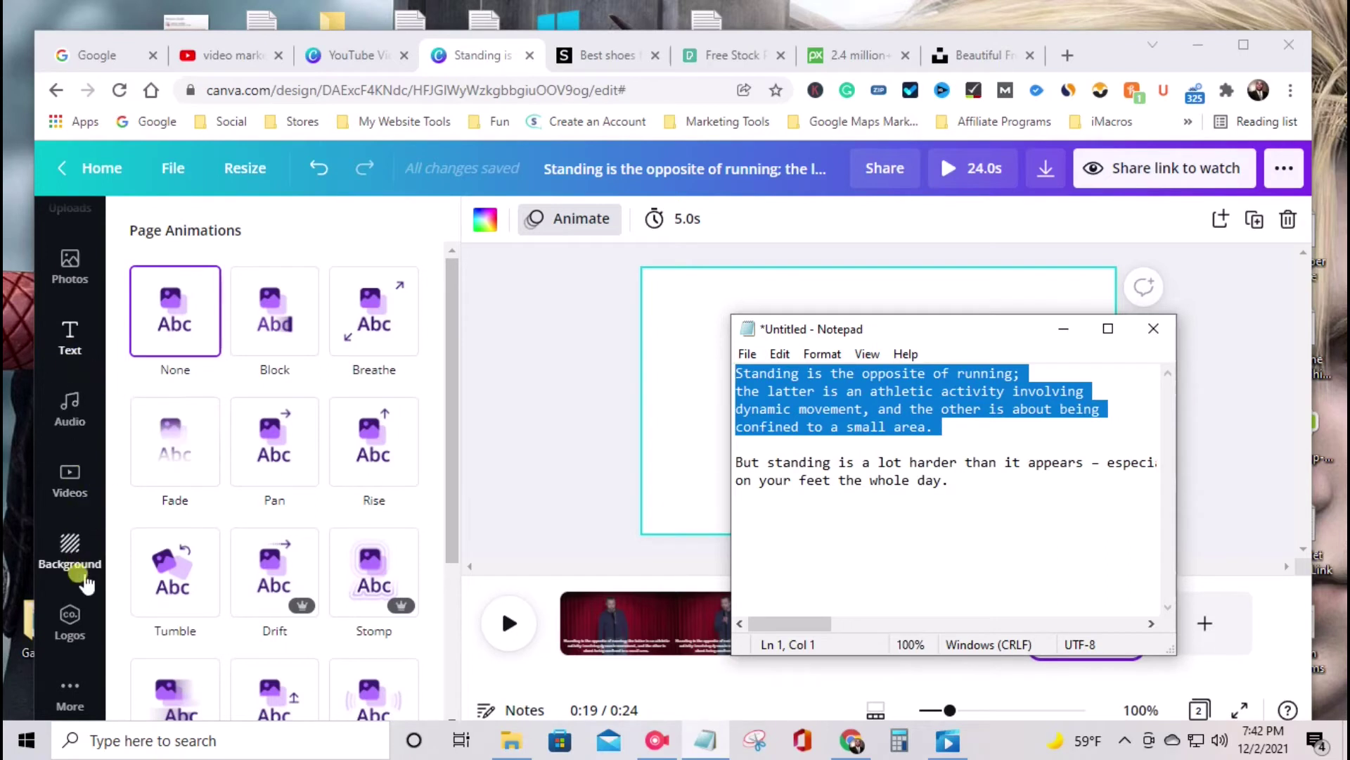
Add the clip of businesspeople standing in line from the "stand up" video results to the blank page and enlarge it to fill the frame.
scroll(69, 542, up, 3)
click(80, 663)
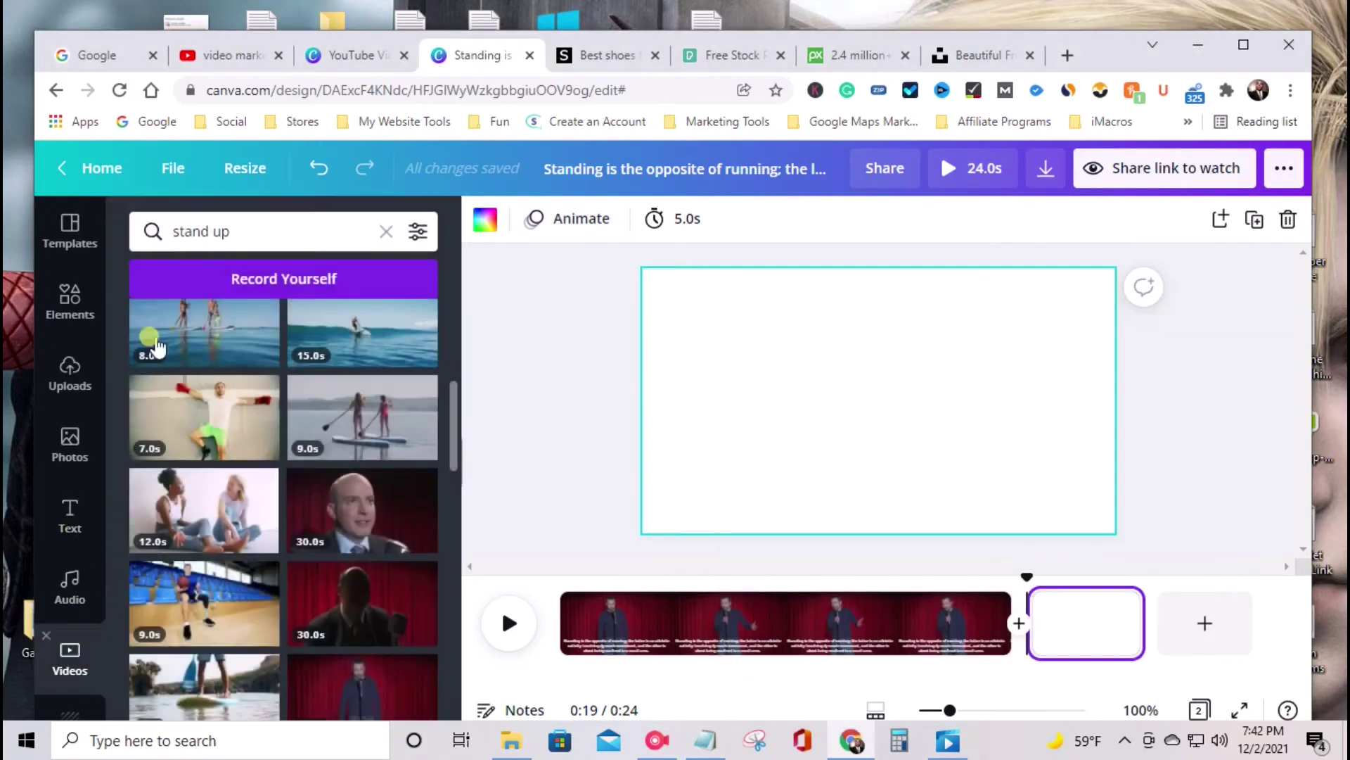
scroll(267, 508, down, 3)
scroll(270, 499, down, 2)
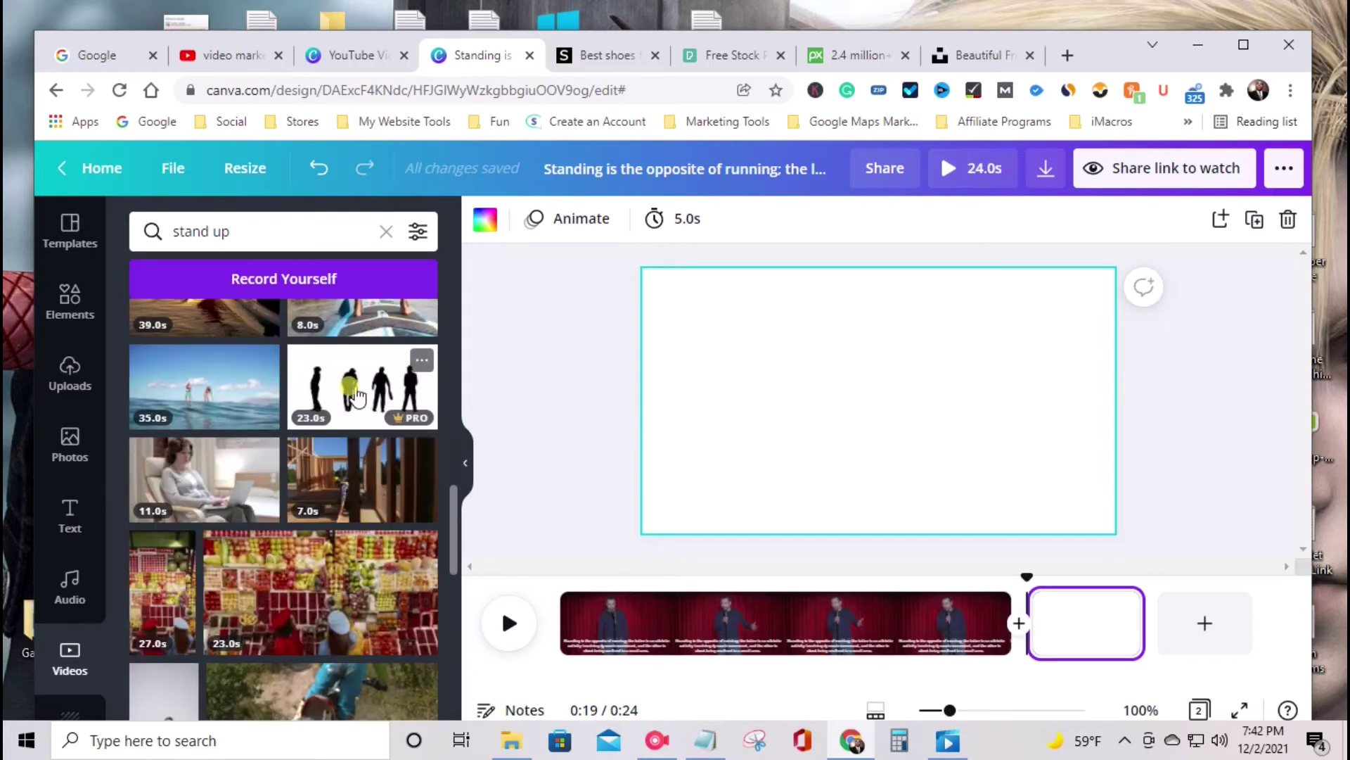
scroll(355, 397, down, 5)
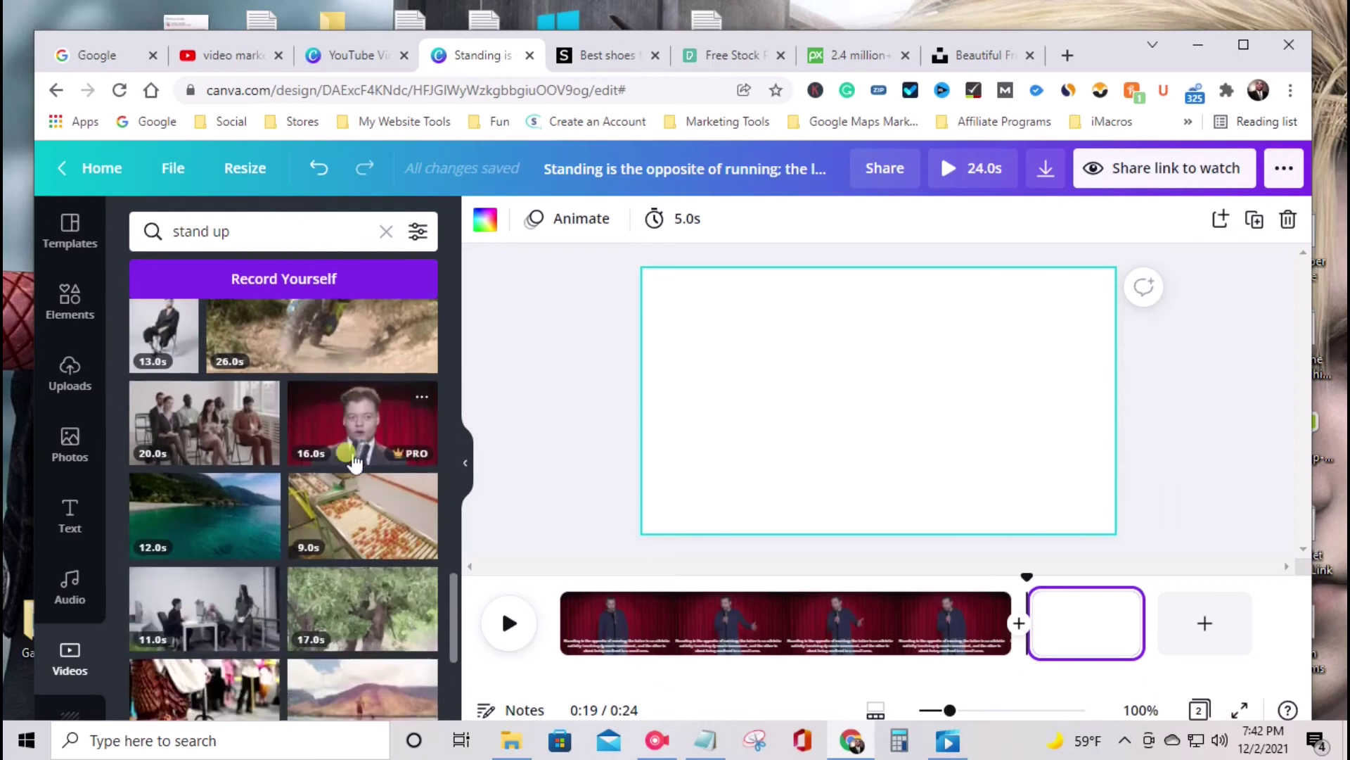
scroll(355, 456, down, 4)
scroll(351, 453, up, 1)
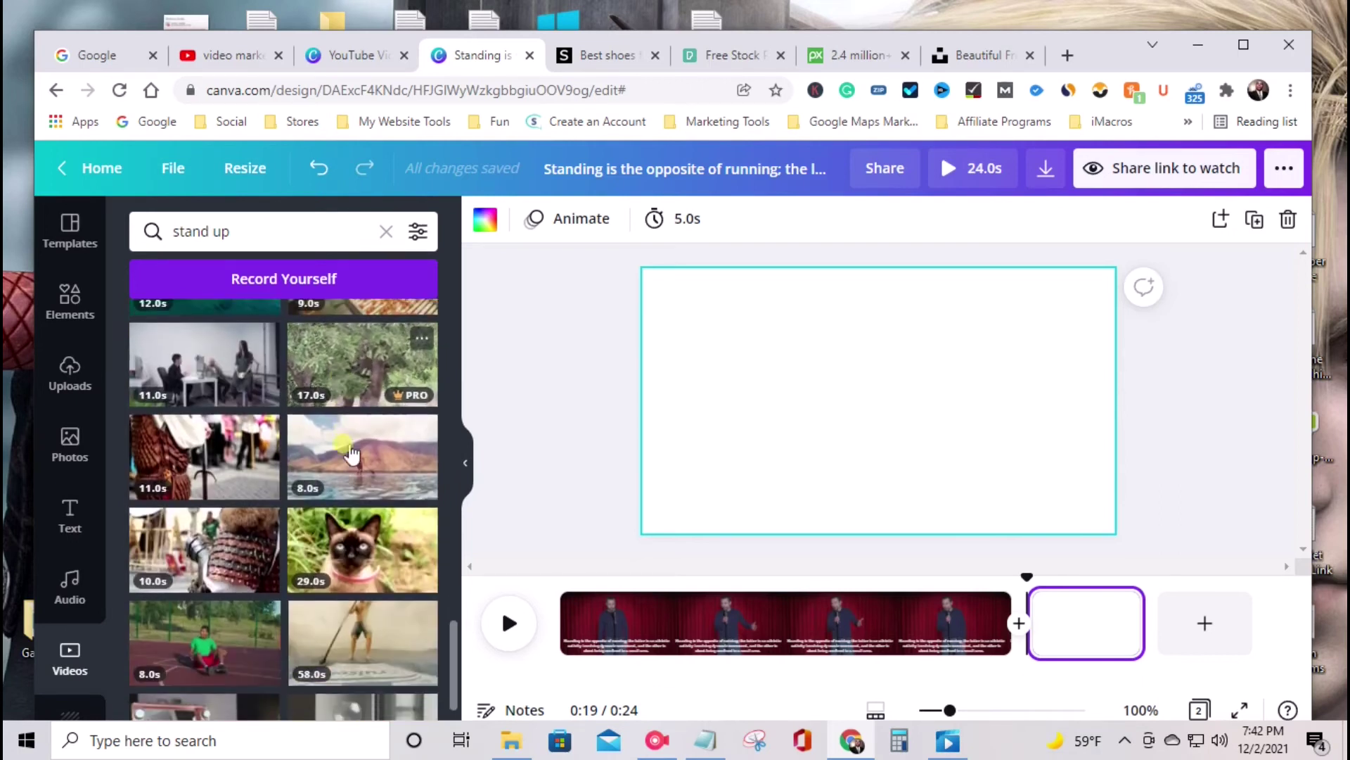
scroll(352, 453, down, 1)
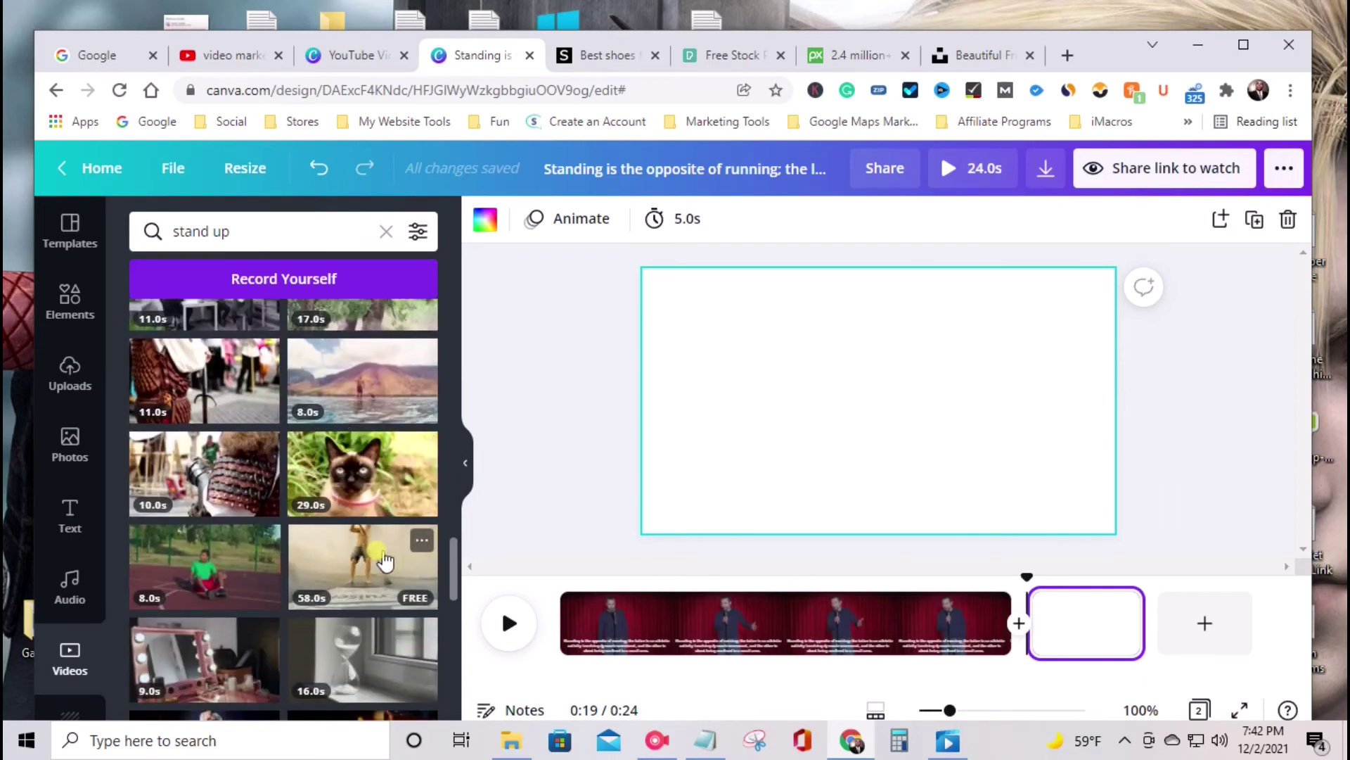
scroll(383, 555, down, 2)
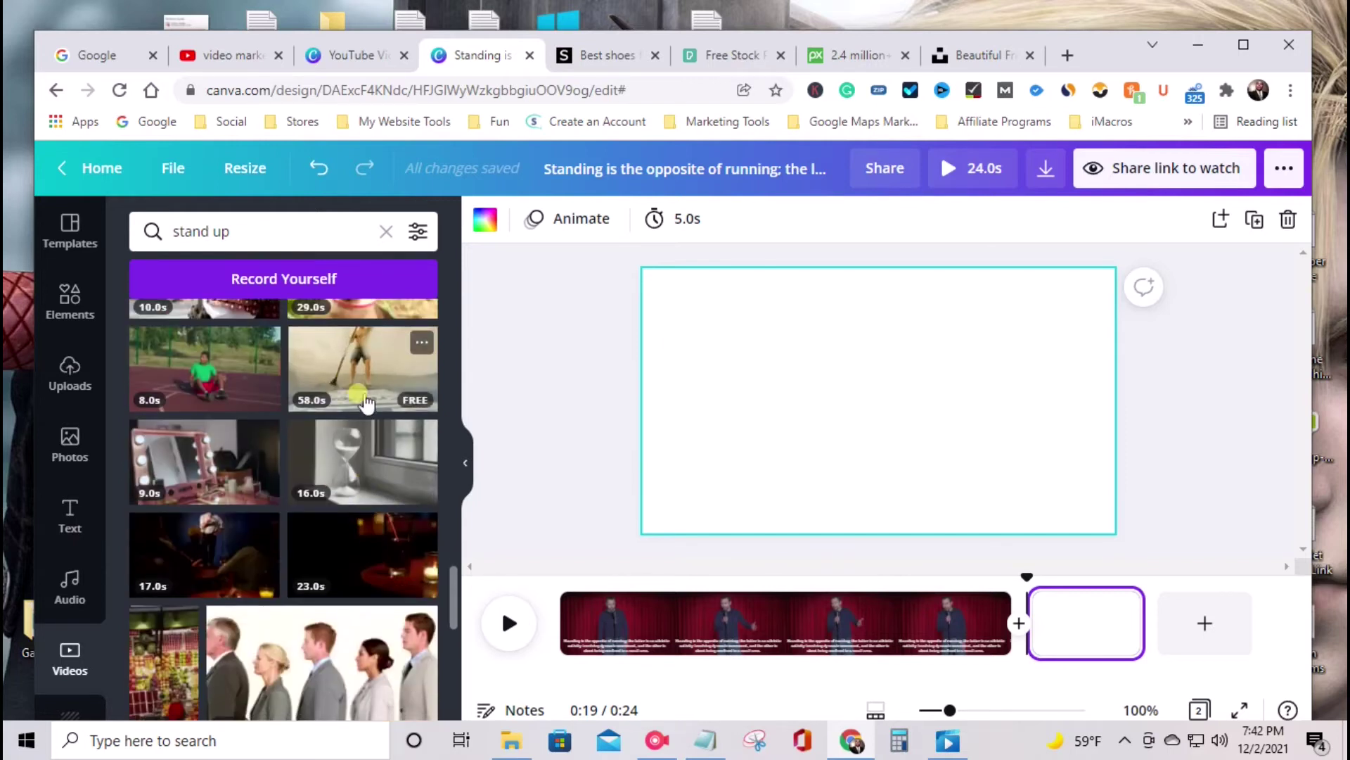
scroll(334, 460, down, 2)
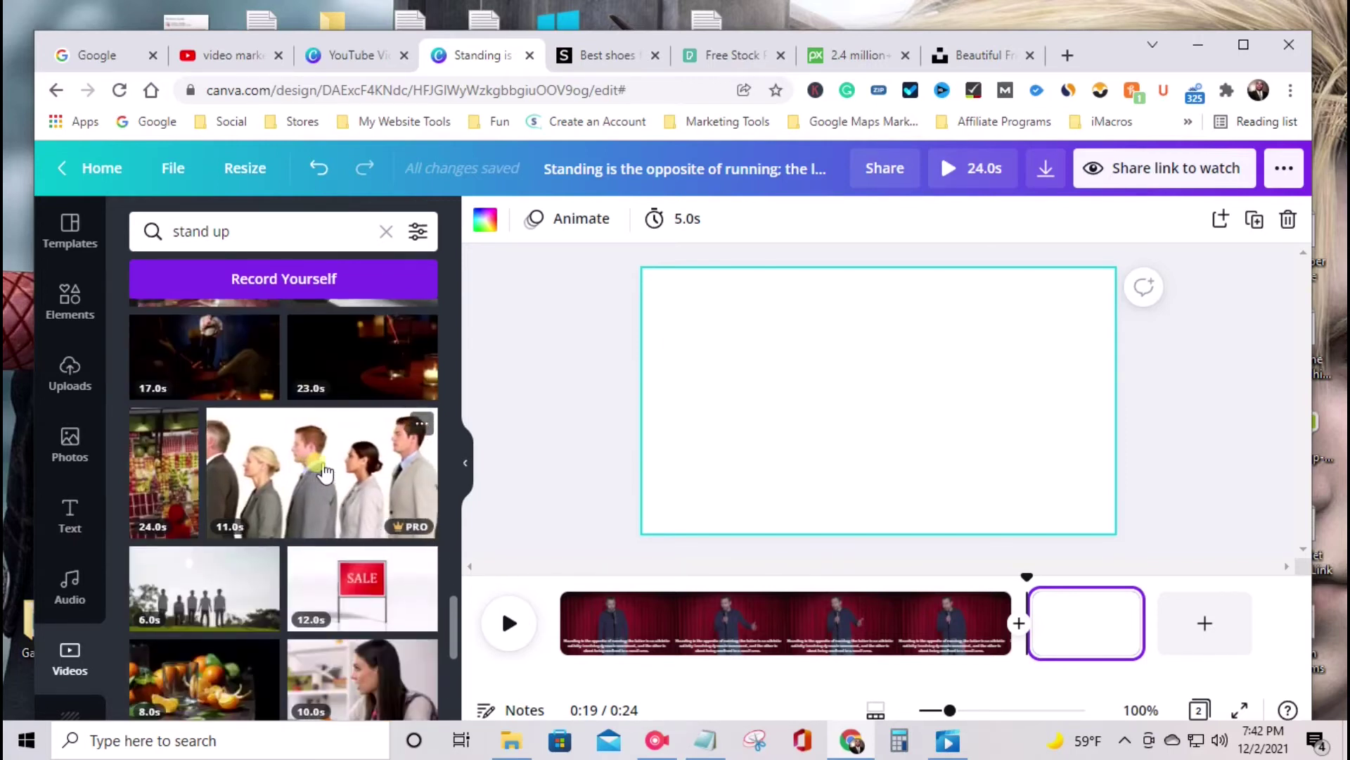
click(324, 472)
mouse_move(691, 510)
mouse_down()
mouse_move(668, 492)
mouse_move(681, 497)
mouse_move(642, 512)
mouse_move(678, 524)
mouse_up()
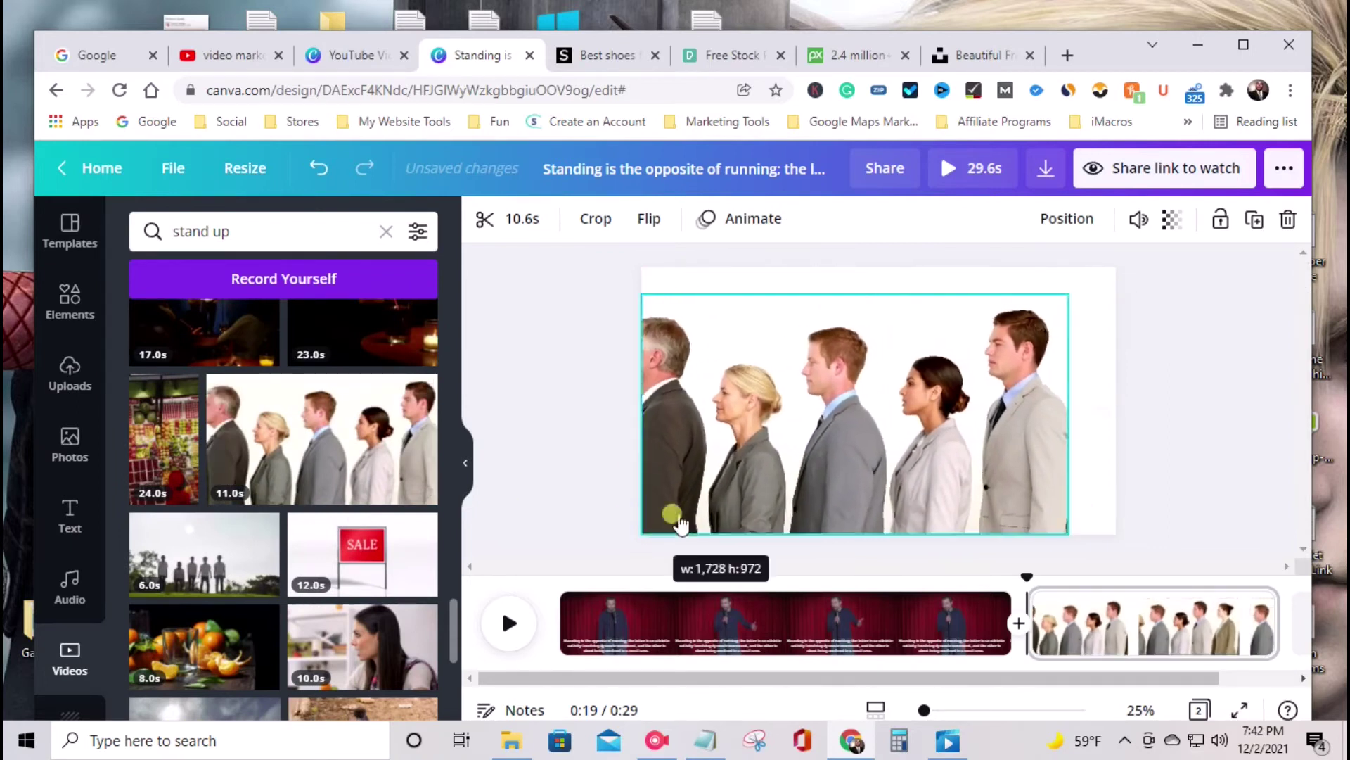
drag(1068, 294, 1116, 267)
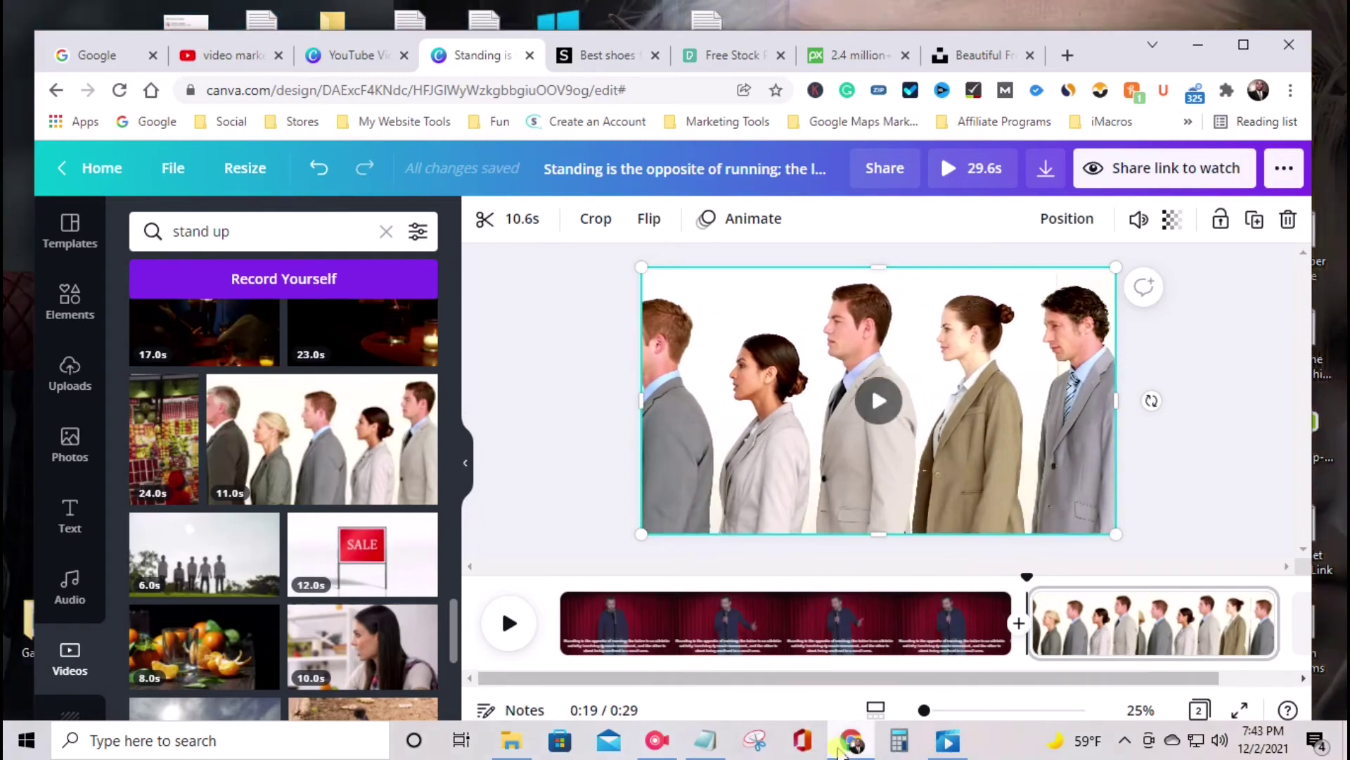
Copy the second paragraph, starting "But standing is a lot harder than it appears", from Notepad and return to the Canva design.
click(705, 739)
drag(951, 481, 749, 466)
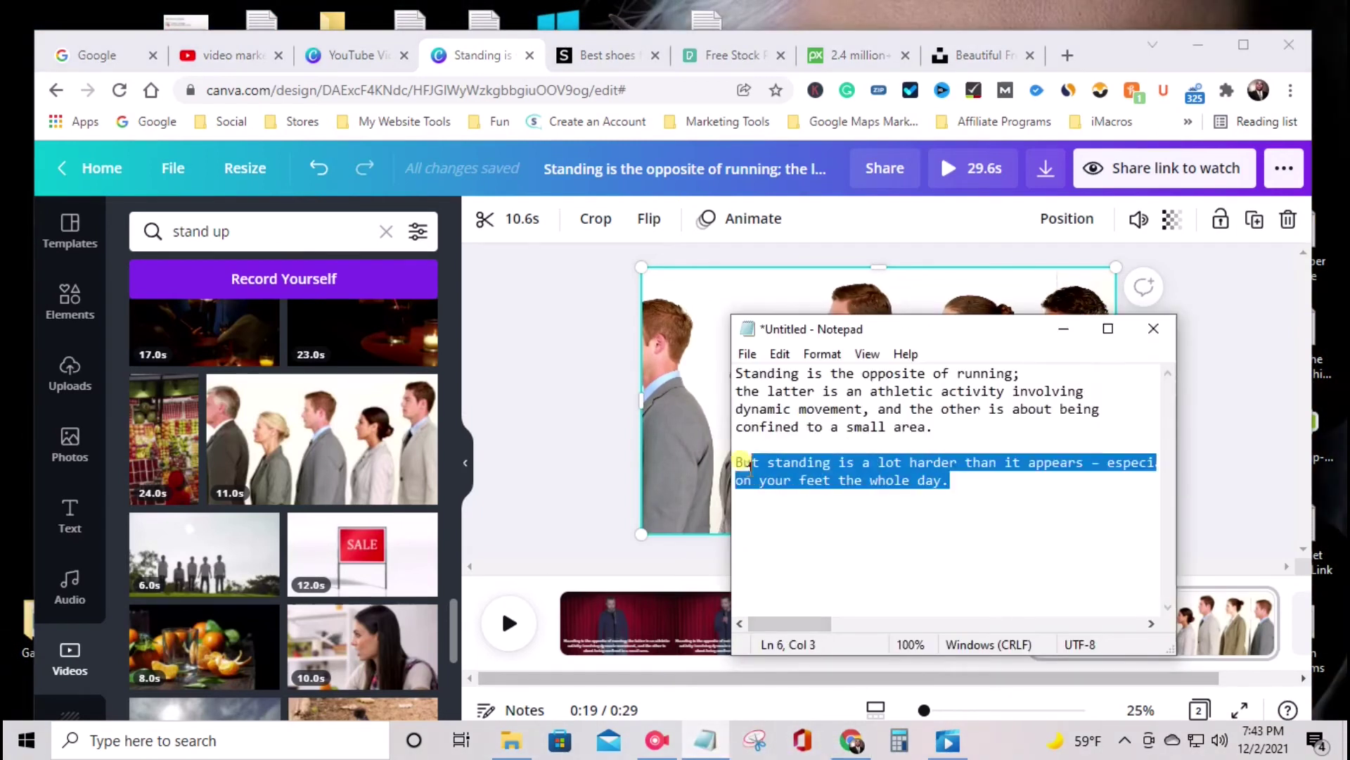
click(546, 457)
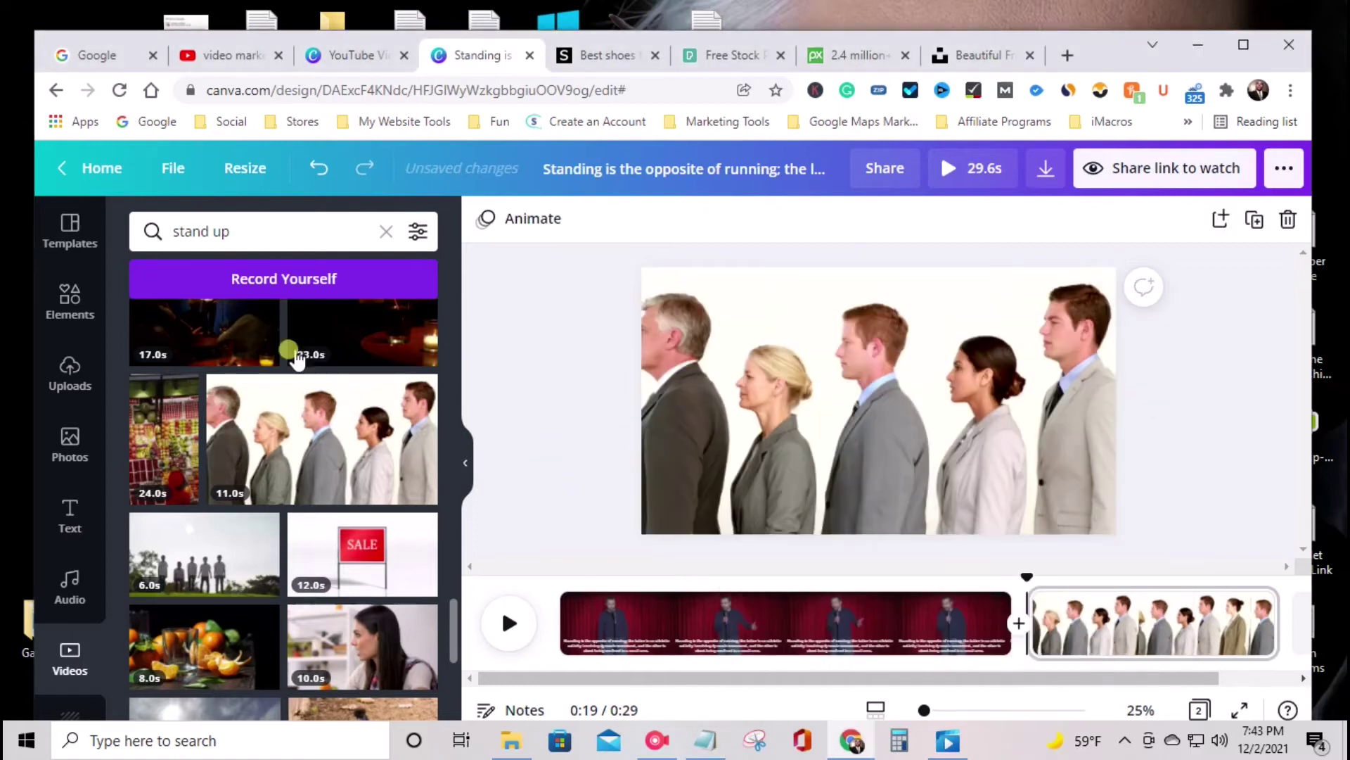
Add a subheading reading "But standing is a lot harder than it appears – especially when you're on your feet the whole day.".
click(73, 513)
click(257, 396)
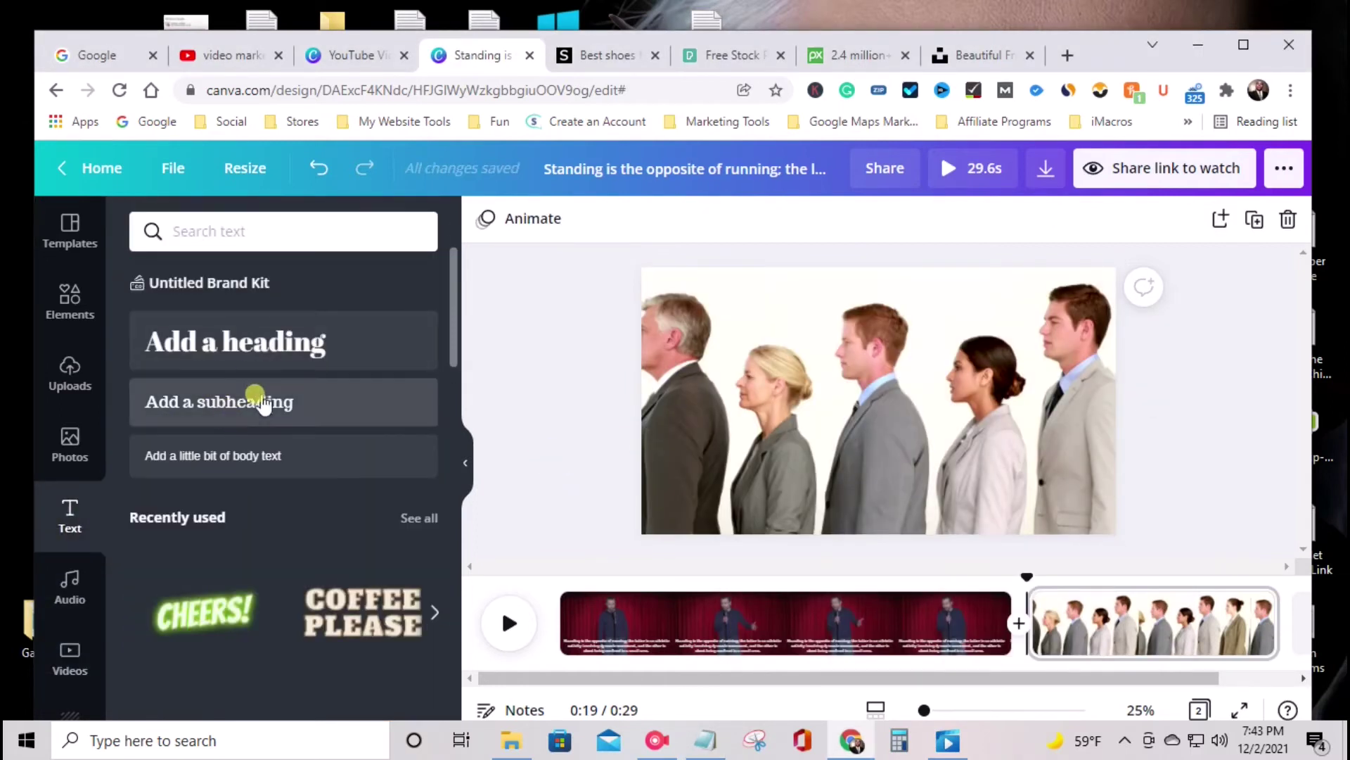
drag(905, 406, 947, 443)
double_click(939, 405)
text(But standing is a lot harder than it appears – especially when you're on your feet the whole day.)
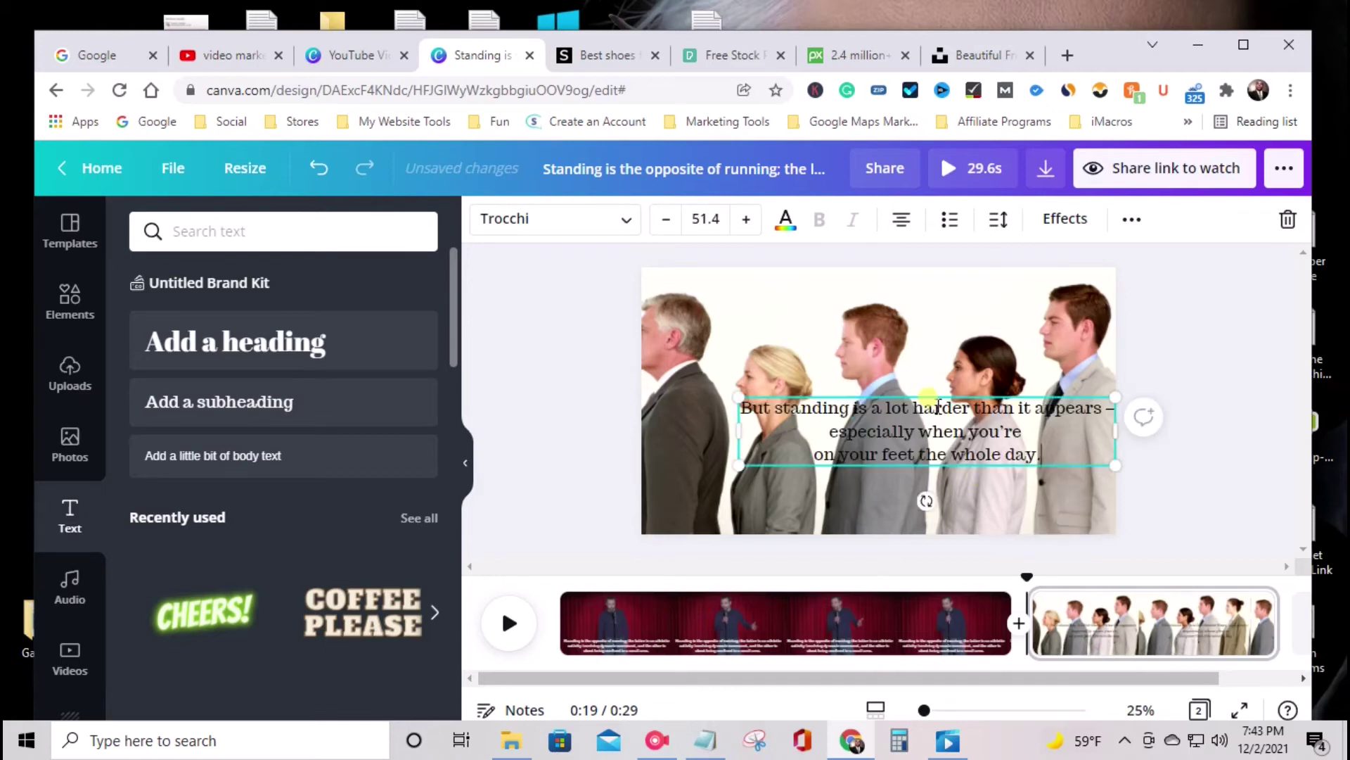
Move the new caption to the lower edge of the frame and make its text flow over two lines across the page width.
click(596, 467)
drag(898, 416, 851, 485)
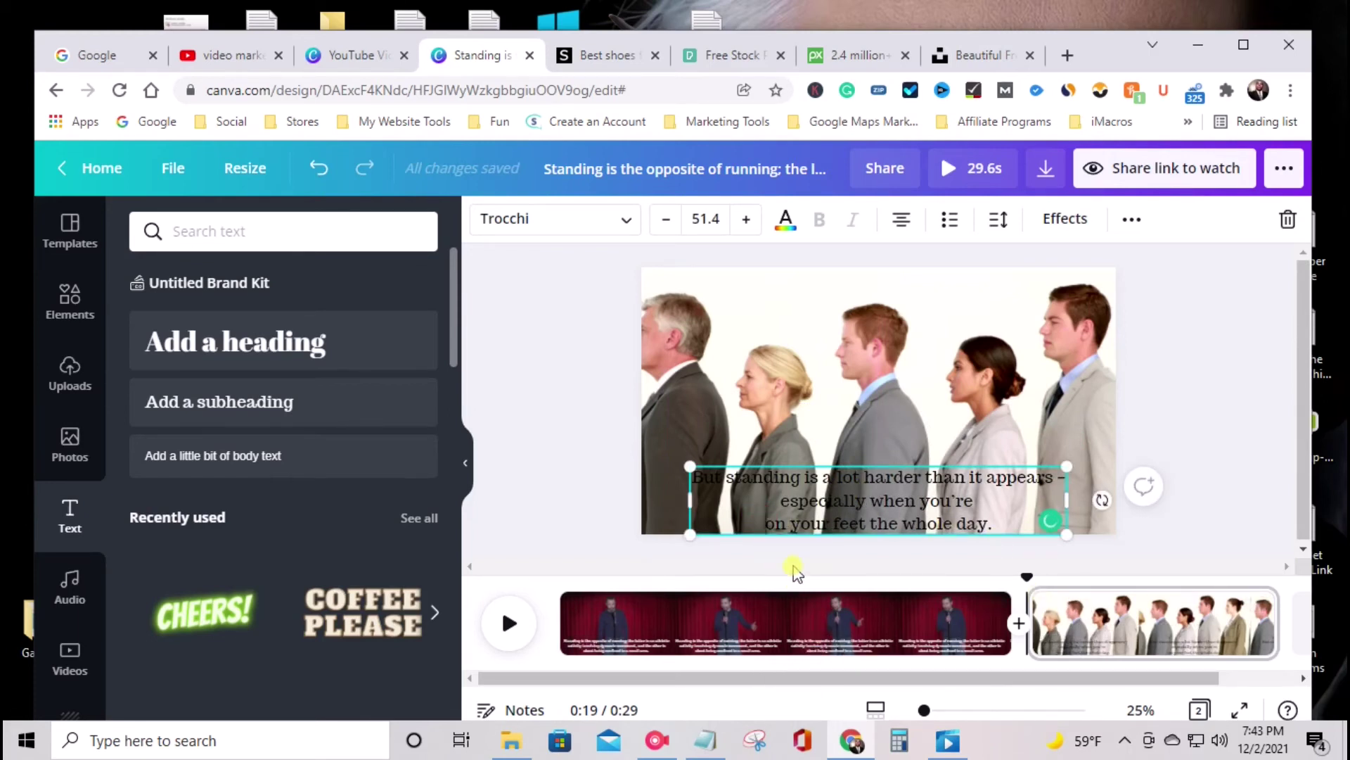
key(ctrl+z)
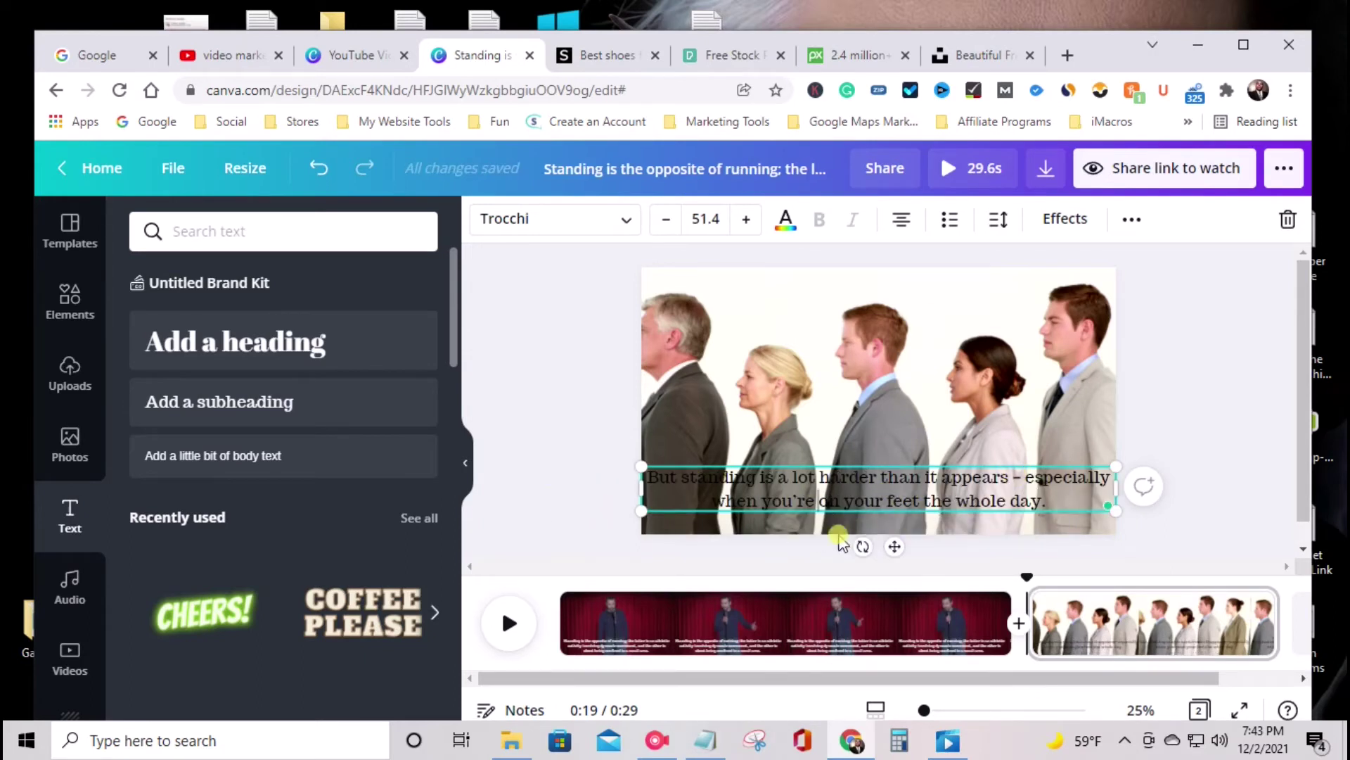
drag(893, 544, 903, 567)
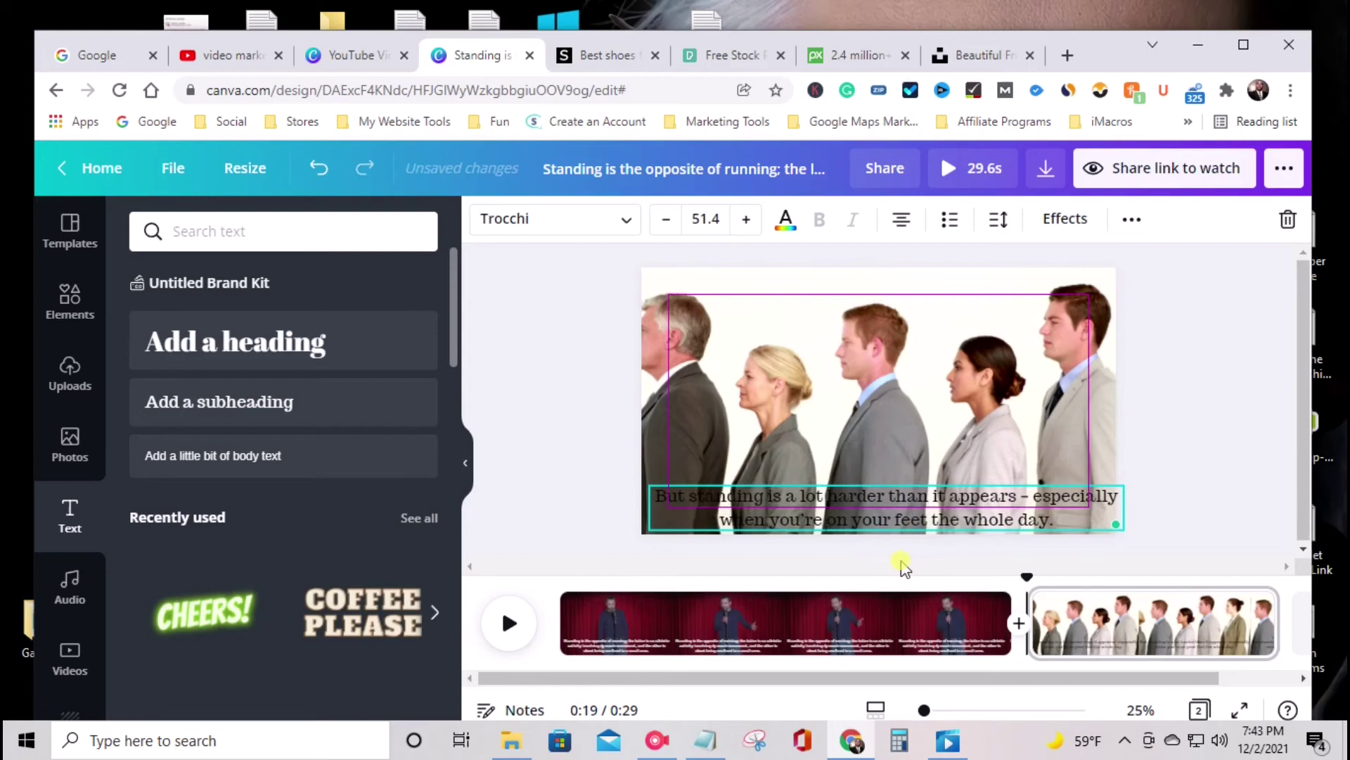
Change the text colour of the caption on the businesspeople clip to white.
double_click(887, 491)
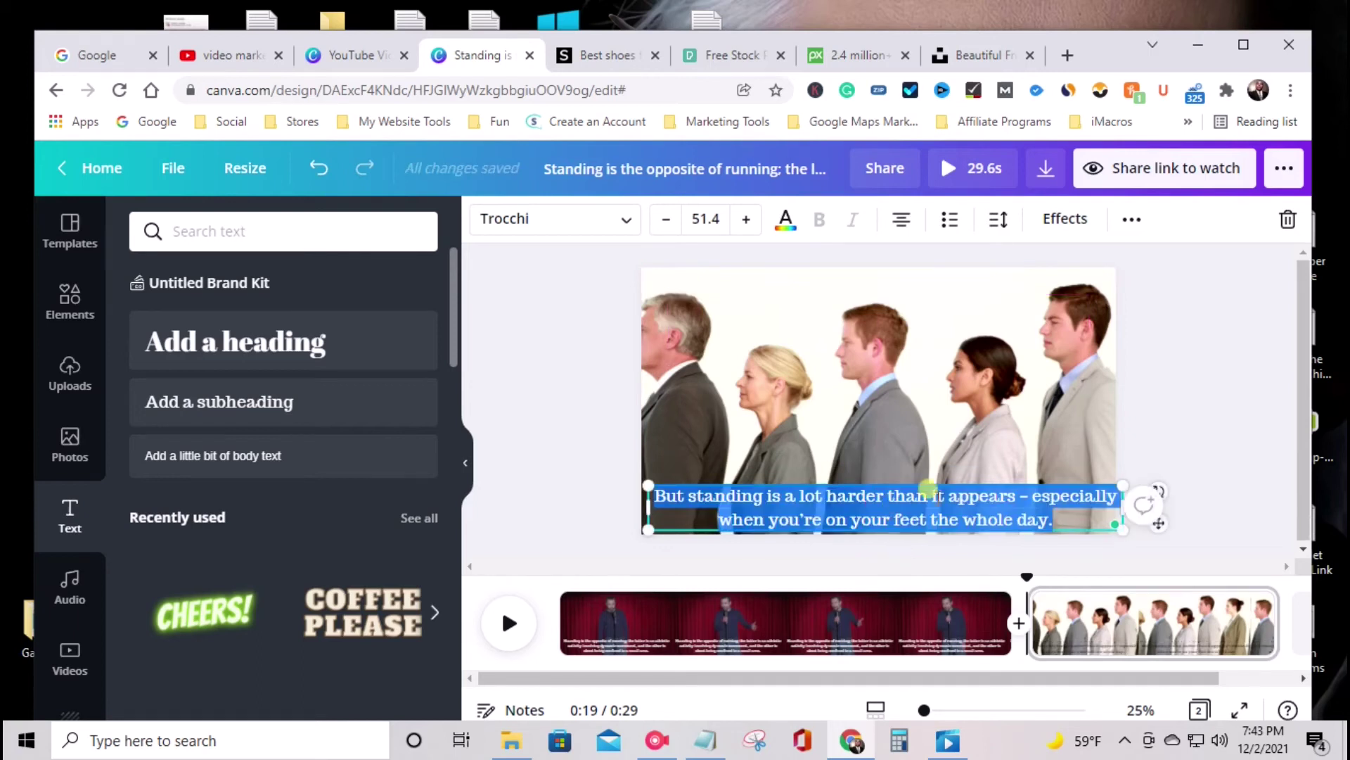
click(800, 226)
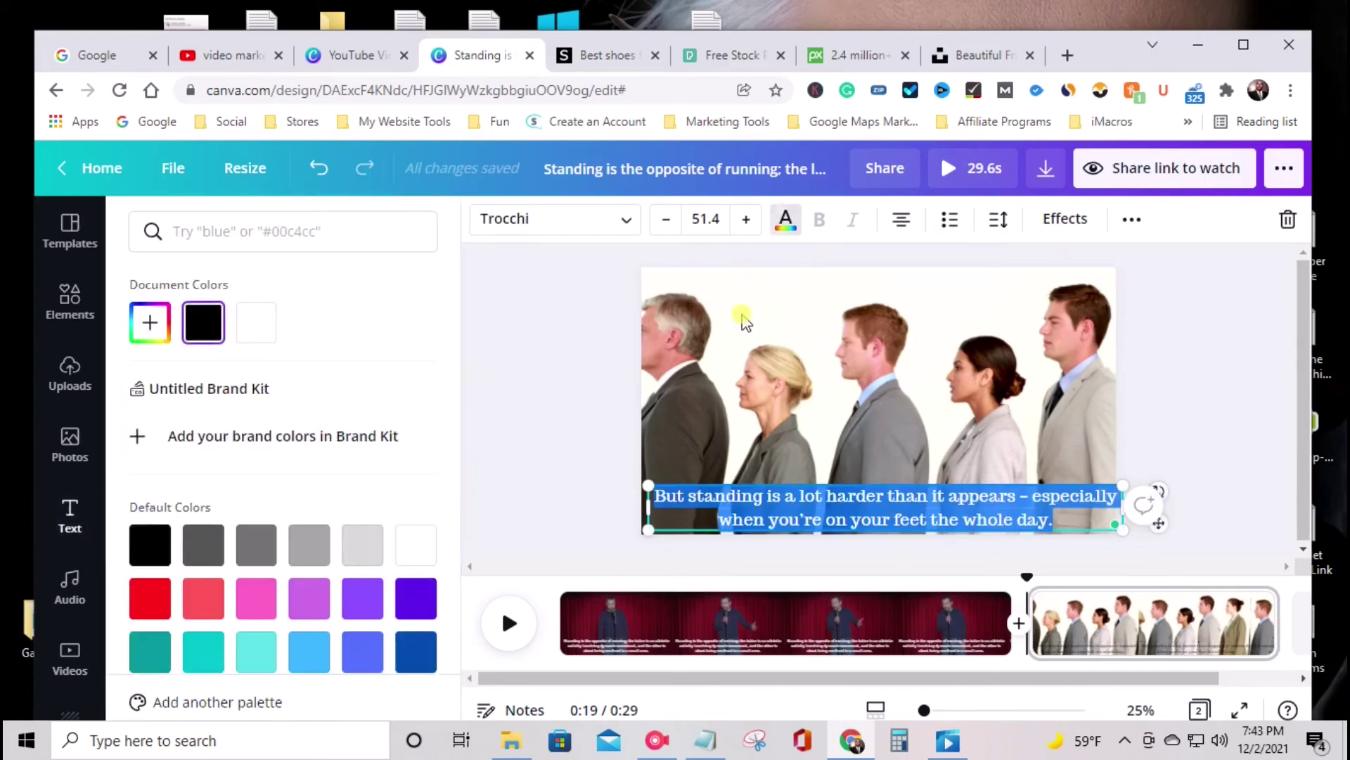
click(256, 322)
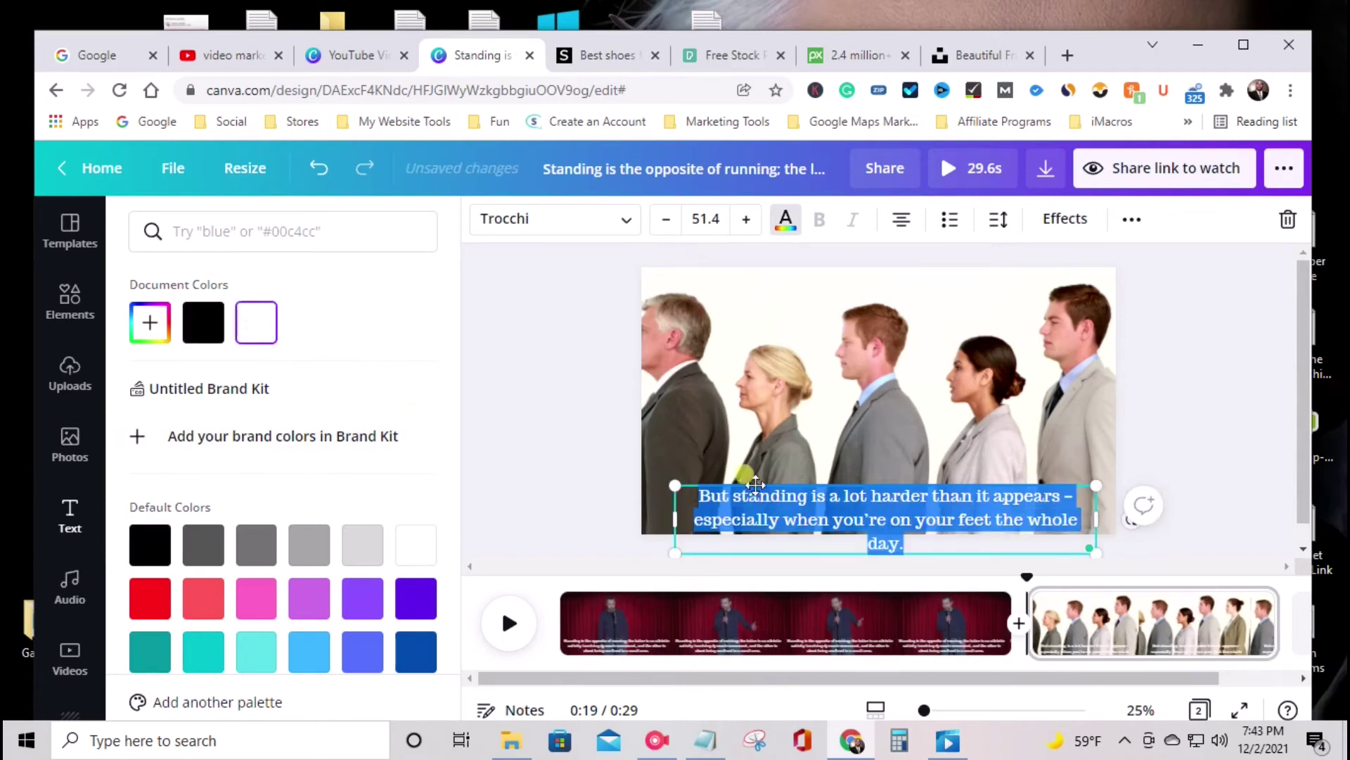
Adjust the white caption's box width to keep two lines and centre it horizontally near the frame's lower edge.
mouse_move(1101, 526)
mouse_down()
mouse_move(1115, 530)
mouse_move(1091, 518)
mouse_move(1106, 524)
mouse_up()
click(842, 507)
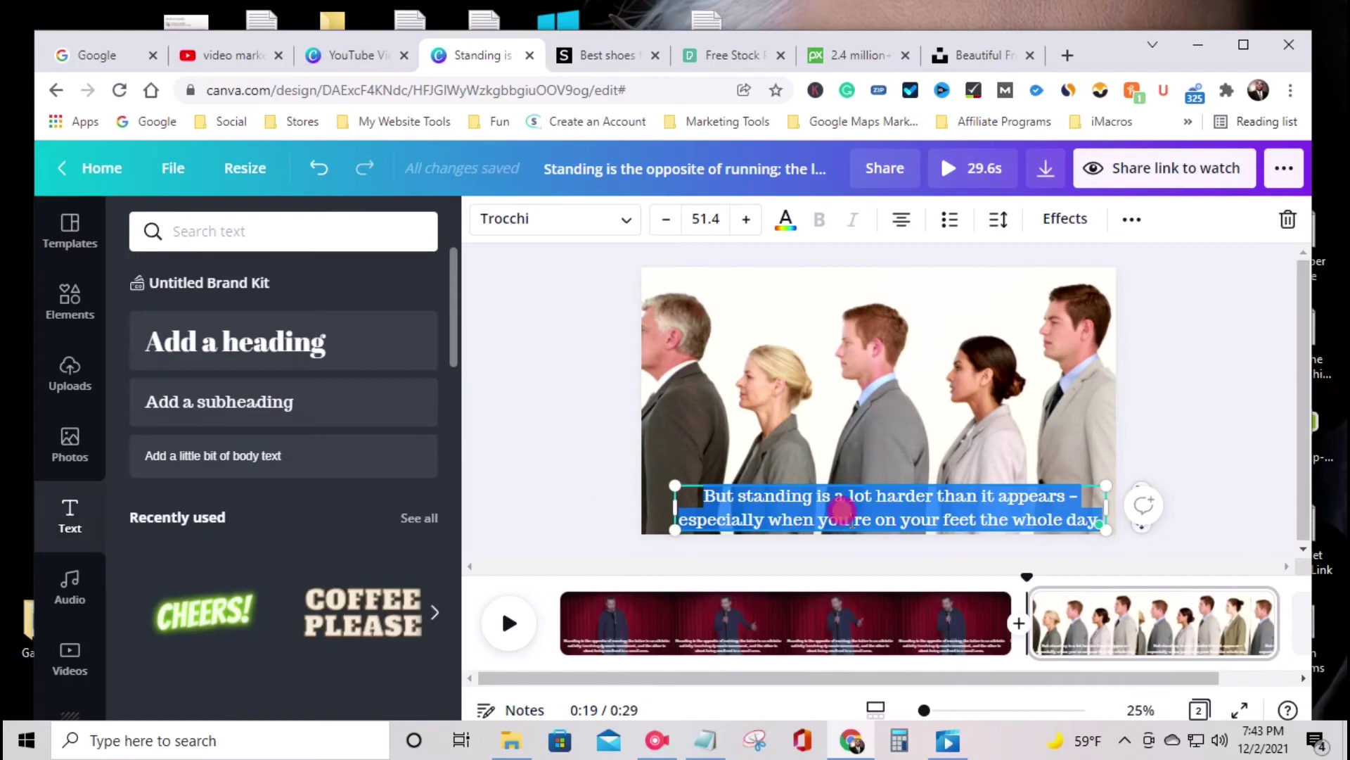
click(749, 432)
mouse_move(869, 509)
mouse_down()
mouse_move(861, 496)
mouse_move(867, 506)
mouse_up()
Add a square shape and stretch it into a dark, partly transparent band behind the caption, matching the caption's width.
click(55, 301)
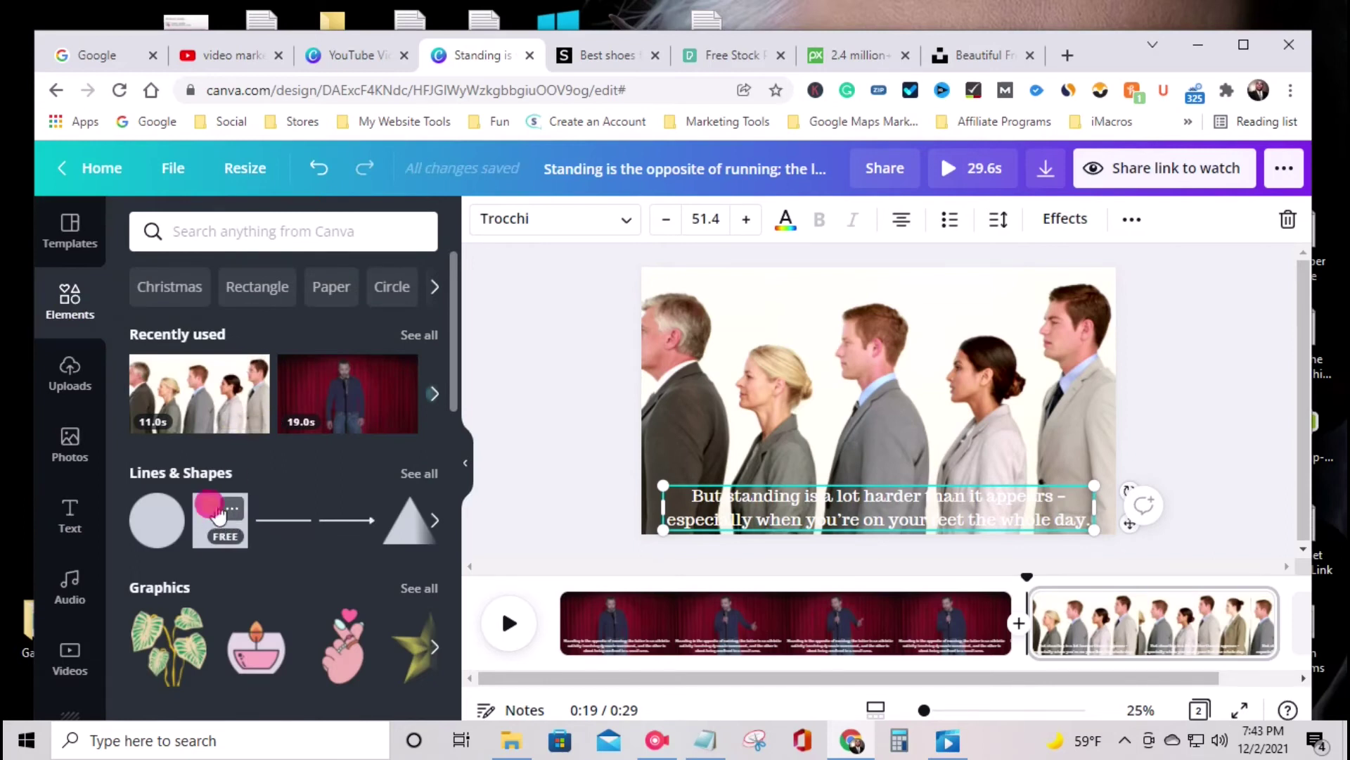
click(218, 515)
drag(891, 474, 879, 401)
drag(952, 364, 1094, 384)
drag(806, 360, 663, 361)
drag(904, 363, 887, 478)
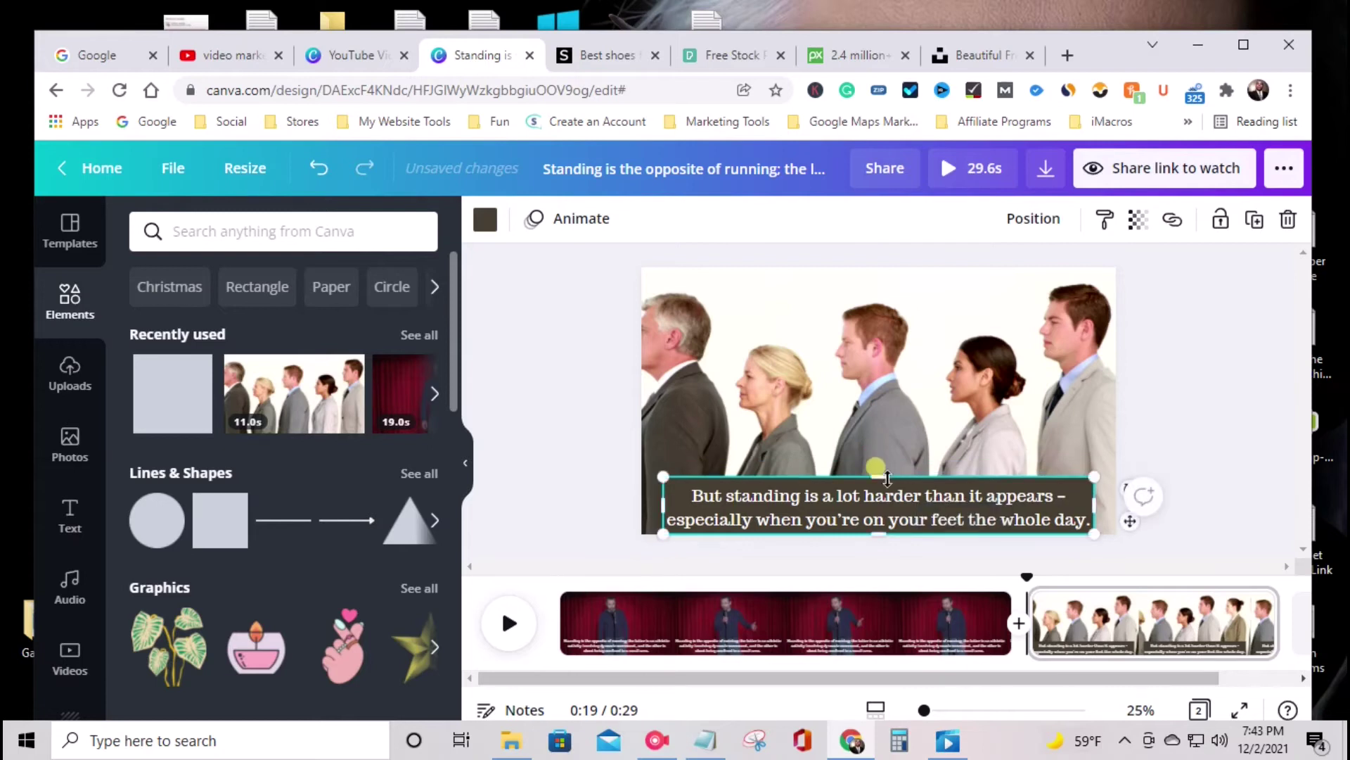
click(1137, 221)
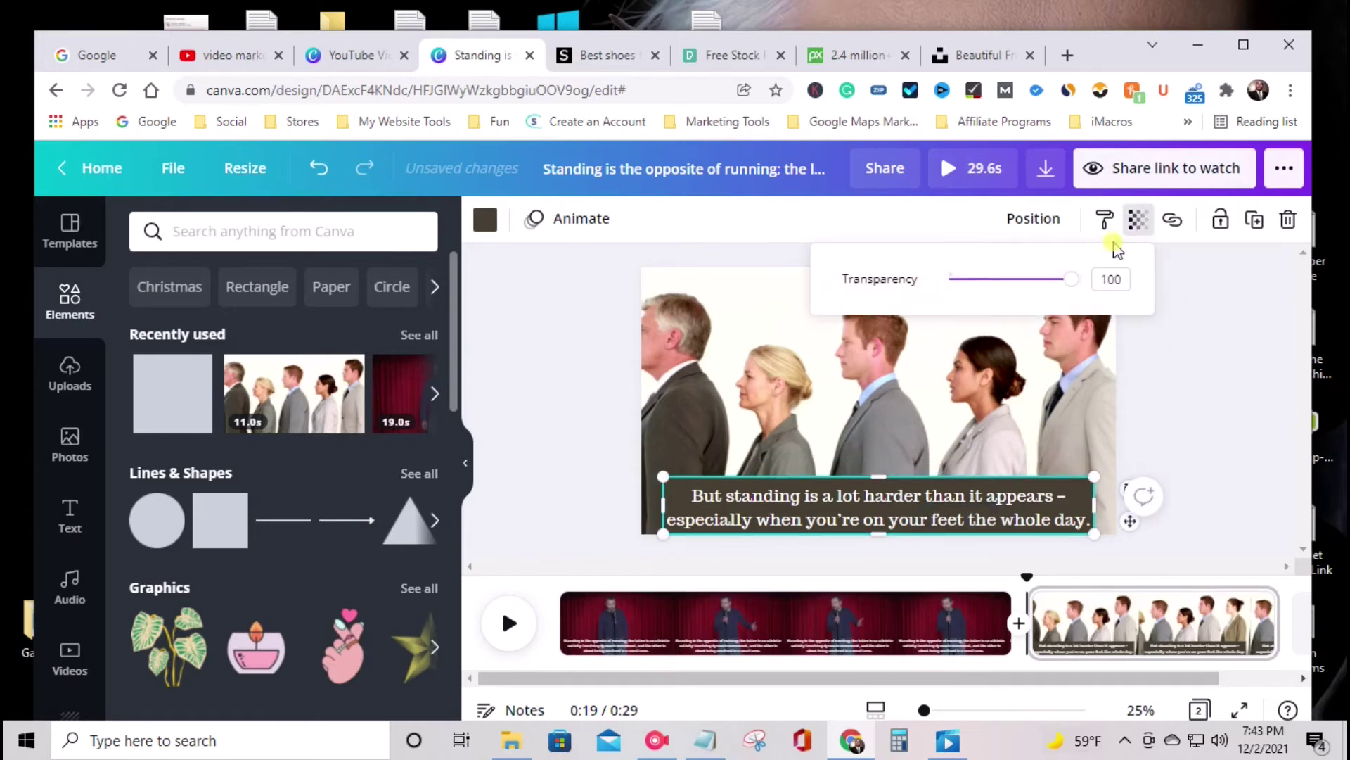
mouse_move(1063, 278)
mouse_down()
mouse_move(988, 286)
mouse_move(1040, 281)
mouse_up()
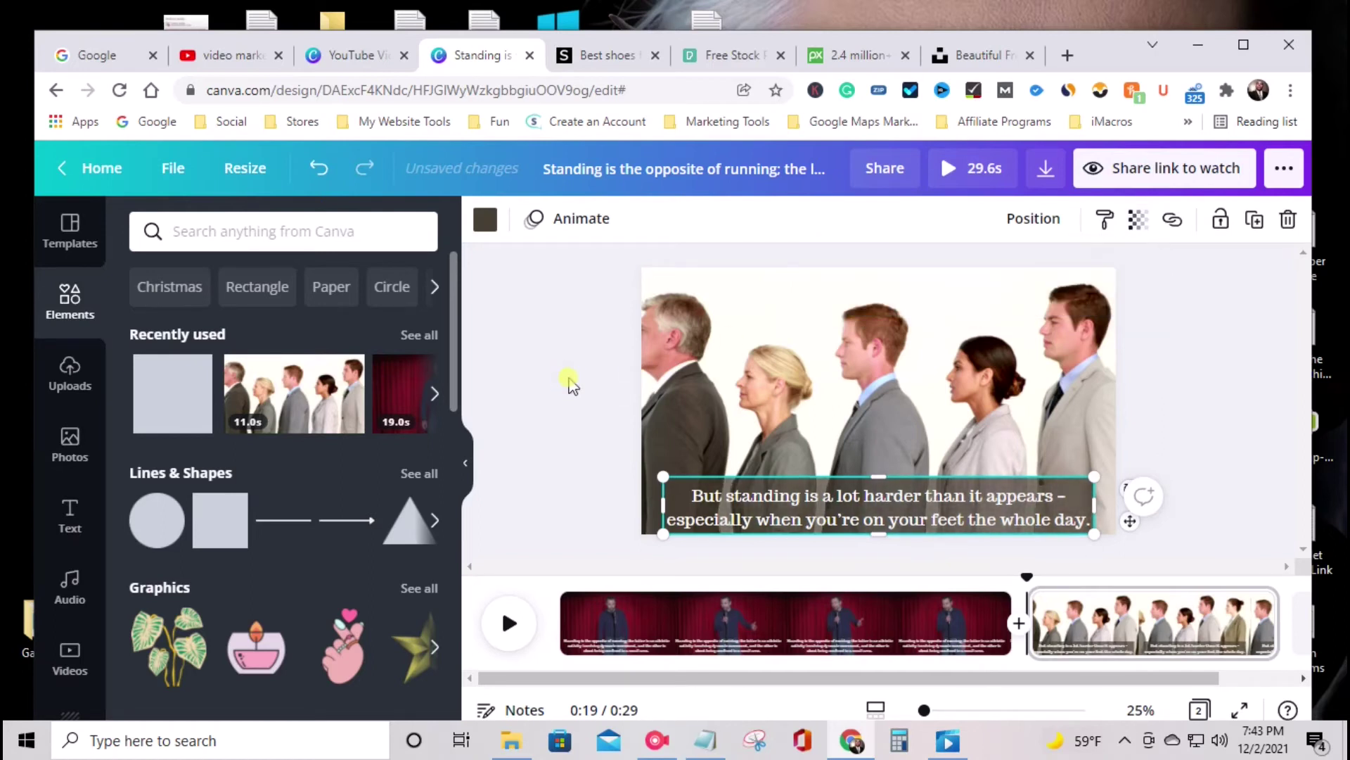
Apply the Shadow effect to the white caption and set the shadow colour to black.
click(748, 500)
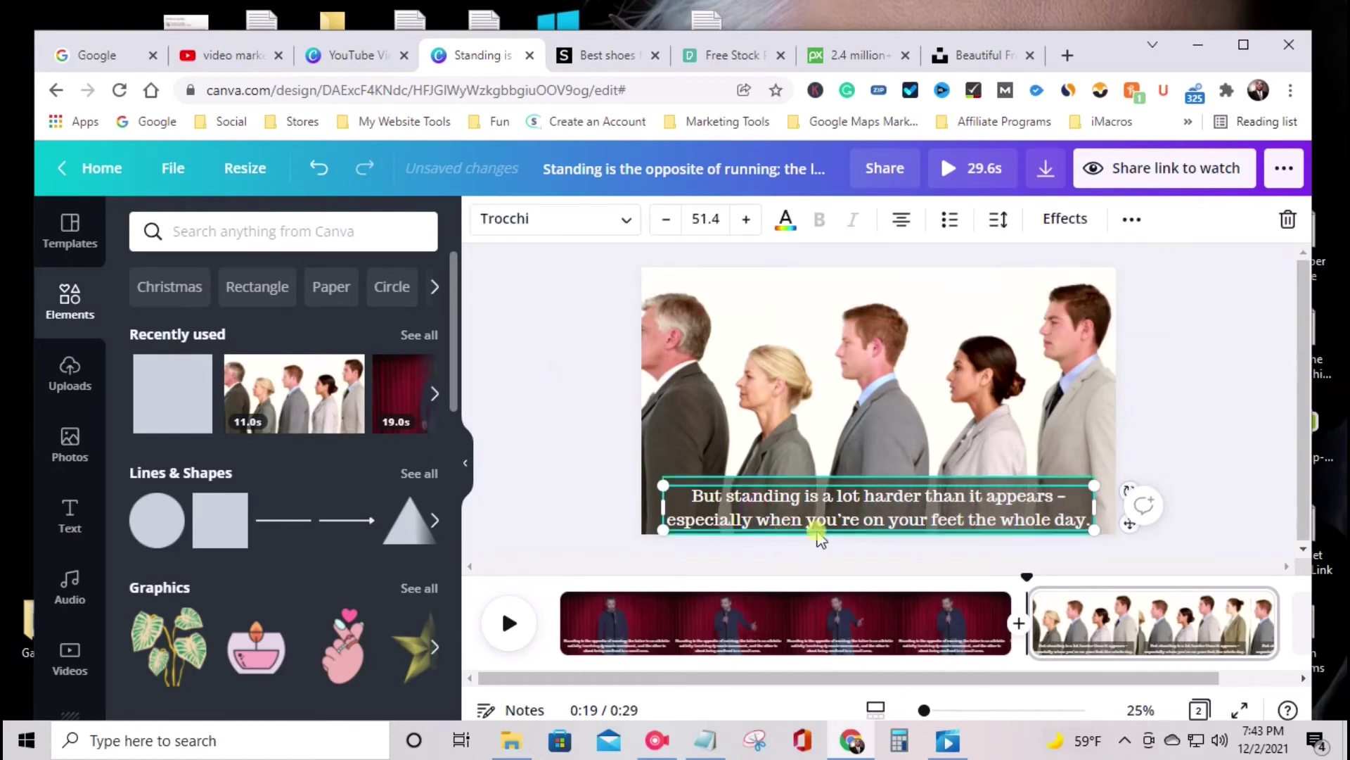
click(1066, 218)
click(303, 360)
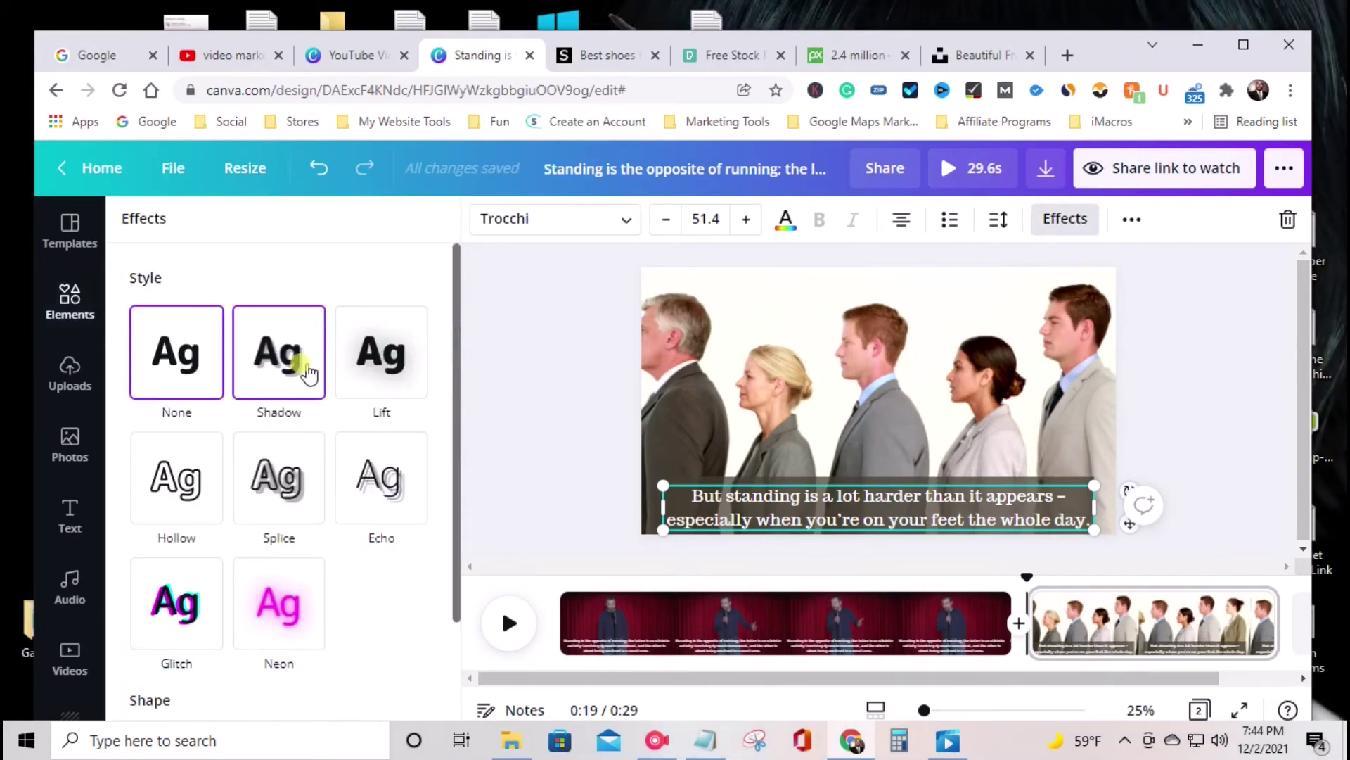
click(415, 672)
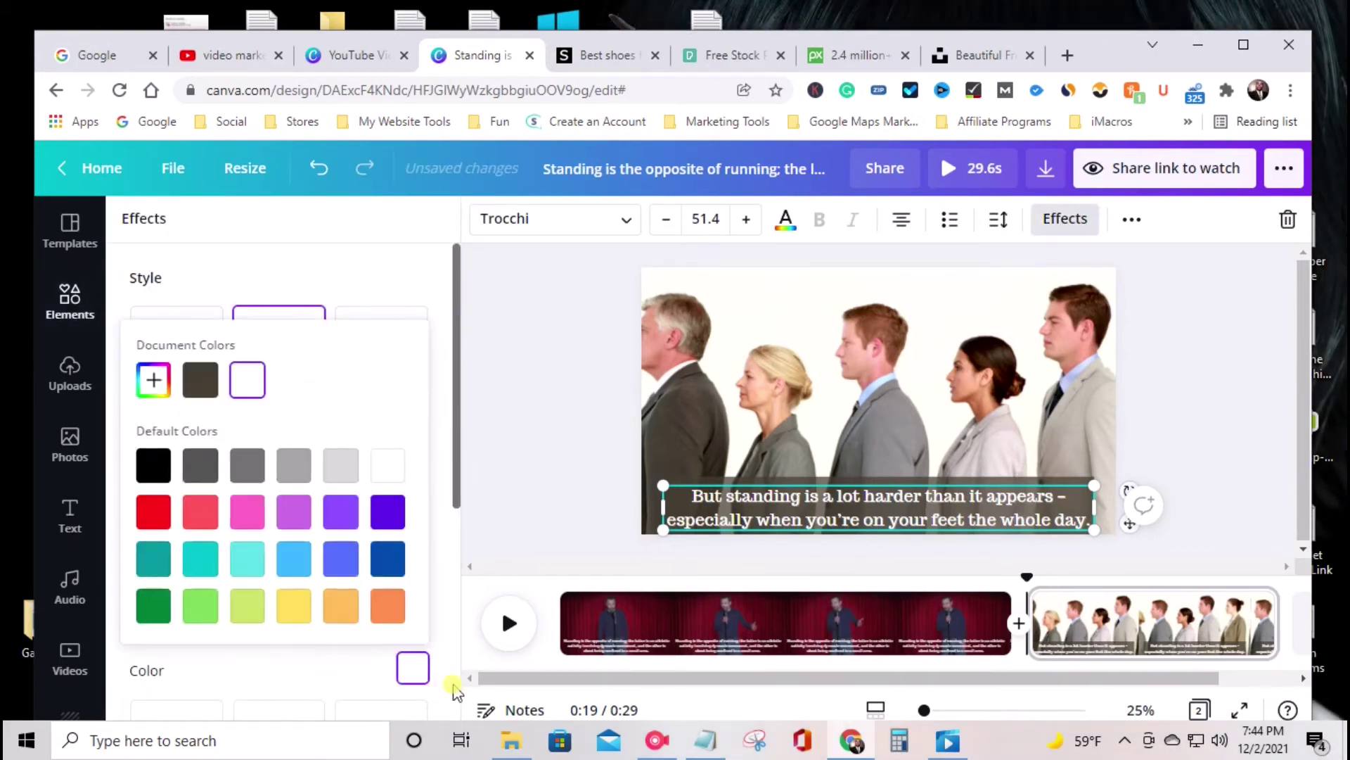
click(152, 462)
click(294, 665)
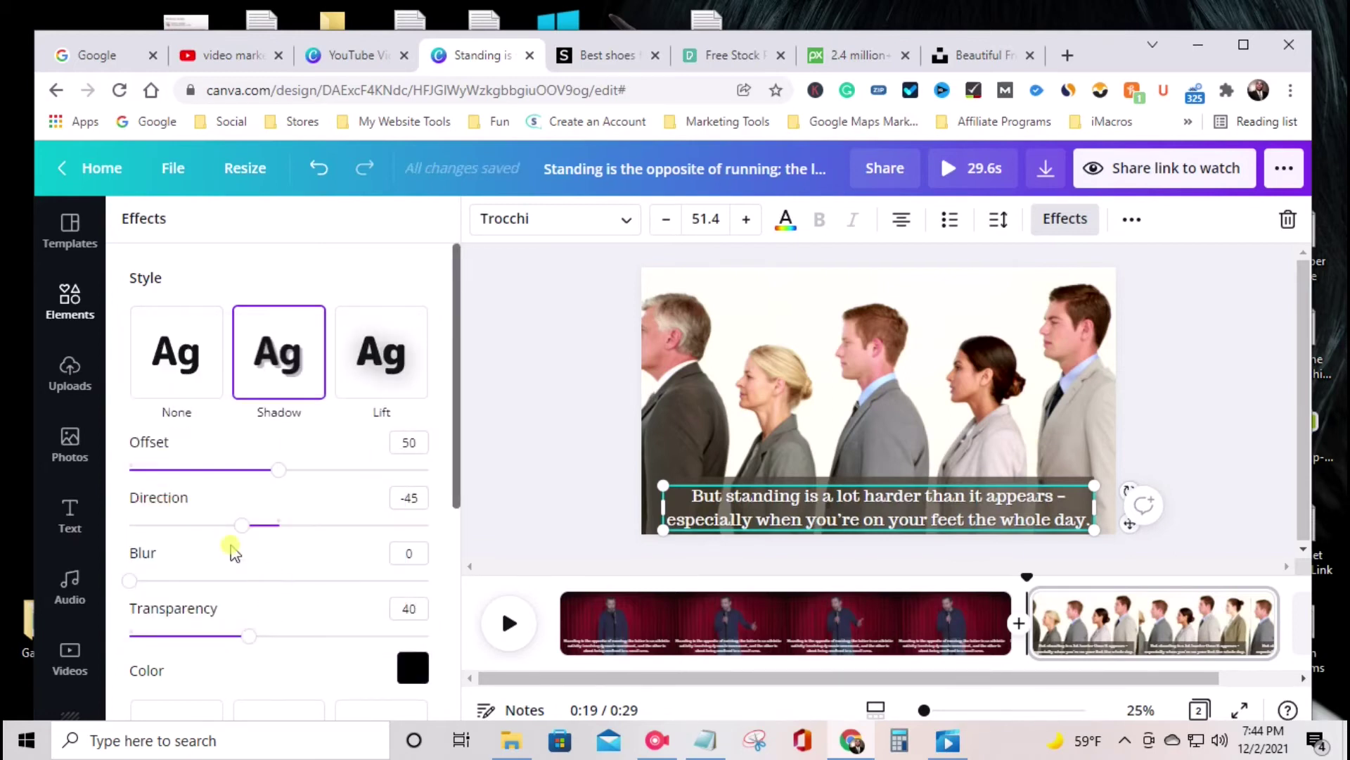
Set the white caption's shadow to offset 70, direction -54 and transparency 100.
drag(245, 653, 477, 625)
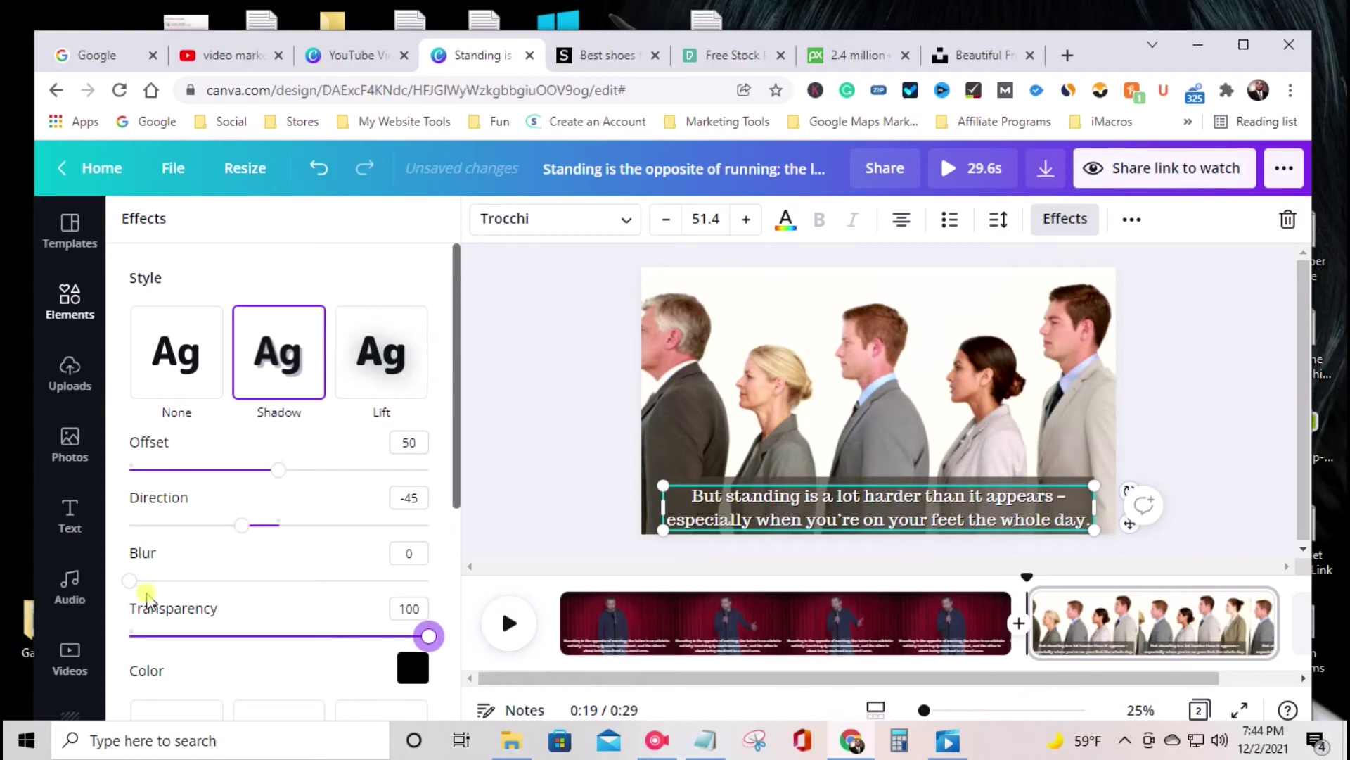
drag(243, 536, 292, 532)
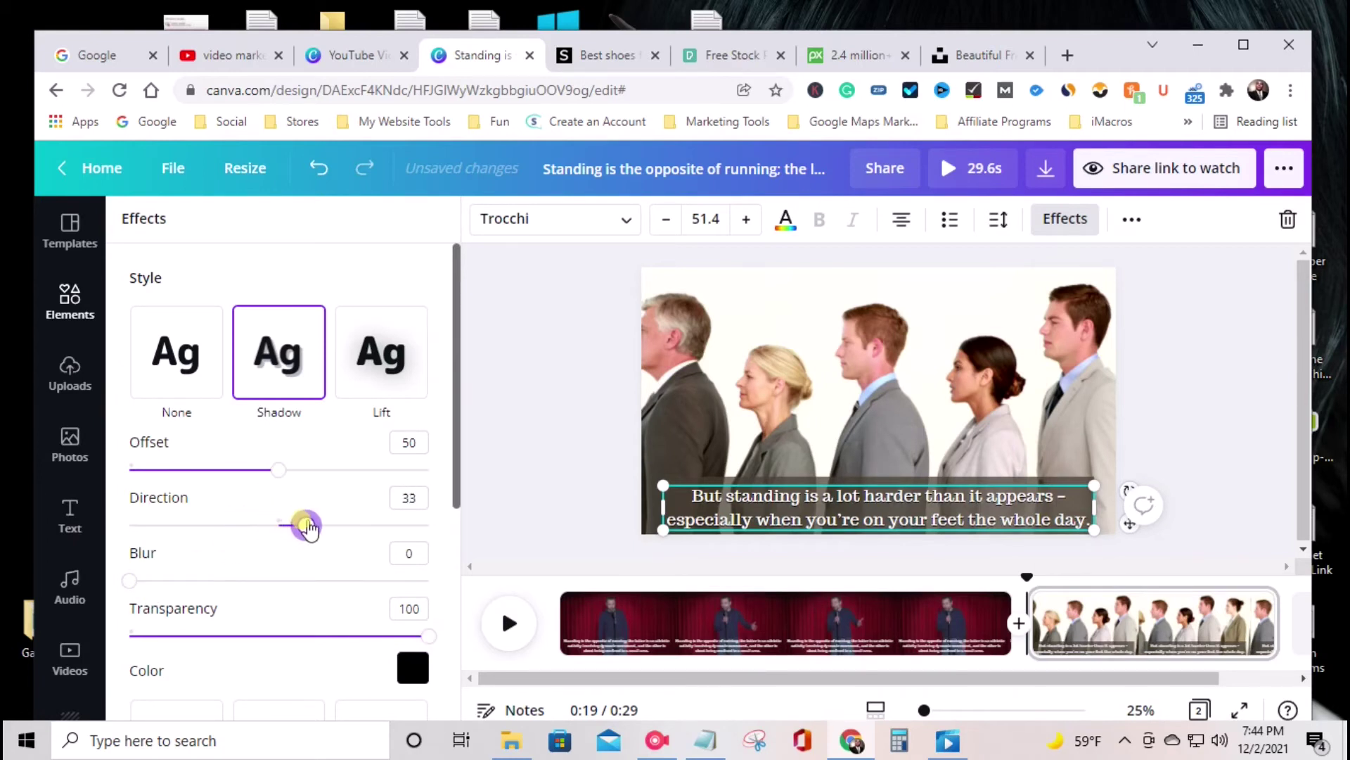
drag(279, 471, 403, 471)
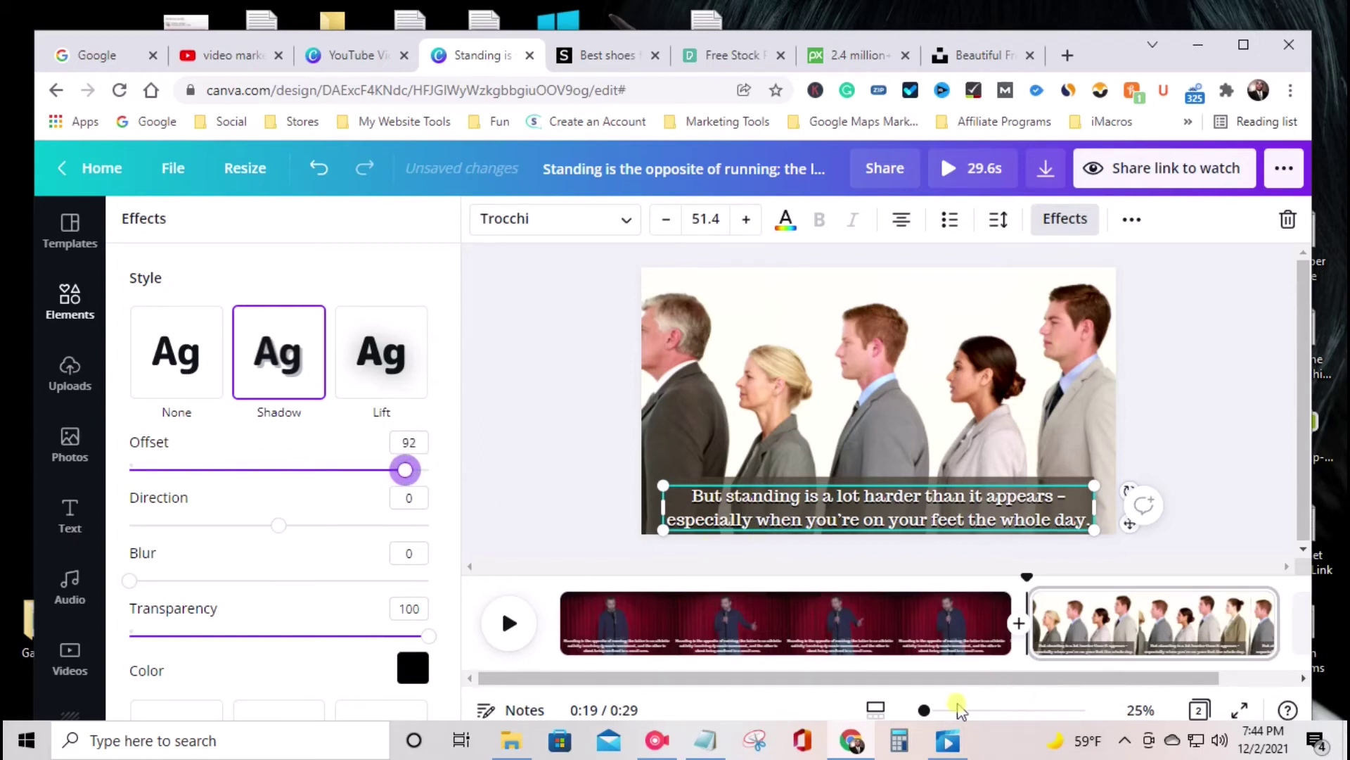
drag(960, 711, 948, 712)
scroll(991, 496, down, 4)
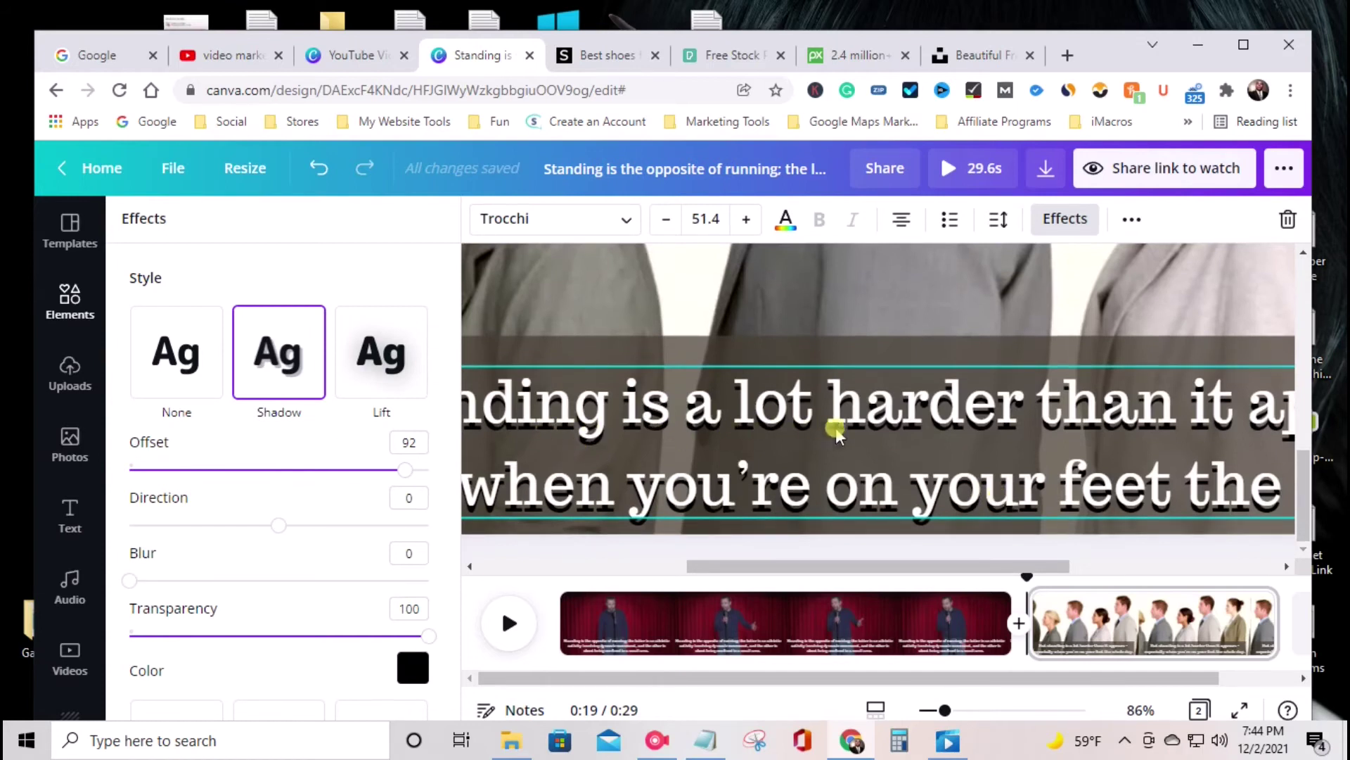
drag(429, 642, 458, 640)
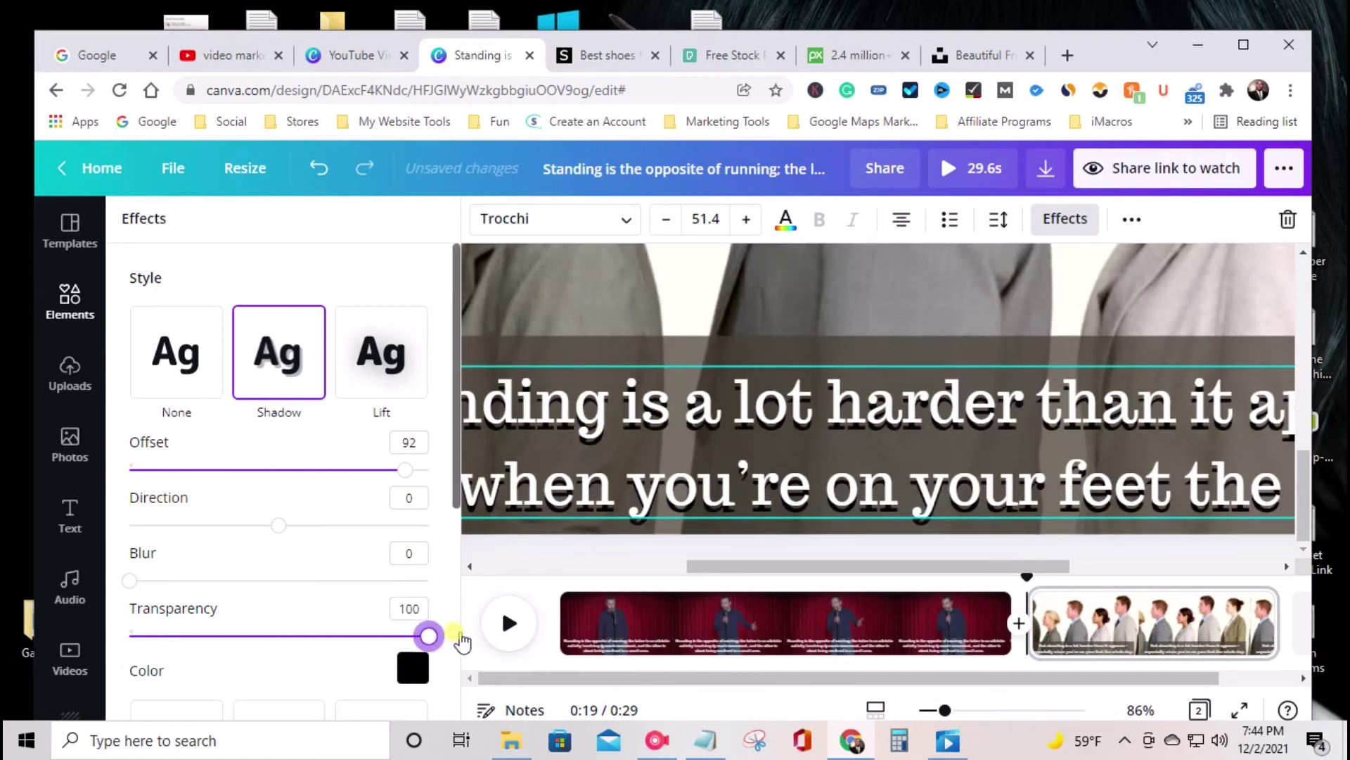
drag(278, 525, 237, 532)
drag(377, 471, 338, 478)
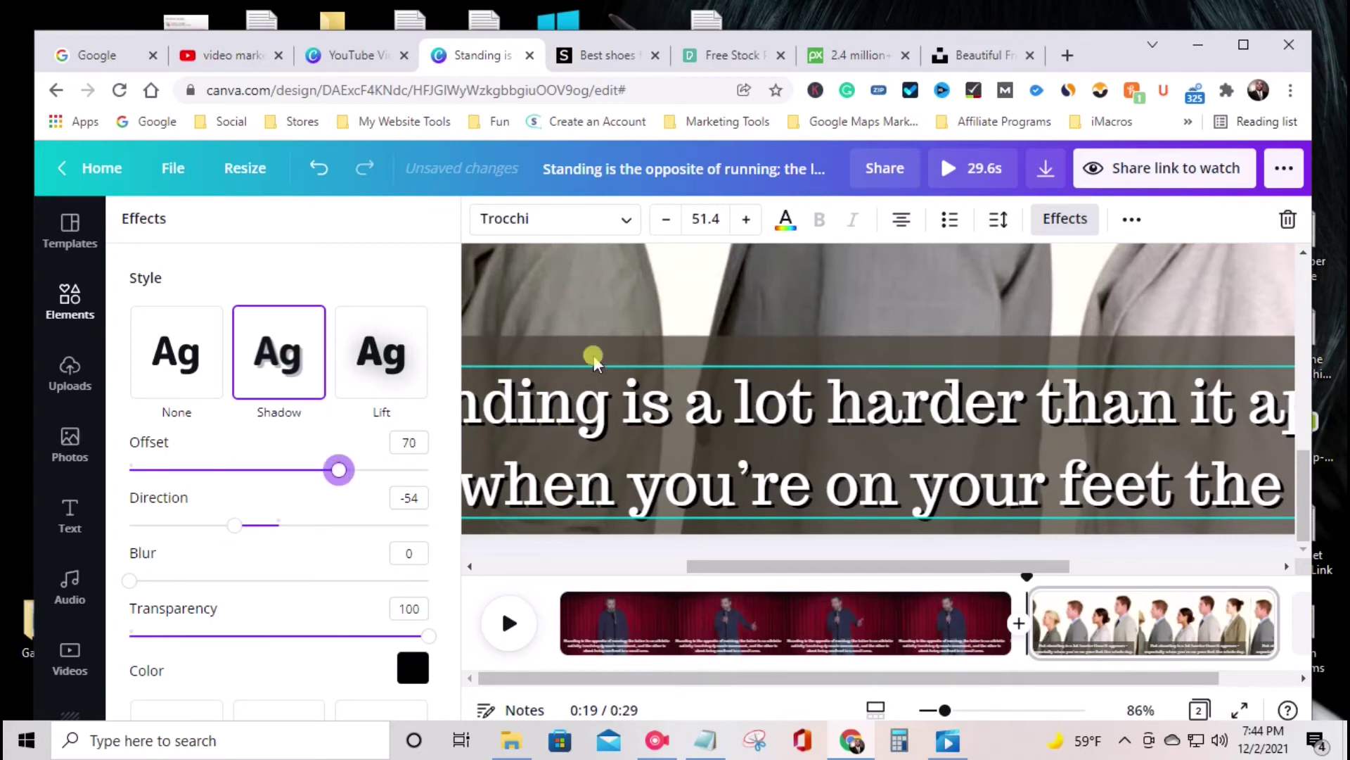
click(636, 294)
drag(944, 709, 927, 711)
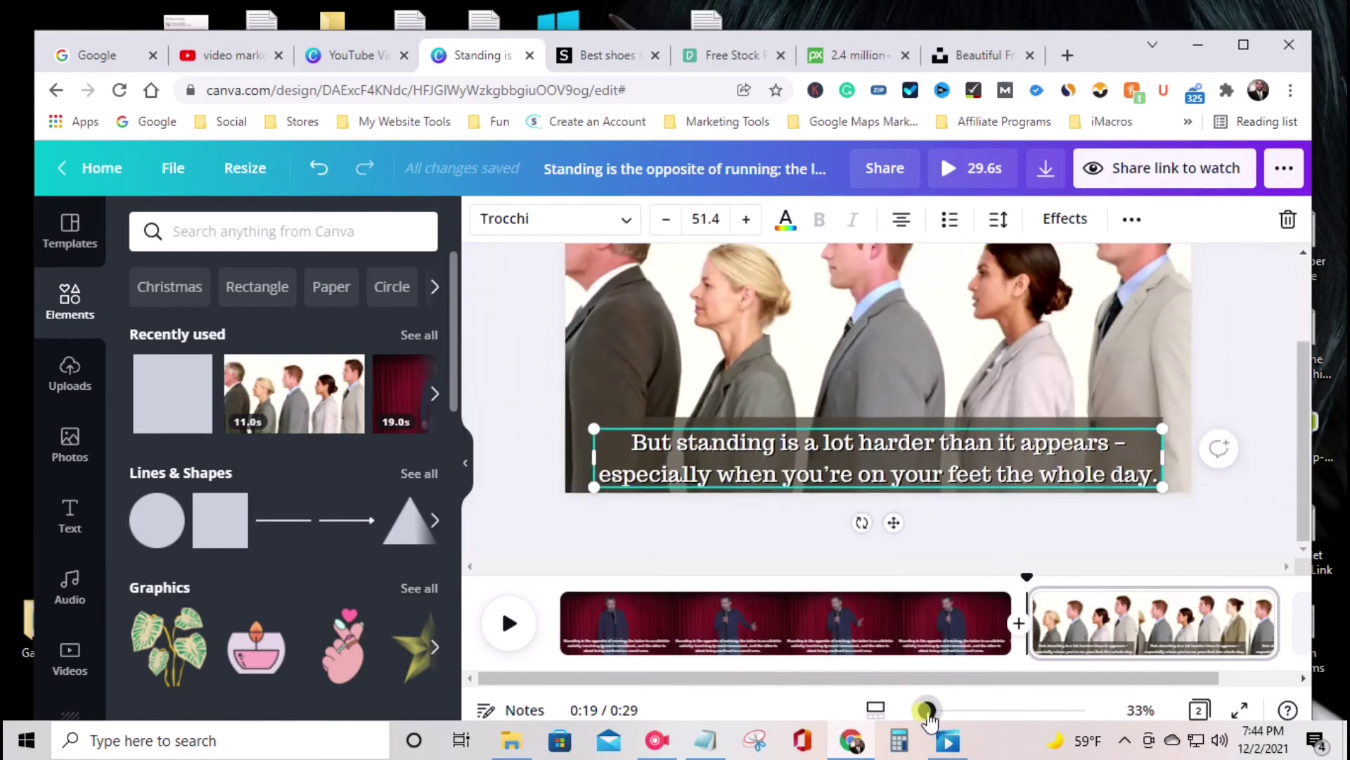
Bring the dark band forward in front of the caption text.
click(524, 467)
scroll(555, 495, up, 2)
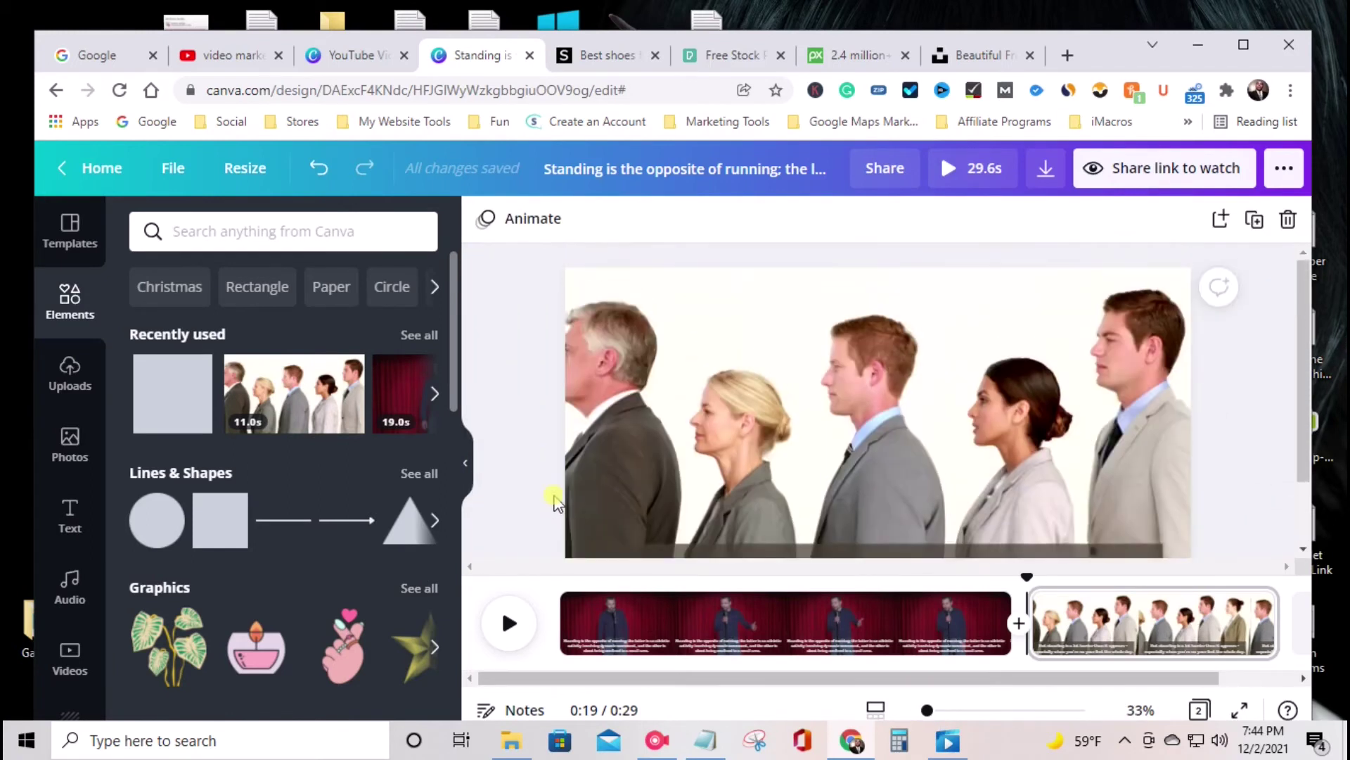
click(603, 470)
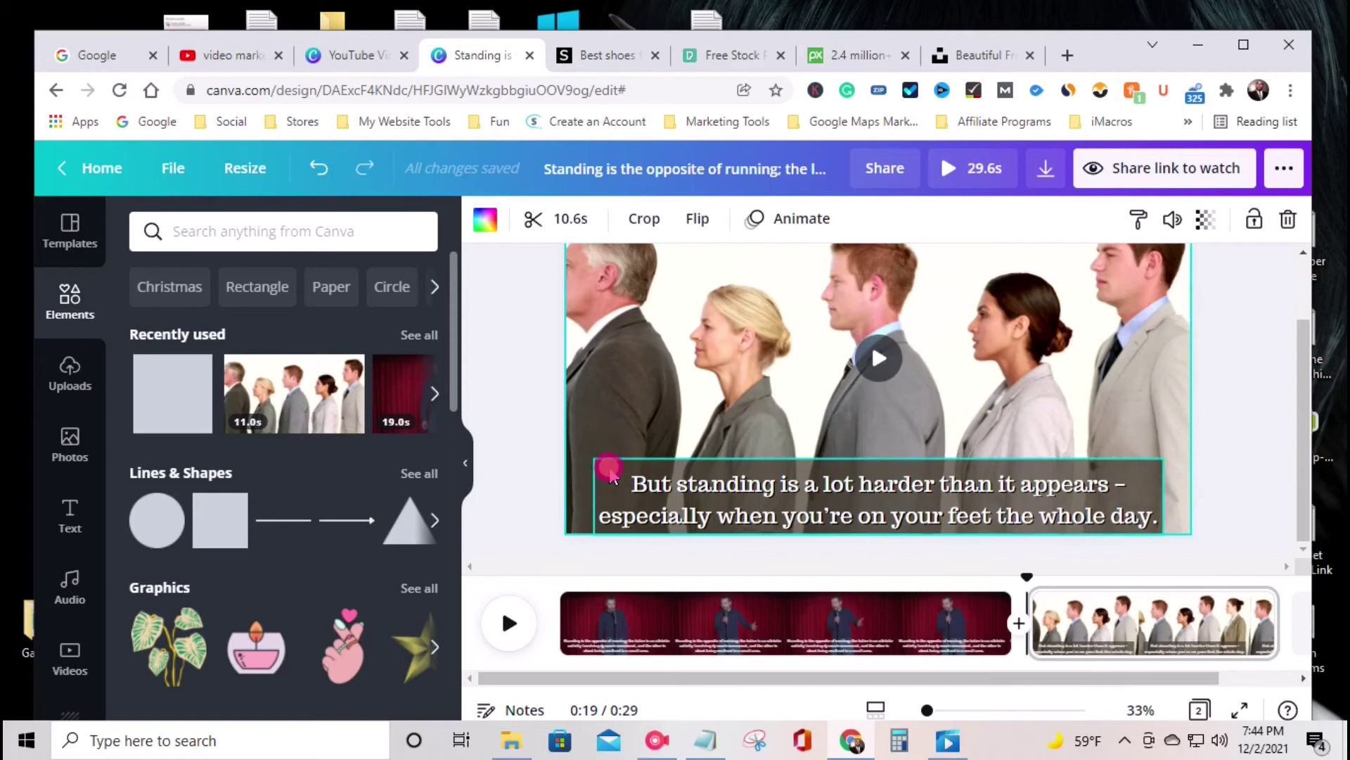
click(597, 456)
right_click(614, 473)
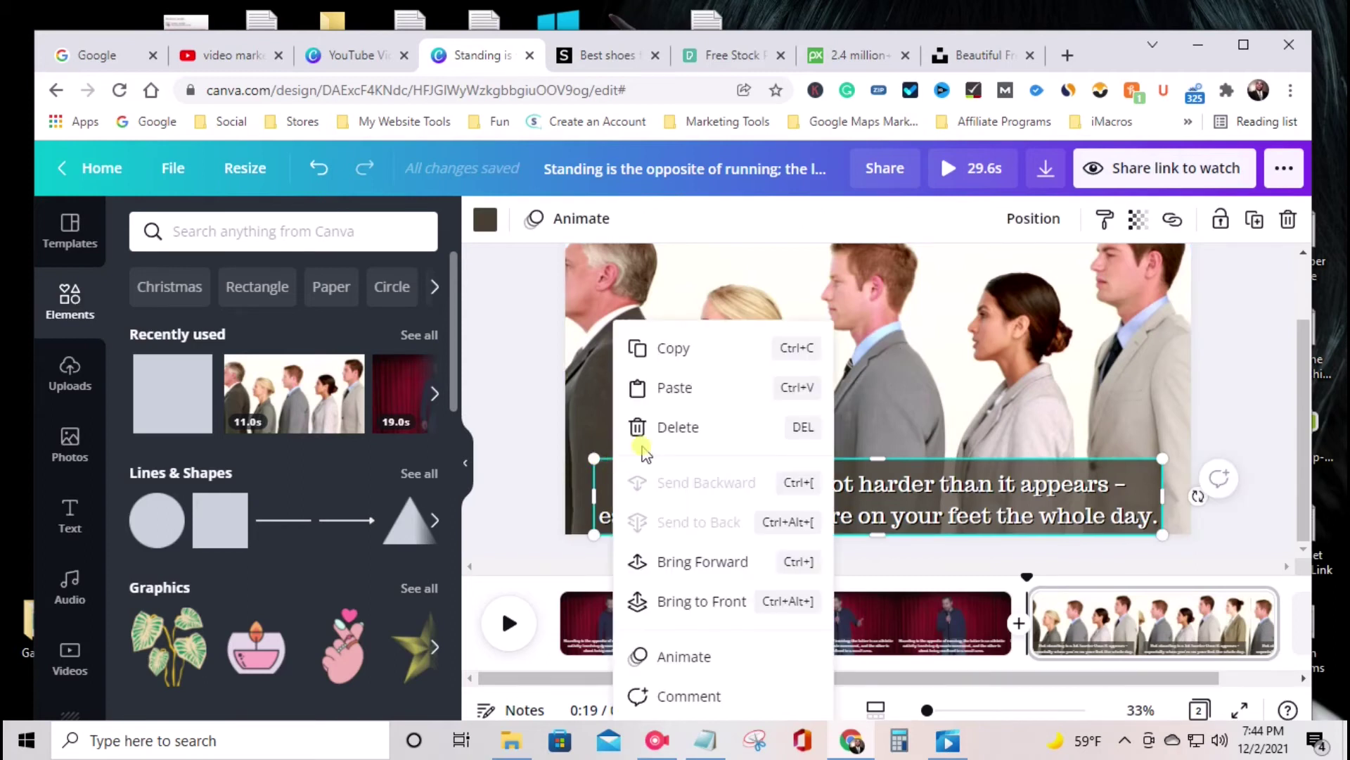
click(526, 458)
click(618, 465)
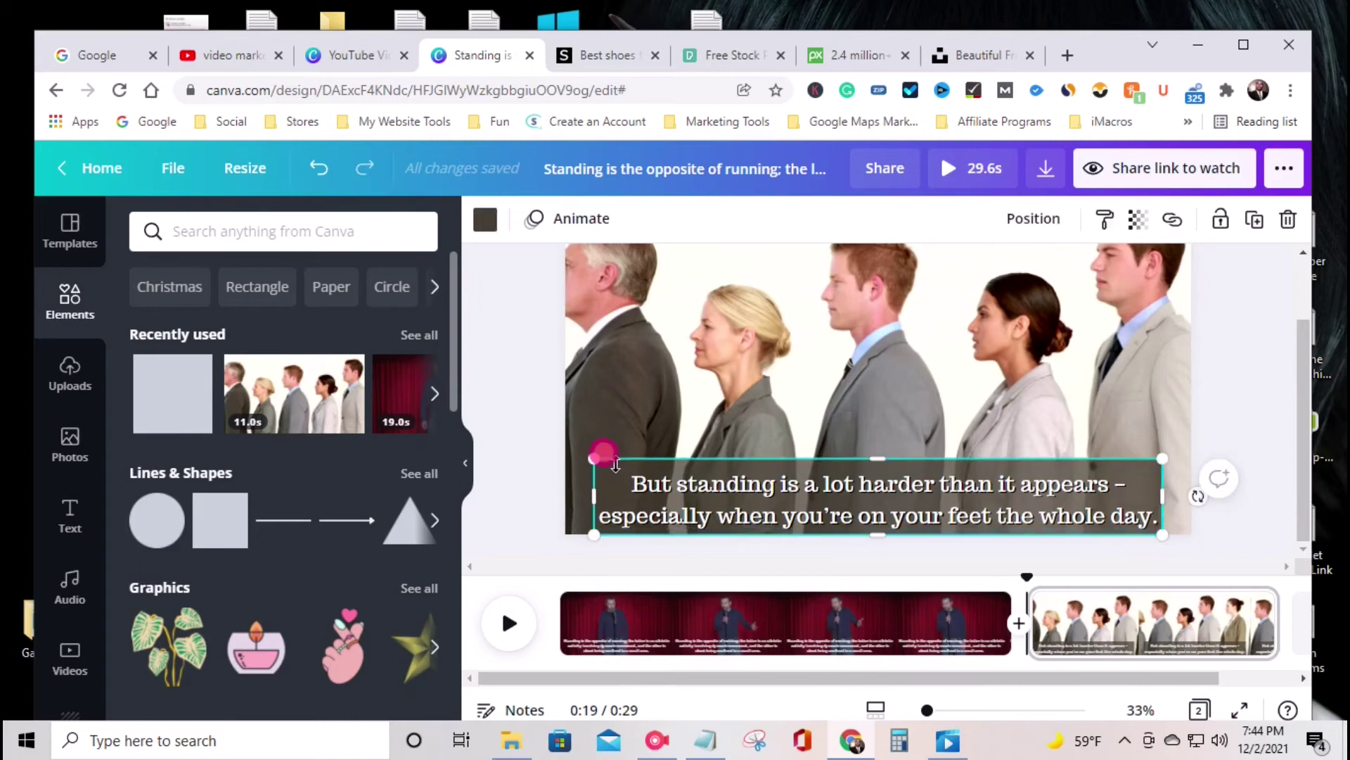
right_click(617, 465)
click(630, 563)
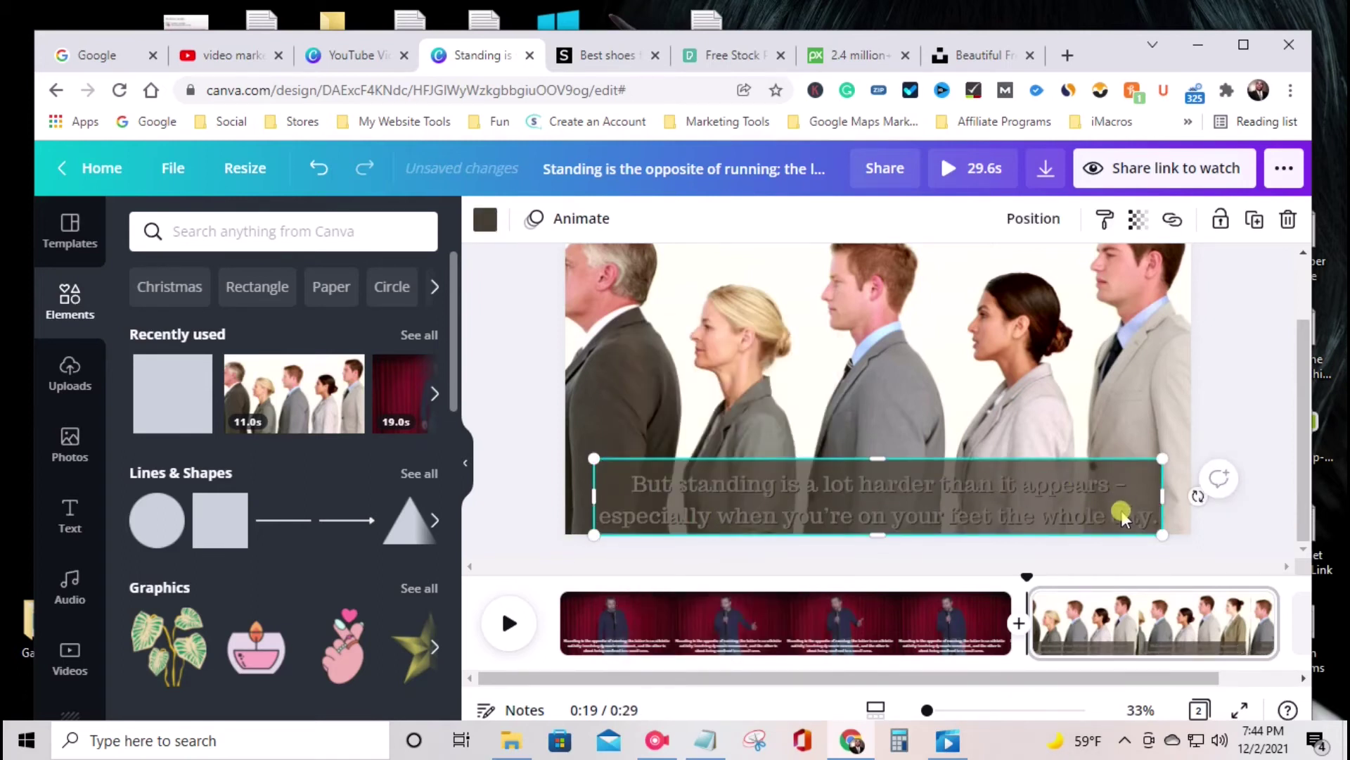
Send the dark band backward so it sits behind the caption text.
right_click(617, 485)
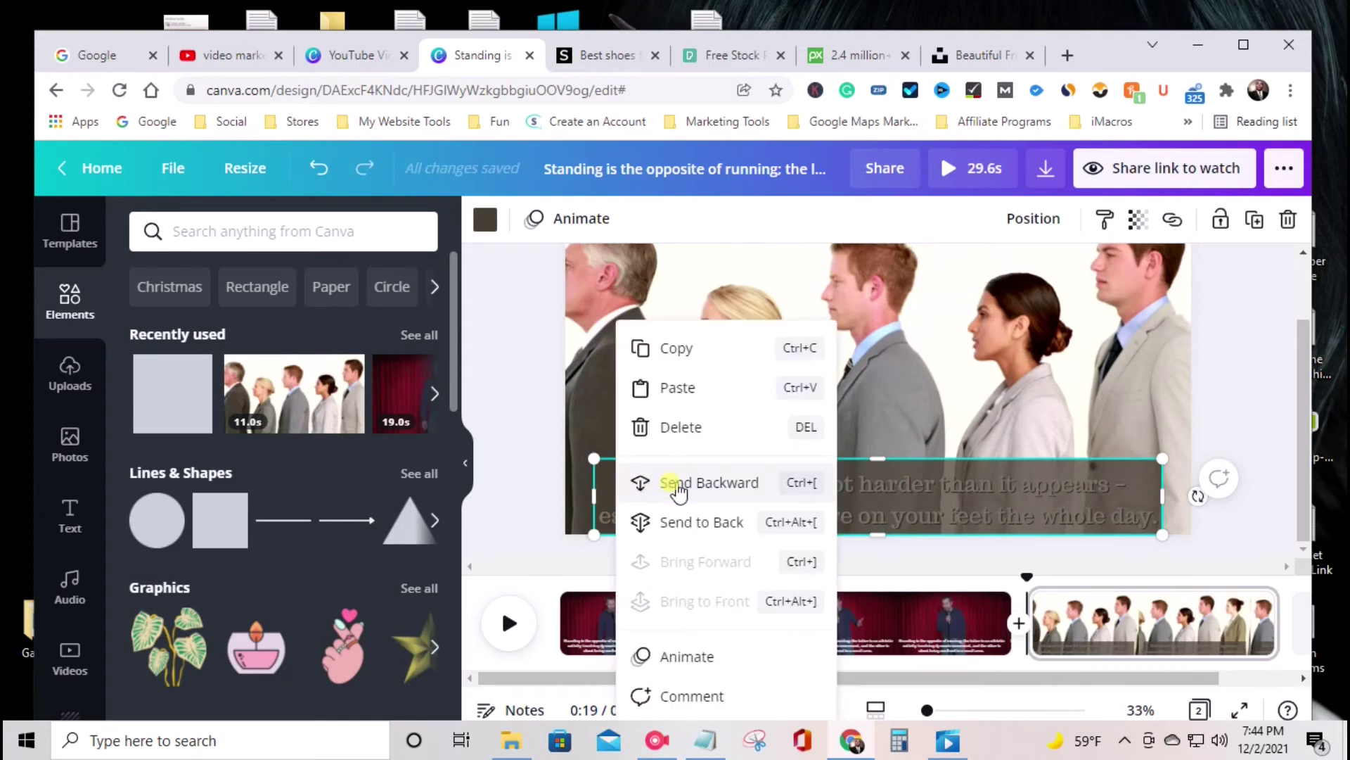
click(678, 491)
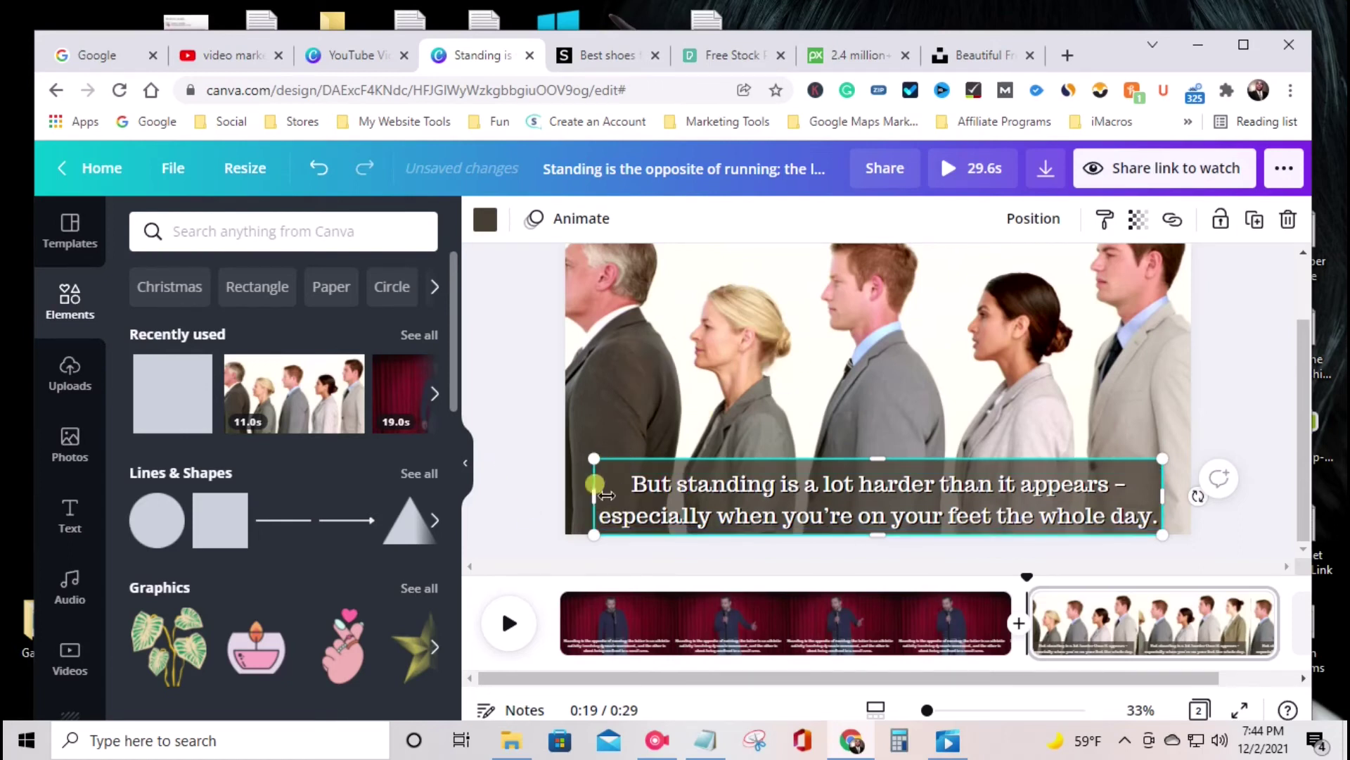
click(512, 480)
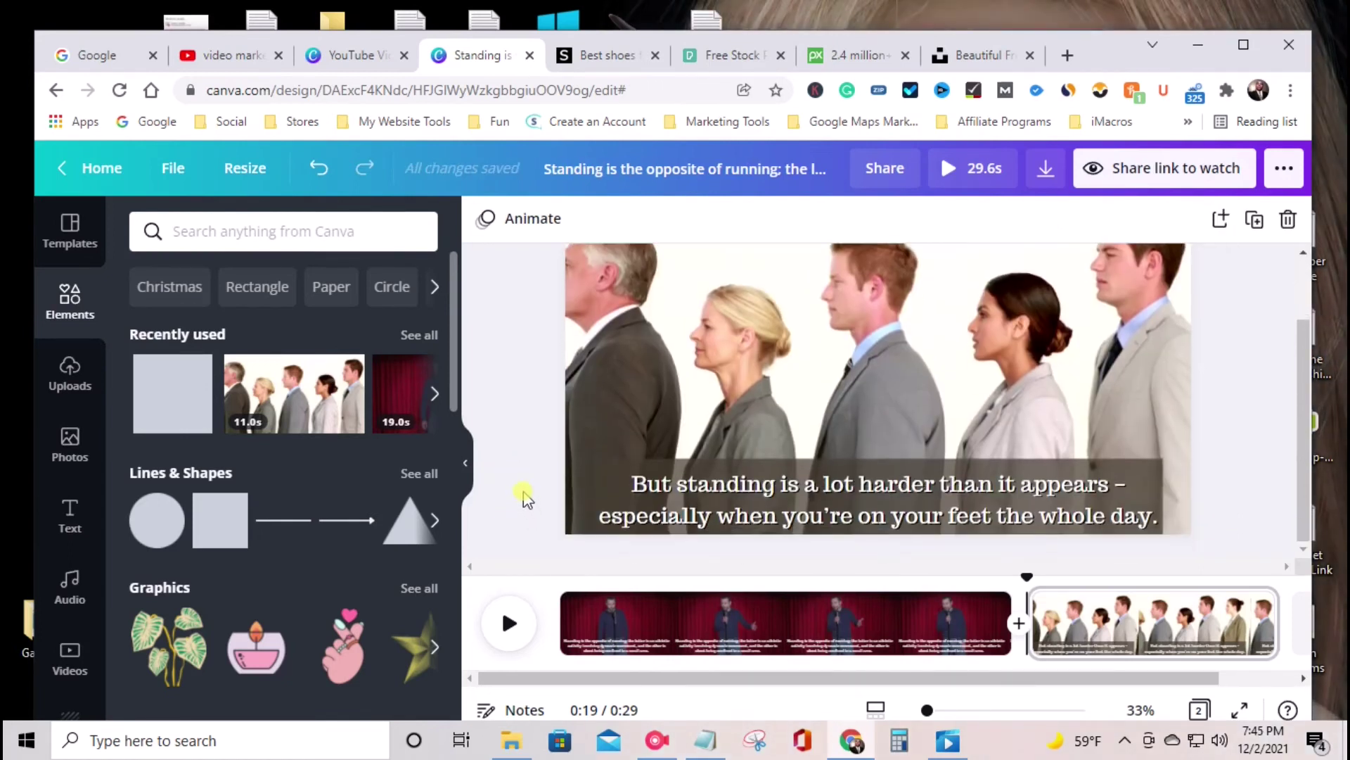
Stretch the dark band behind the caption on both sides to span the full width of the frame.
click(614, 478)
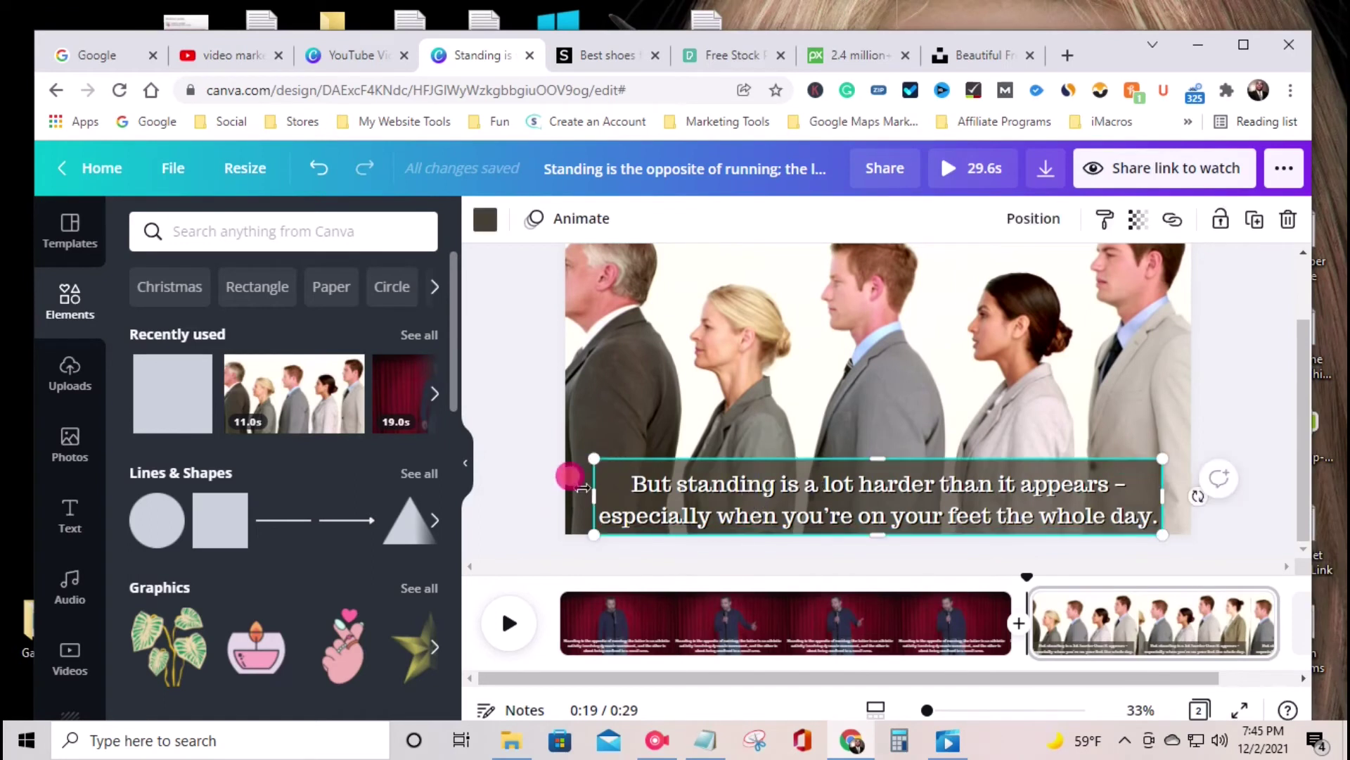
drag(595, 497, 565, 498)
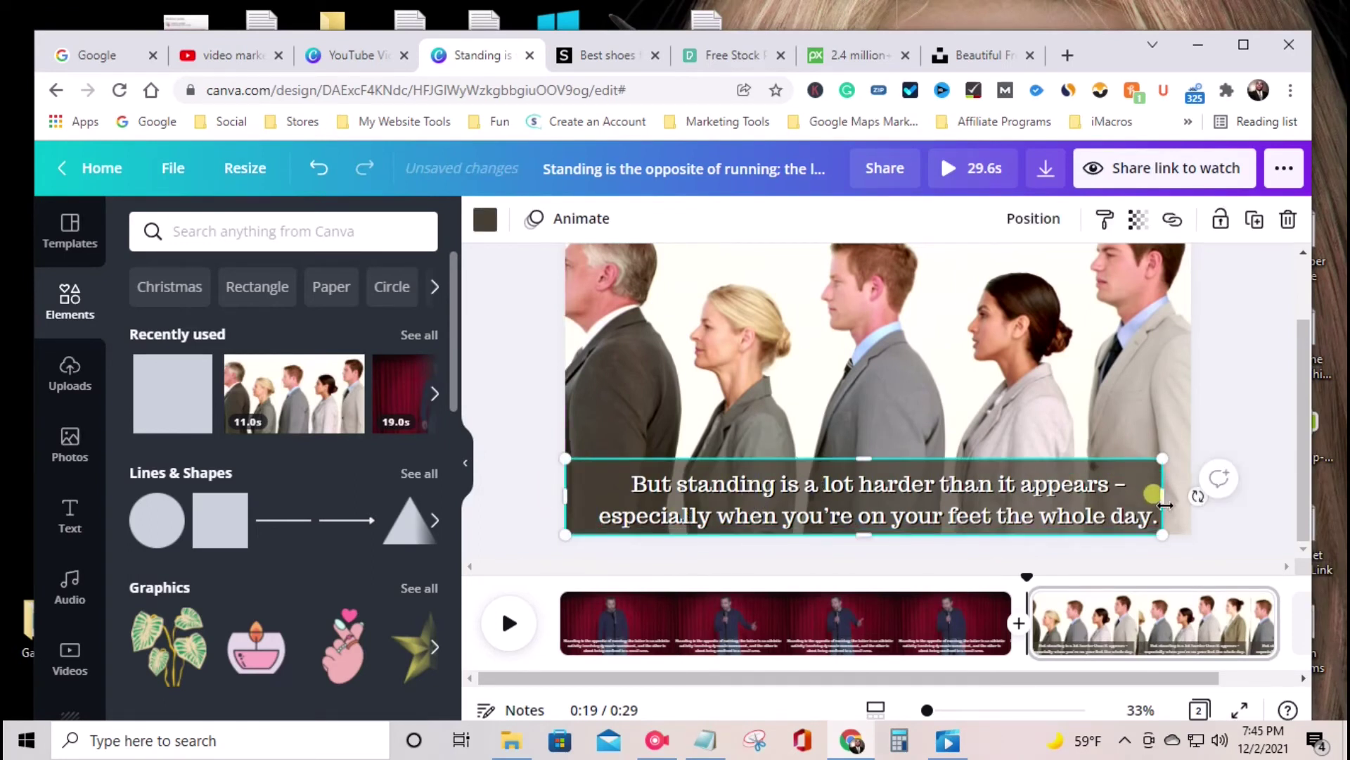
drag(1169, 485, 1191, 492)
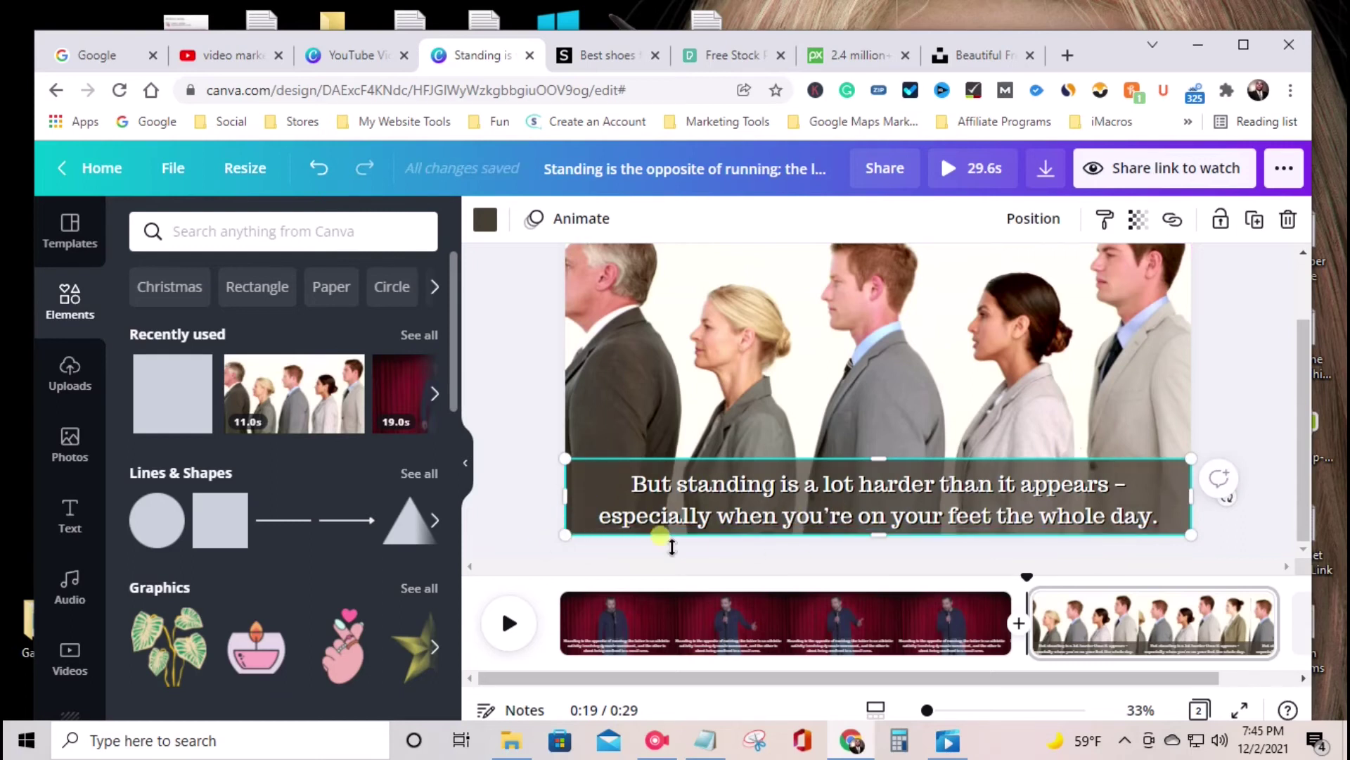
Play the businesspeople scene to check how the caption and full-width band look.
scroll(583, 544, up, 1)
scroll(566, 513, down, 1)
drag(928, 711, 922, 711)
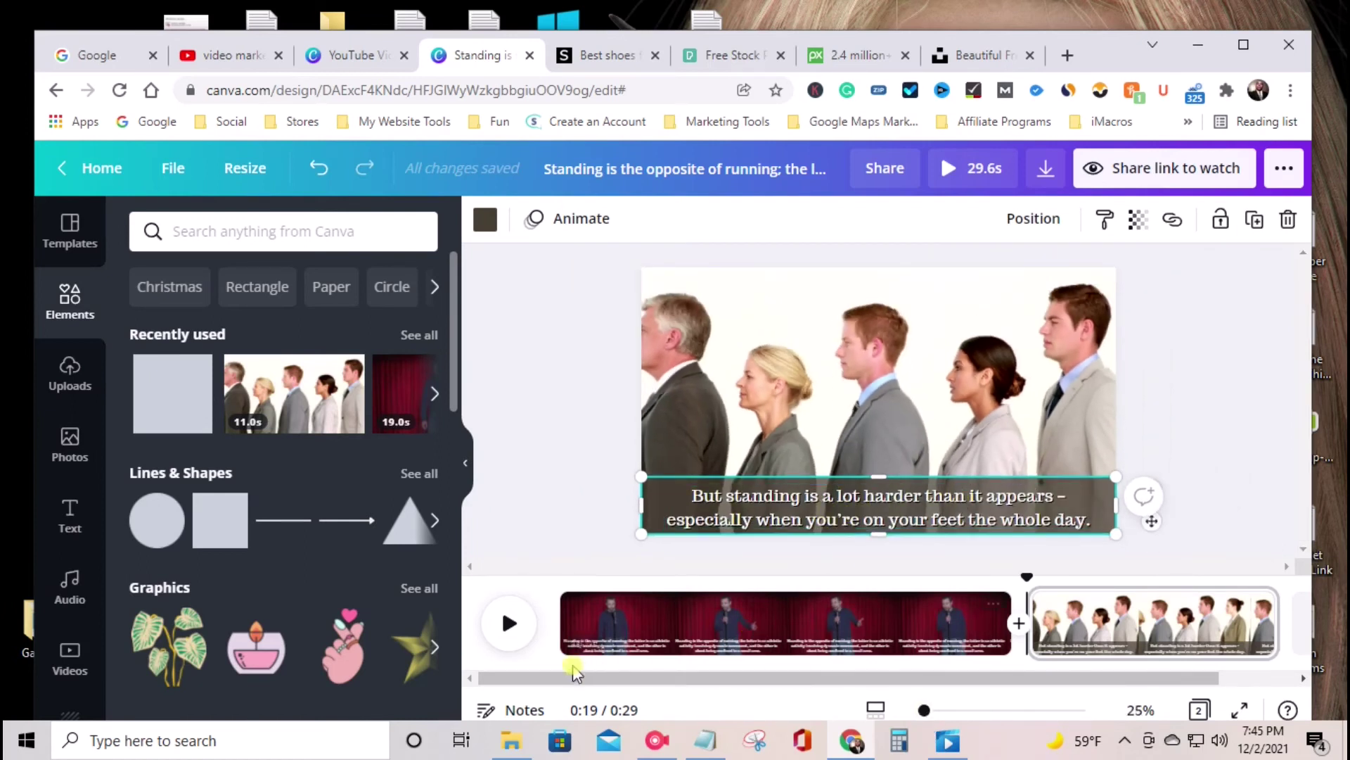
click(510, 623)
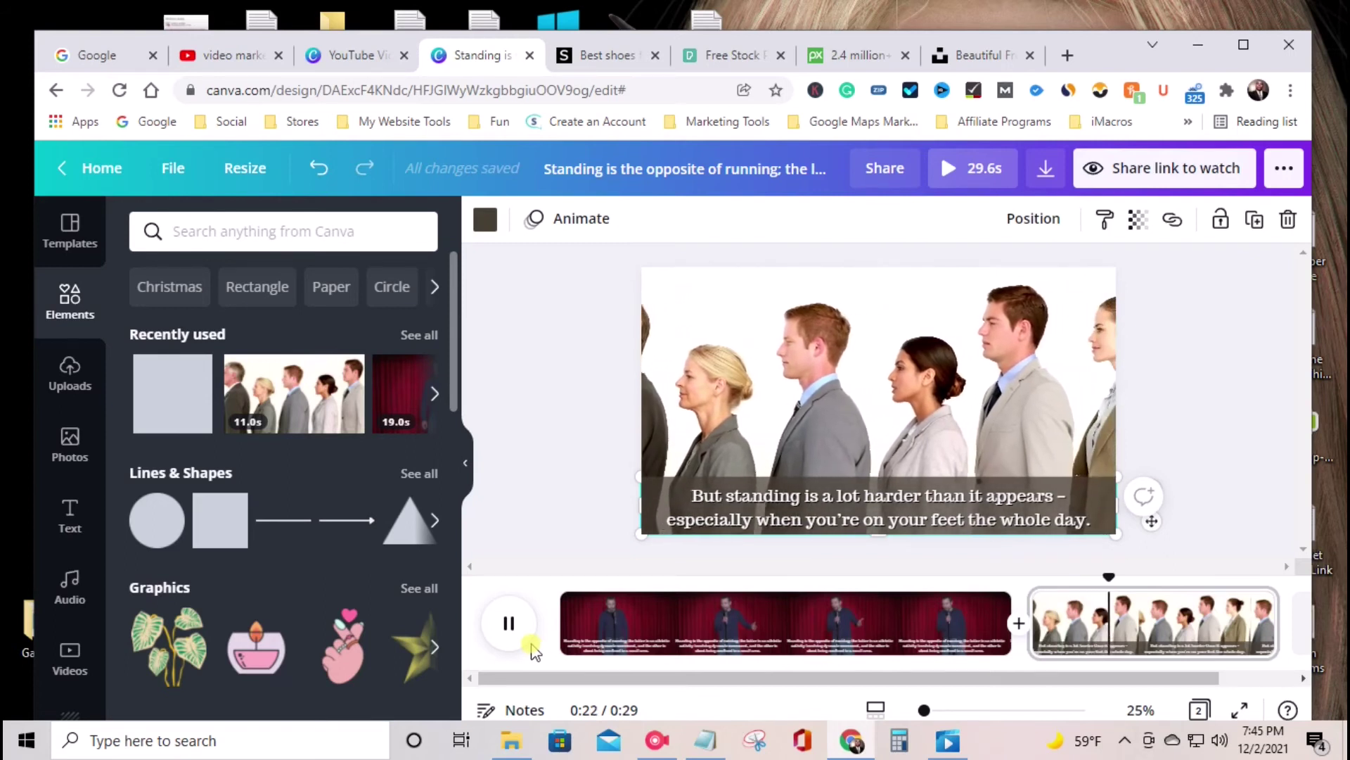
click(513, 628)
Add a music track from the Happy audio suggestions to the video and preview Ukulele Song.
click(71, 615)
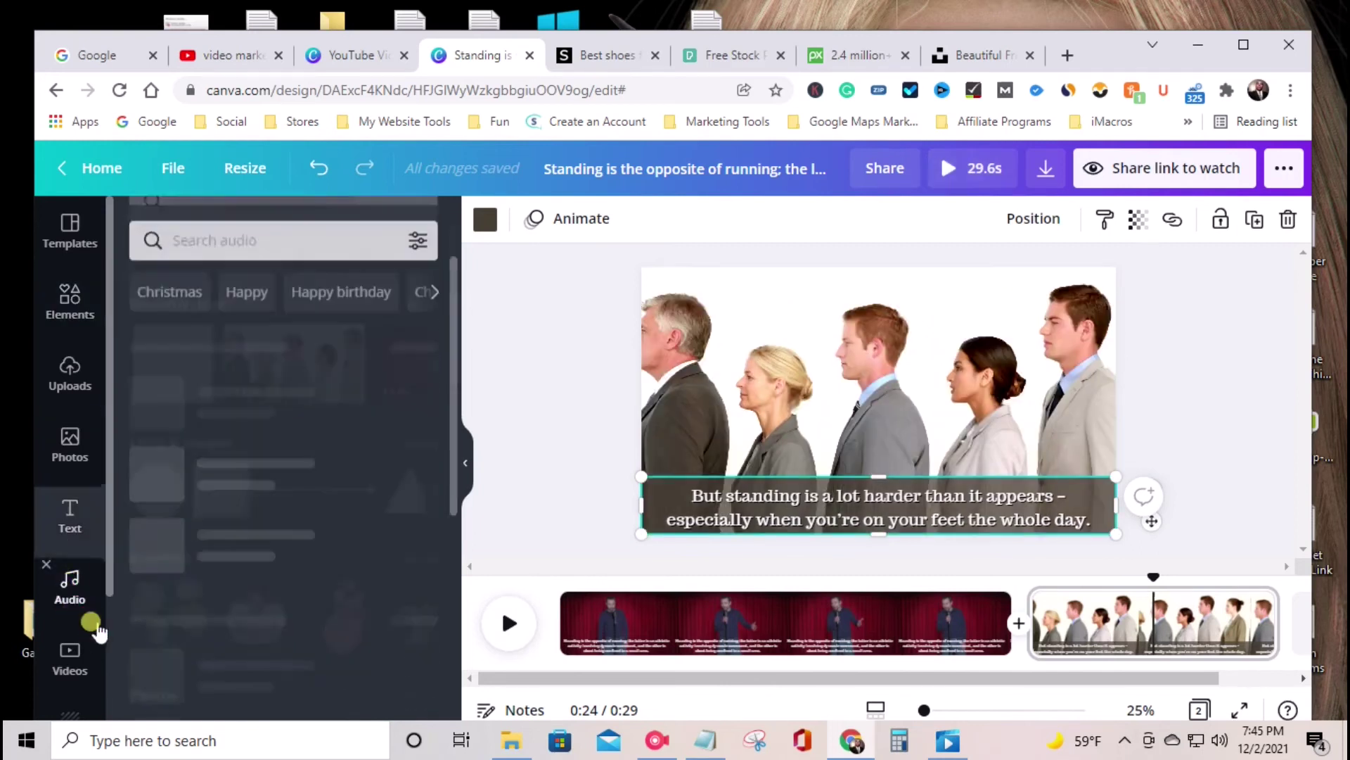
click(234, 294)
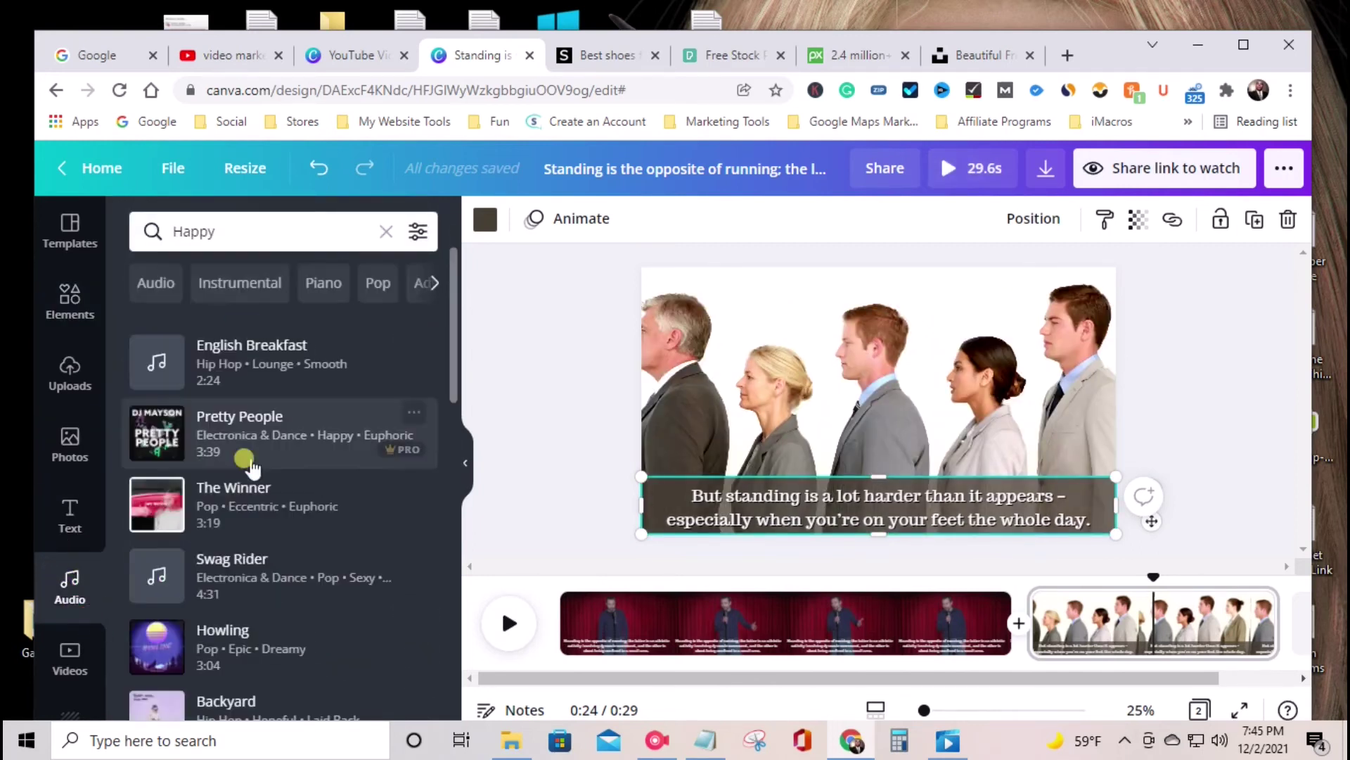
scroll(225, 548, down, 10)
click(234, 609)
click(155, 570)
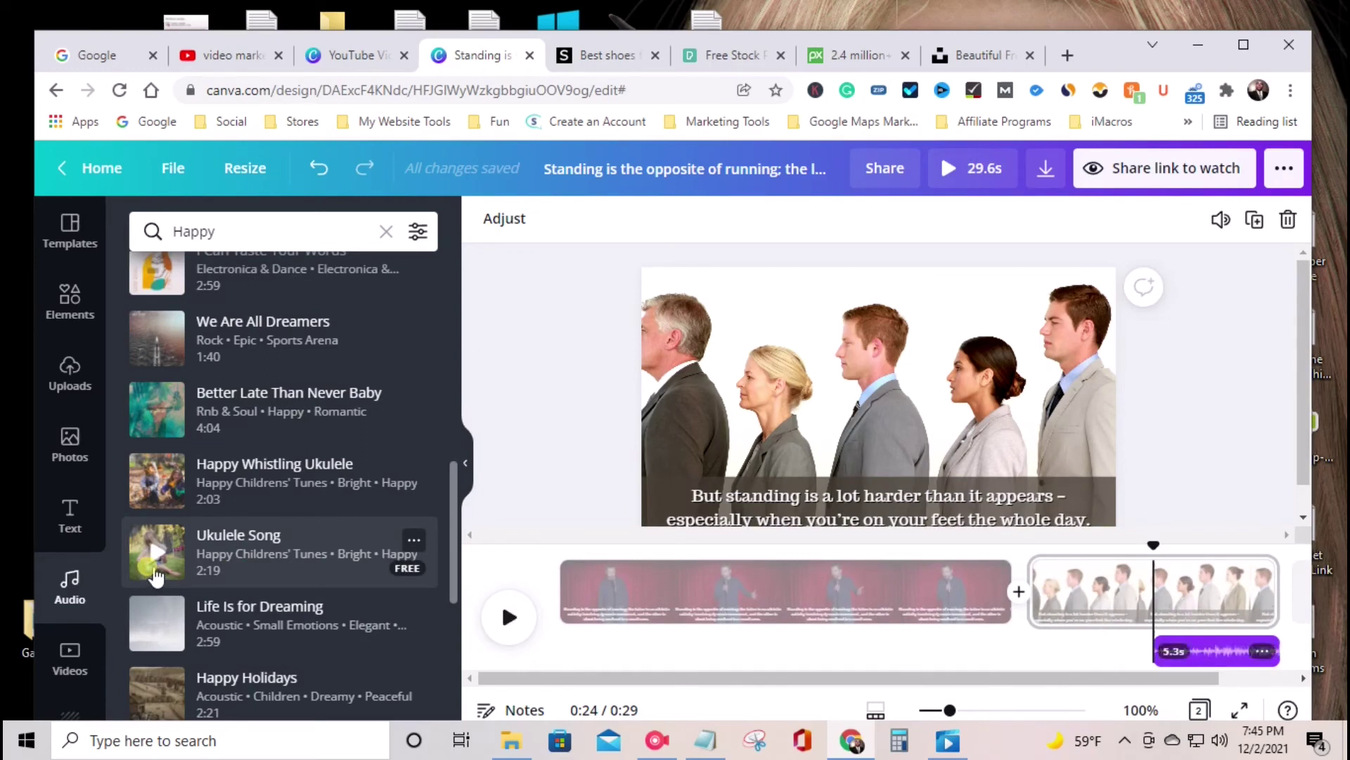
click(153, 560)
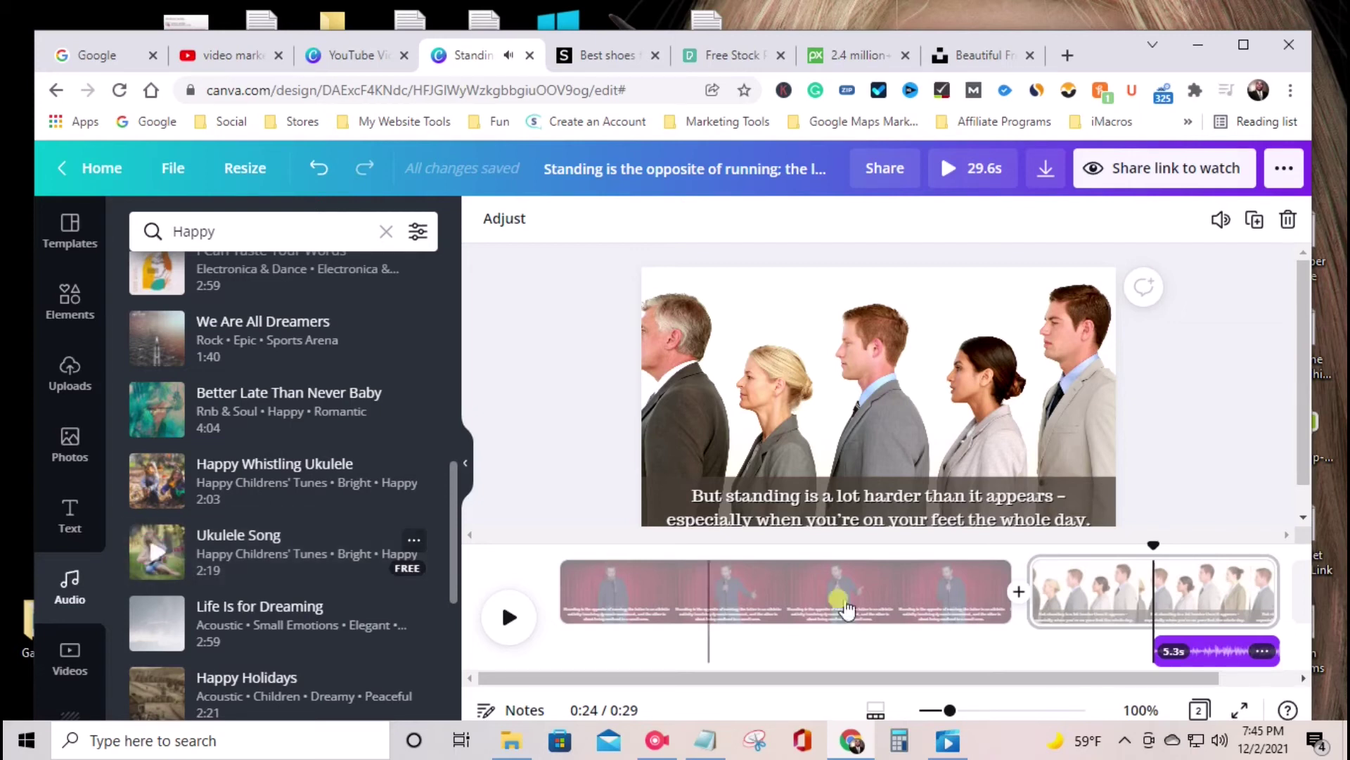
Extend the music track back to the video's start so it runs the full 29.6 s, and play the result.
drag(1152, 541, 559, 540)
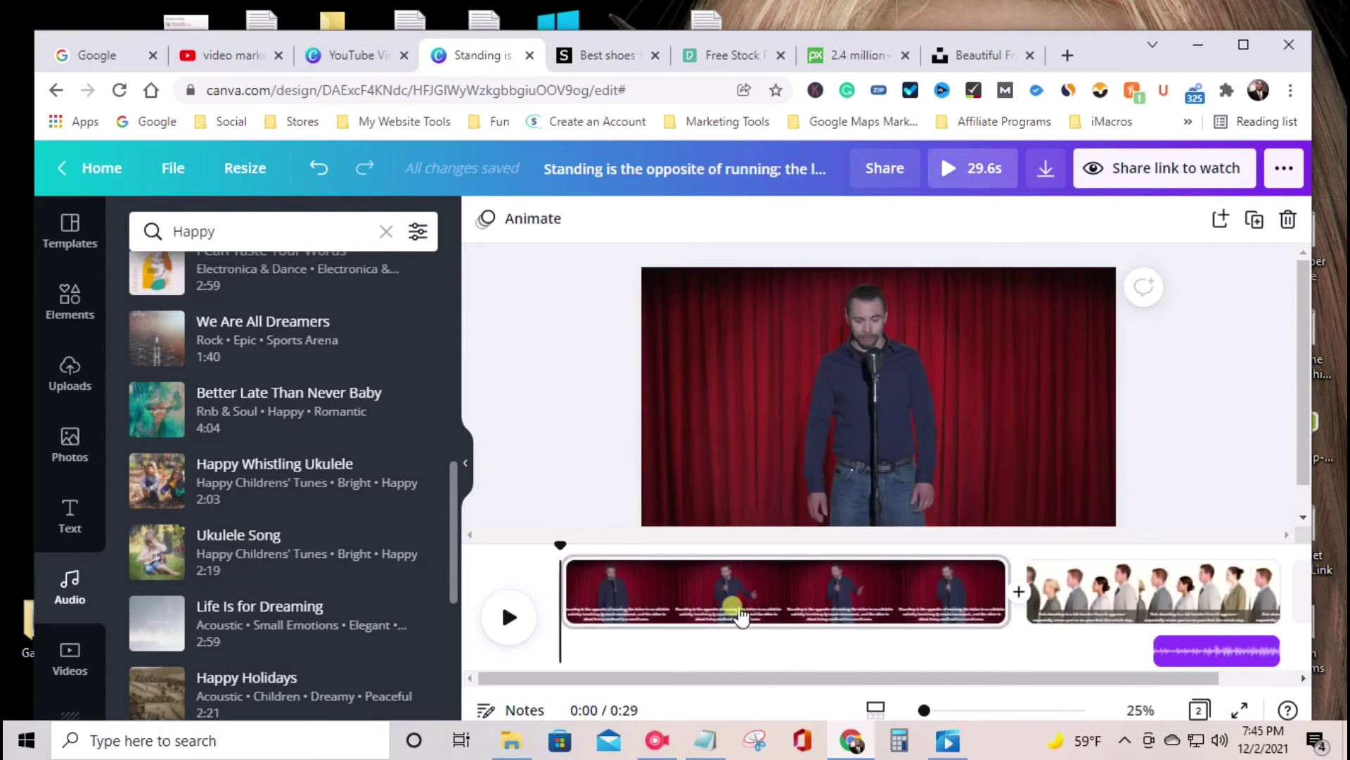
drag(1155, 650, 561, 646)
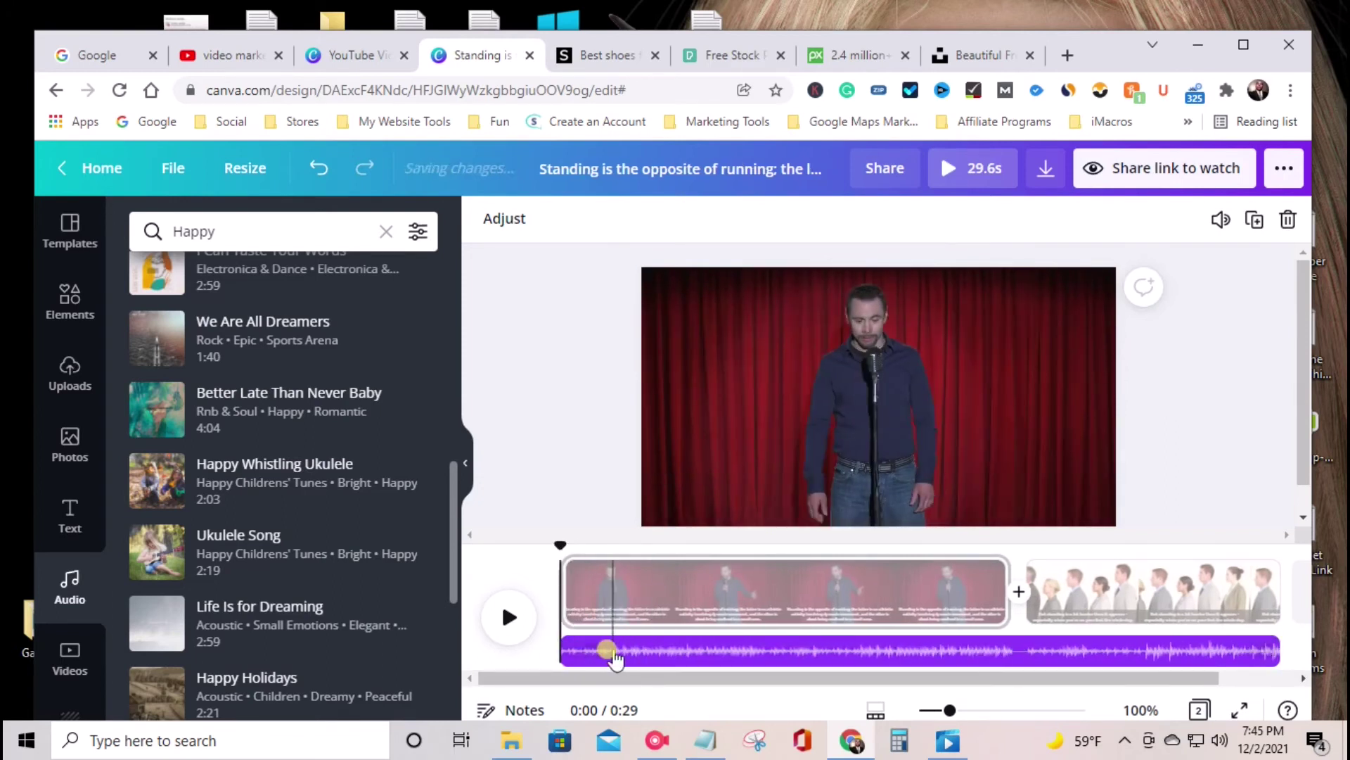
click(508, 619)
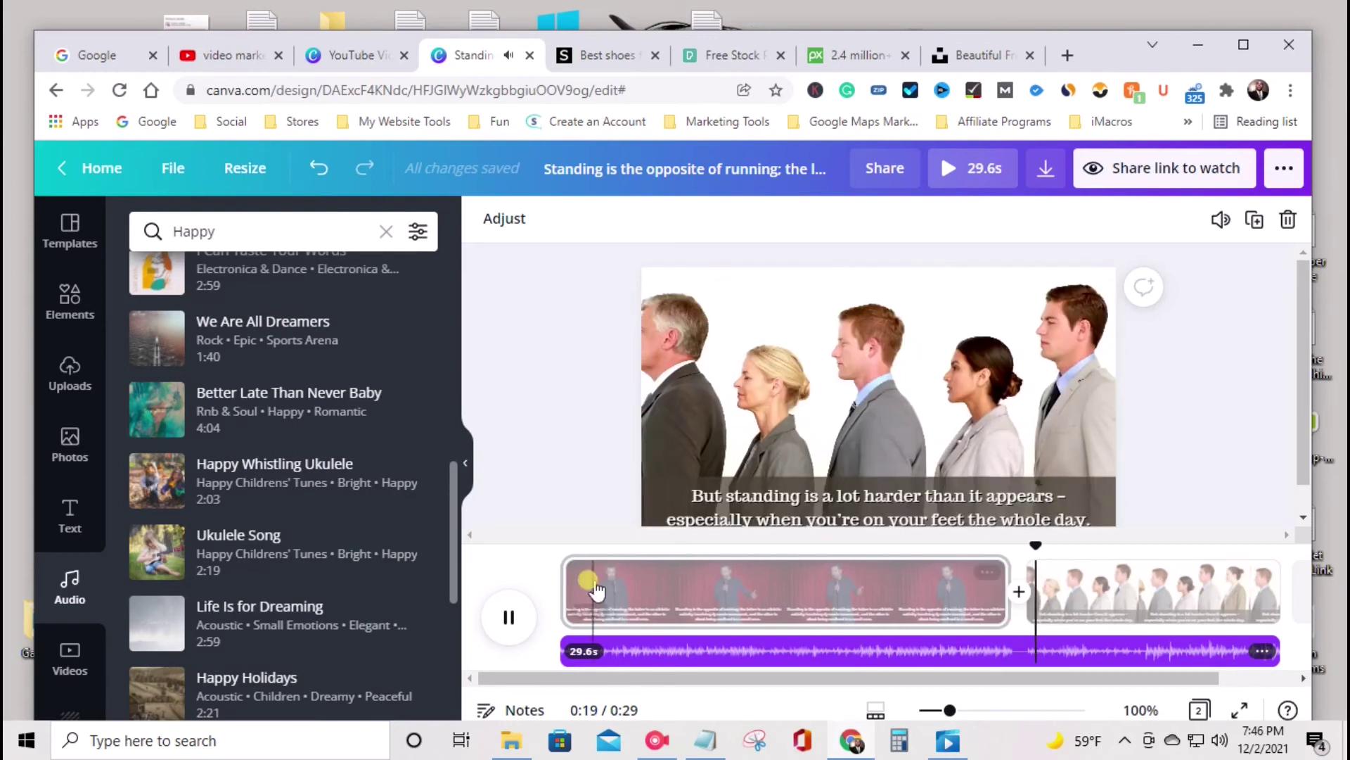
click(552, 617)
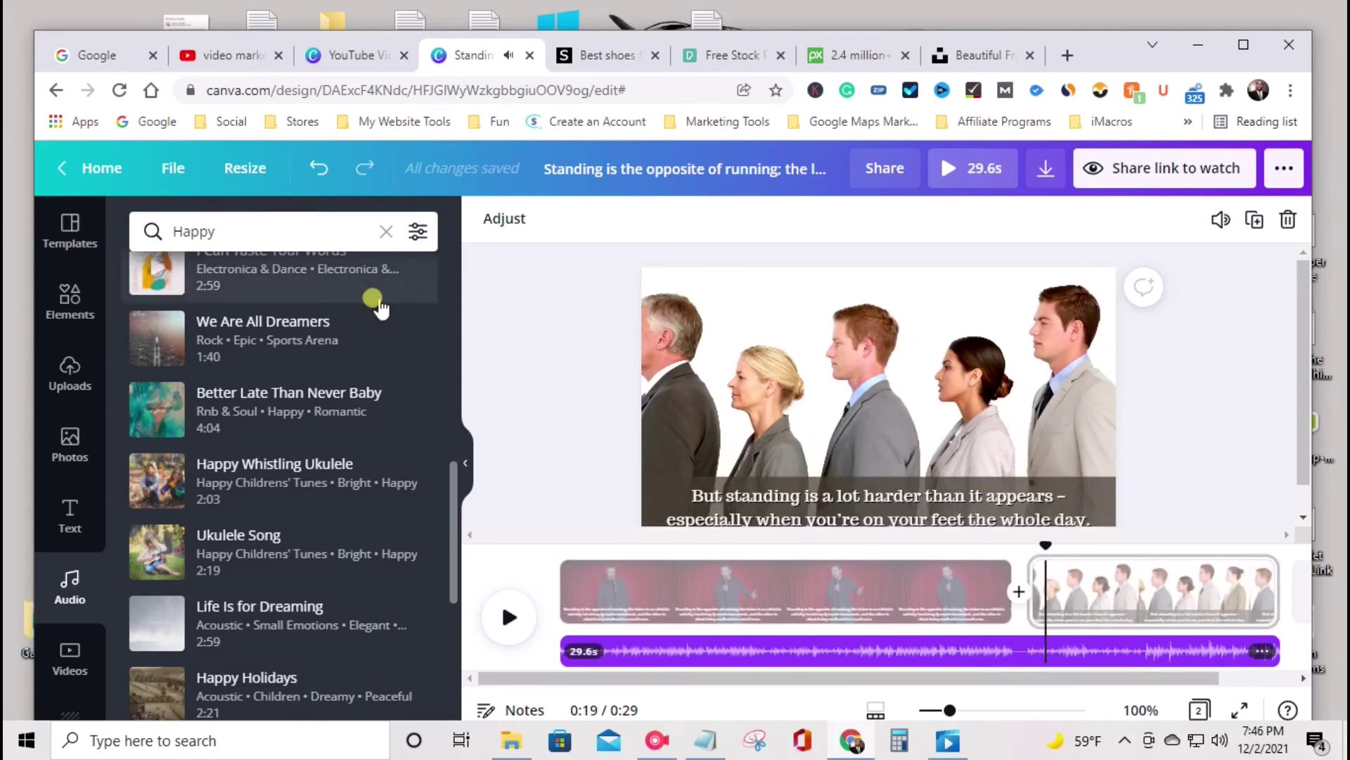
Leave the current video and open the finished Java Burn coffee review design from the list of all designs.
click(98, 167)
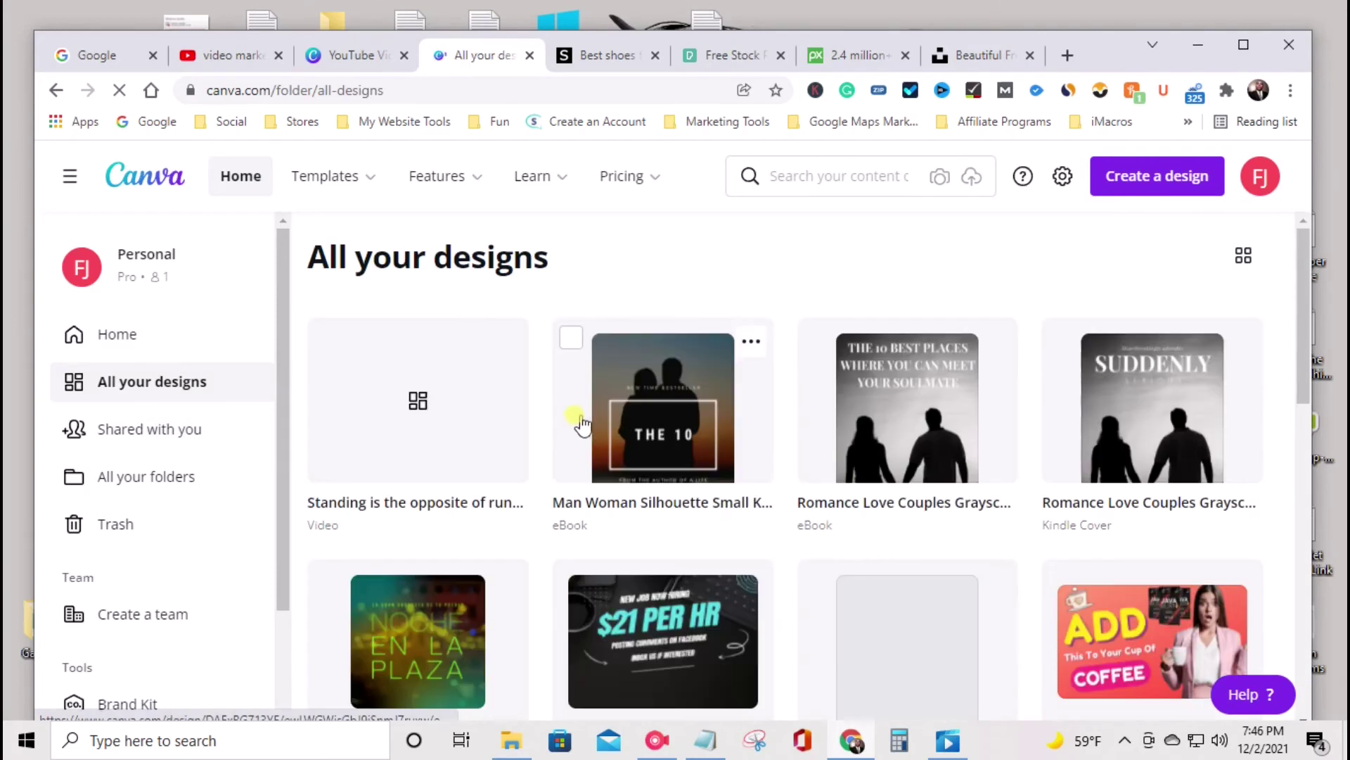
scroll(1118, 517, down, 4)
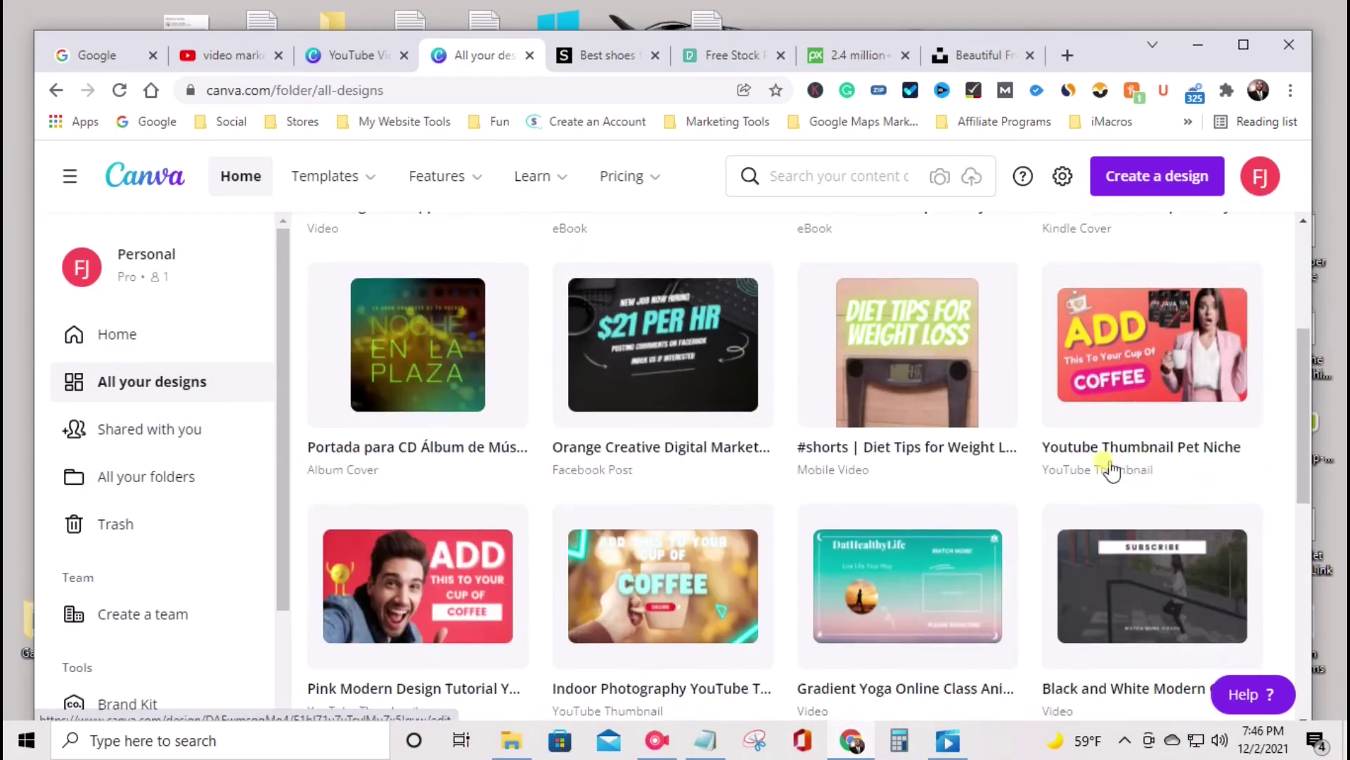
scroll(1118, 464, down, 2)
scroll(1110, 446, up, 2)
scroll(1109, 446, down, 1)
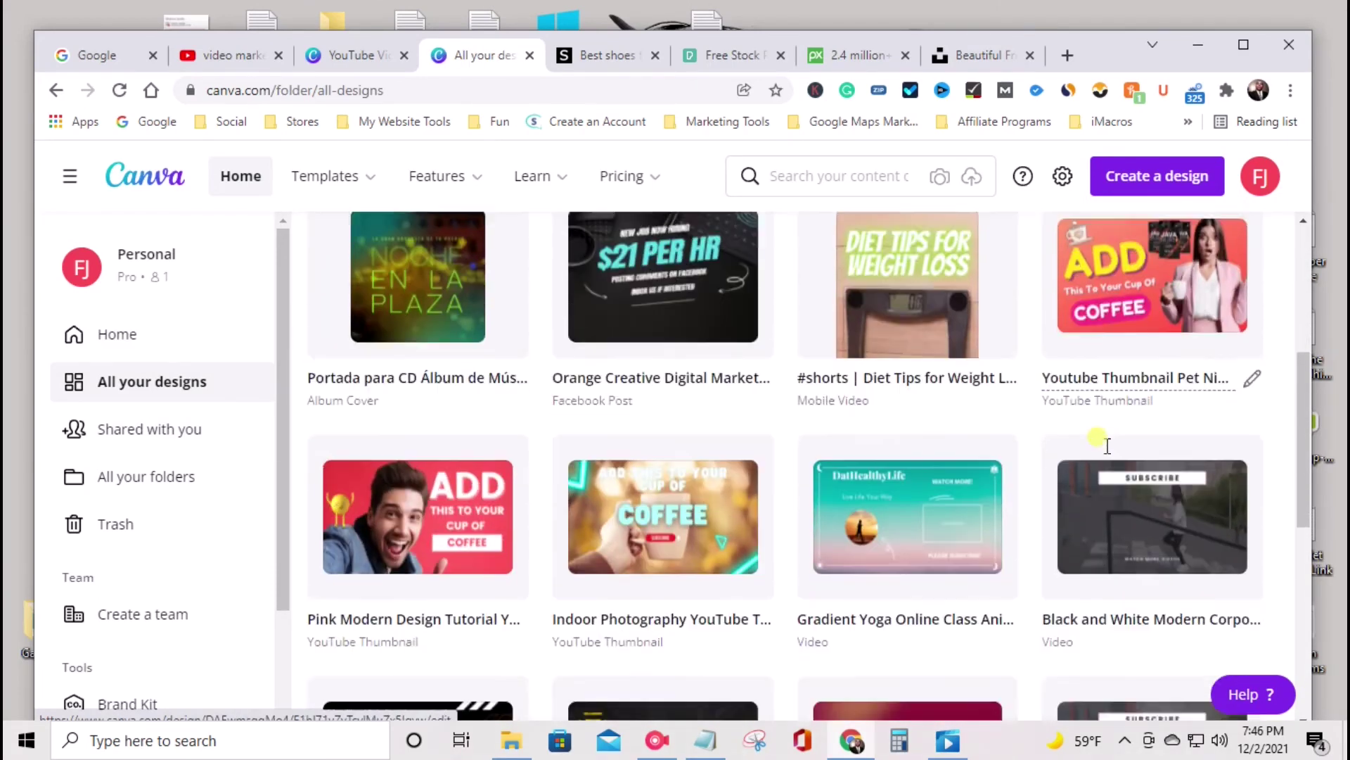
scroll(1108, 446, down, 3)
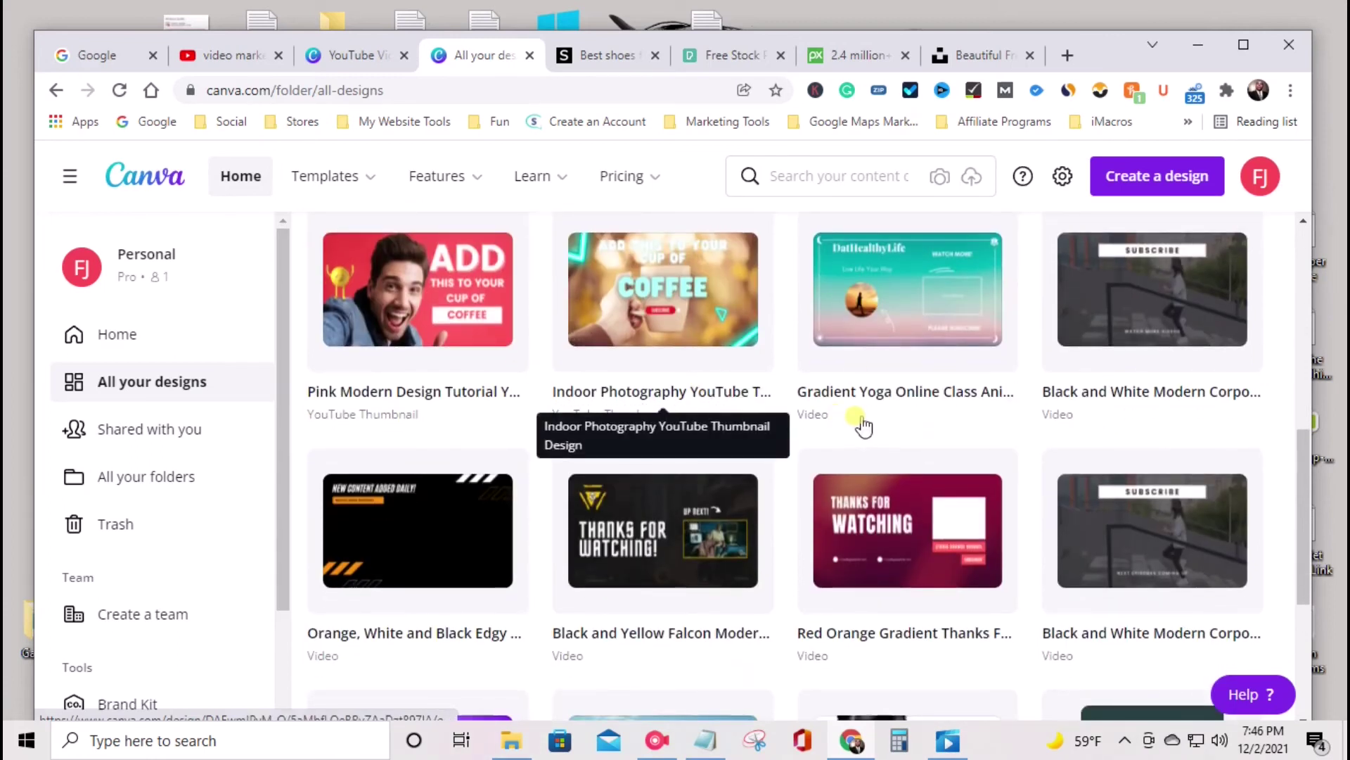
scroll(863, 426, down, 6)
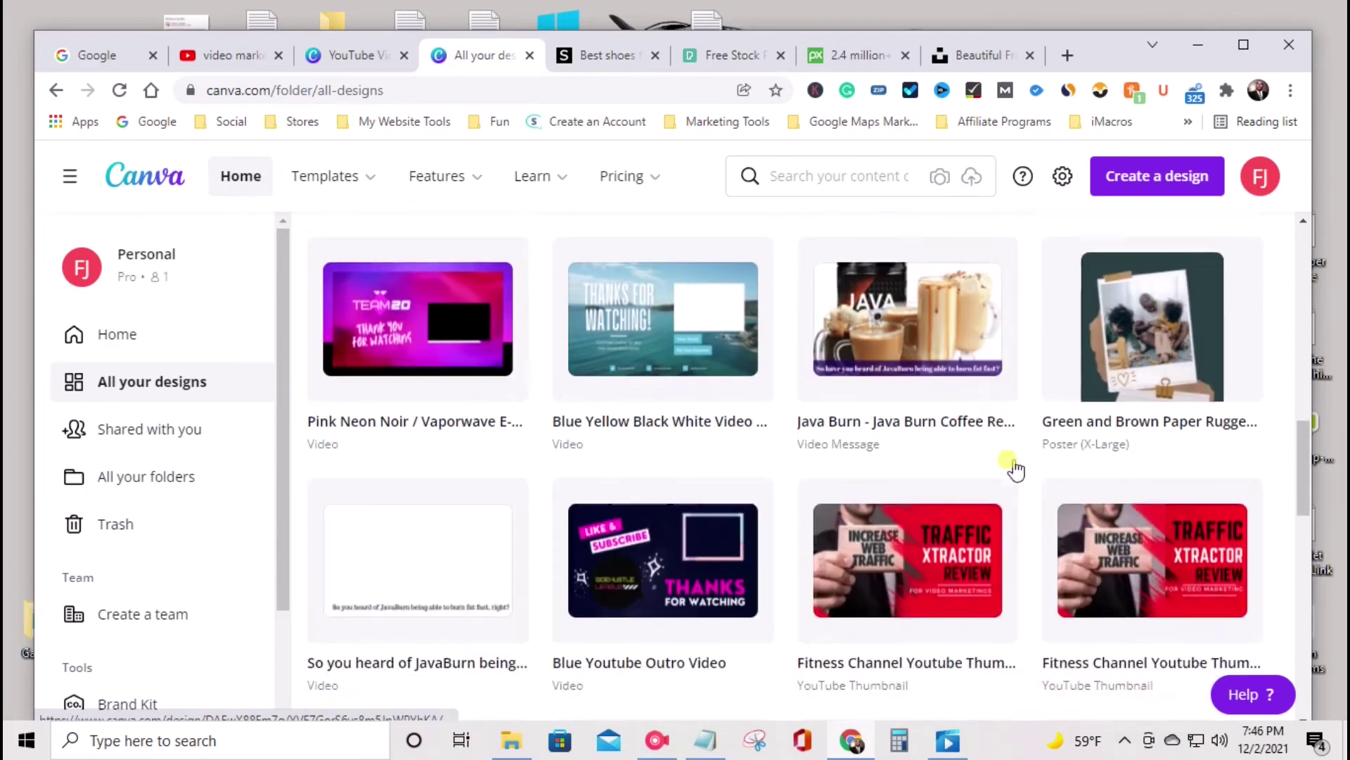
scroll(1013, 465, down, 2)
scroll(985, 450, up, 1)
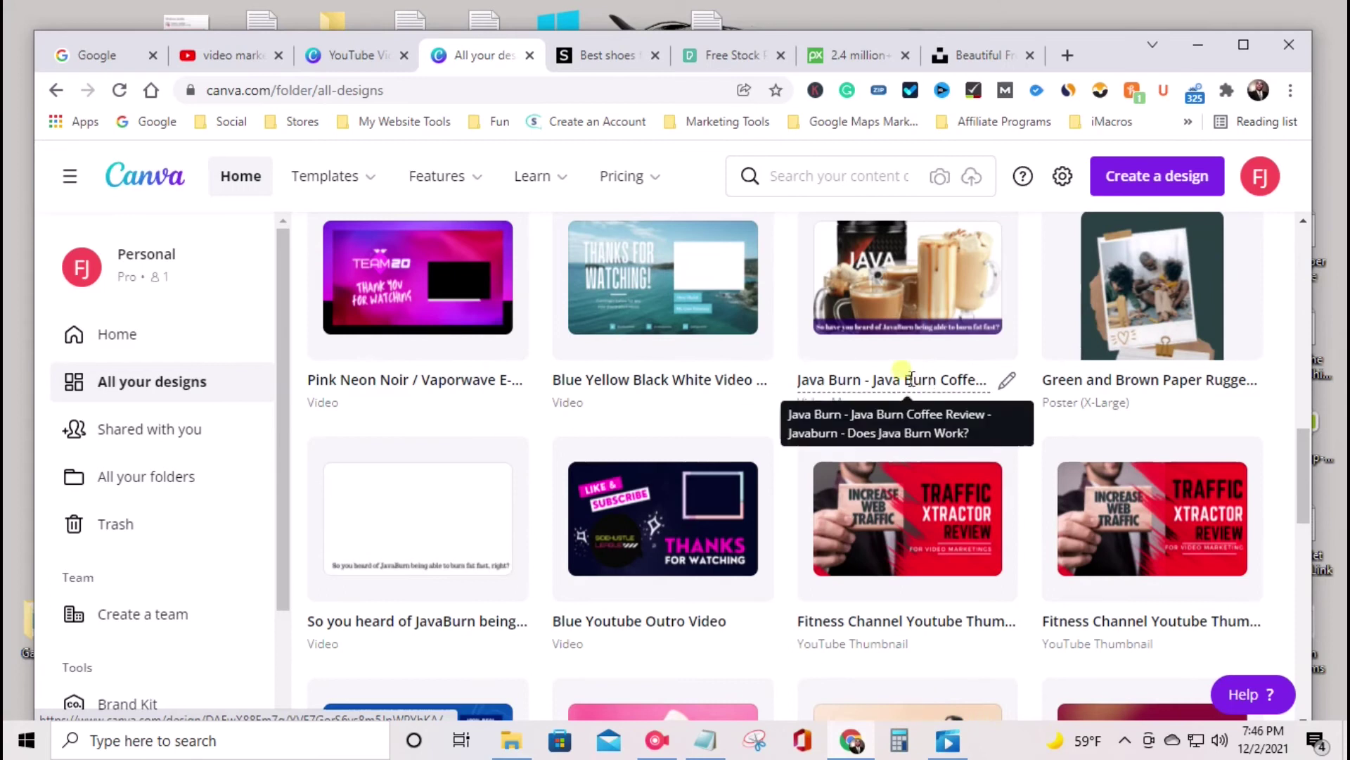
click(913, 292)
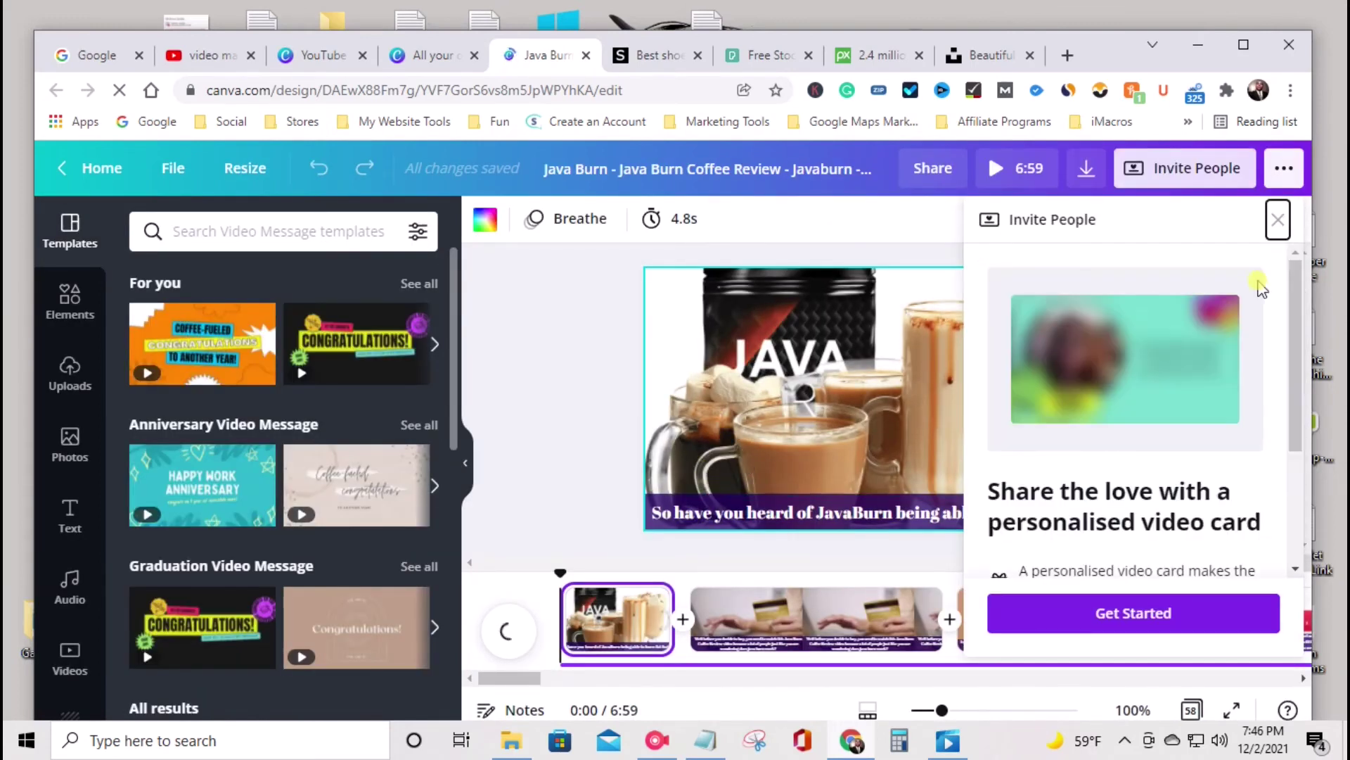
Dismiss the Invite People panel and briefly play the Java Burn video from the start of its credit card scene.
click(1277, 219)
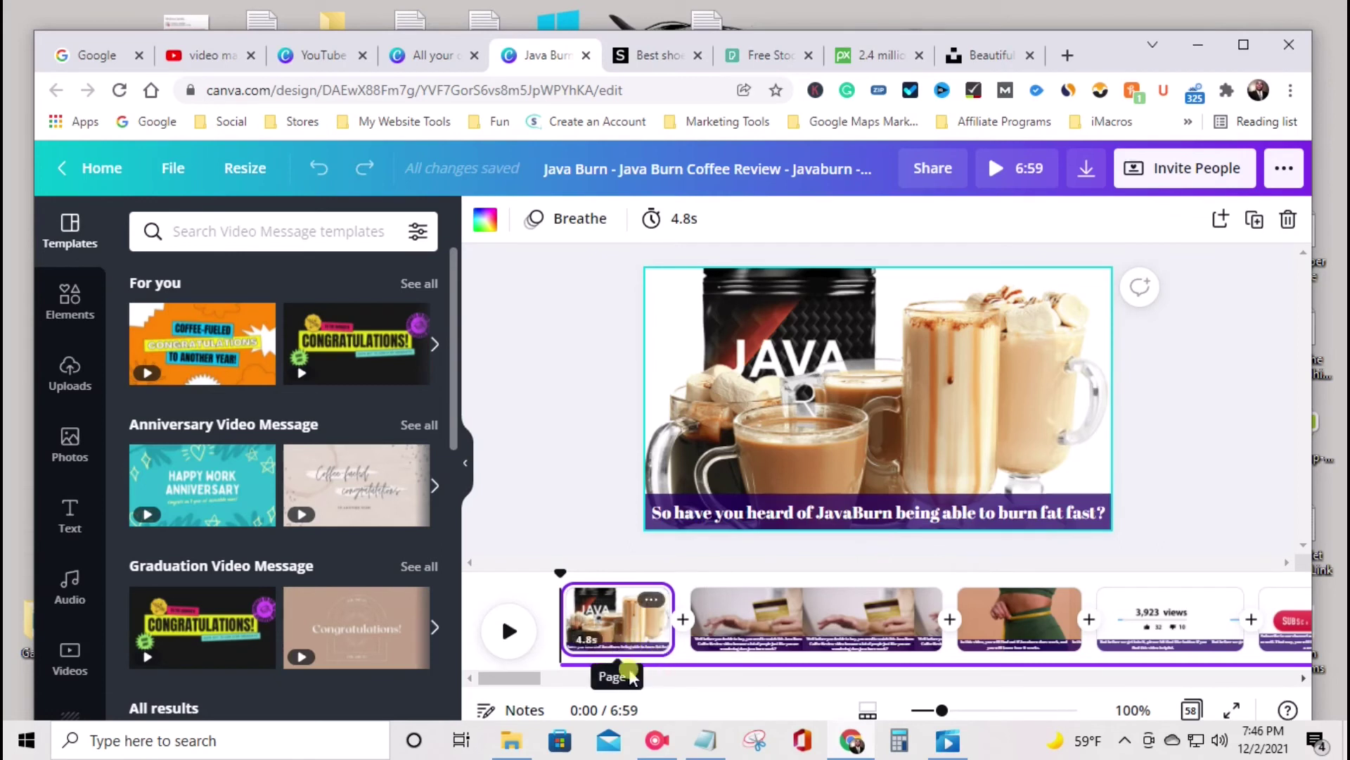
click(682, 669)
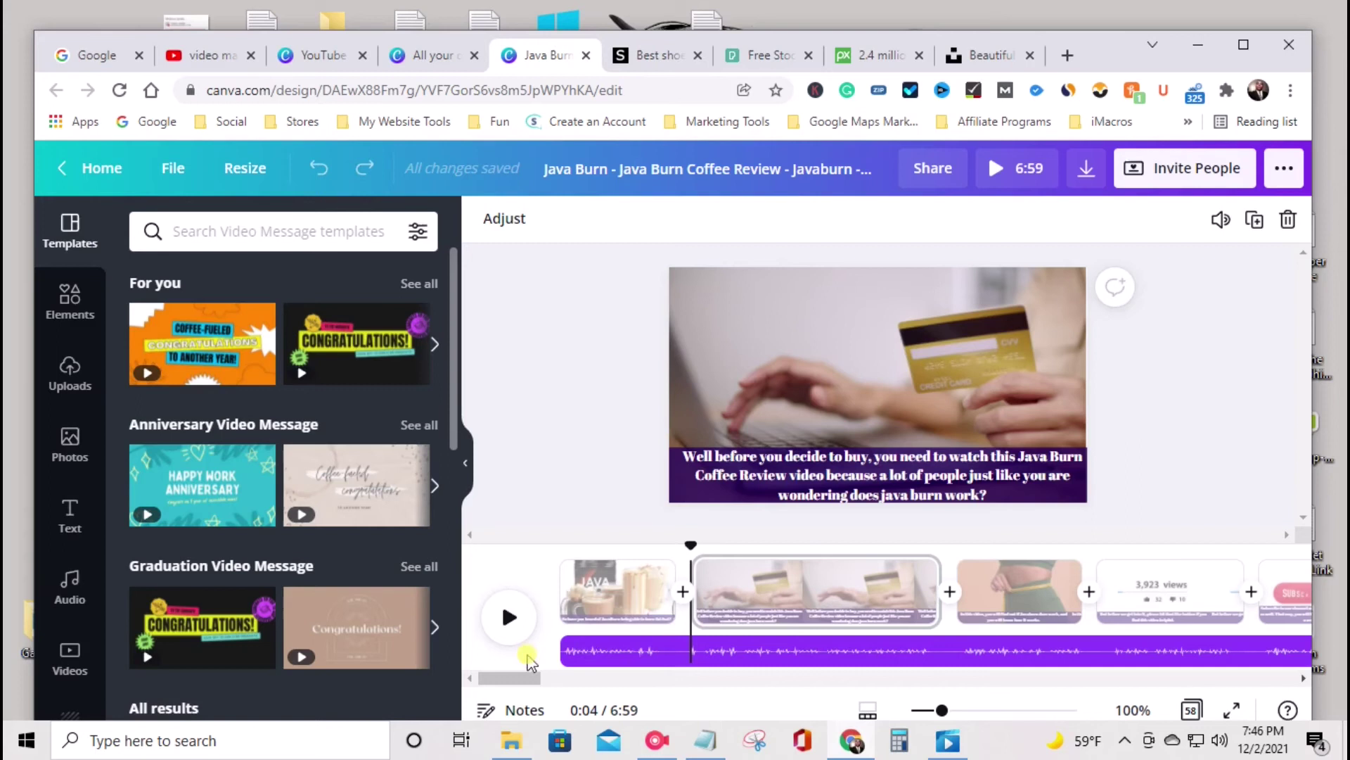
click(534, 618)
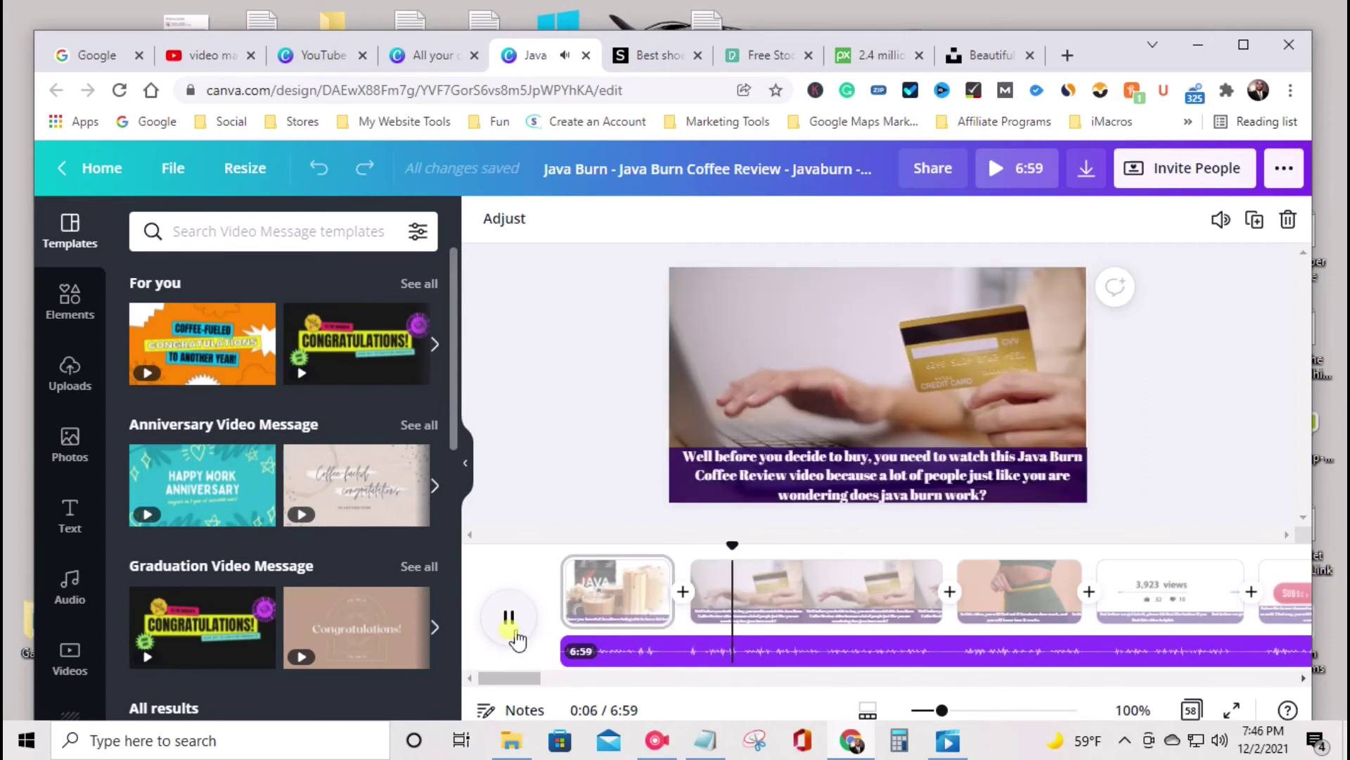
click(515, 634)
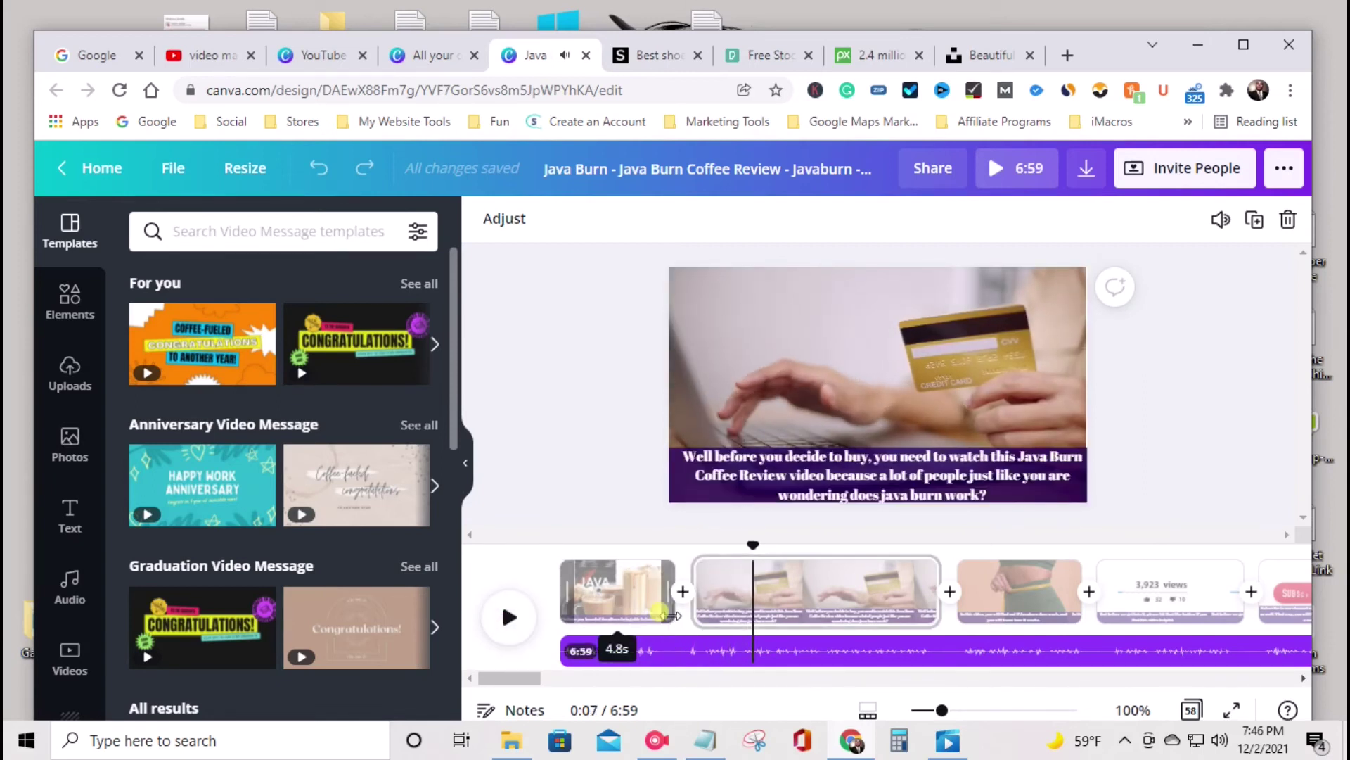
Adjust the opening coffee scene's duration in the timeline to 4.6 s.
drag(701, 625, 744, 613)
drag(749, 613, 651, 674)
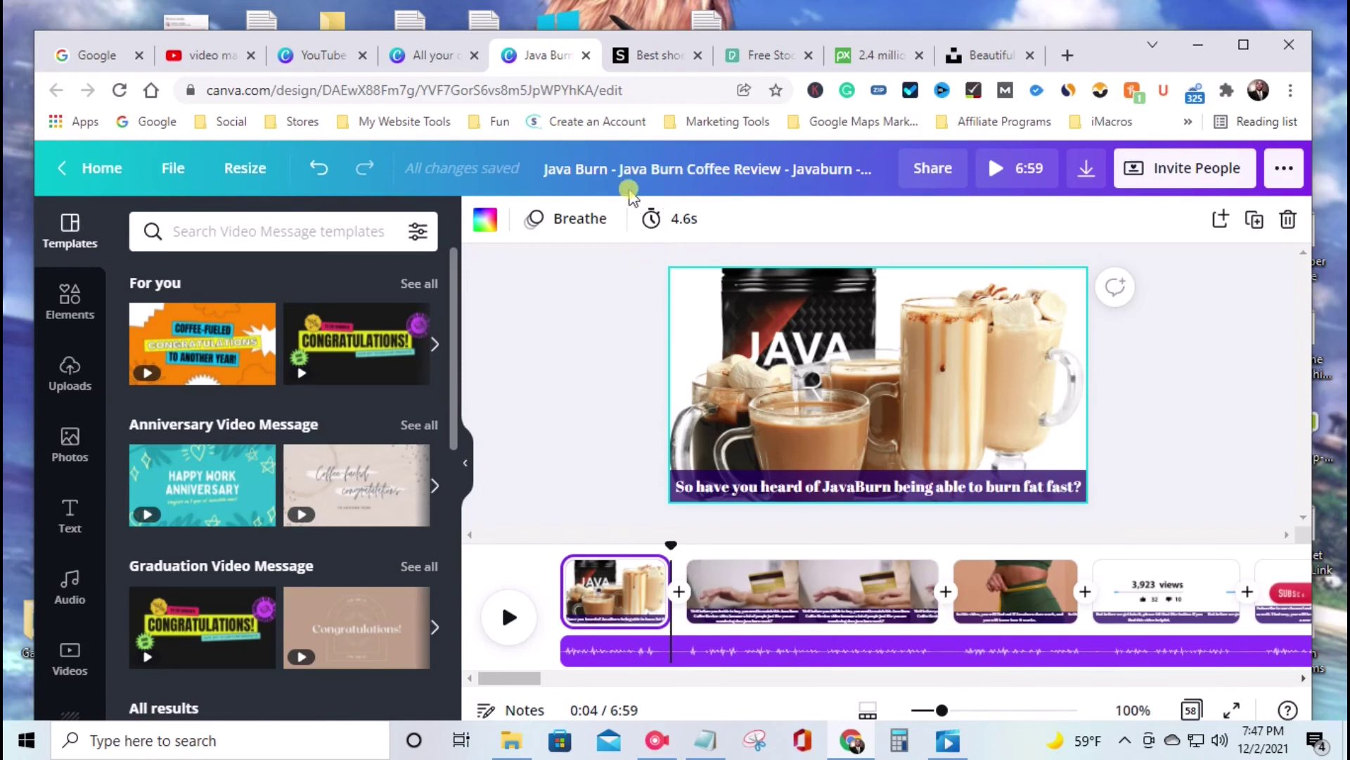
drag(528, 678, 627, 680)
Open the Fiverr website, fiverr.com, in a new browser tab.
click(1061, 56)
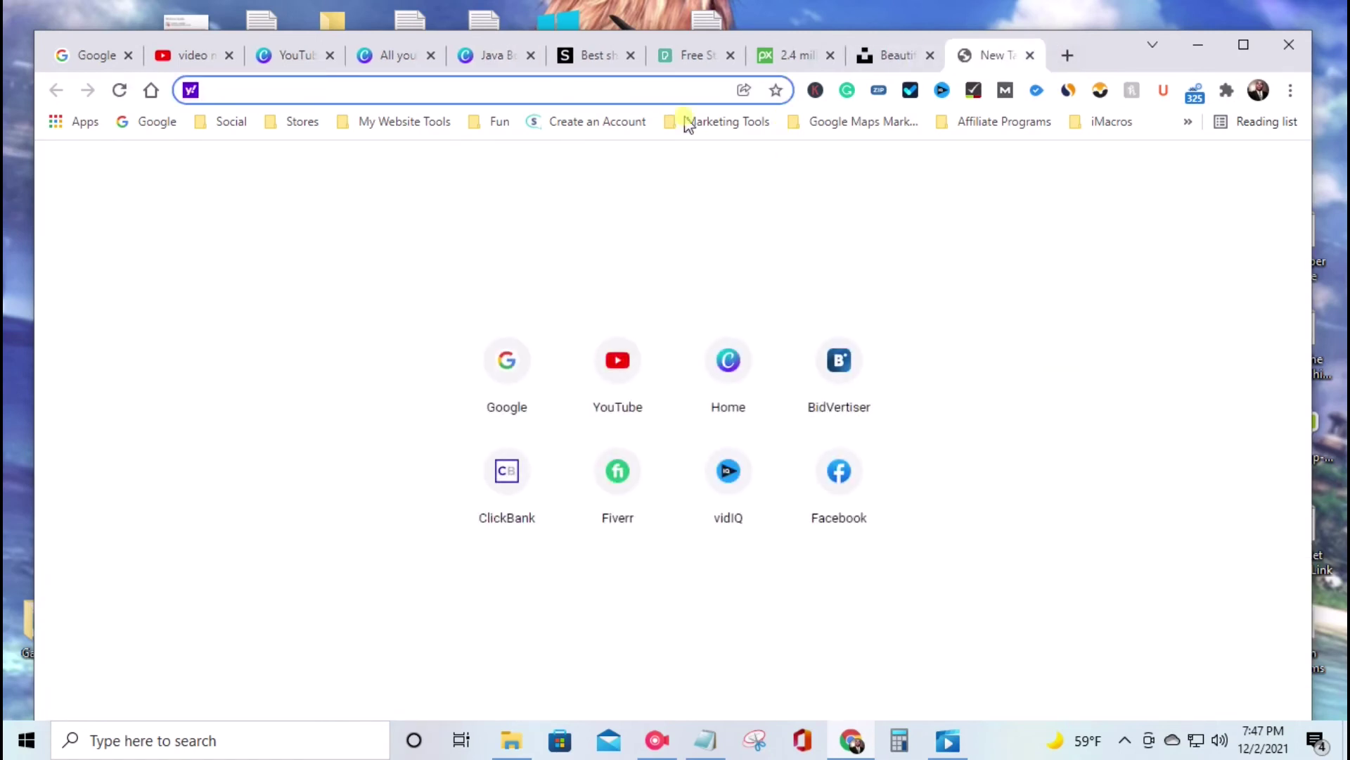
text(fie)
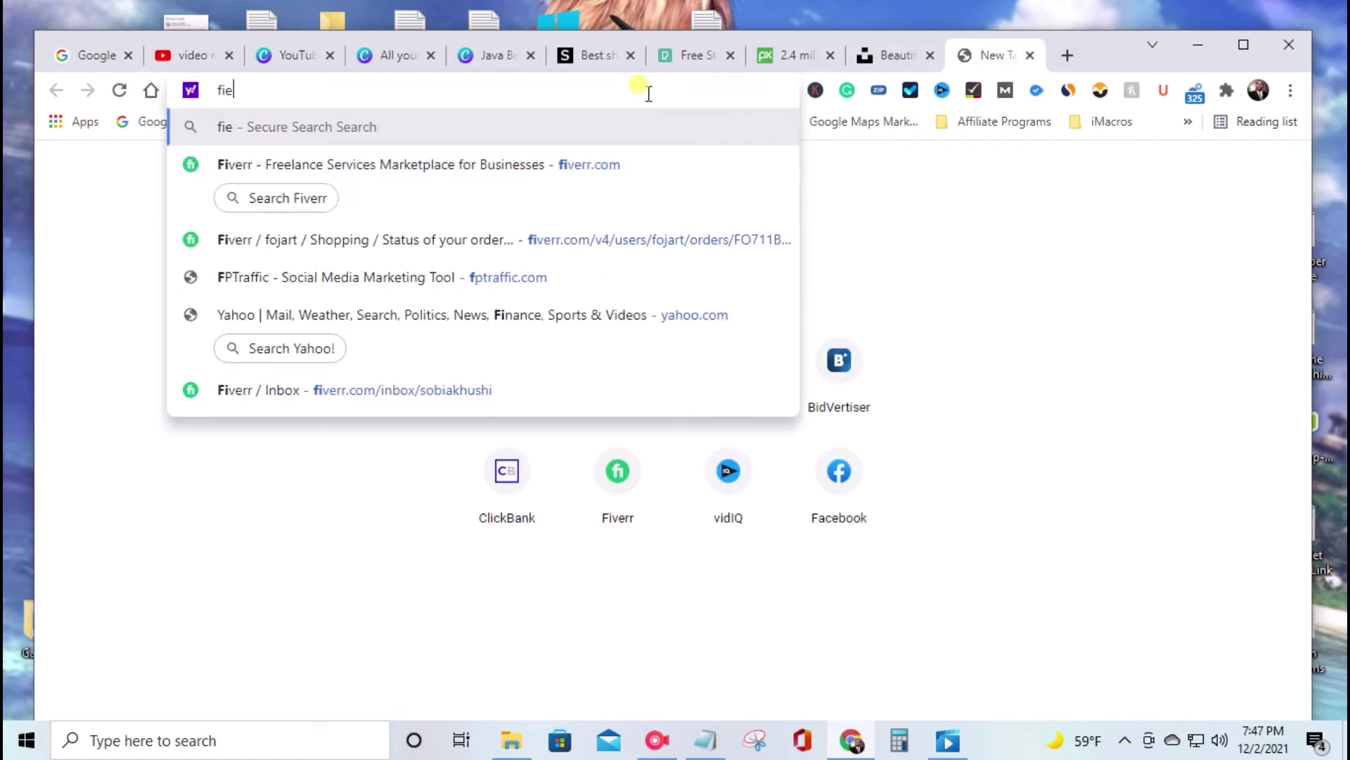
key(BackSpace)
key(BackSpace)
text(iverr.co)
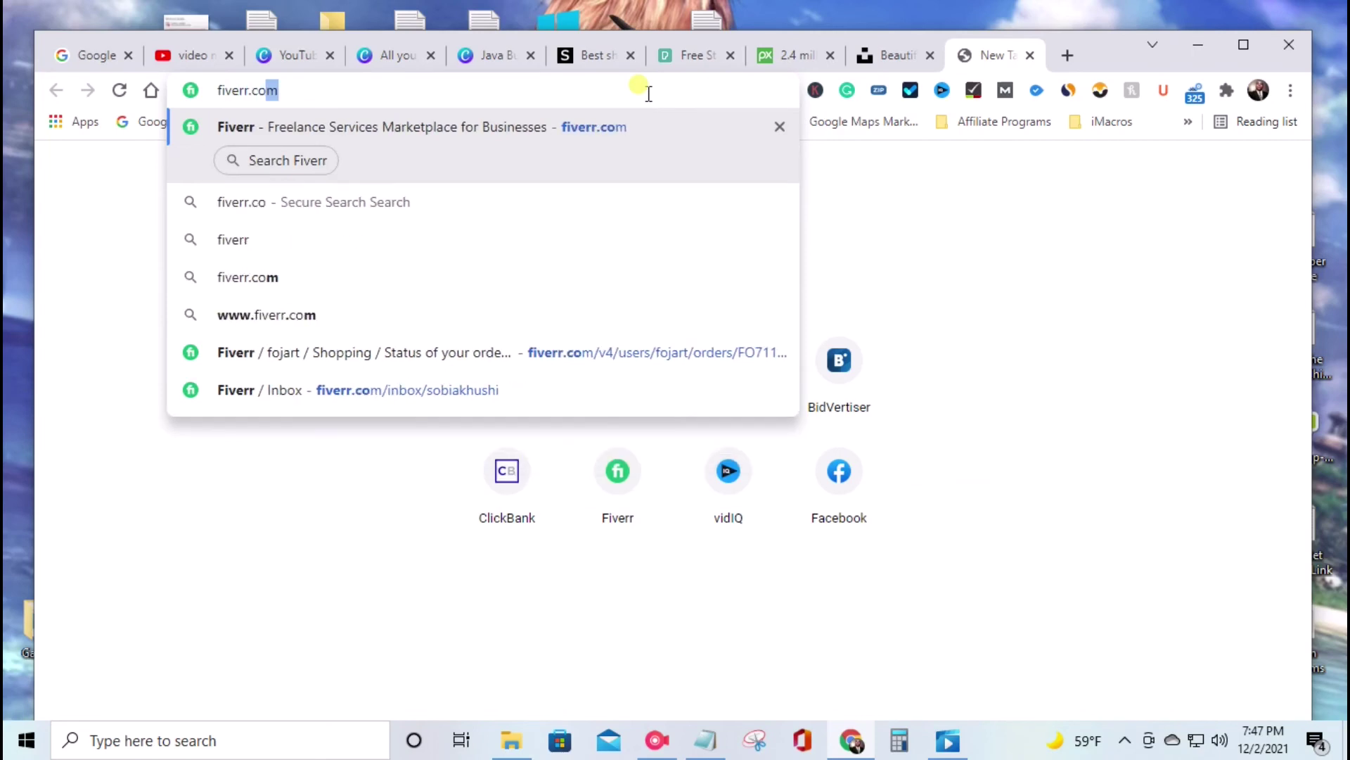
key(Return)
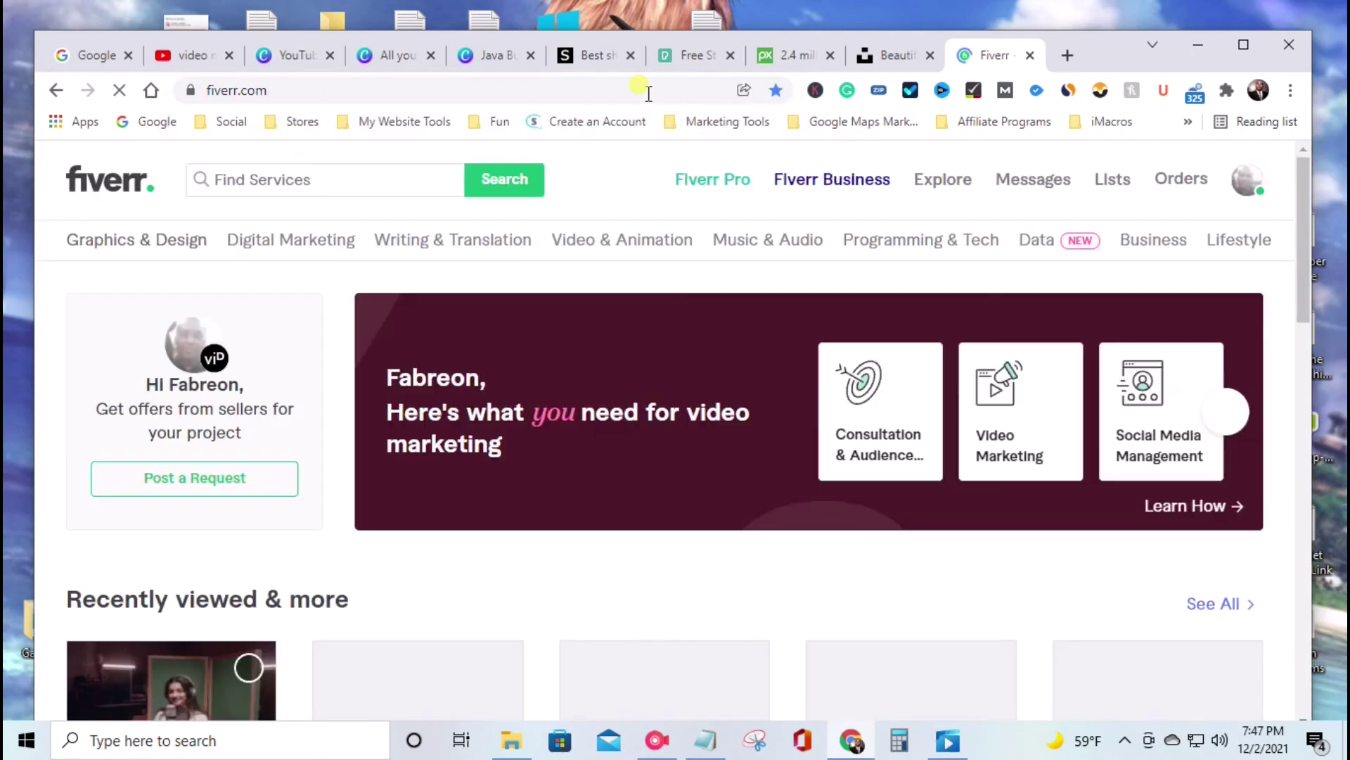
Open the most recent past order for a 500-word American English female voice over and go to its gig page.
mouse_move(1179, 177)
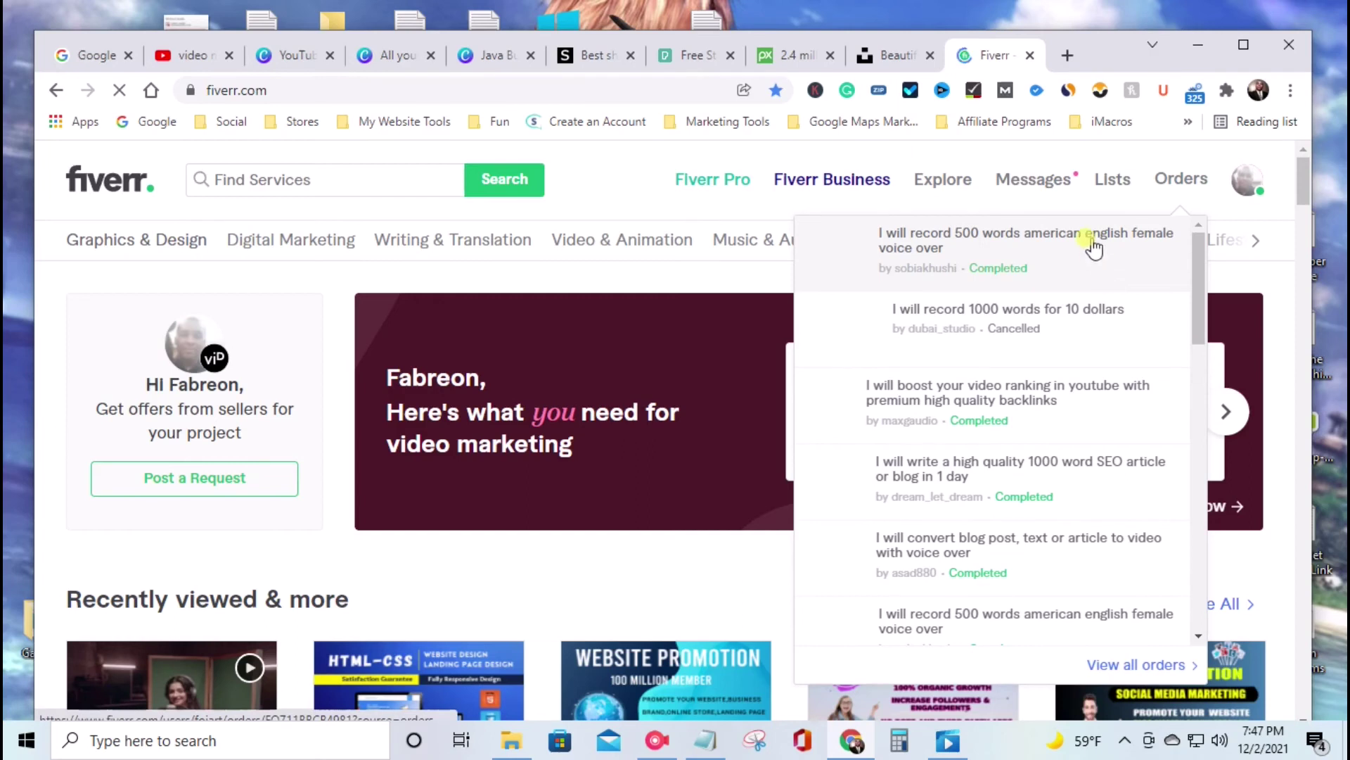
click(970, 235)
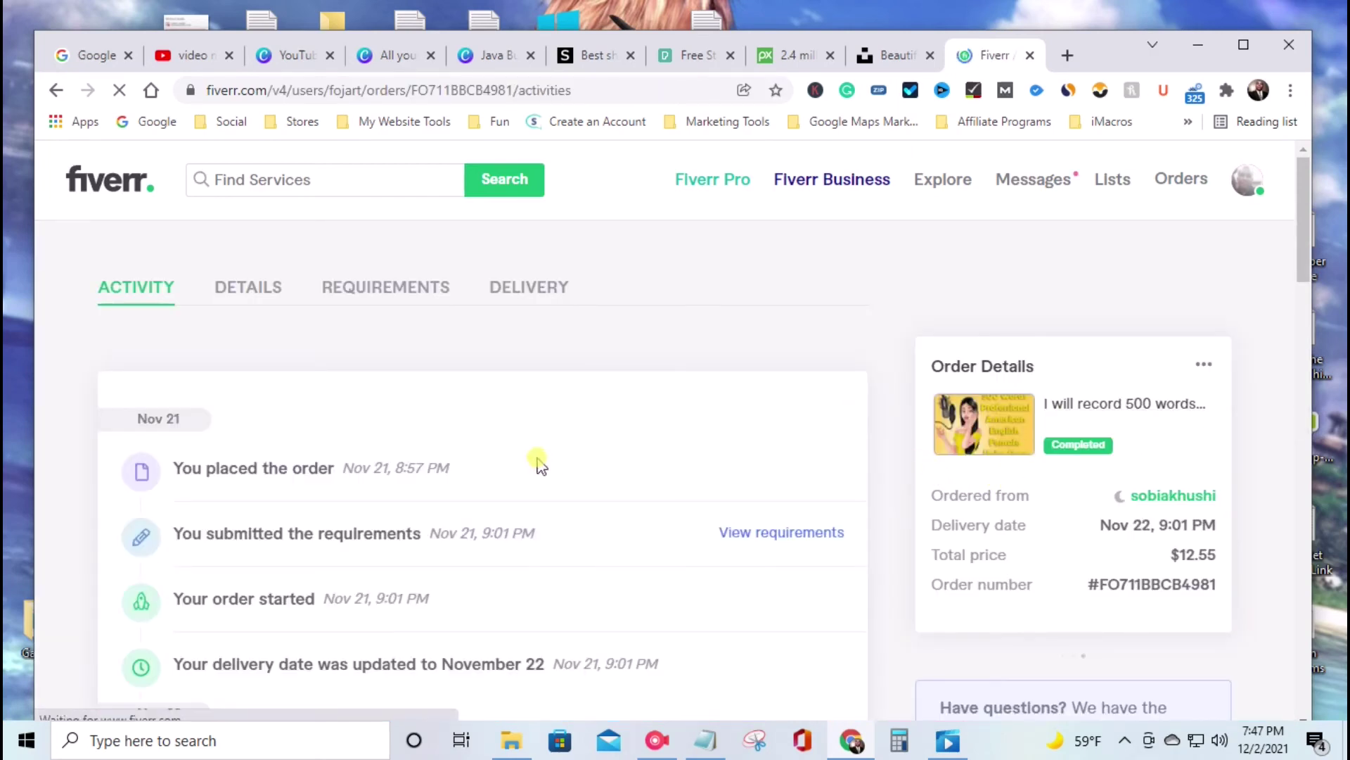
click(1057, 408)
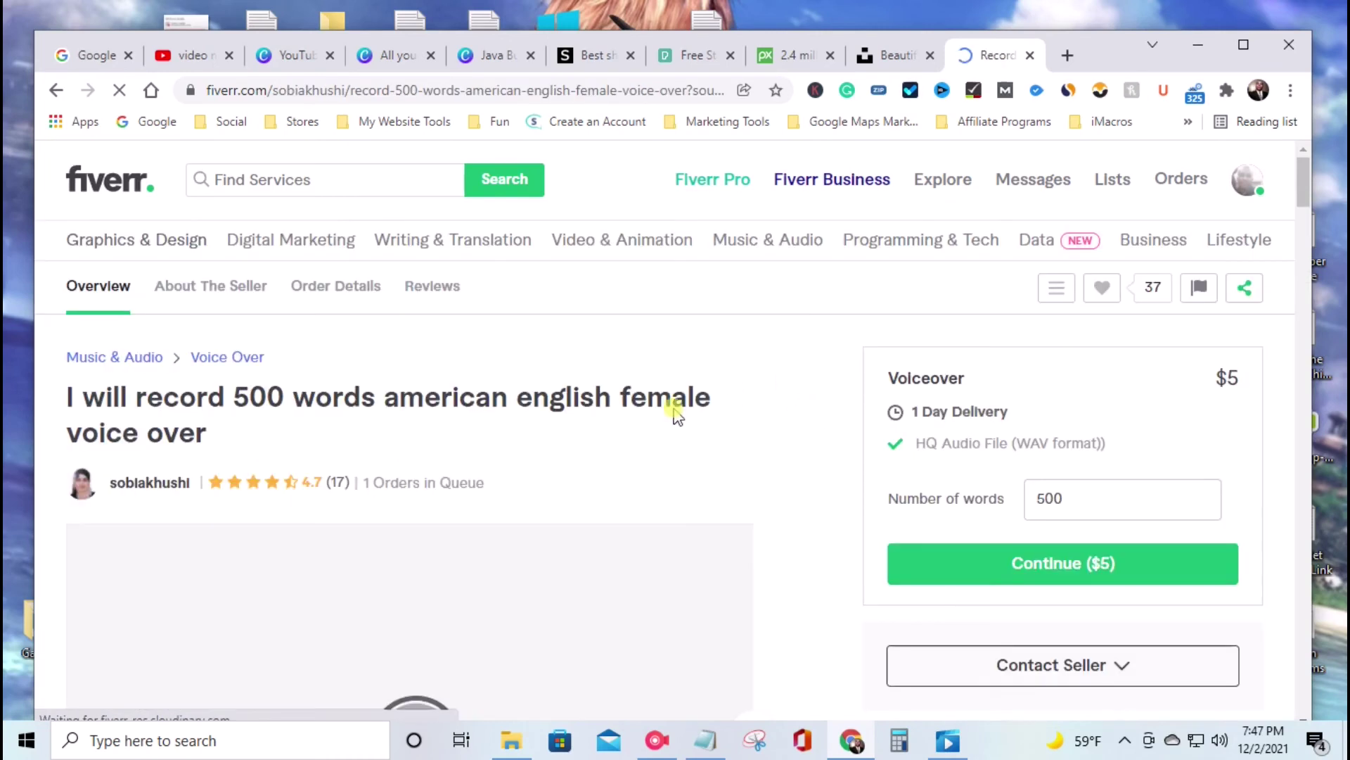
Dismiss the Black Friday offer and examine the voice-over gig's price, delivery time and number of words.
scroll(703, 401, down, 2)
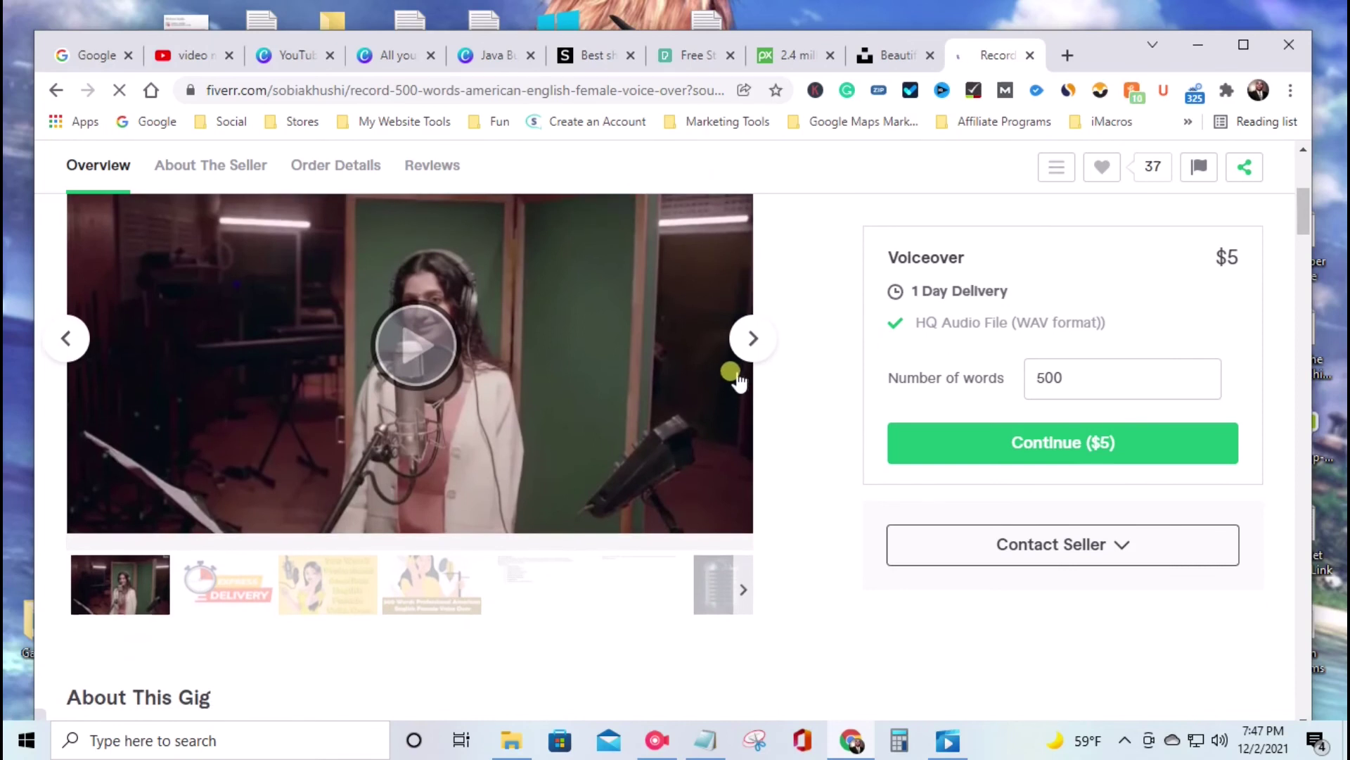
scroll(713, 363, up, 3)
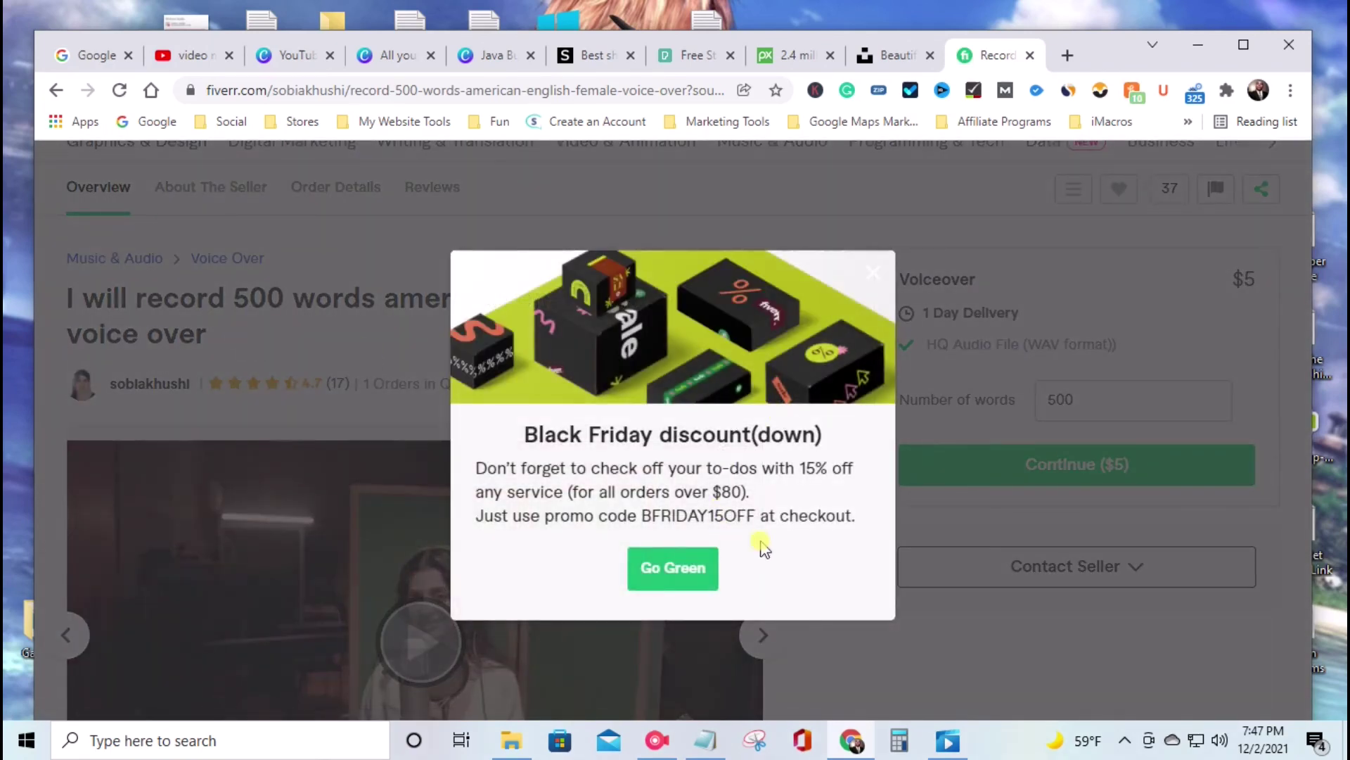
click(524, 226)
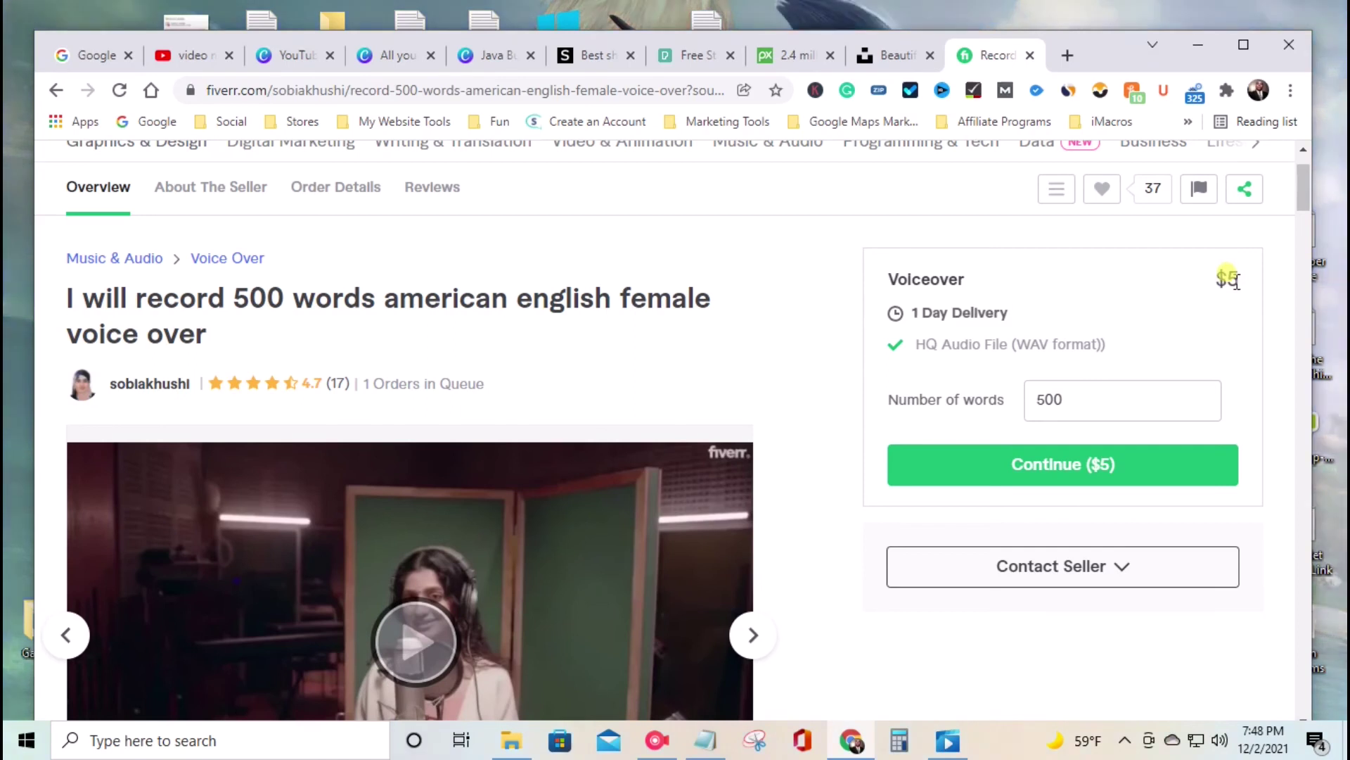
double_click(1103, 385)
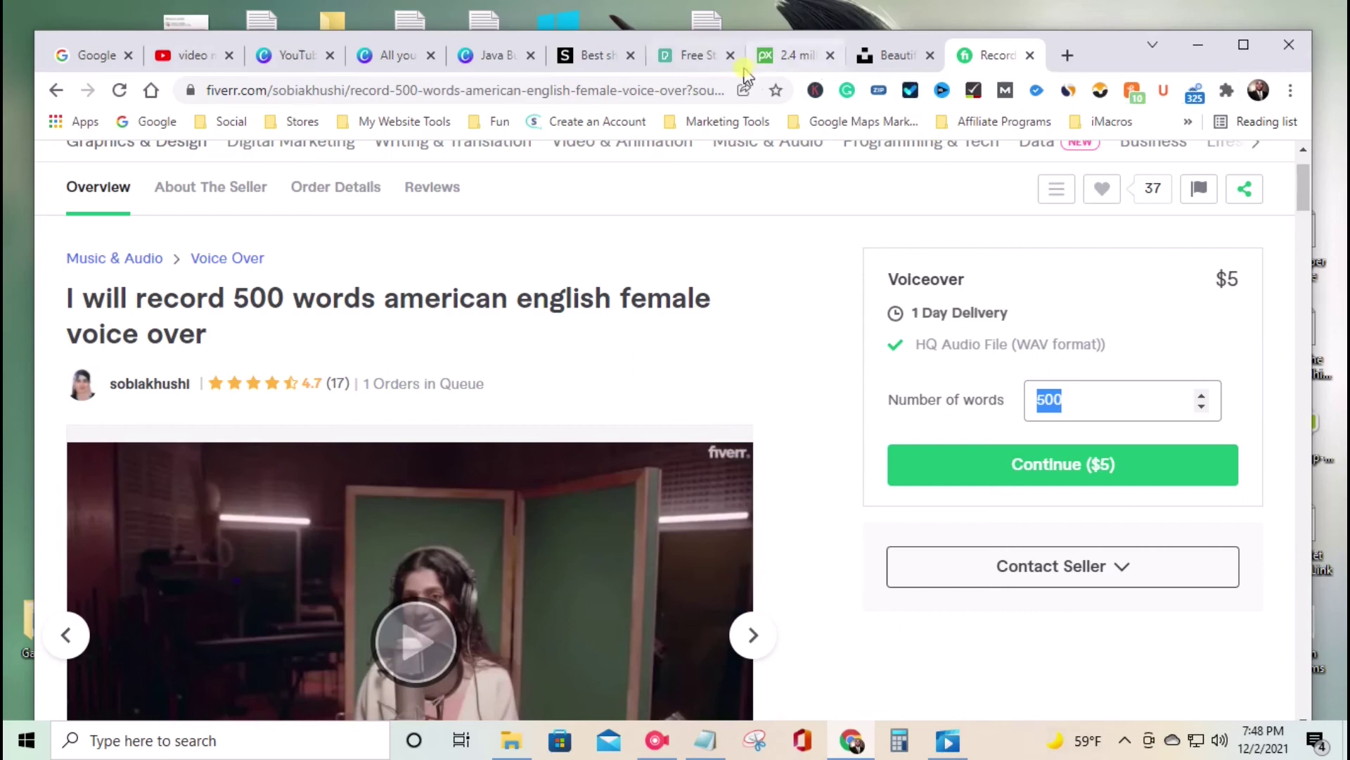
Switch to the Java Burn design in Canva and view its closing product scene near the timeline's end.
click(492, 56)
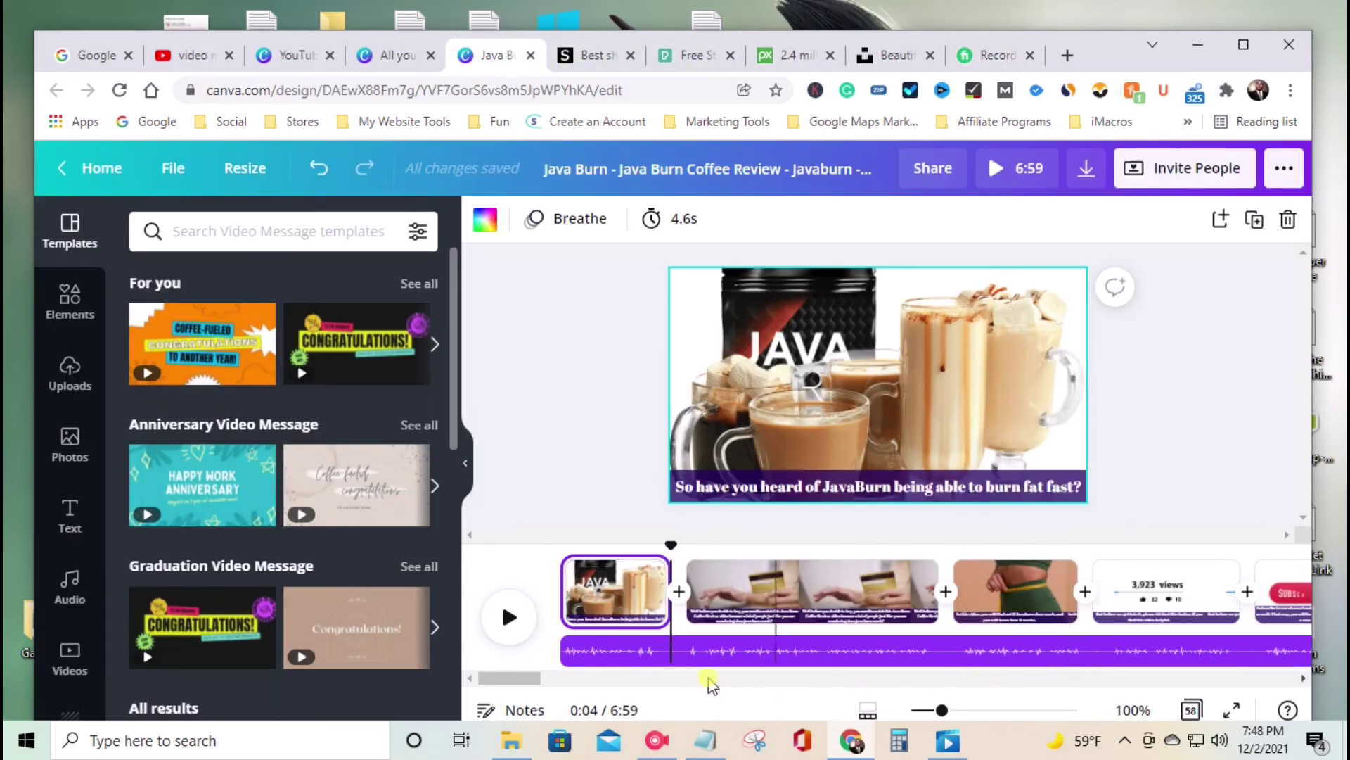
drag(524, 678, 1302, 647)
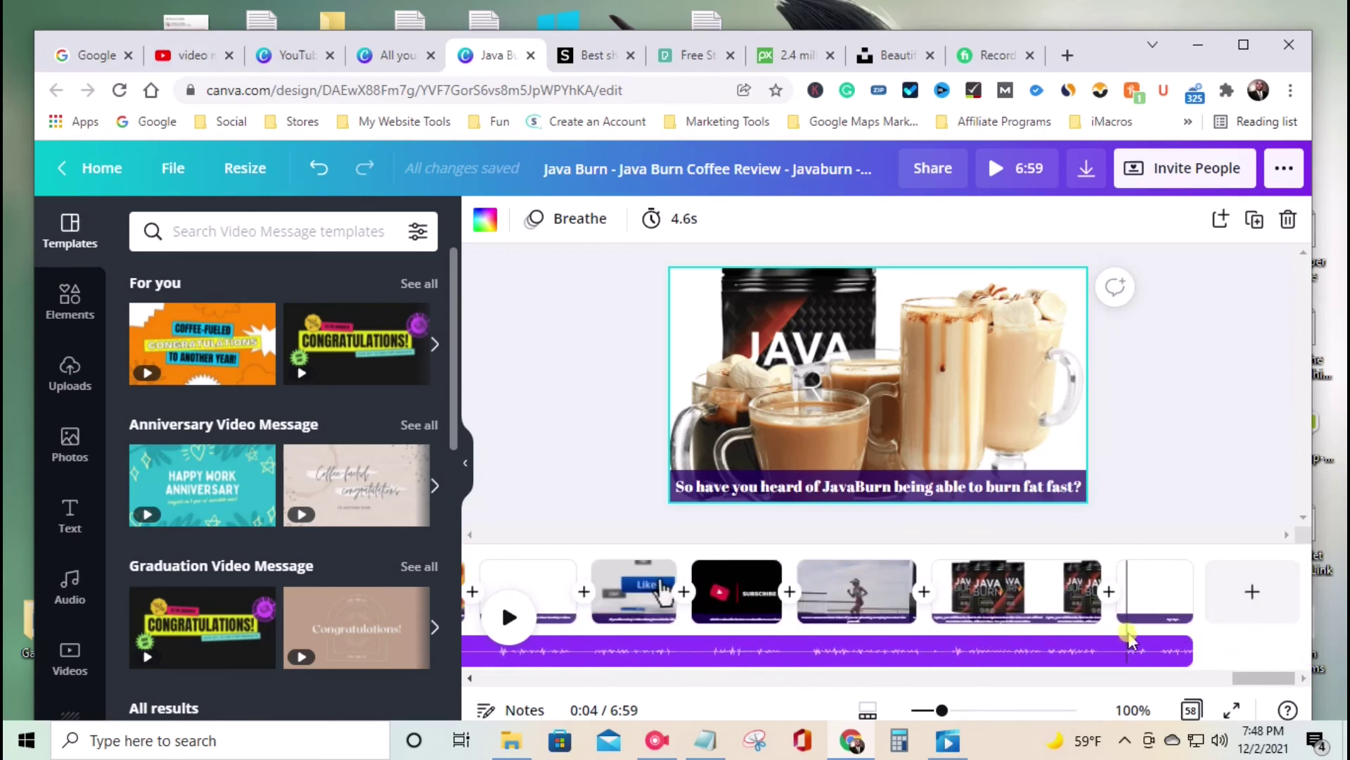
click(1099, 633)
drag(1100, 638, 1094, 640)
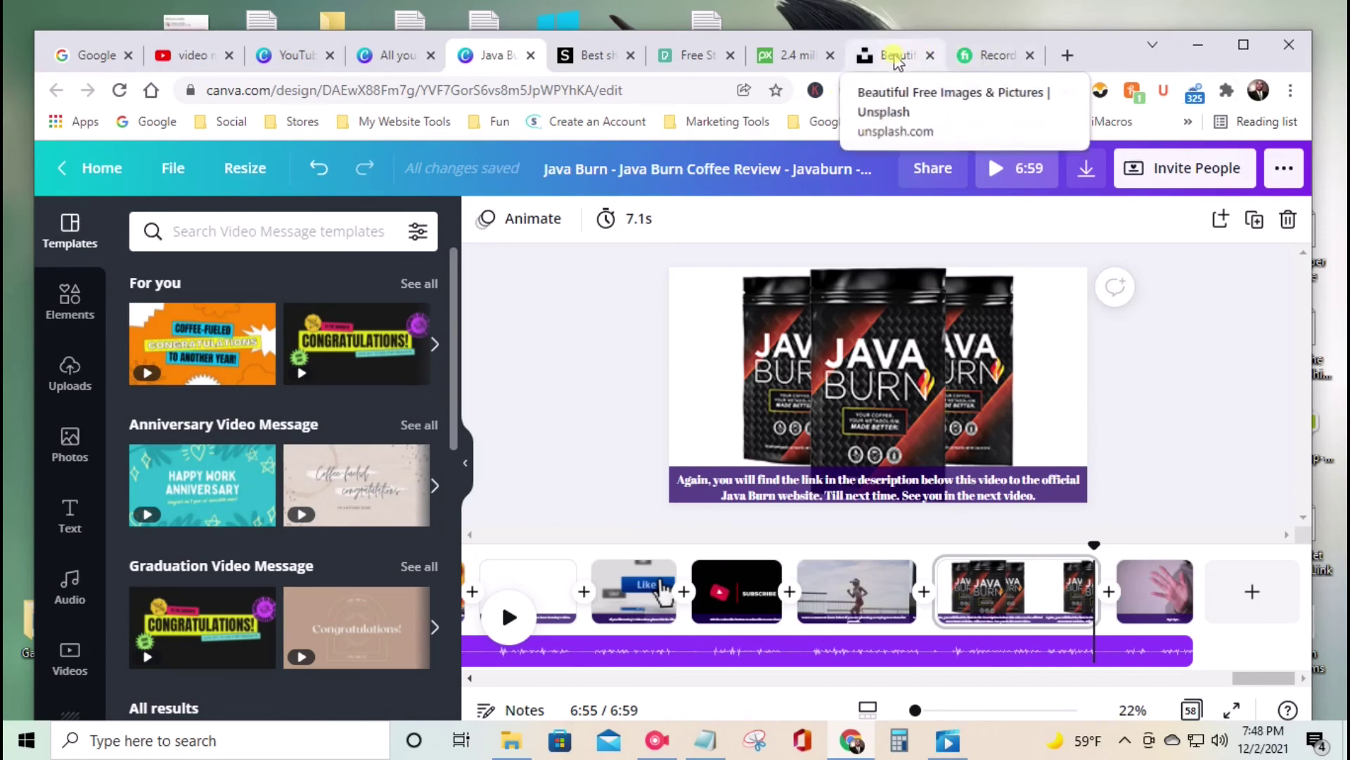
Revisit the Fiverr voice-over gig page, then look through the Canva template and design list pages.
click(992, 56)
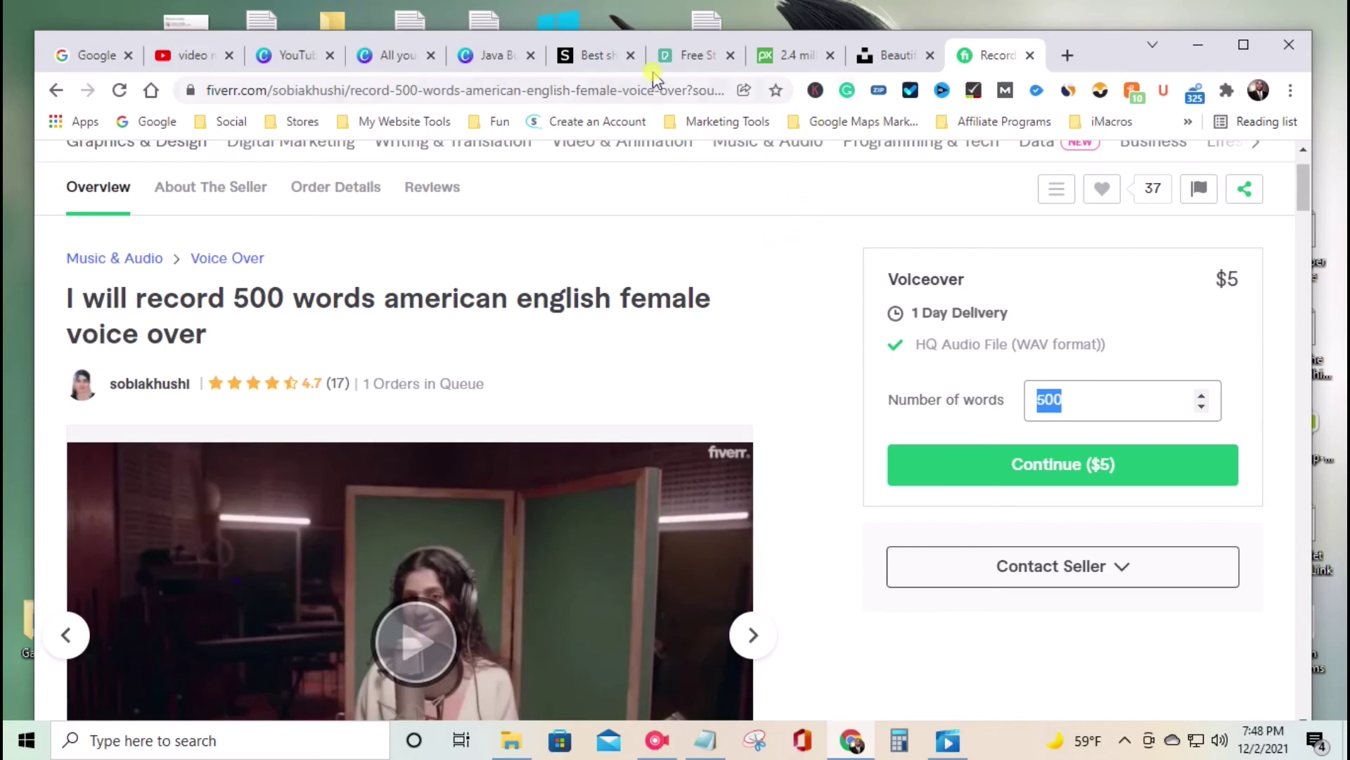
click(281, 54)
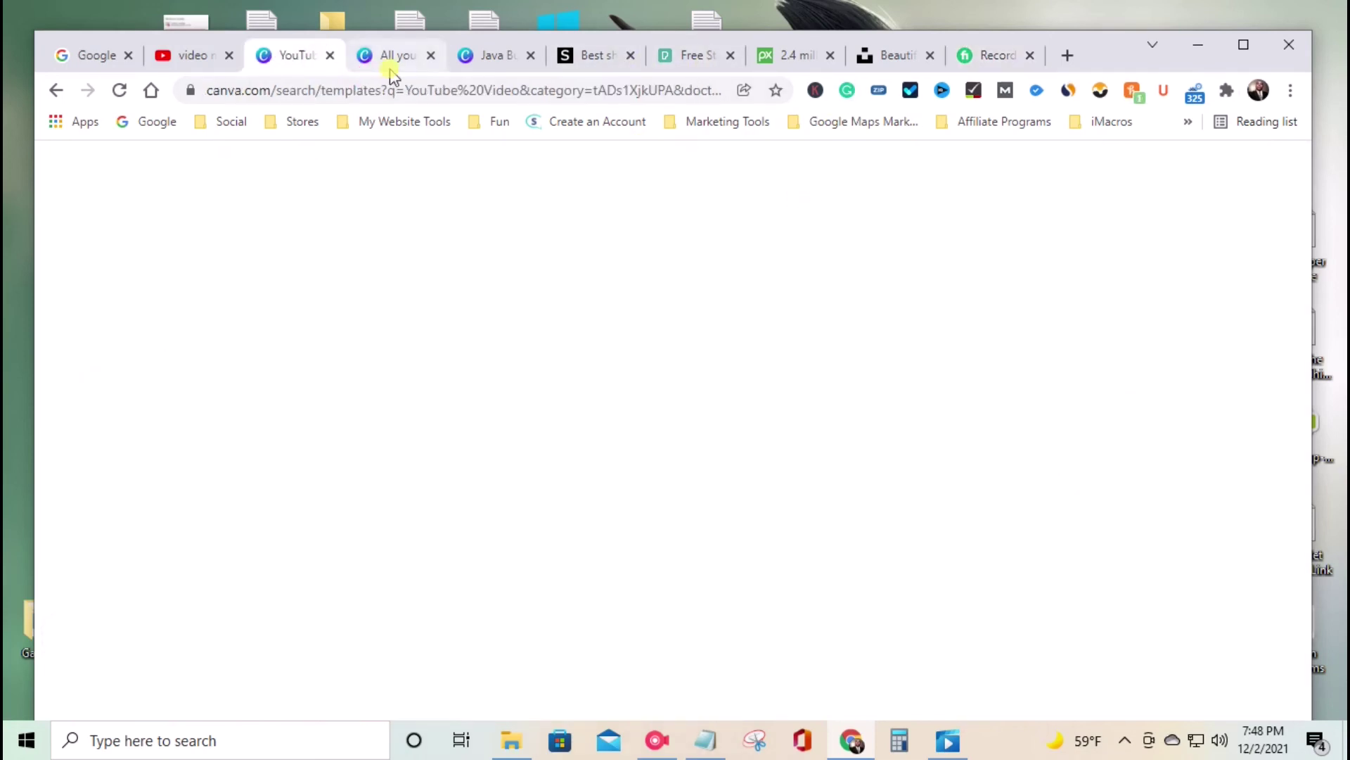
click(394, 60)
Return to the Java Burn design in Canva and open its title for editing.
click(492, 56)
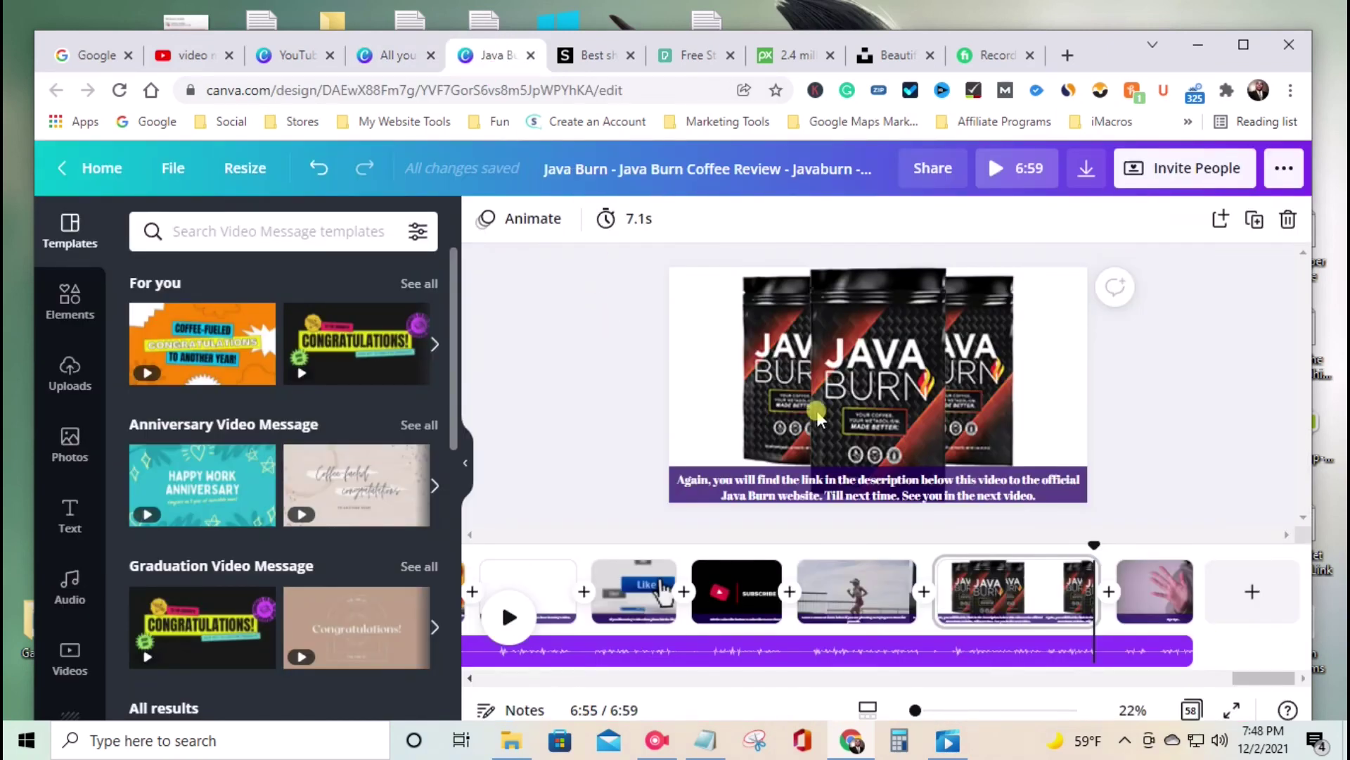
drag(1259, 686, 486, 677)
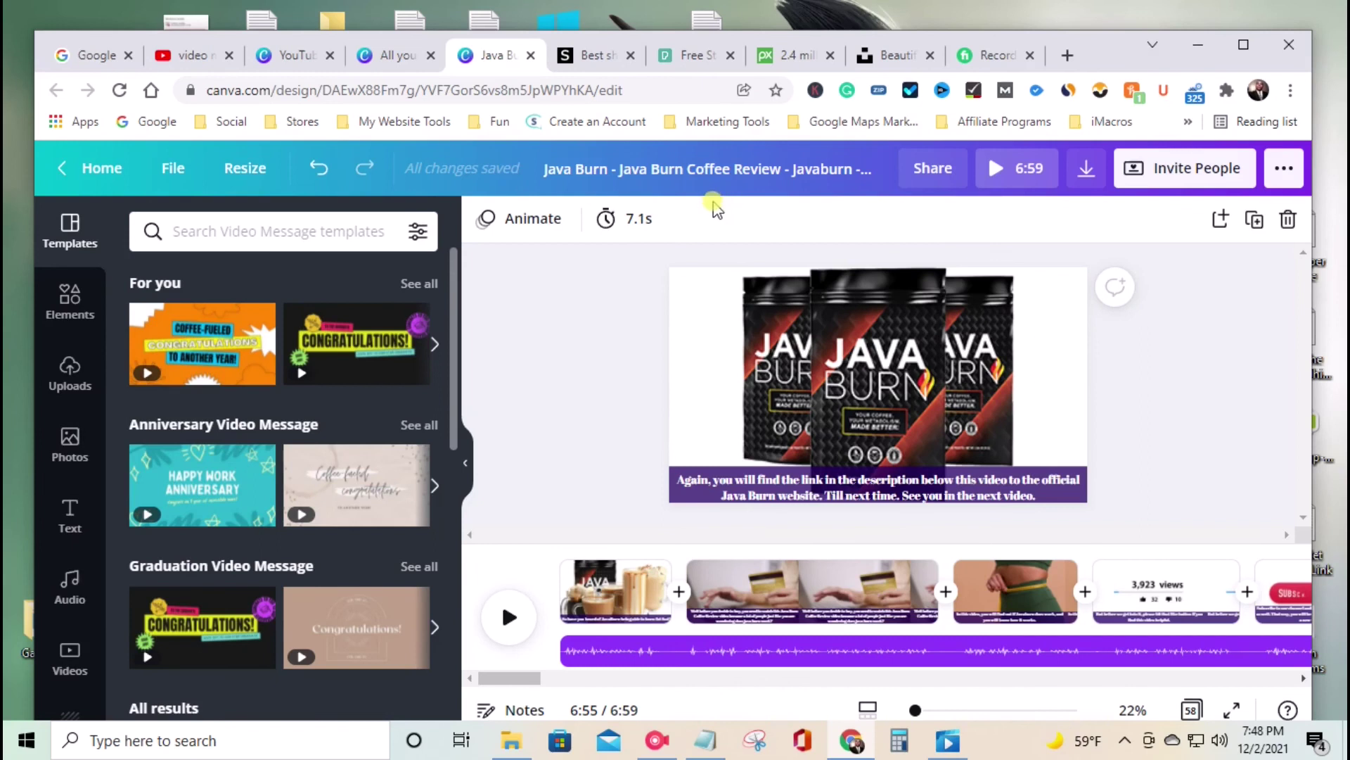
click(578, 165)
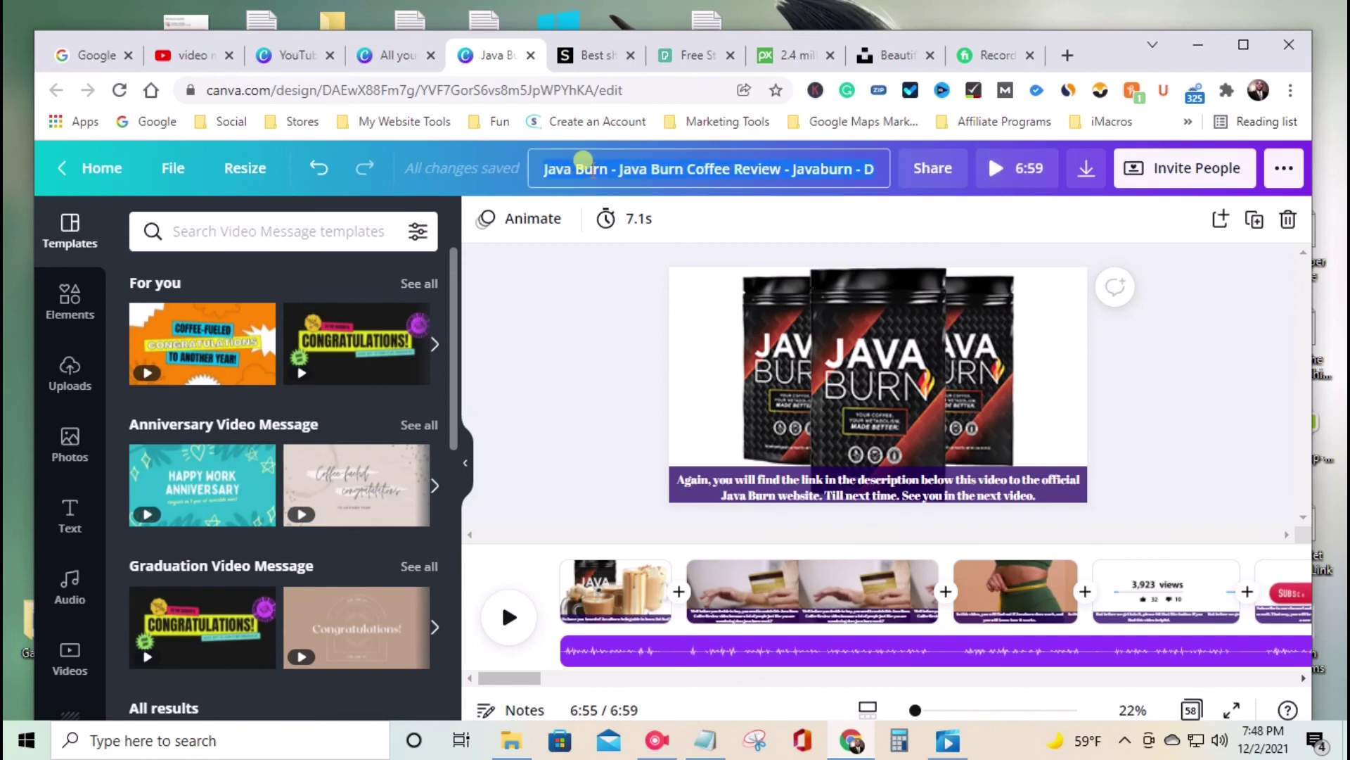